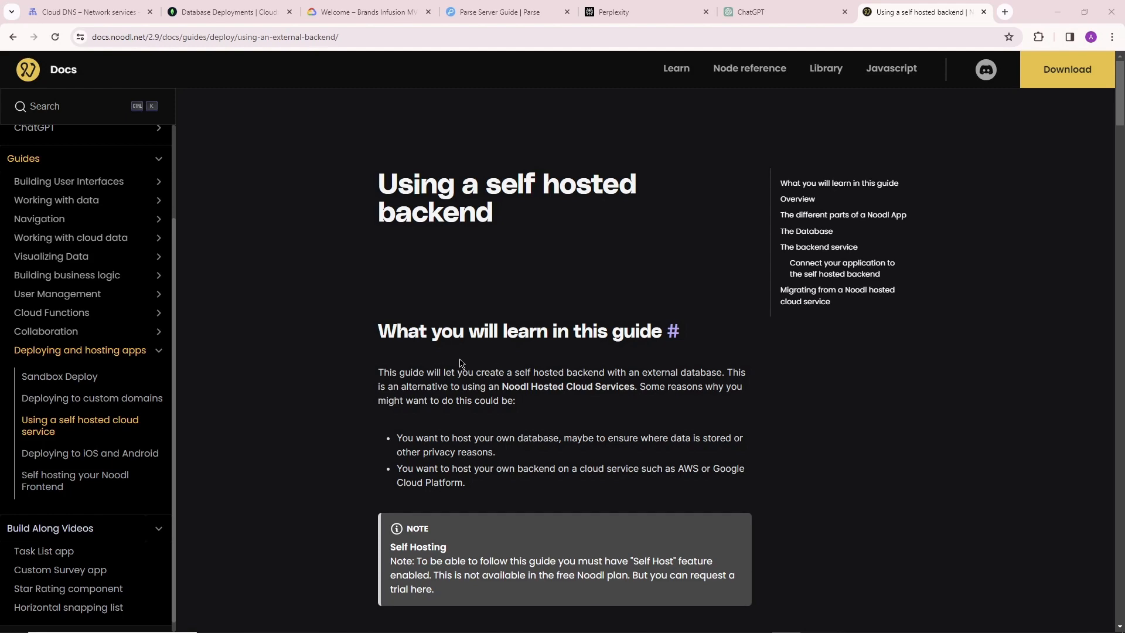
Read the self-hosted backend guide from its introduction through the Overview of the setup steps.
{"action": "scroll", "coordinate": [460, 363], "scroll_direction": "down", "scroll_amount": 3}
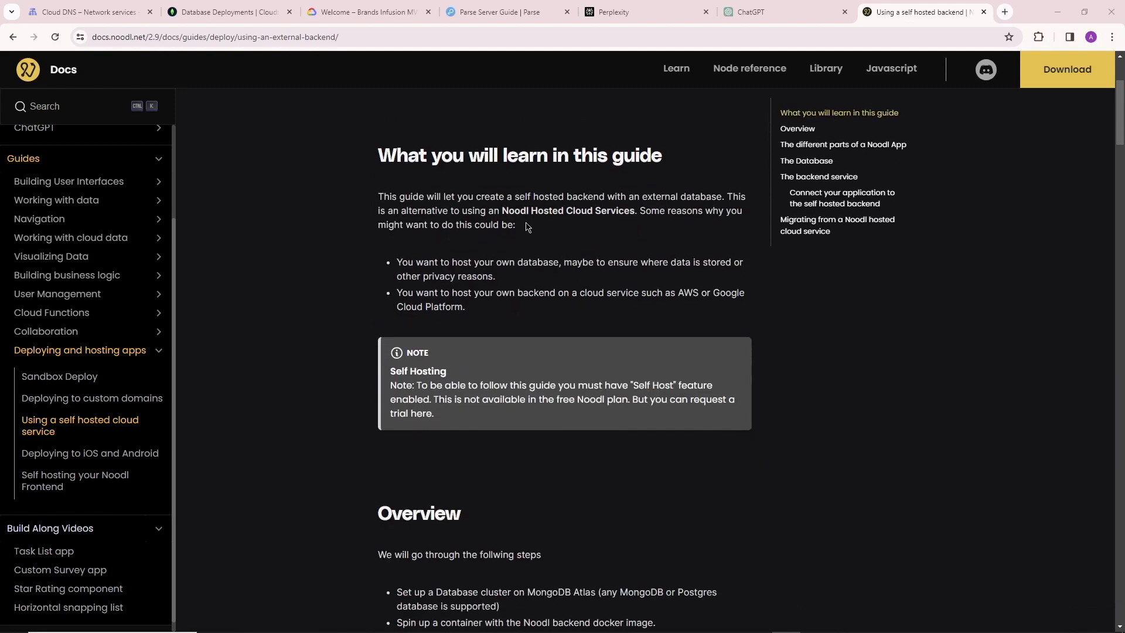
{"action": "scroll", "coordinate": [536, 275], "scroll_direction": "down", "scroll_amount": 3}
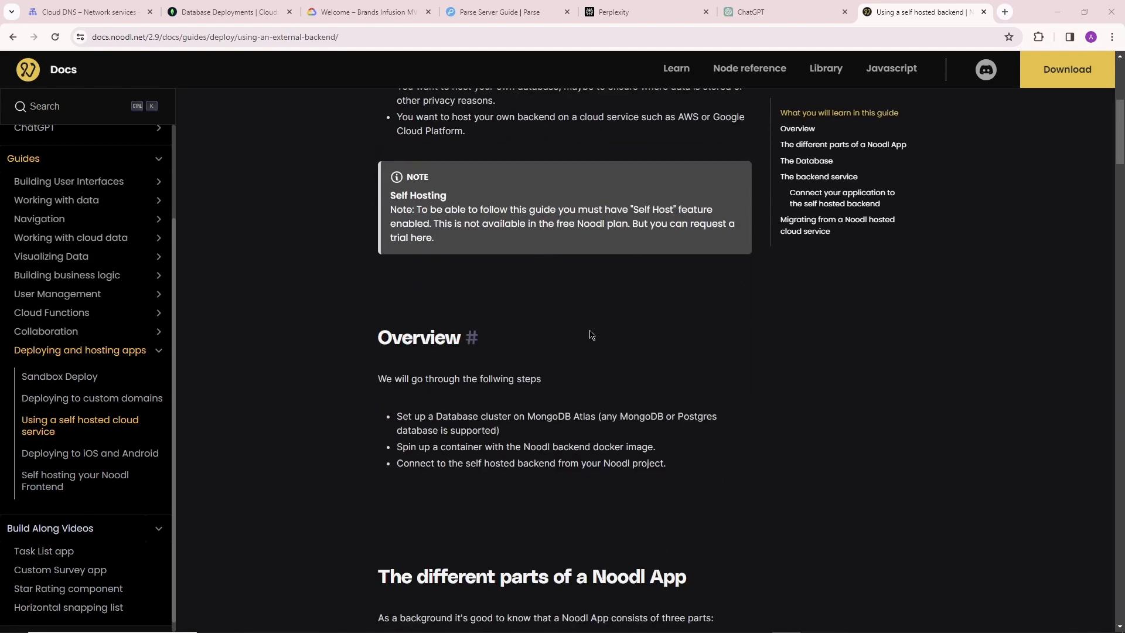
{"action": "scroll", "coordinate": [410, 302], "scroll_direction": "down", "scroll_amount": 4}
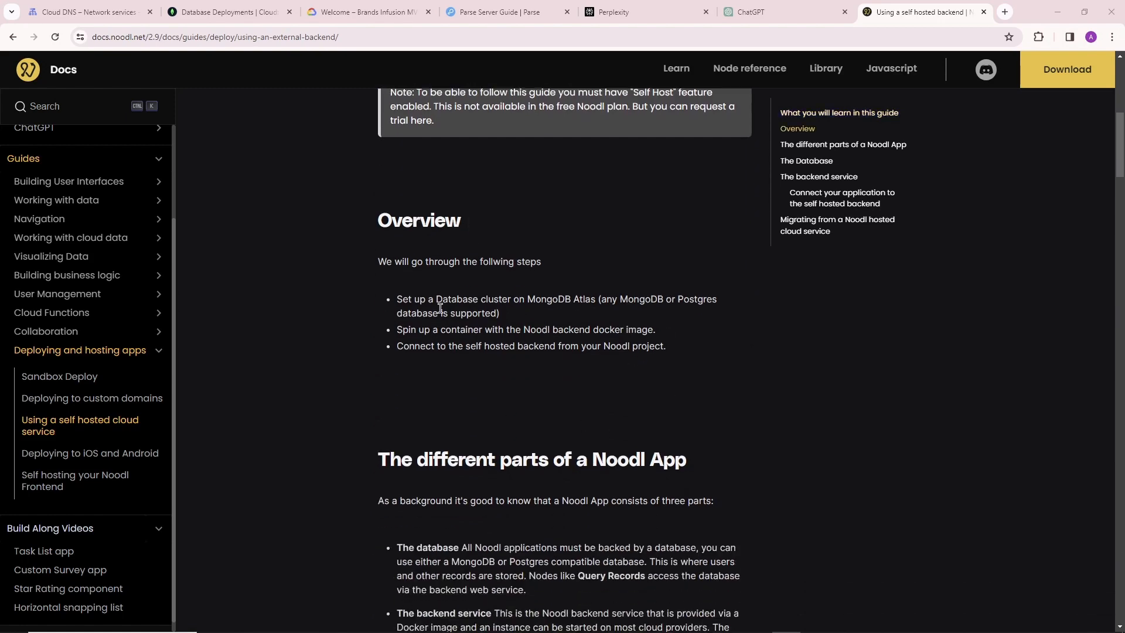
{"action": "scroll", "coordinate": [728, 381], "scroll_direction": "up", "scroll_amount": 4}
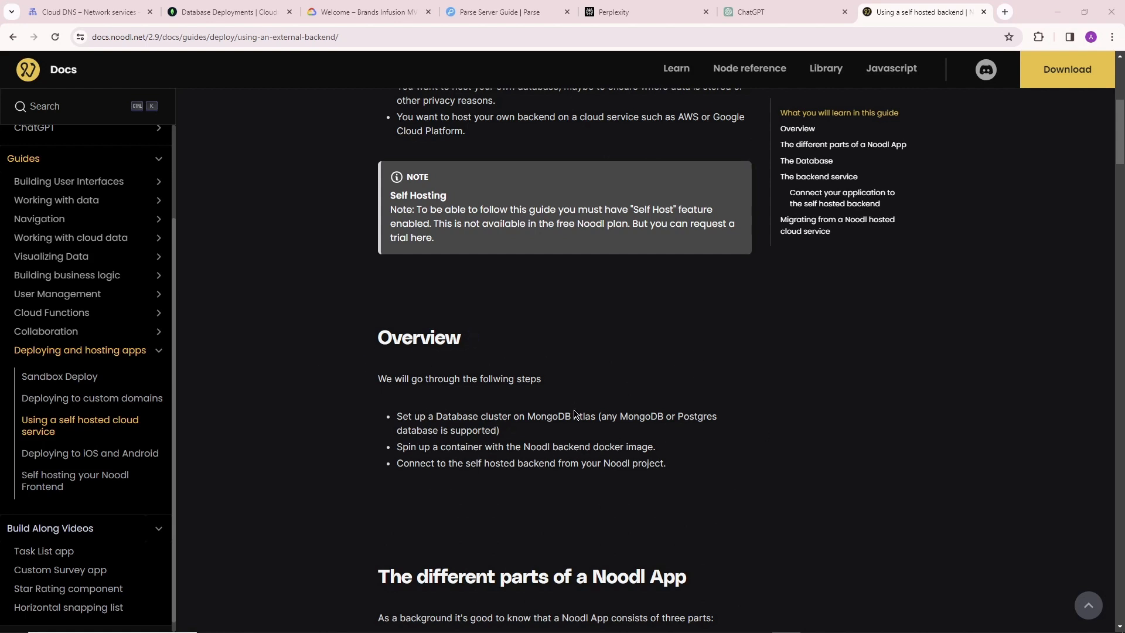
{"action": "scroll", "coordinate": [719, 390], "scroll_direction": "down", "scroll_amount": 4}
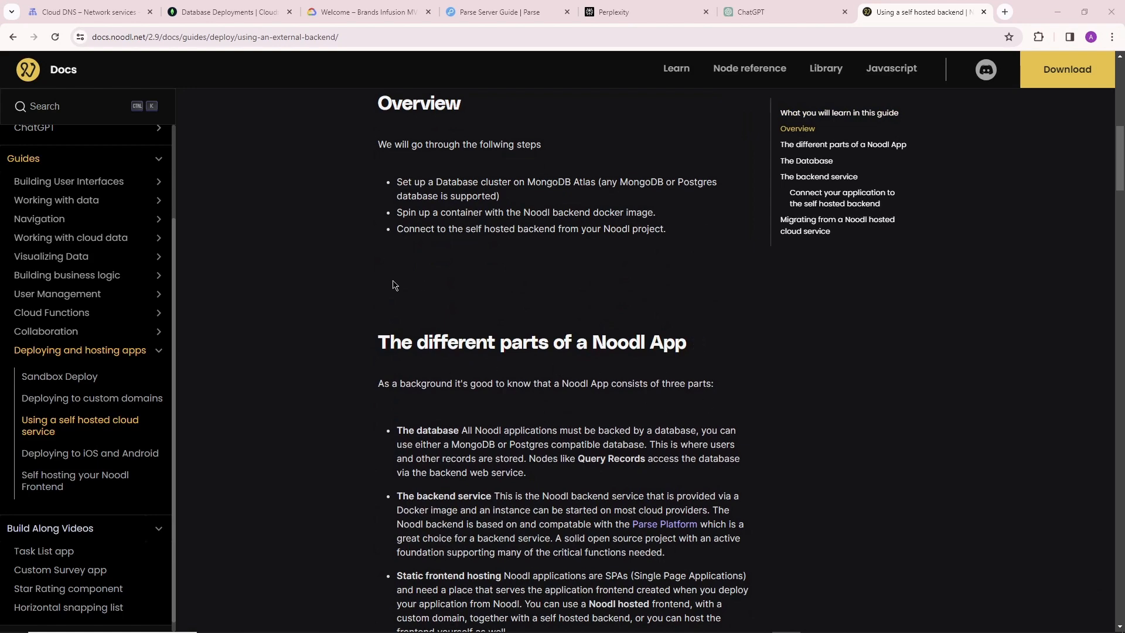
{"action": "scroll", "coordinate": [393, 281], "scroll_direction": "up", "scroll_amount": 6}
{"action": "scroll", "coordinate": [437, 319], "scroll_direction": "down", "scroll_amount": 5}
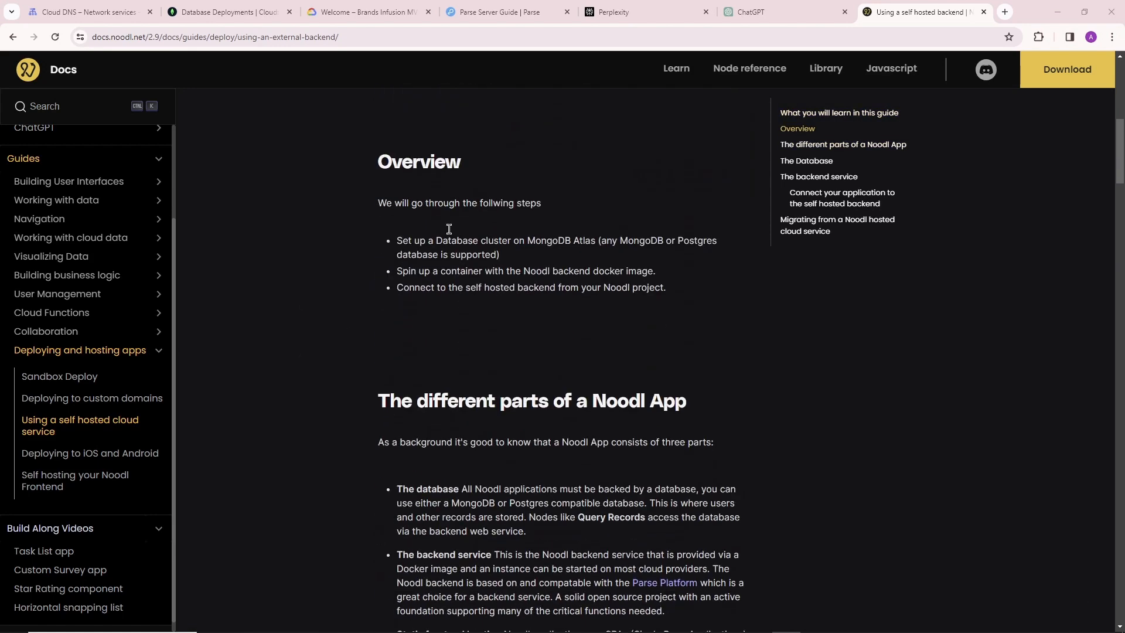
{"action": "scroll", "coordinate": [431, 299], "scroll_direction": "down", "scroll_amount": 3}
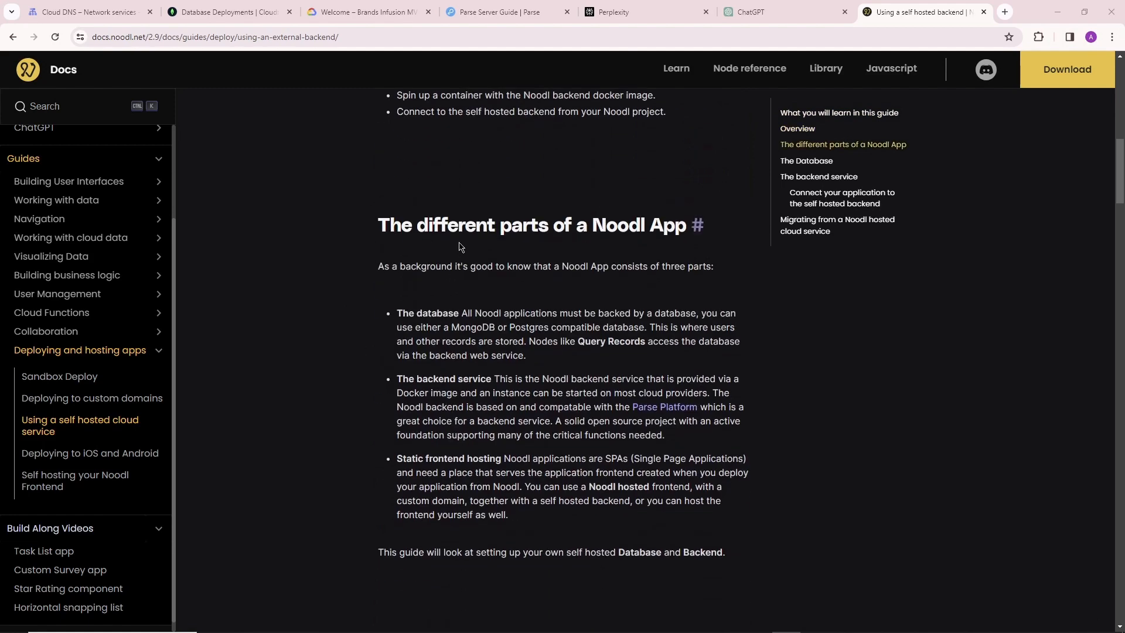
Examine the guide's descriptions of the different parts of a Noodl App and its database recommendations.
{"action": "left_click_drag", "start_coordinate": [397, 313], "coordinate": [662, 313]}
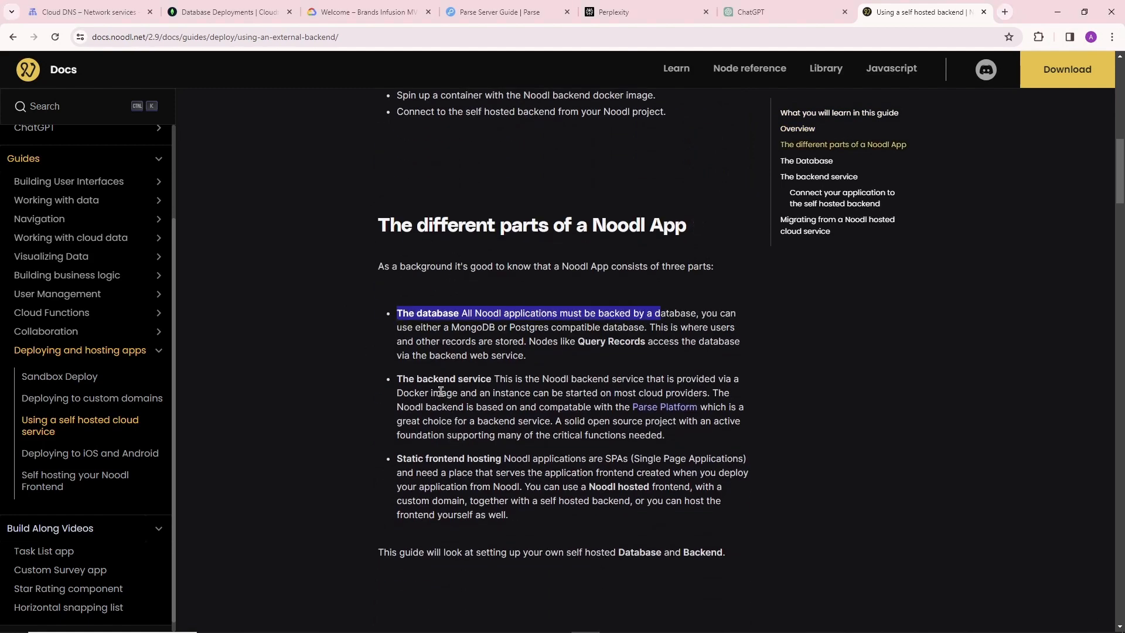
{"action": "left_click_drag", "start_coordinate": [397, 376], "coordinate": [545, 392]}
{"action": "left_click", "coordinate": [376, 483]}
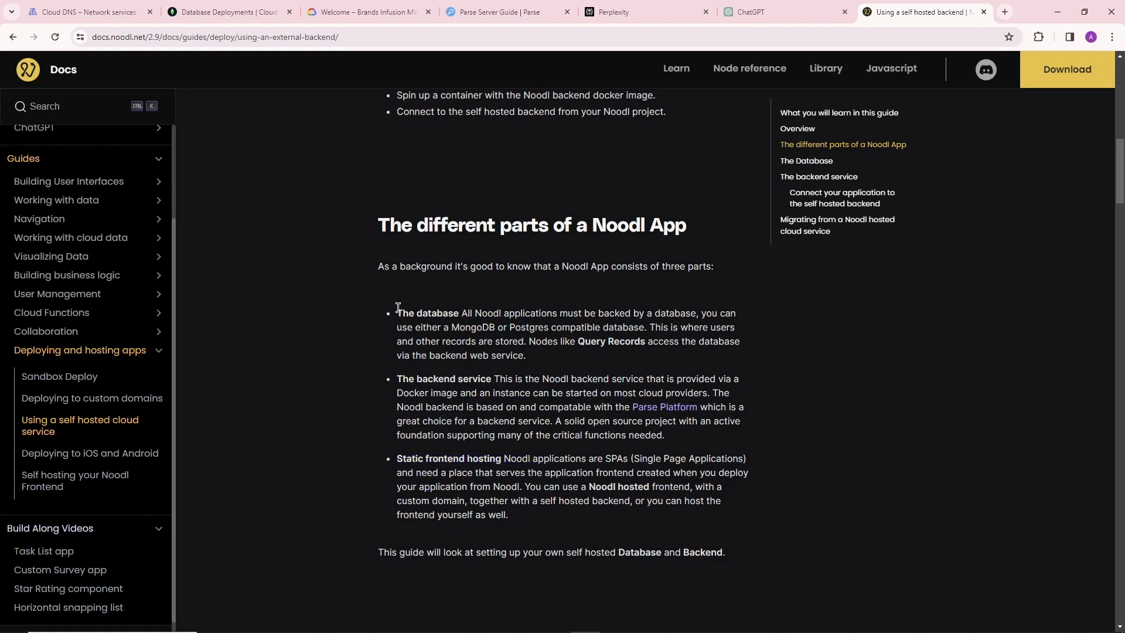
{"action": "left_click_drag", "start_coordinate": [398, 308], "coordinate": [754, 393]}
{"action": "scroll", "coordinate": [469, 330], "scroll_direction": "down", "scroll_amount": 3}
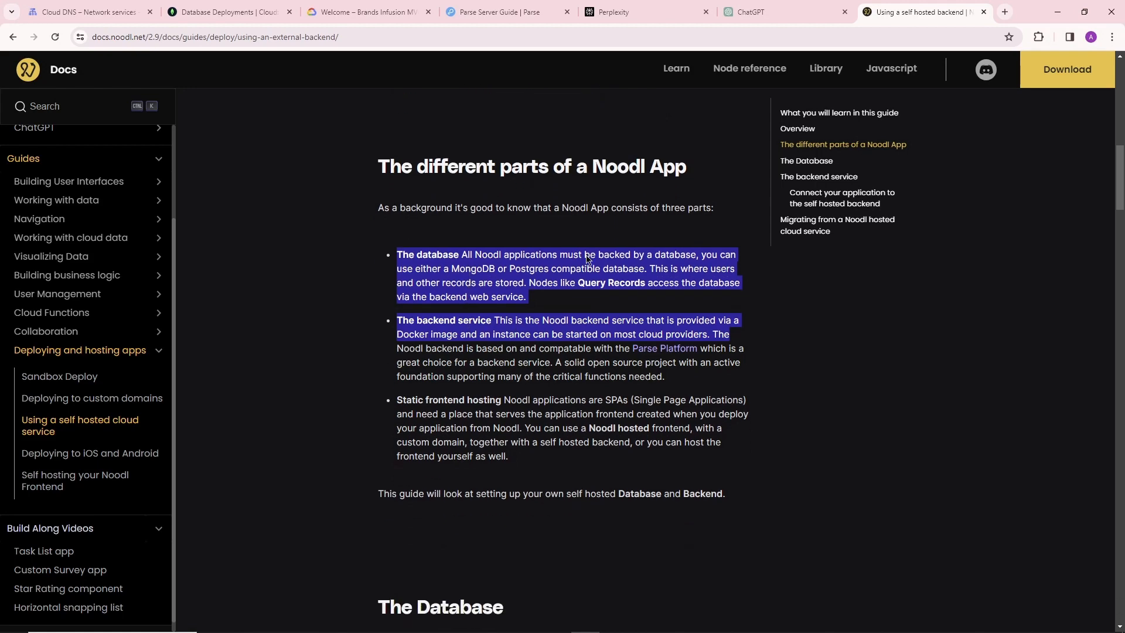
{"action": "left_click", "coordinate": [410, 131]}
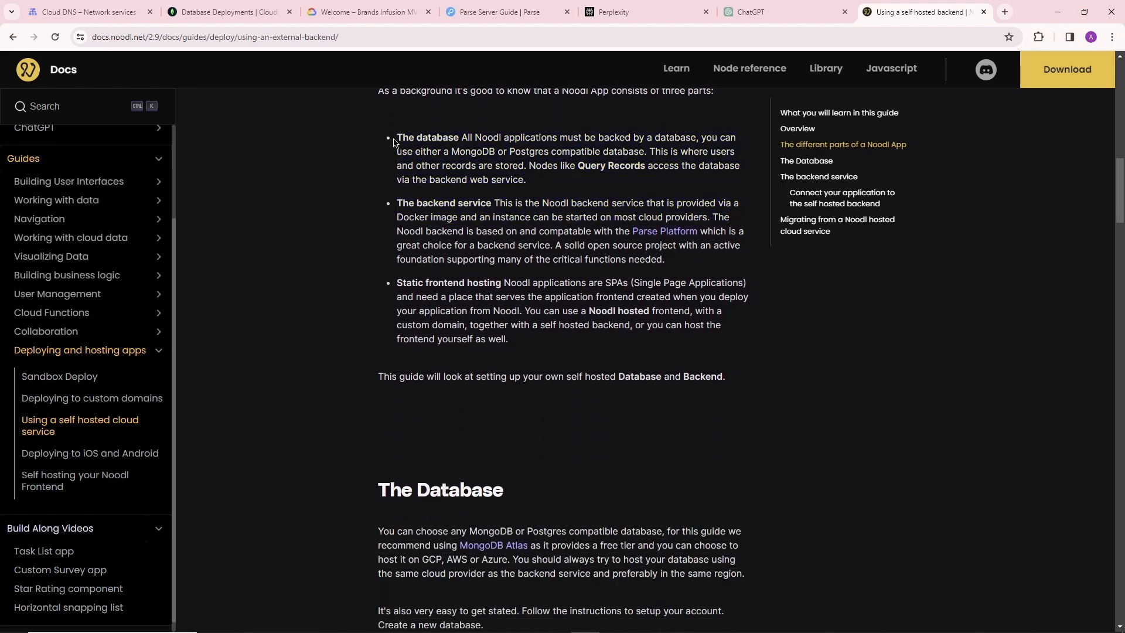
{"action": "left_click_drag", "start_coordinate": [394, 142], "coordinate": [535, 205]}
{"action": "left_click", "coordinate": [413, 132]}
{"action": "triple_click", "coordinate": [397, 137]}
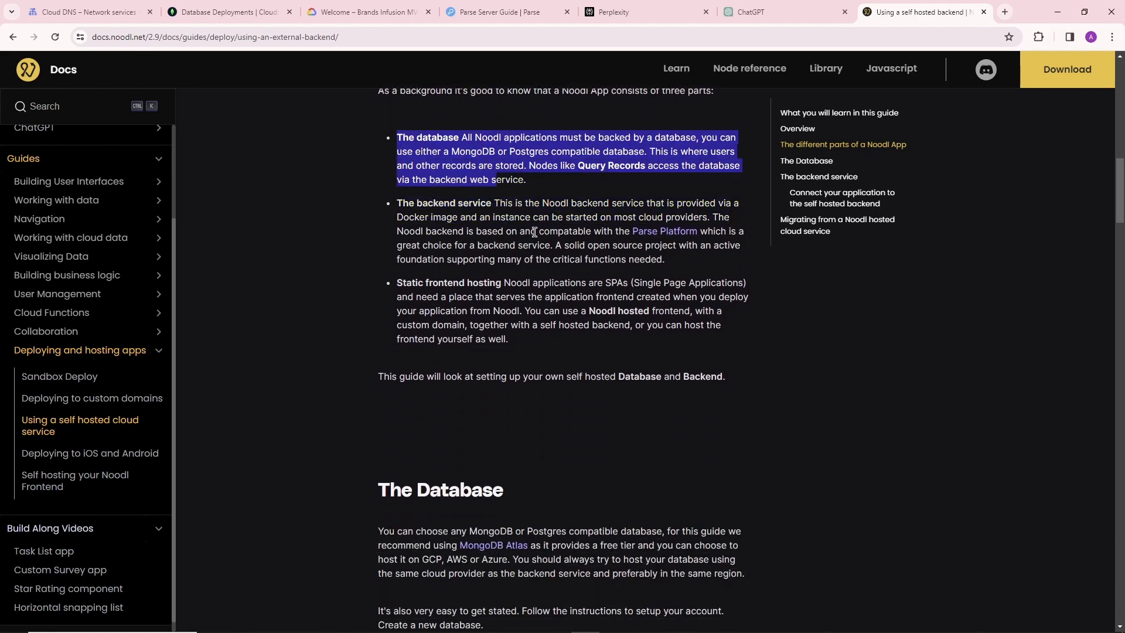
{"action": "left_click", "coordinate": [535, 231]}
{"action": "scroll", "coordinate": [440, 336], "scroll_direction": "down", "scroll_amount": 3}
{"action": "scroll", "coordinate": [475, 352], "scroll_direction": "down", "scroll_amount": 3}
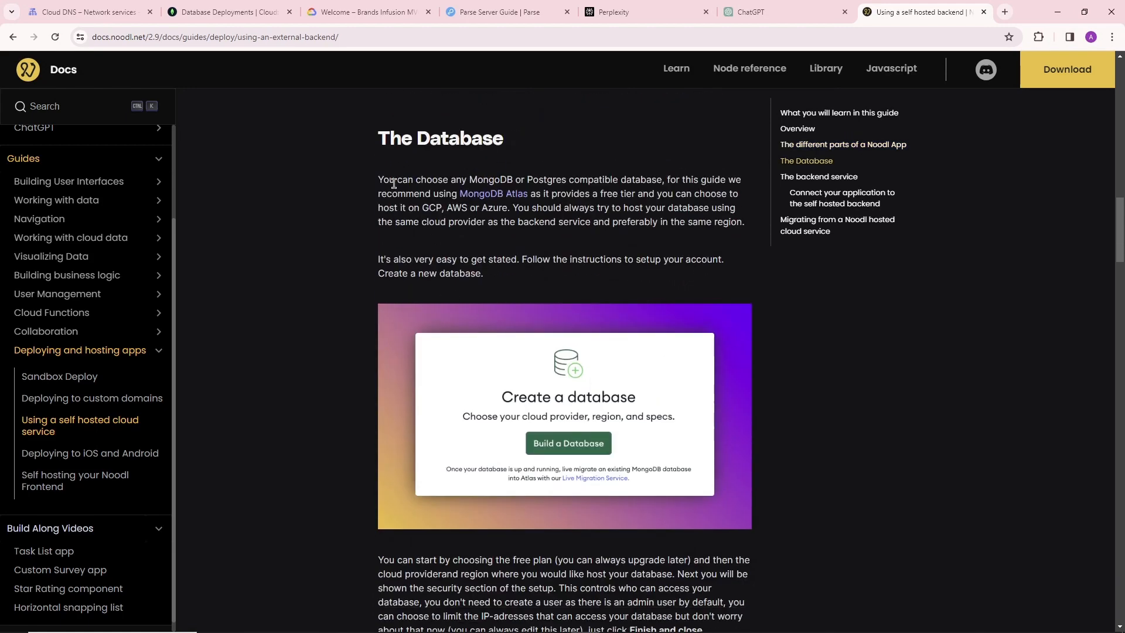
Switch to MongoDB Atlas and start building a database with Google Cloud as the provider.
{"action": "left_click", "coordinate": [229, 11]}
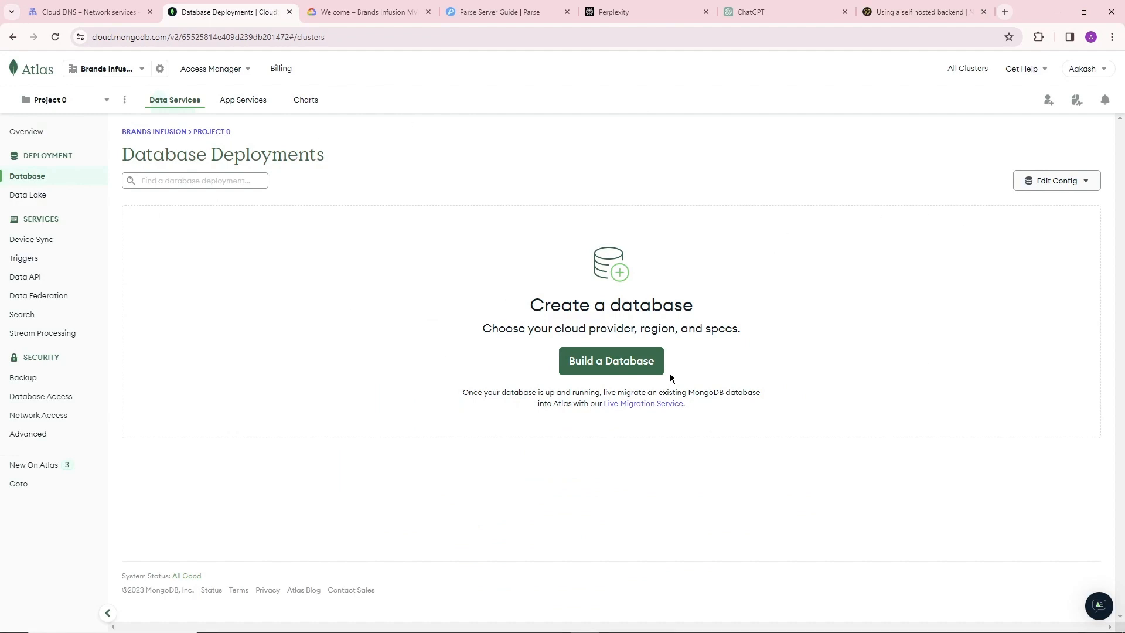
{"action": "left_click", "coordinate": [611, 361]}
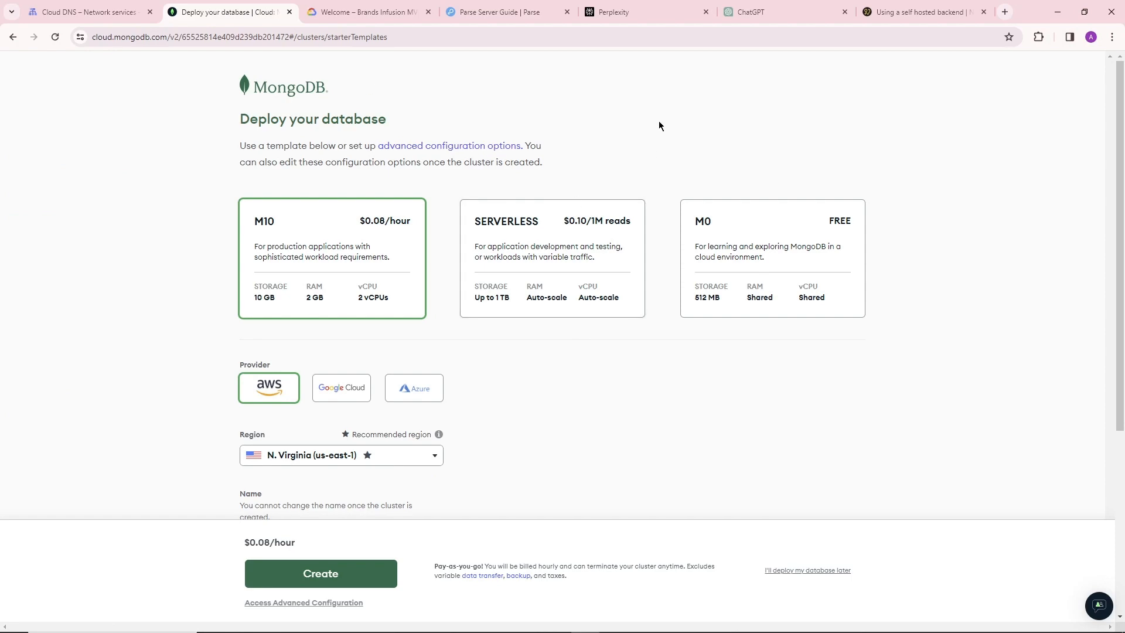
{"action": "left_click", "coordinate": [337, 391]}
{"action": "scroll", "coordinate": [374, 382], "scroll_direction": "down", "scroll_amount": 4}
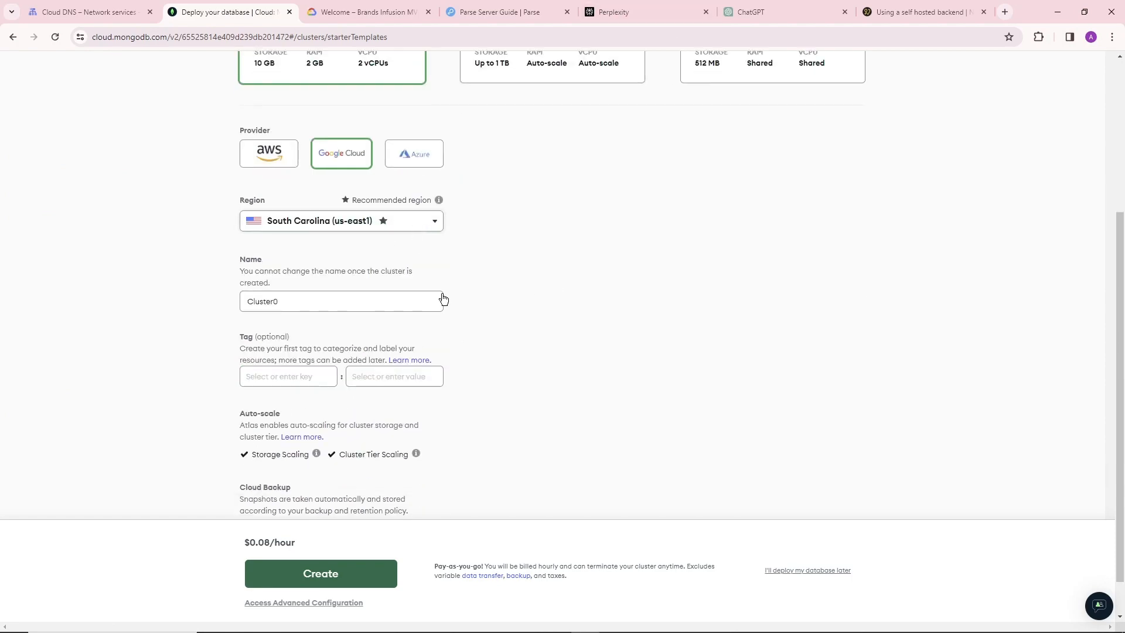
Select the free M0 template for the database and set its region to Mumbai (asia-south1).
{"action": "left_click", "coordinate": [420, 222]}
{"action": "scroll", "coordinate": [376, 276], "scroll_direction": "down", "scroll_amount": 3}
{"action": "scroll", "coordinate": [379, 281], "scroll_direction": "up", "scroll_amount": 3}
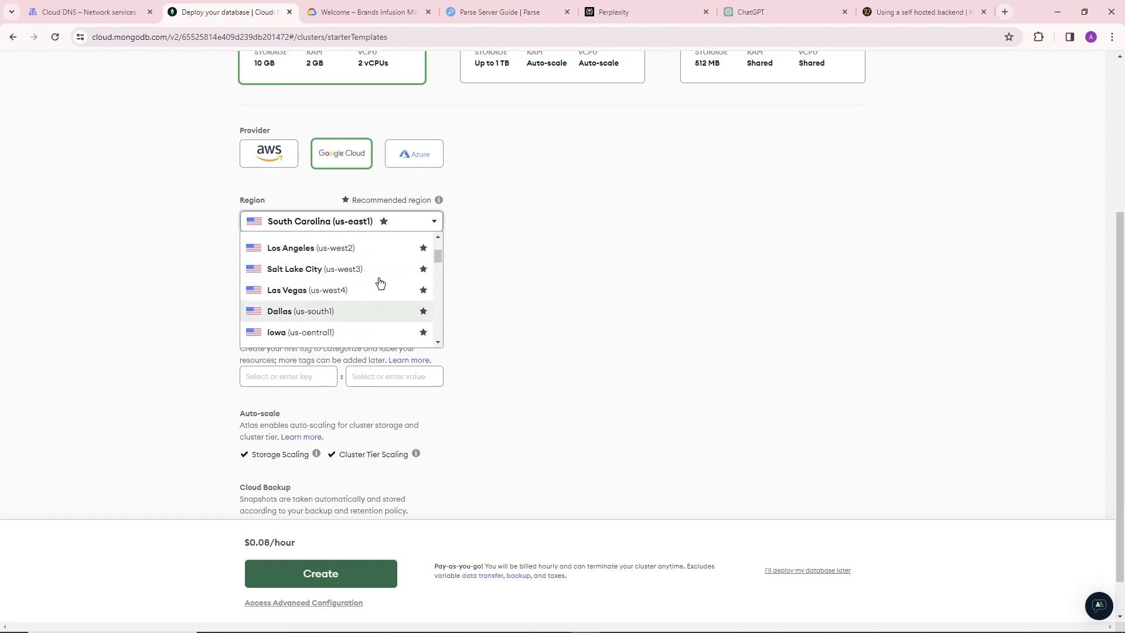
{"action": "scroll", "coordinate": [806, 276], "scroll_direction": "up", "scroll_amount": 4}
{"action": "left_click", "coordinate": [787, 268]}
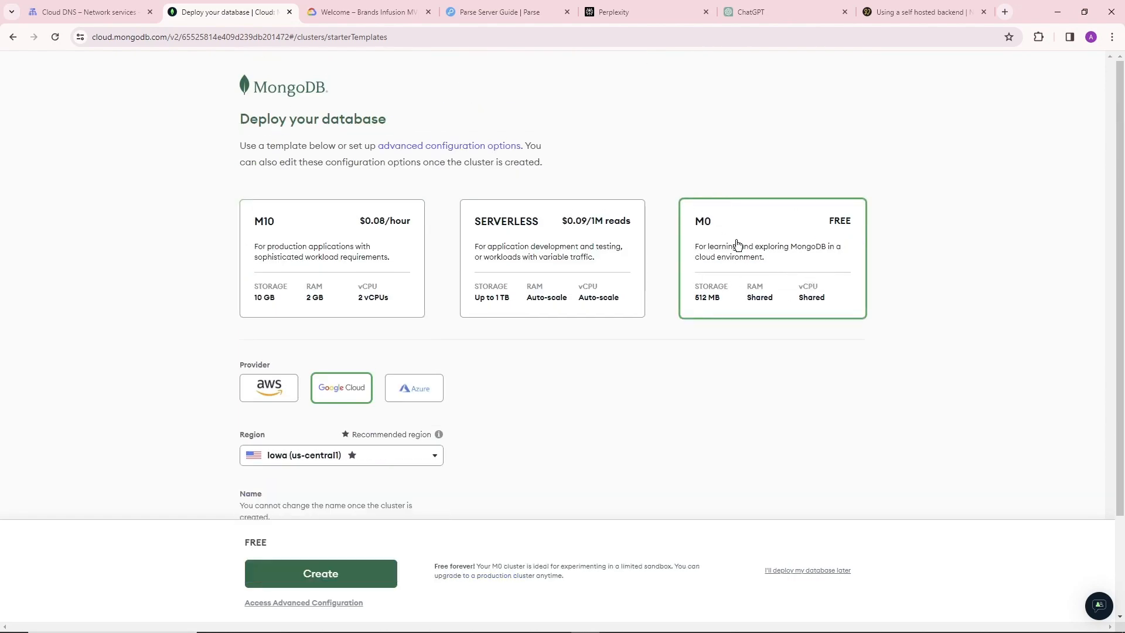
{"action": "scroll", "coordinate": [444, 337], "scroll_direction": "down", "scroll_amount": 2}
{"action": "left_click", "coordinate": [375, 343]}
{"action": "scroll", "coordinate": [367, 402], "scroll_direction": "down", "scroll_amount": 2}
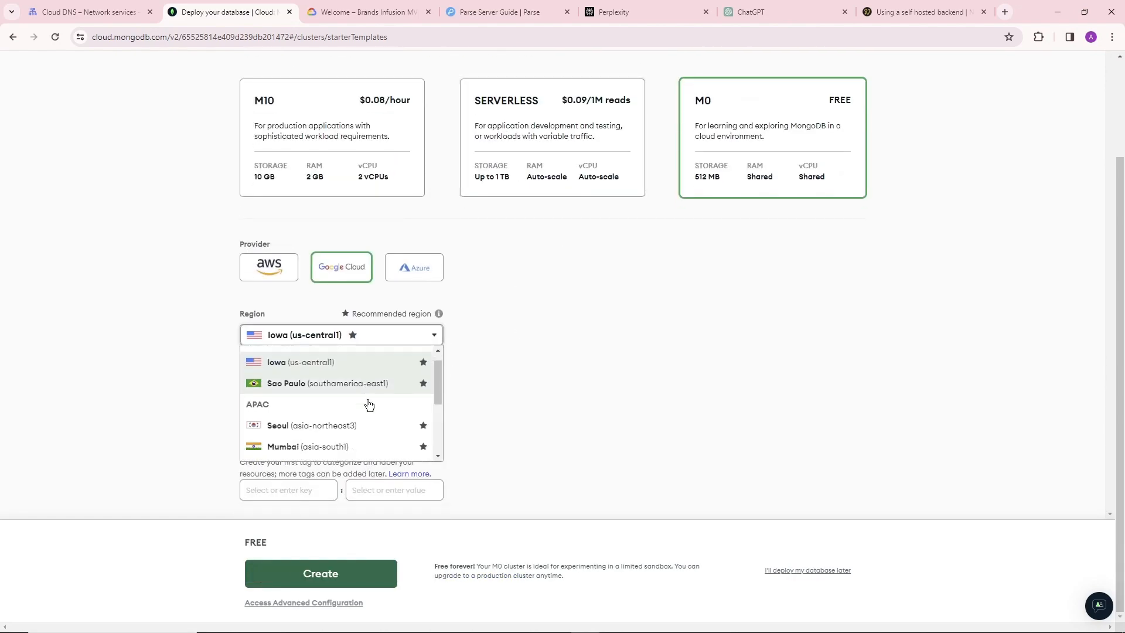
{"action": "left_click", "coordinate": [380, 412]}
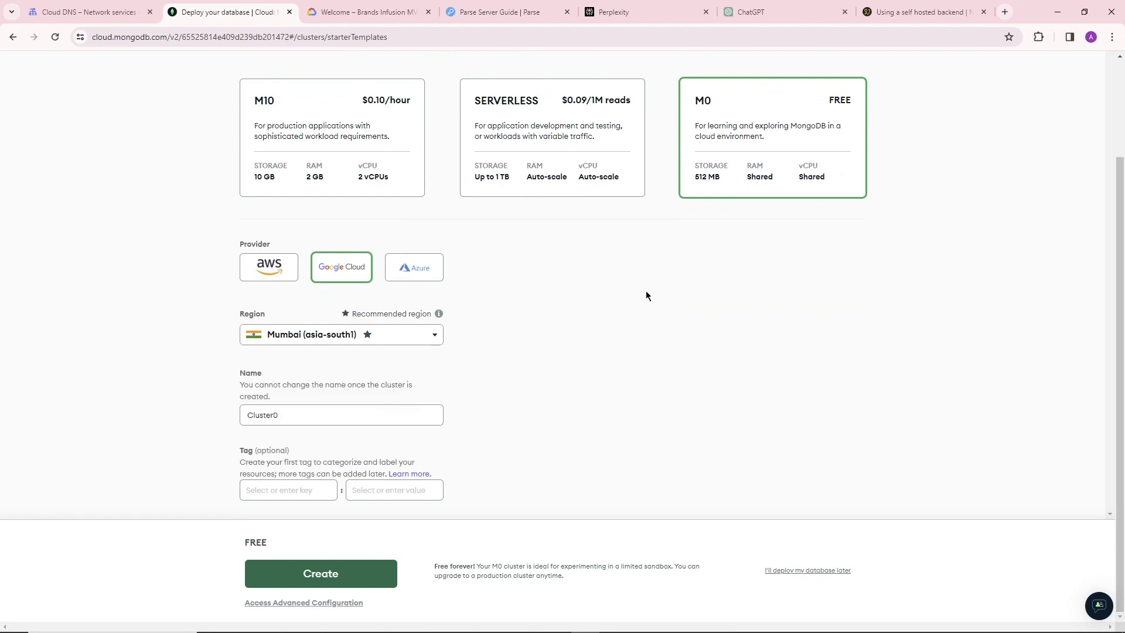
Name the cluster BI-dev and add the tag environment: development.
{"action": "double_click", "coordinate": [374, 419]}
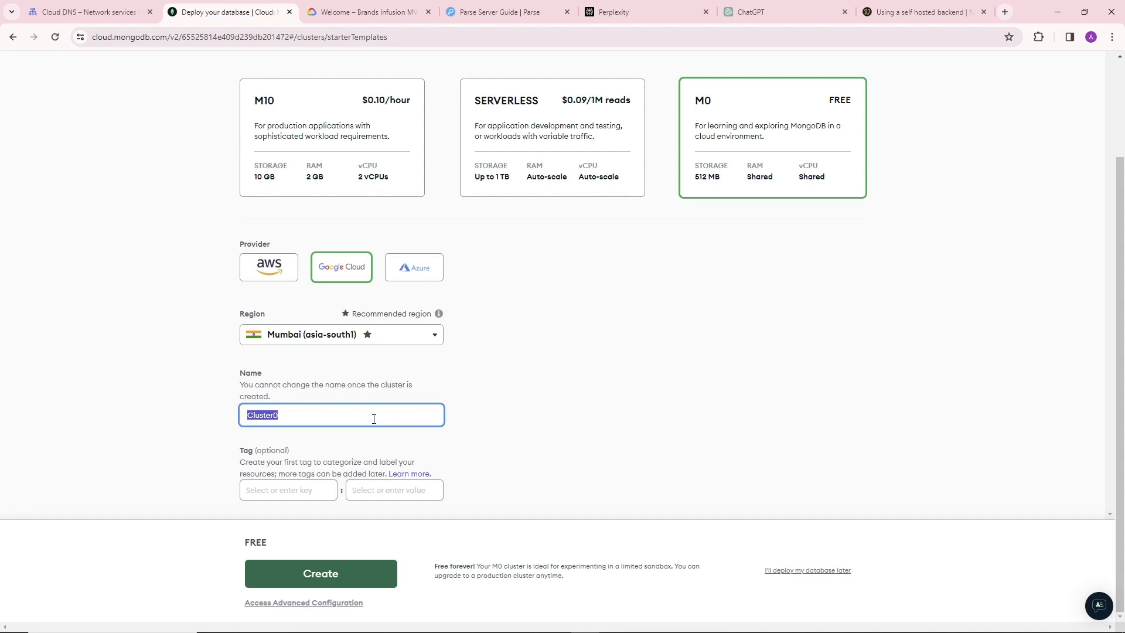
{"action": "type", "text": "BI-dev"}
{"action": "left_click", "coordinate": [266, 495]}
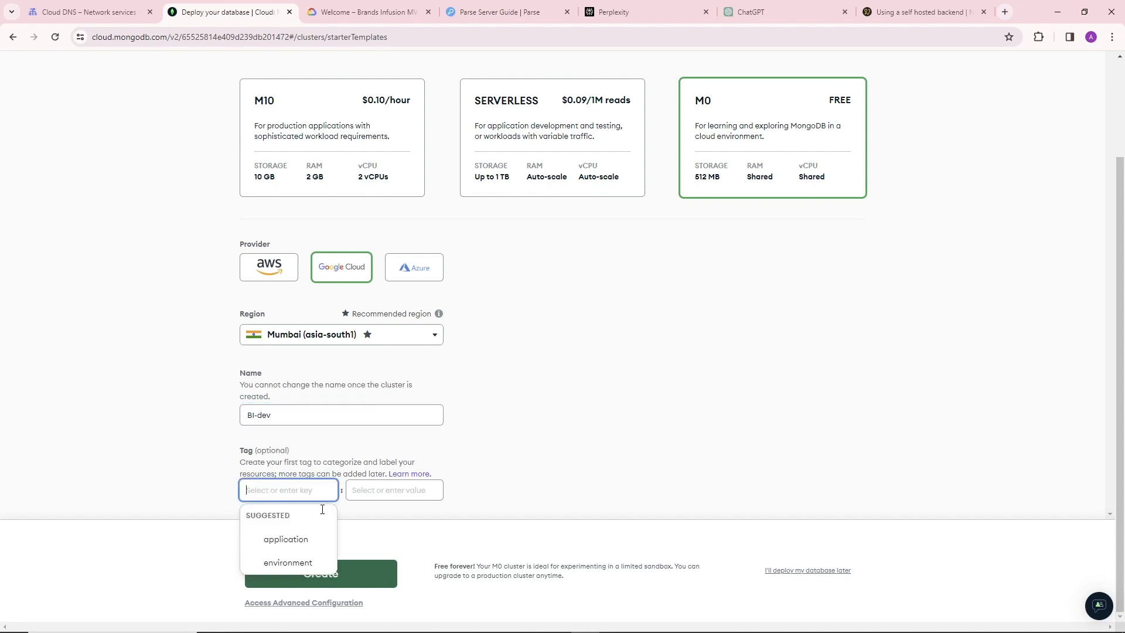
{"action": "left_click", "coordinate": [298, 563]}
{"action": "left_click", "coordinate": [420, 499]}
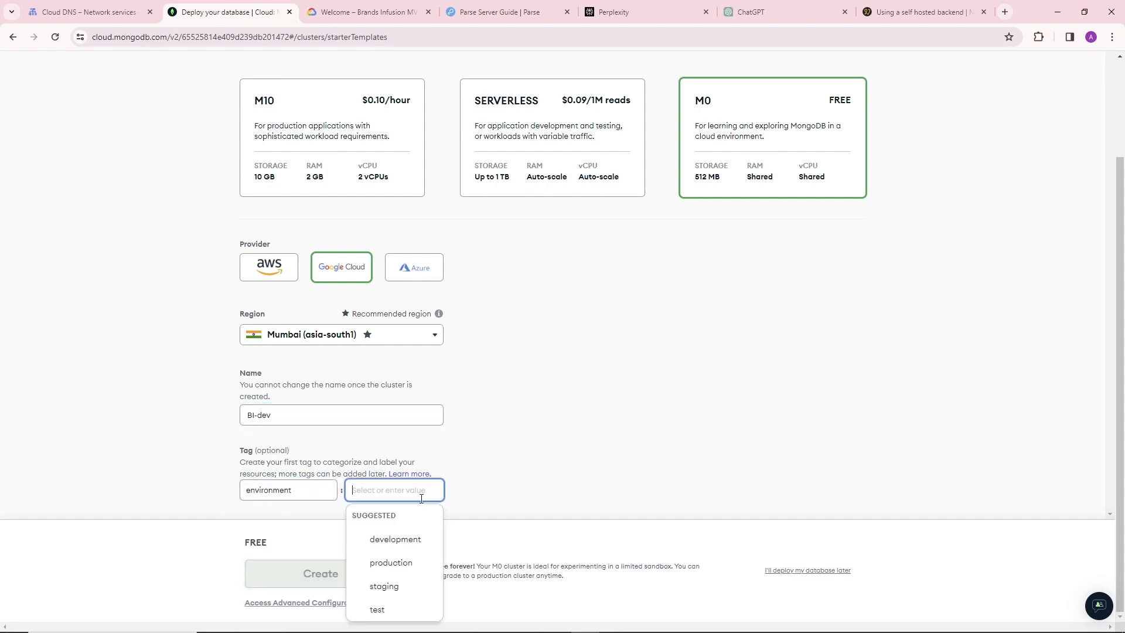
{"action": "left_click", "coordinate": [416, 541]}
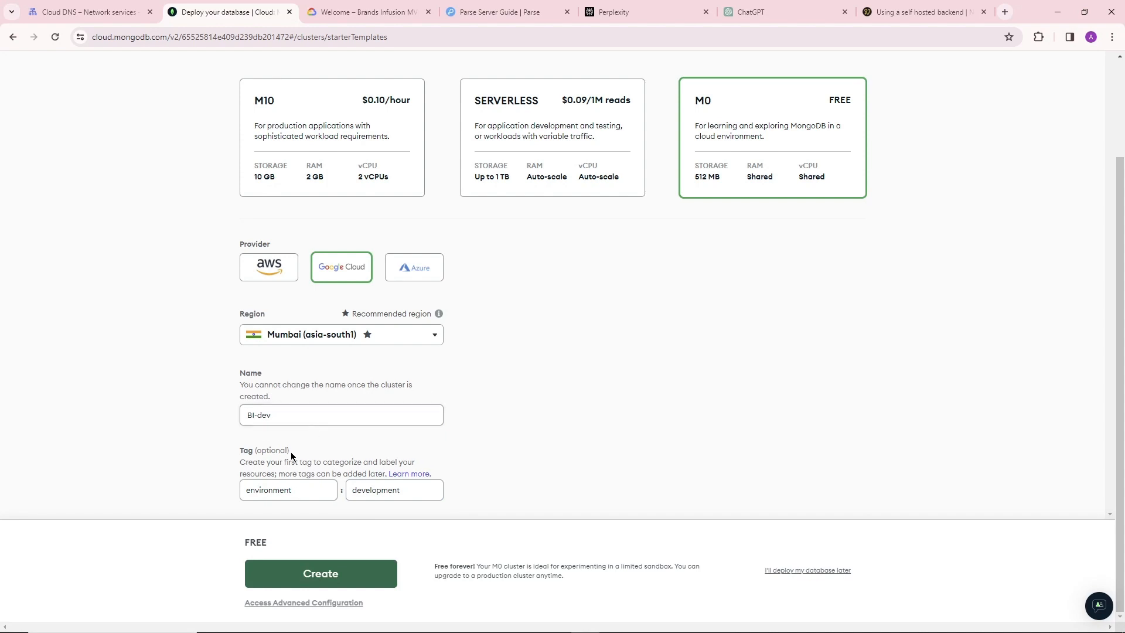
Review the deployment settings and try to create the free cluster.
{"action": "scroll", "coordinate": [810, 417], "scroll_direction": "up", "scroll_amount": 2}
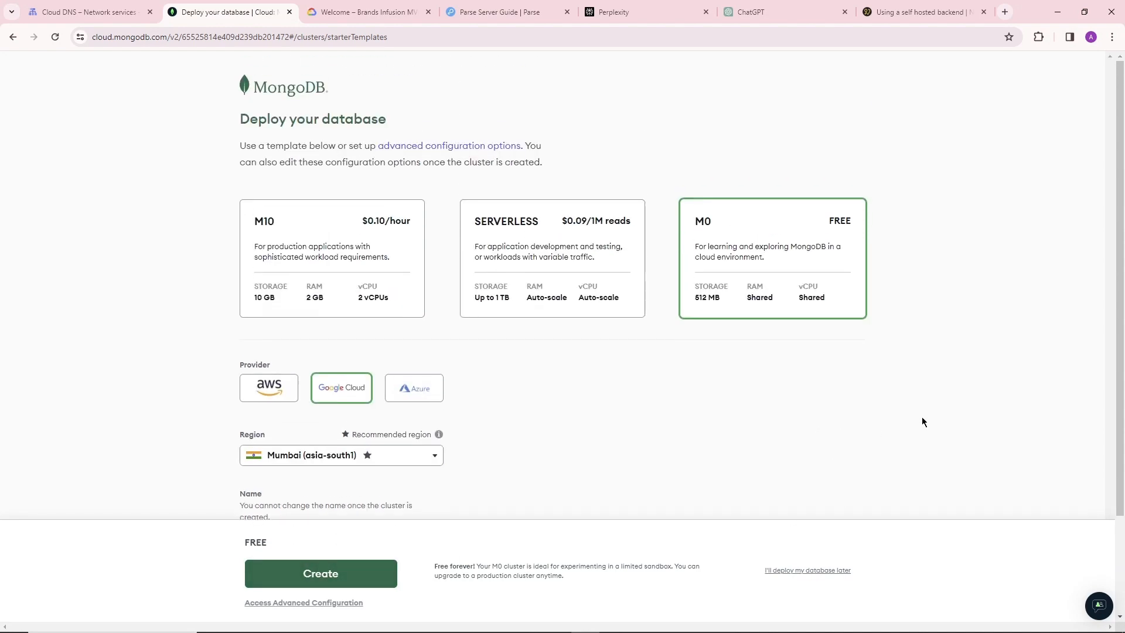
{"action": "scroll", "coordinate": [912, 362], "scroll_direction": "down", "scroll_amount": 2}
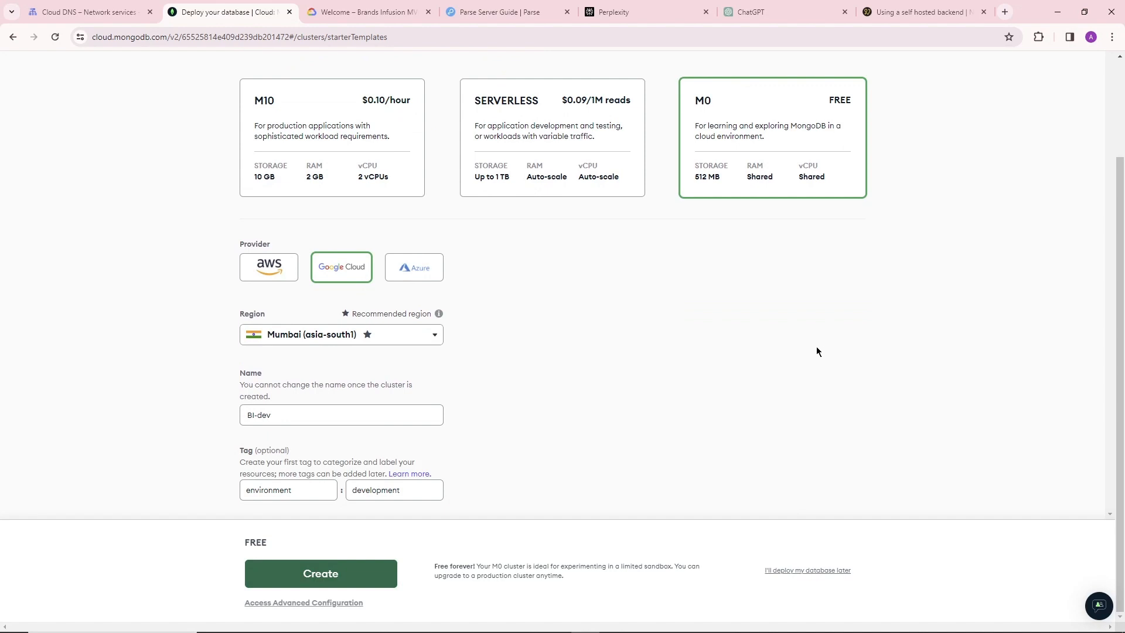
{"action": "left_click", "coordinate": [290, 416]}
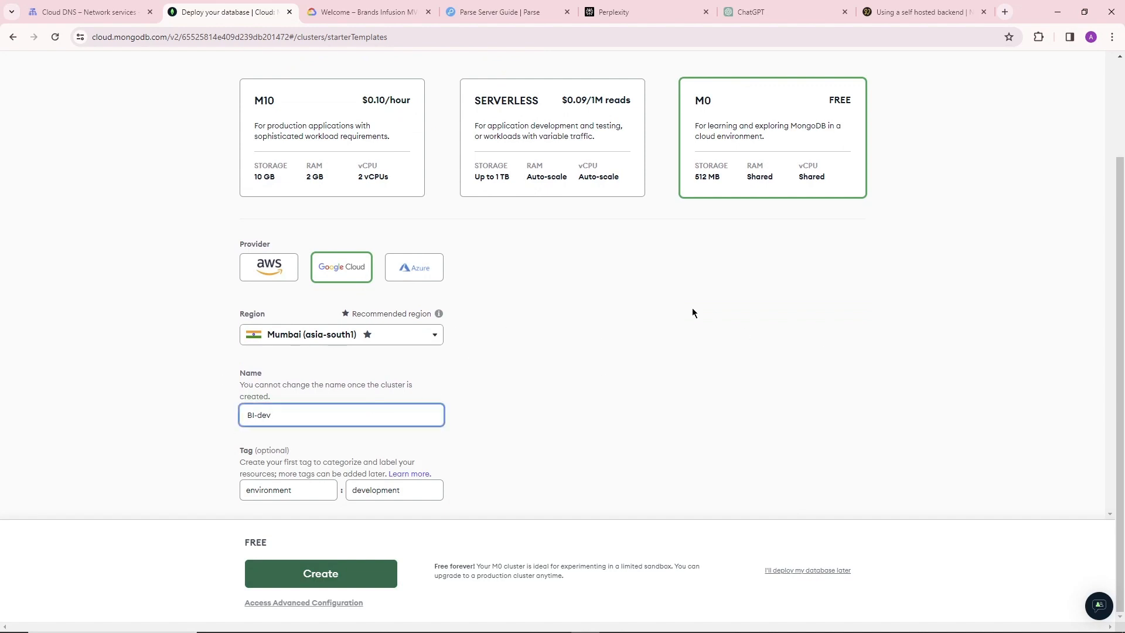
{"action": "scroll", "coordinate": [692, 312], "scroll_direction": "up", "scroll_amount": 2}
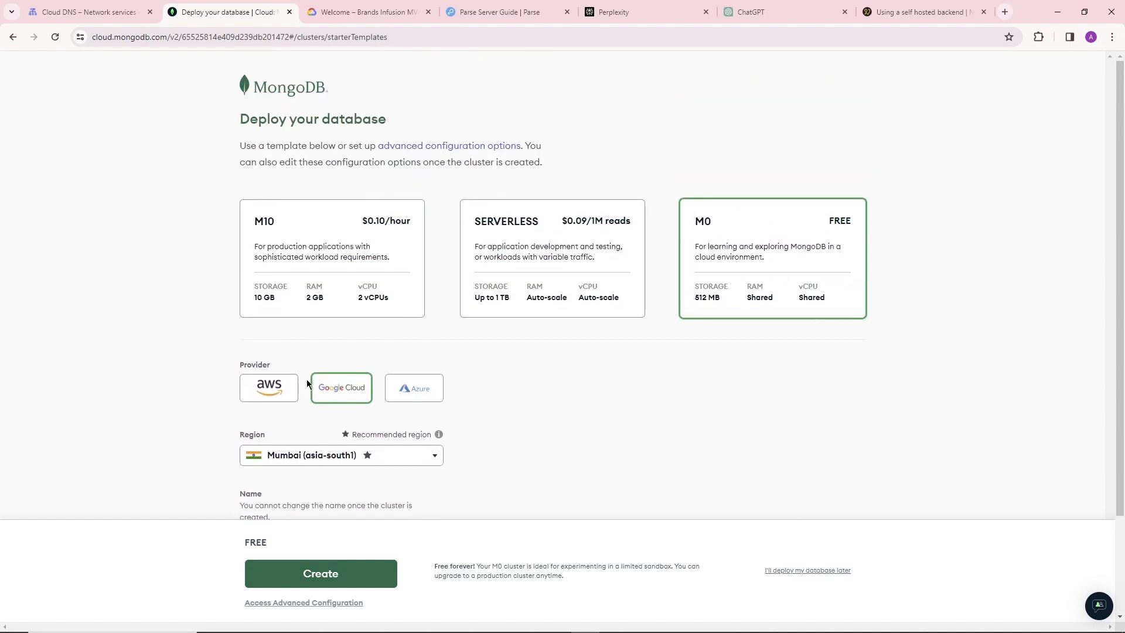
{"action": "scroll", "coordinate": [396, 358], "scroll_direction": "down", "scroll_amount": 2}
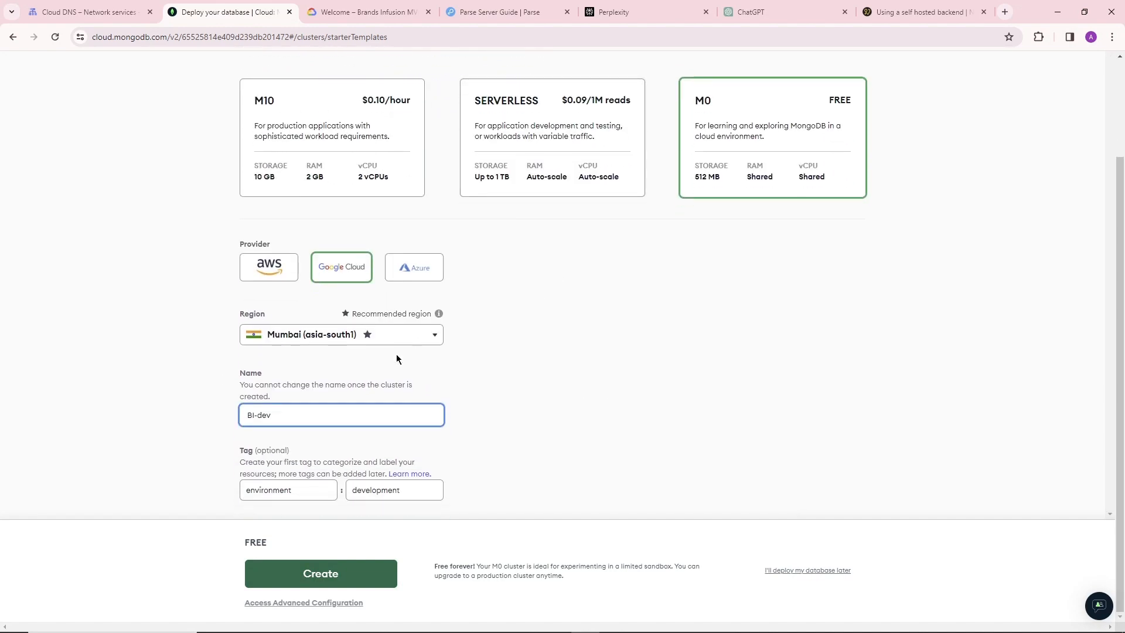
{"action": "left_click", "coordinate": [319, 576]}
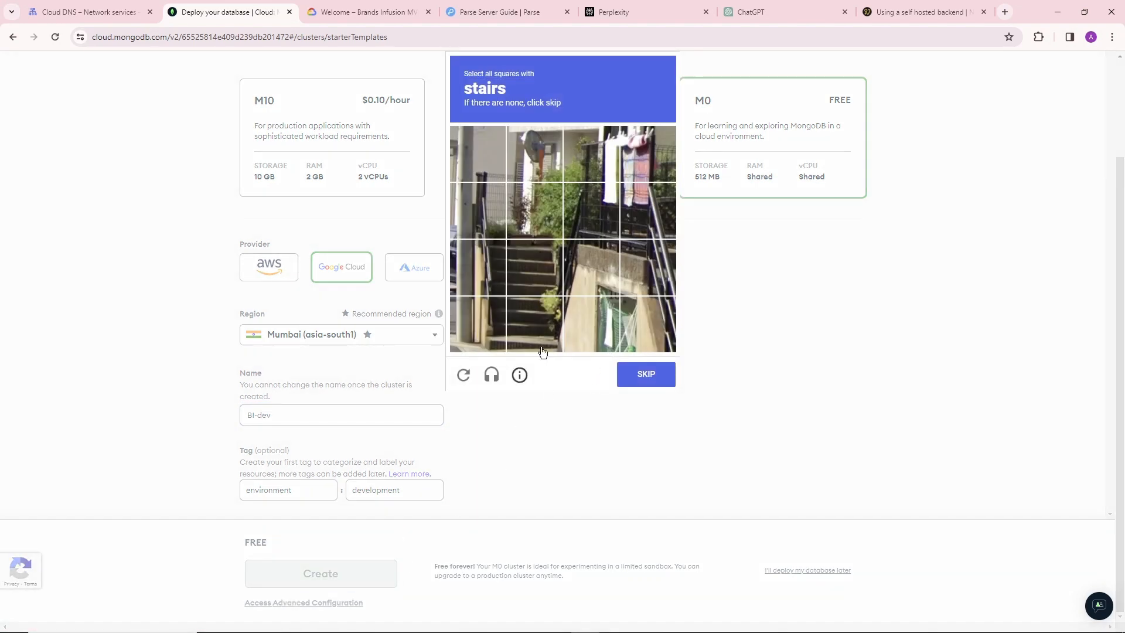
{"action": "left_click", "coordinate": [895, 314]}
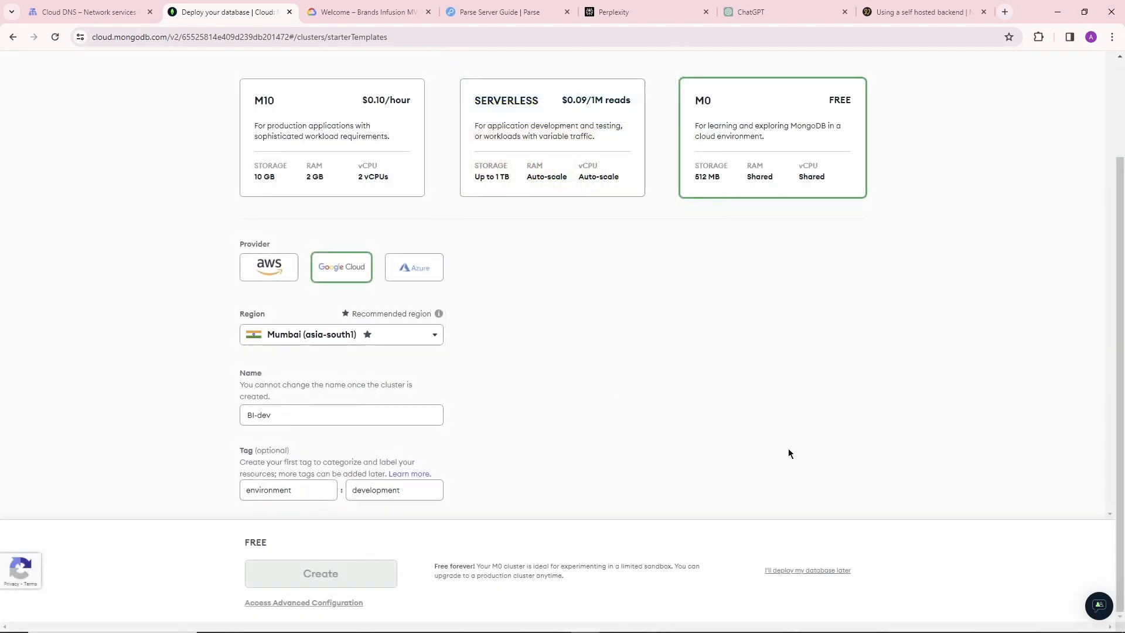
Open the advanced cluster configuration, choose the free Shared cluster type, and check its Google Cloud Mumbai region.
{"action": "left_click", "coordinate": [339, 607]}
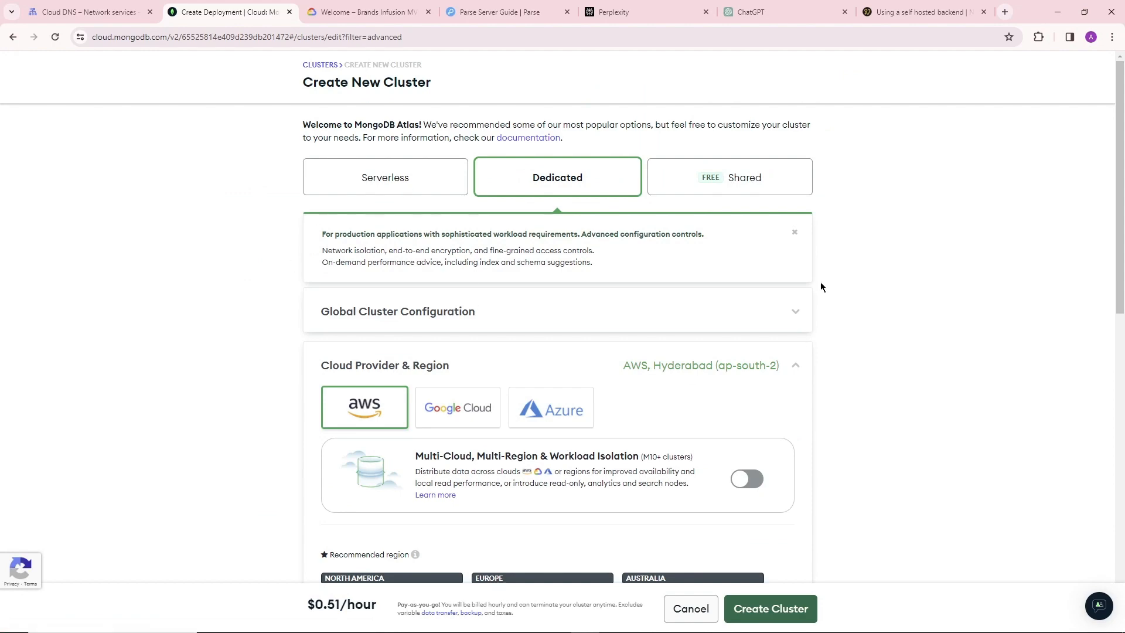
{"action": "left_click", "coordinate": [758, 177]}
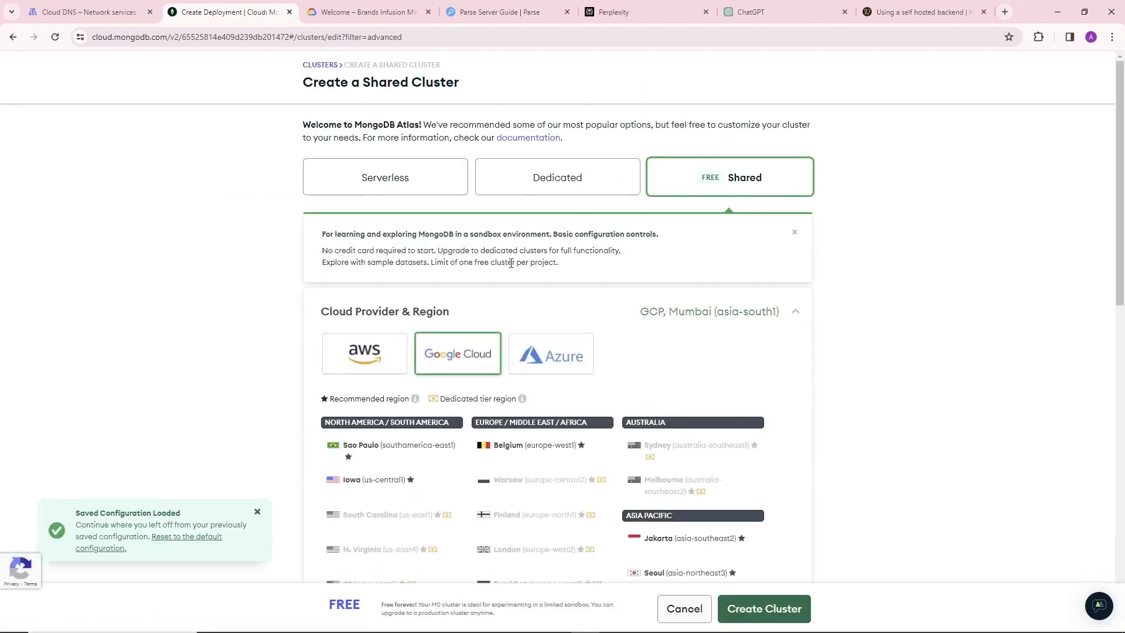
{"action": "scroll", "coordinate": [254, 242], "scroll_direction": "down", "scroll_amount": 3}
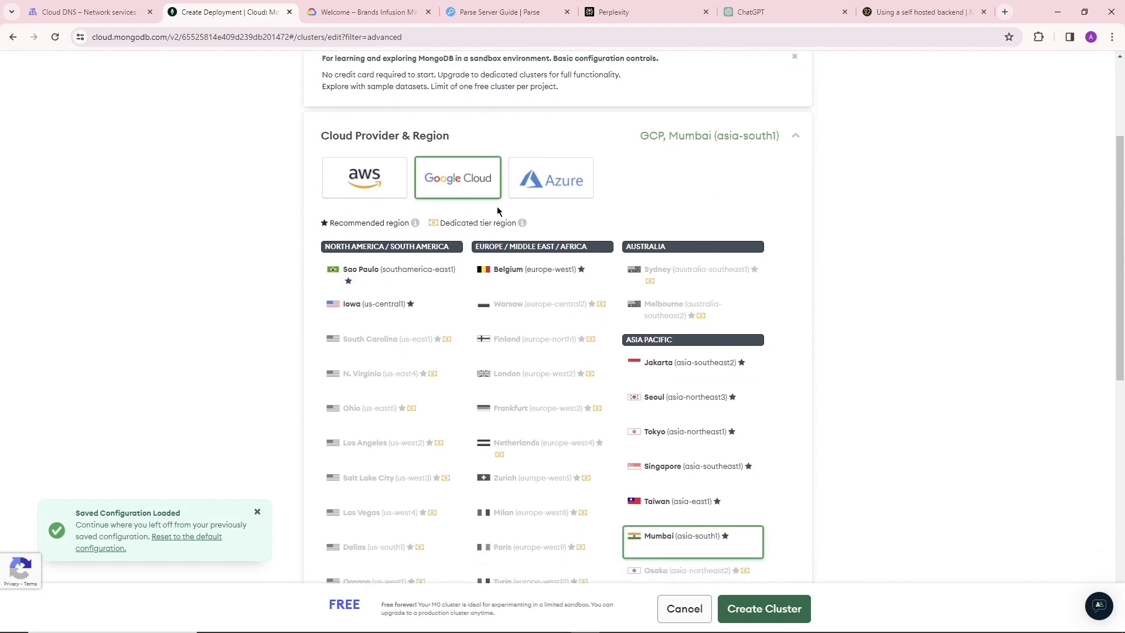
{"action": "scroll", "coordinate": [681, 393], "scroll_direction": "down", "scroll_amount": 3}
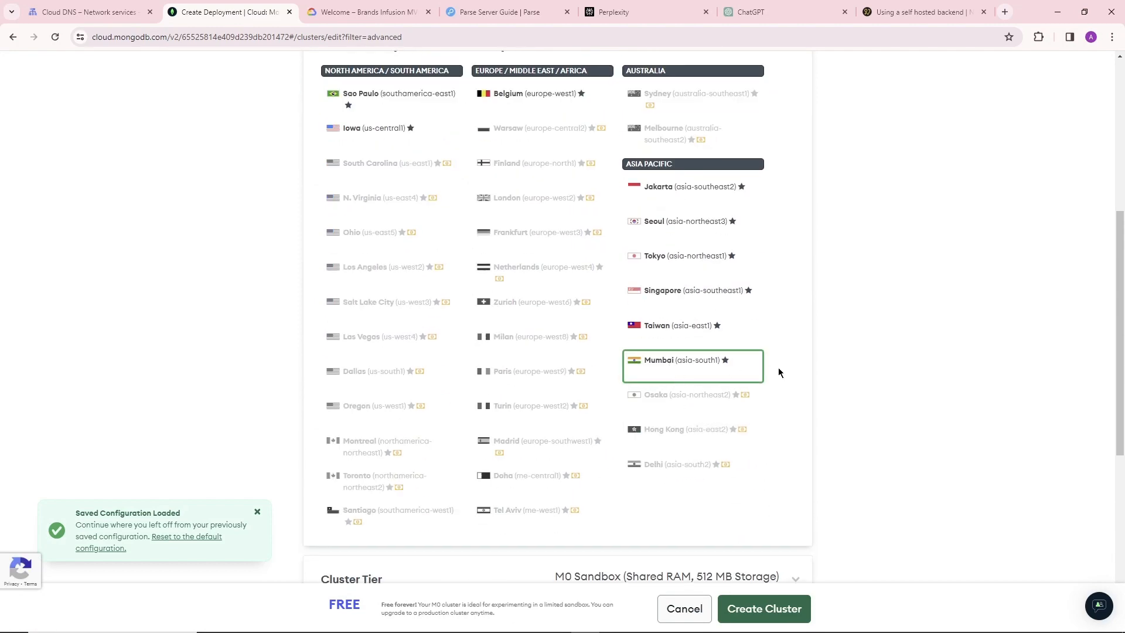
{"action": "scroll", "coordinate": [674, 346], "scroll_direction": "down", "scroll_amount": 4}
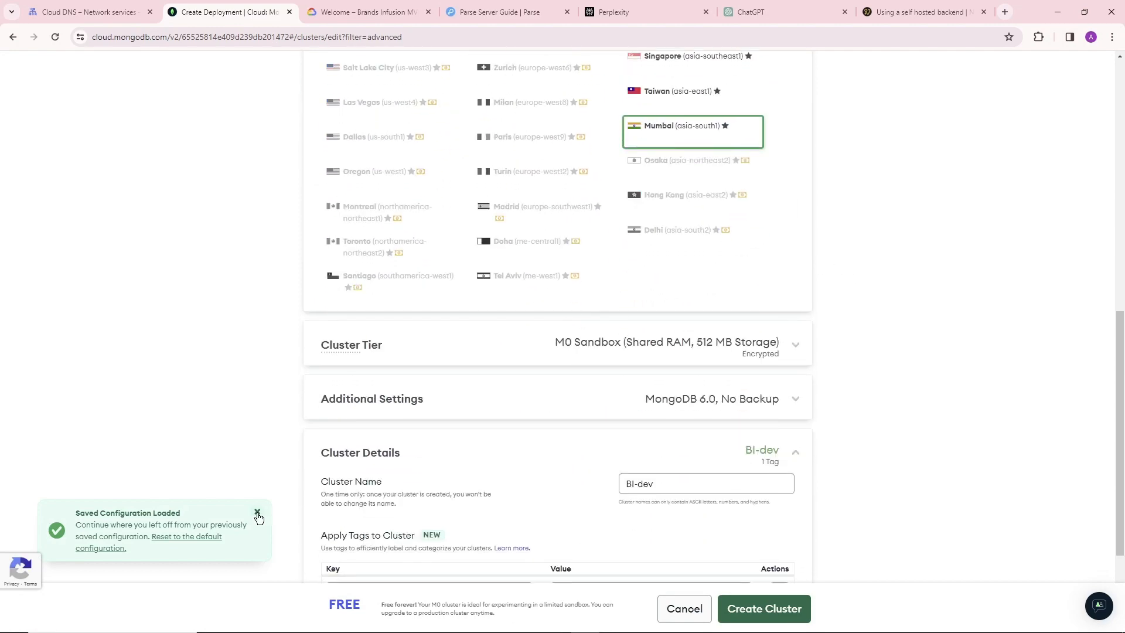
{"action": "left_click", "coordinate": [258, 513]}
Review the cluster tier, additional settings and cluster details, and create the free BI-dev cluster.
{"action": "left_click", "coordinate": [685, 353]}
{"action": "scroll", "coordinate": [624, 403], "scroll_direction": "down", "scroll_amount": 2}
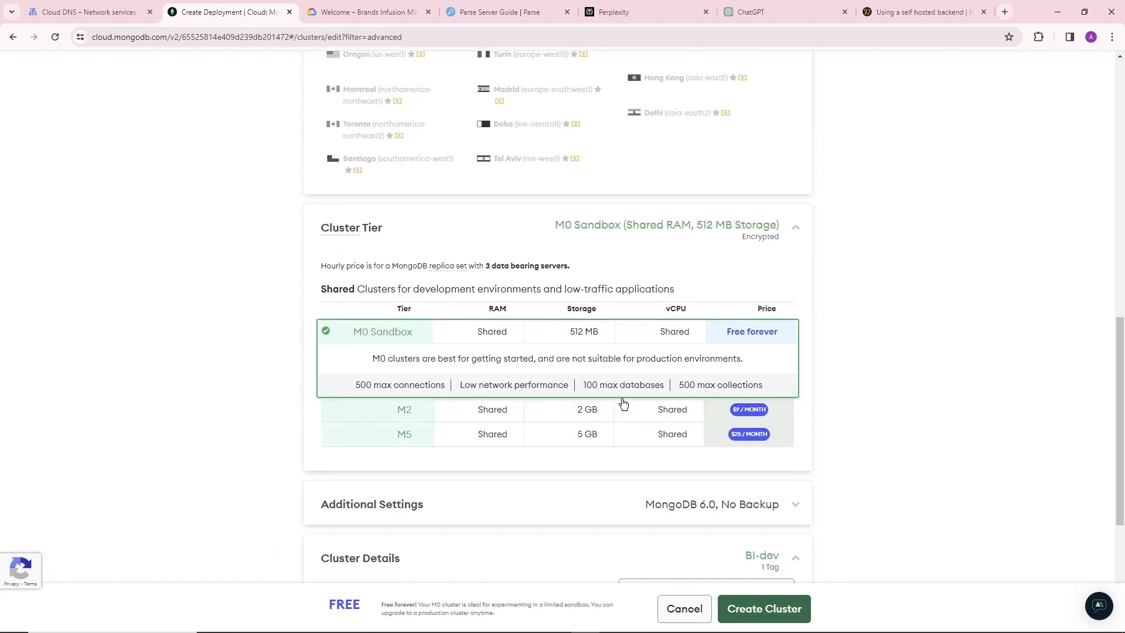
{"action": "scroll", "coordinate": [779, 287], "scroll_direction": "down", "scroll_amount": 3}
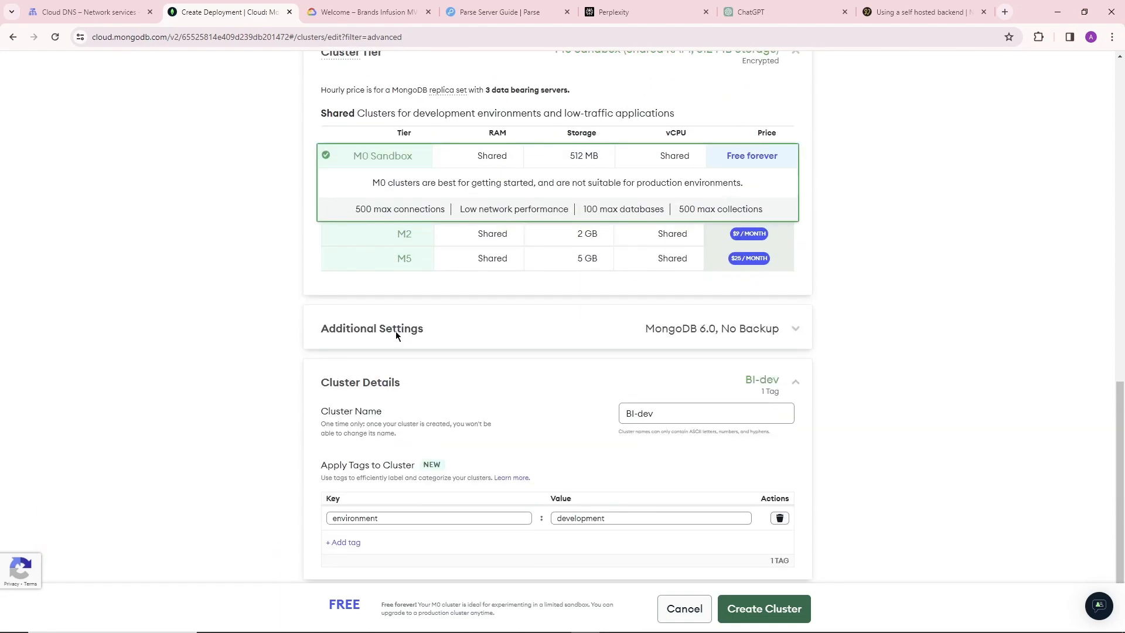
{"action": "left_click", "coordinate": [733, 329]}
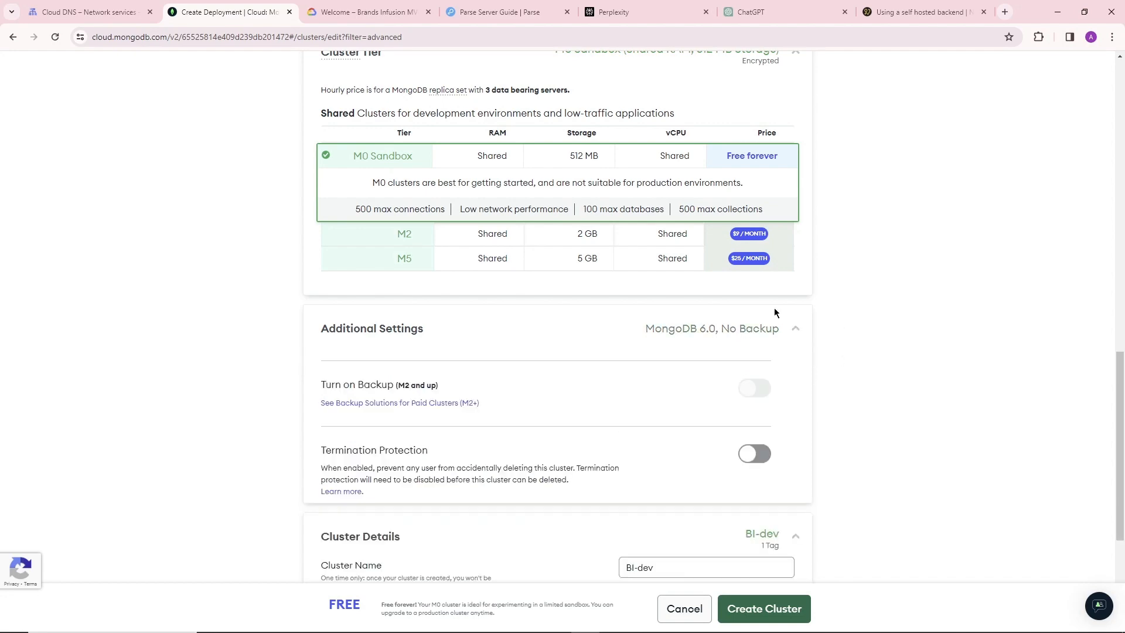
{"action": "scroll", "coordinate": [775, 308], "scroll_direction": "down", "scroll_amount": 3}
{"action": "scroll", "coordinate": [556, 275], "scroll_direction": "down", "scroll_amount": 1}
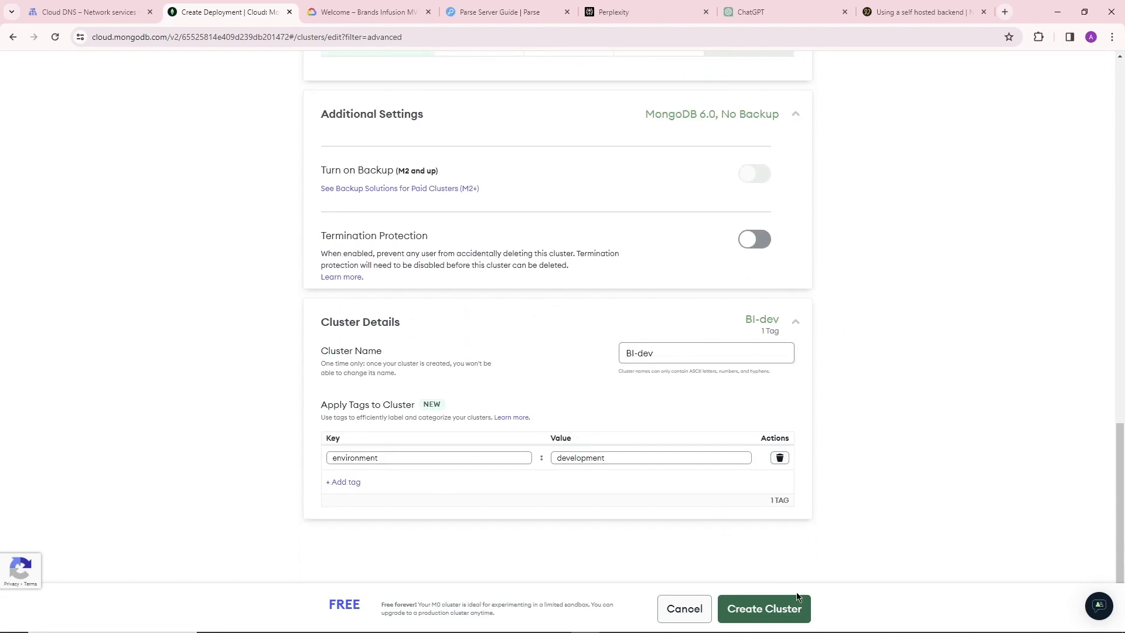
{"action": "left_click", "coordinate": [775, 606]}
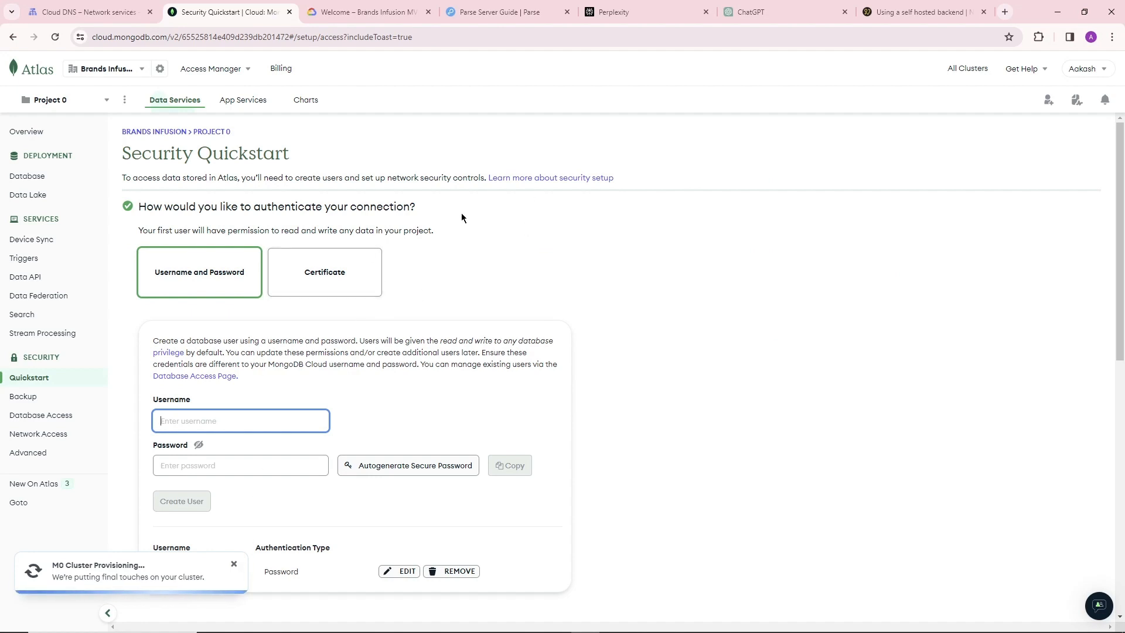
Review the database user authentication options and remove the existing entries from the IP access list.
{"action": "scroll", "coordinate": [461, 213], "scroll_direction": "down", "scroll_amount": 1}
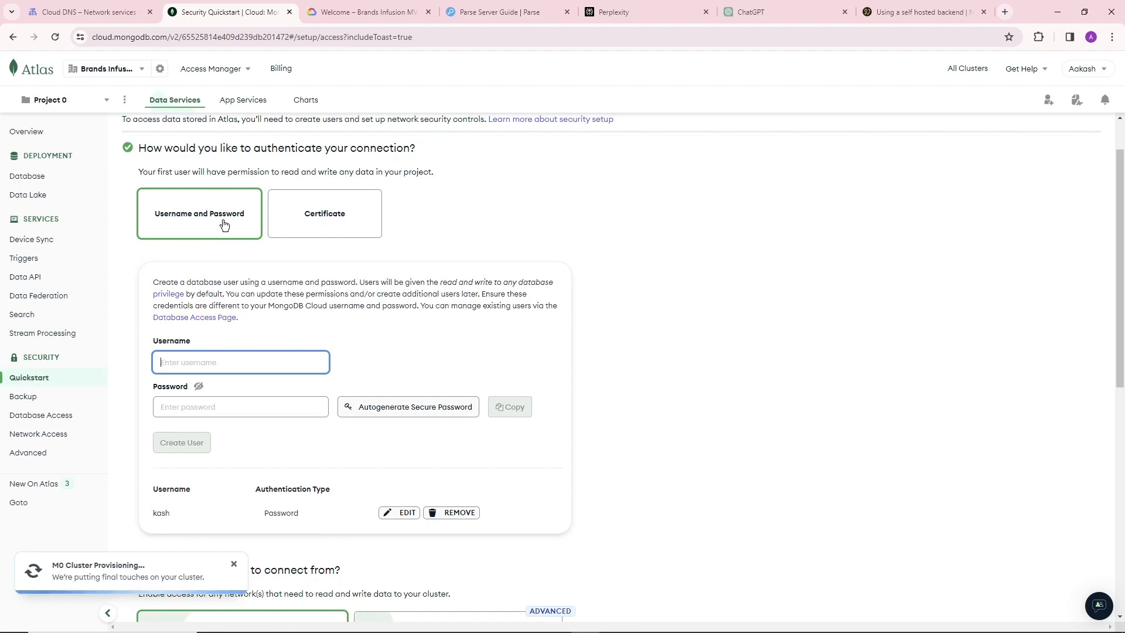
{"action": "scroll", "coordinate": [229, 352], "scroll_direction": "down", "scroll_amount": 2}
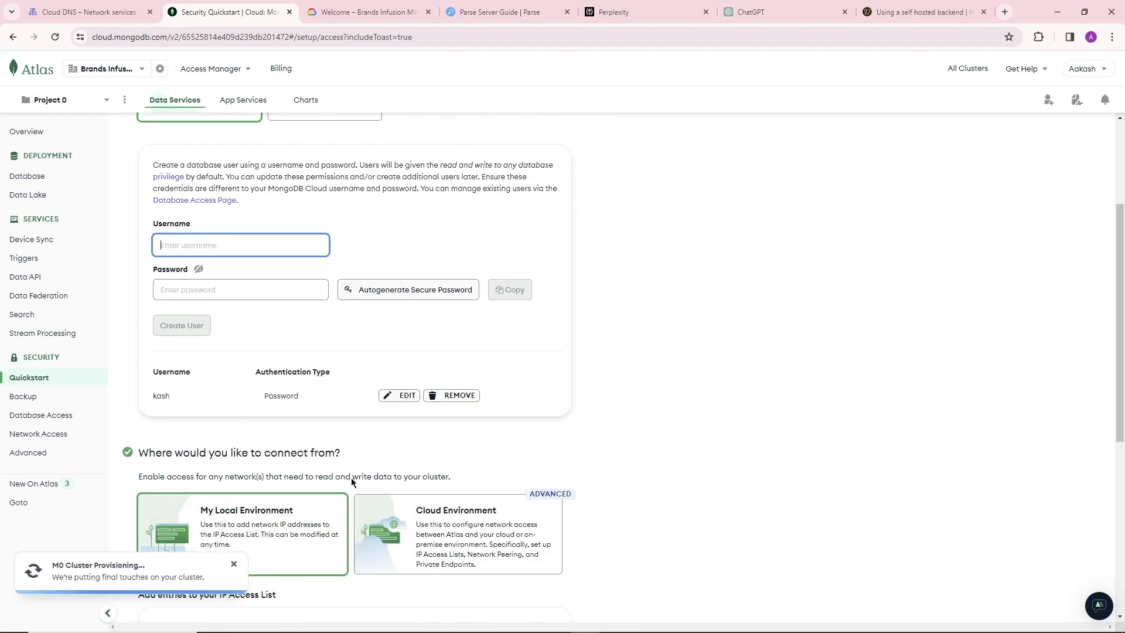
{"action": "triple_click", "coordinate": [309, 399]}
{"action": "left_click", "coordinate": [213, 372]}
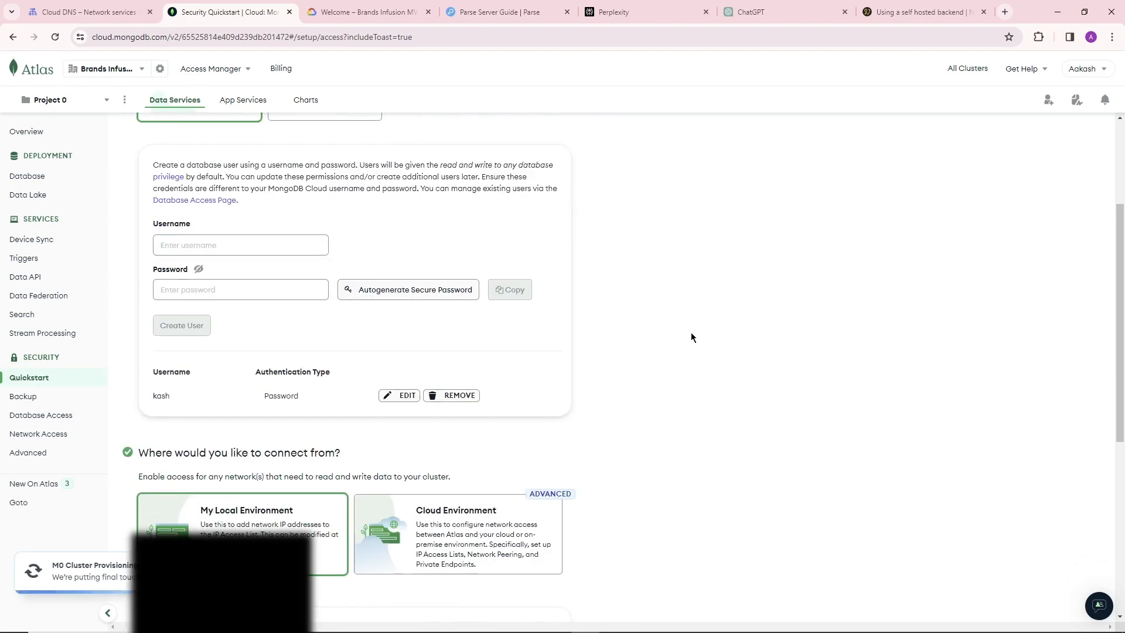
{"action": "scroll", "coordinate": [213, 285], "scroll_direction": "up", "scroll_amount": 2}
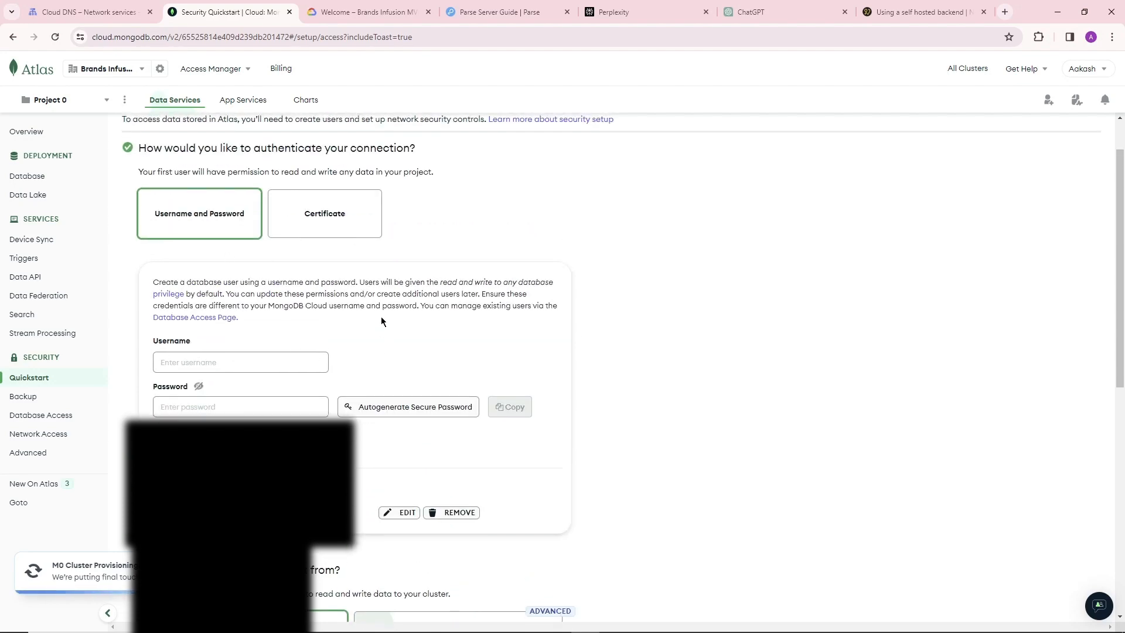
{"action": "scroll", "coordinate": [479, 329], "scroll_direction": "down", "scroll_amount": 8}
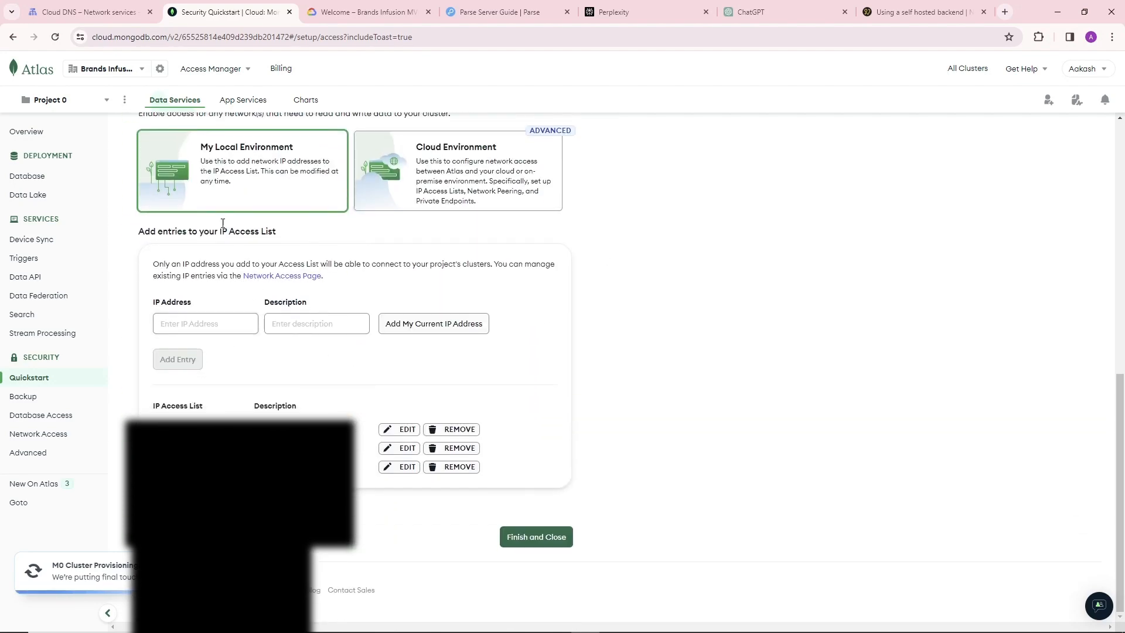
{"action": "scroll", "coordinate": [486, 285], "scroll_direction": "up", "scroll_amount": 1}
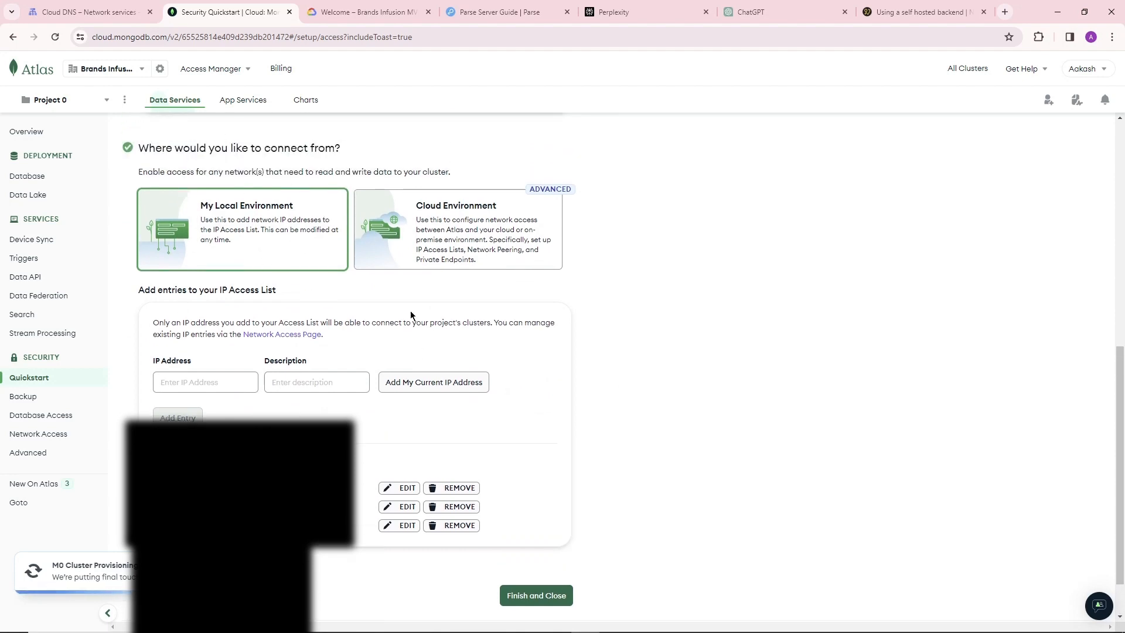
{"action": "left_click", "coordinate": [463, 526]}
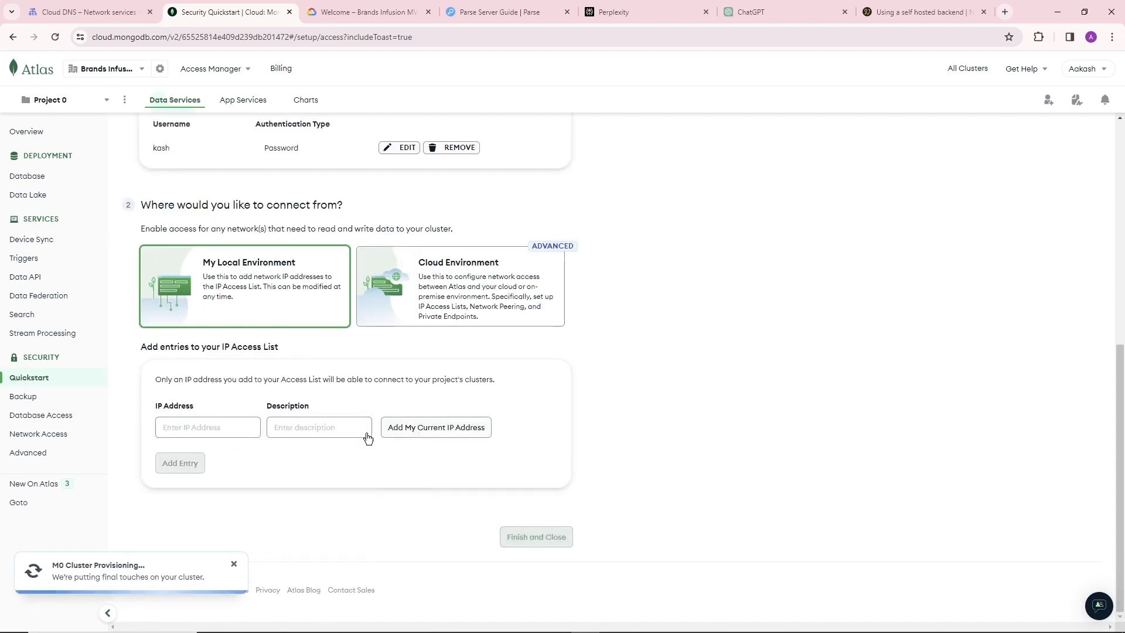
{"action": "left_click", "coordinate": [215, 429]}
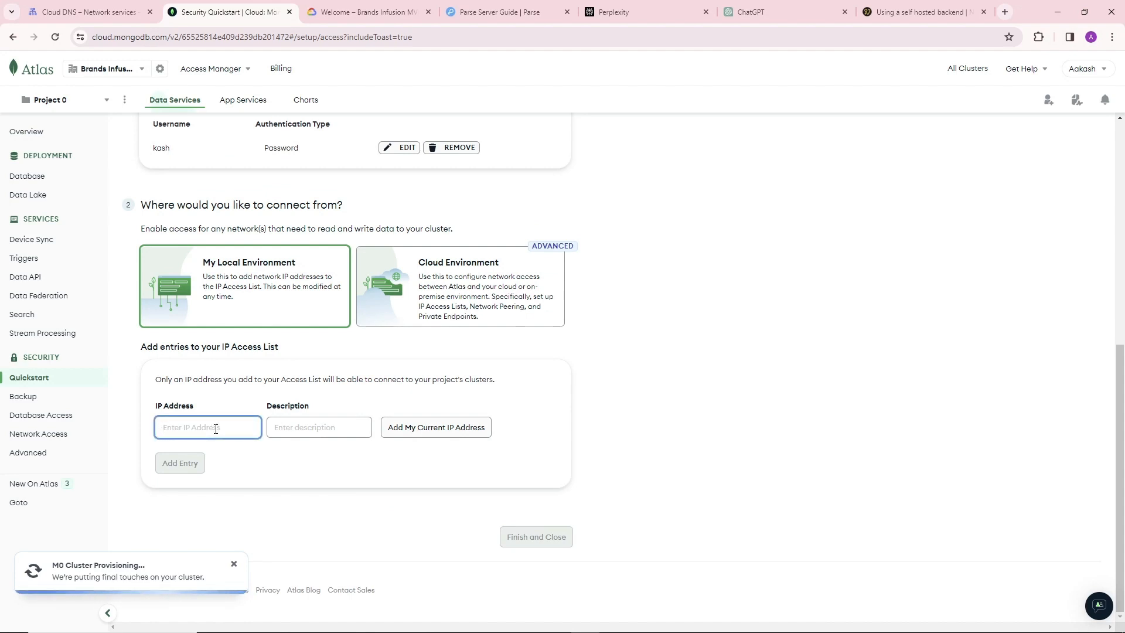
{"action": "type", "text": "0.0.0.0/"}
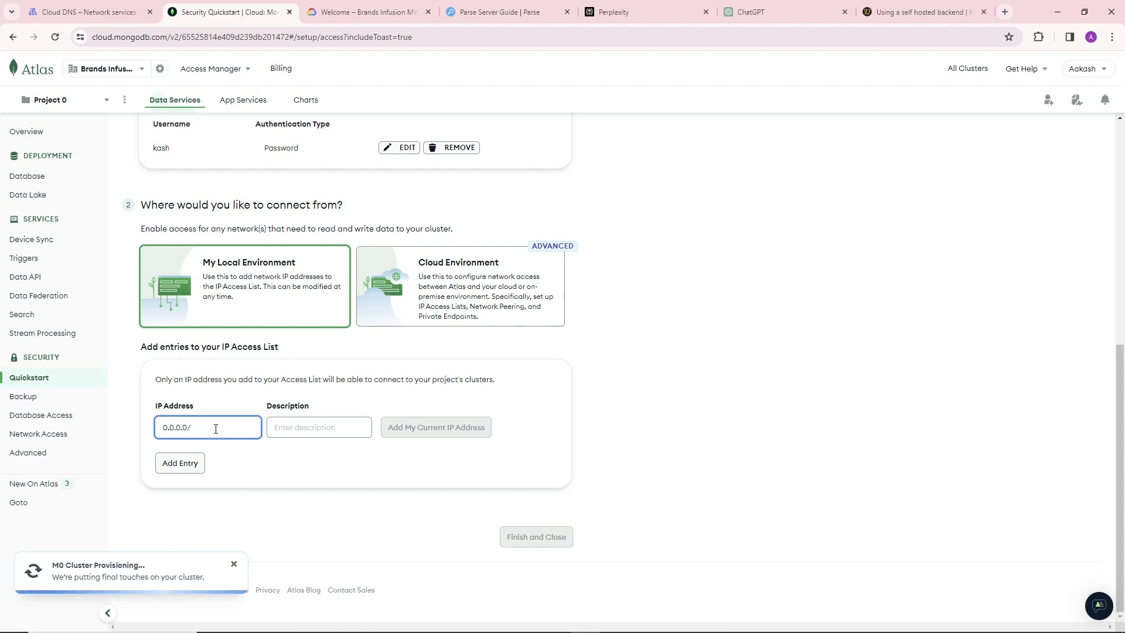
{"action": "scroll", "coordinate": [216, 428], "scroll_direction": "up", "scroll_amount": 1}
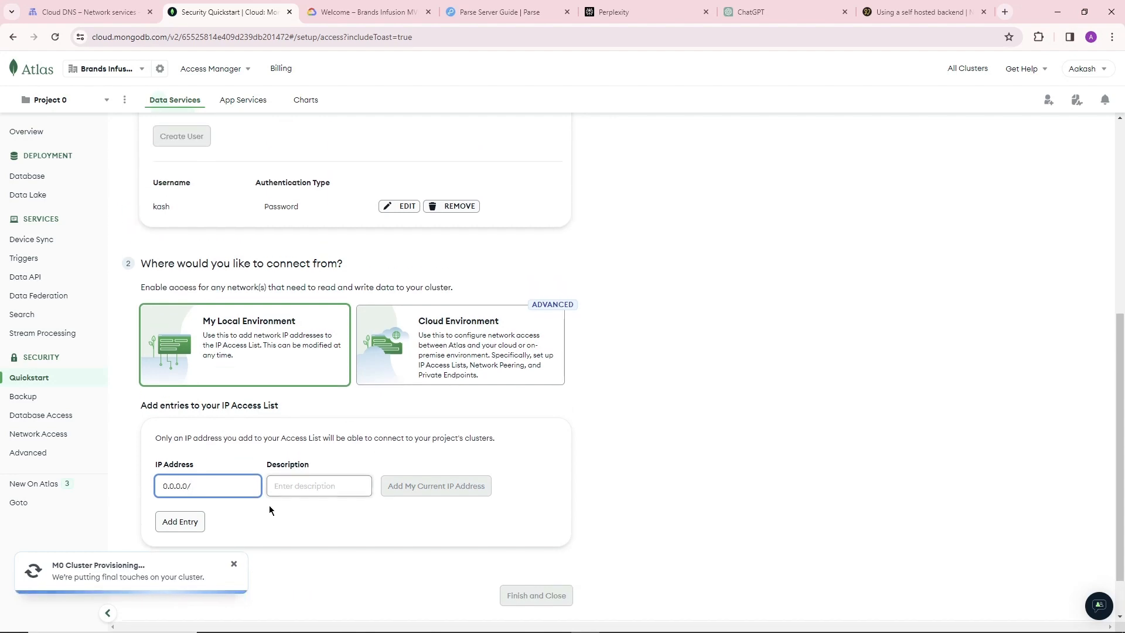
{"action": "key", "text": "BackSpace"}
{"action": "key", "text": "ctrl+a"}
{"action": "key", "text": "BackSpace"}
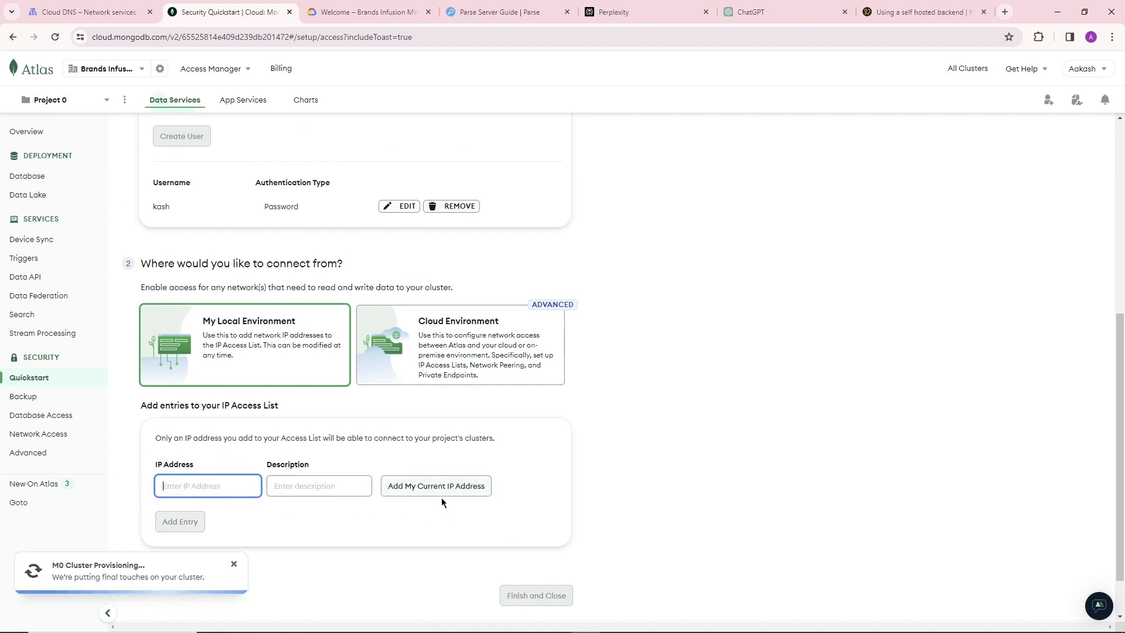
{"action": "scroll", "coordinate": [495, 536], "scroll_direction": "down", "scroll_amount": 1}
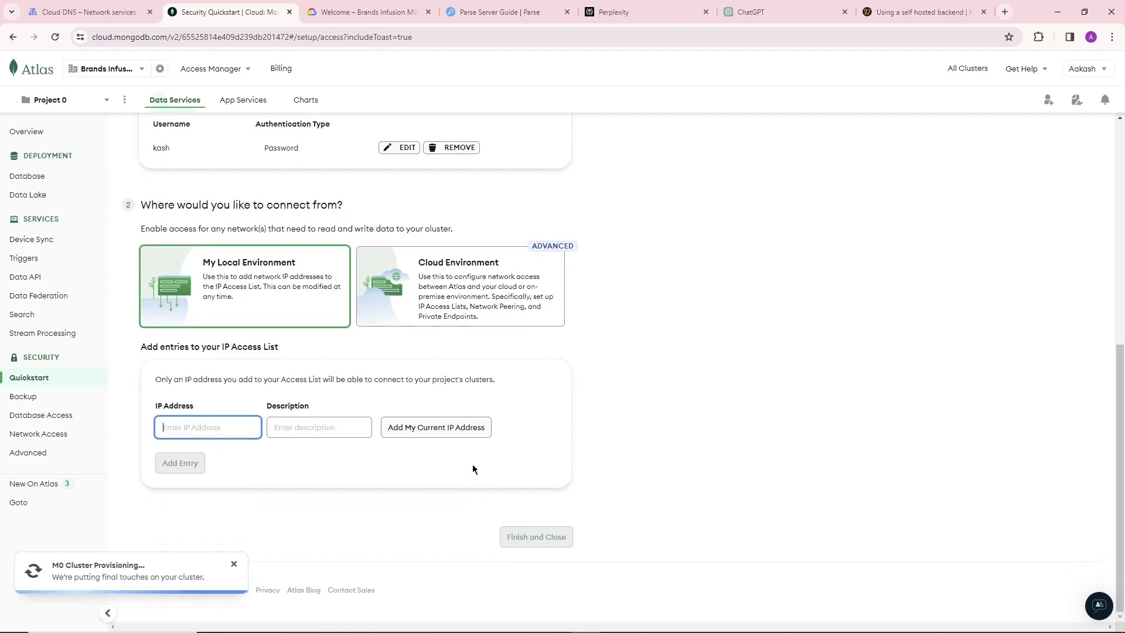
{"action": "left_click", "coordinate": [460, 276]}
{"action": "scroll", "coordinate": [527, 404], "scroll_direction": "down", "scroll_amount": 1}
{"action": "scroll", "coordinate": [512, 429], "scroll_direction": "down", "scroll_amount": 3}
{"action": "scroll", "coordinate": [482, 428], "scroll_direction": "up", "scroll_amount": 7}
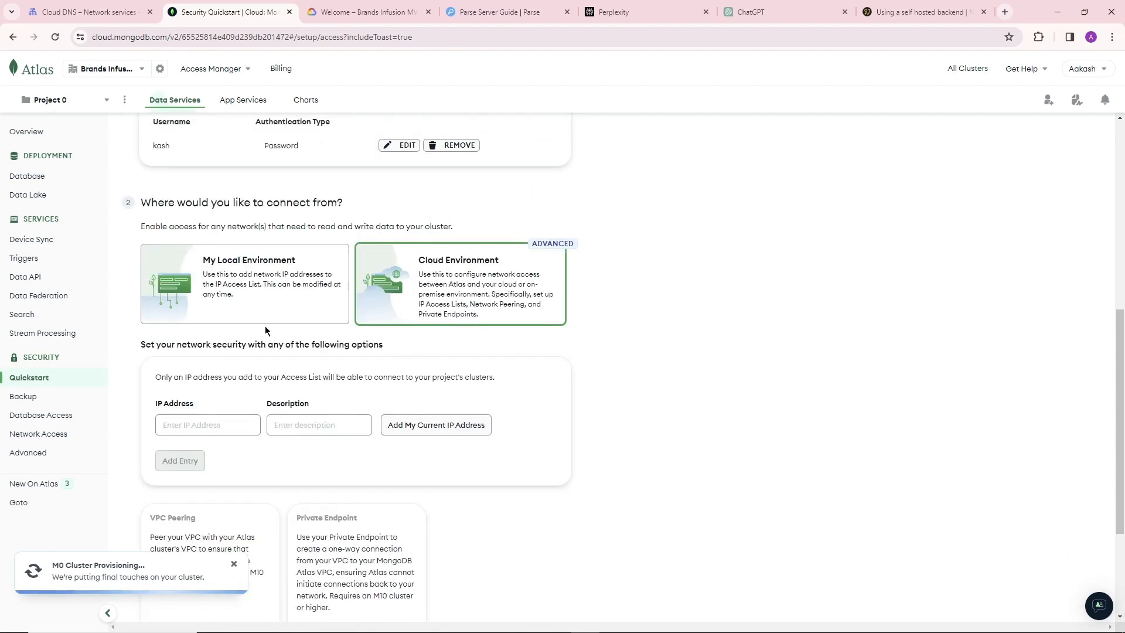
{"action": "scroll", "coordinate": [465, 440], "scroll_direction": "up", "scroll_amount": 3}
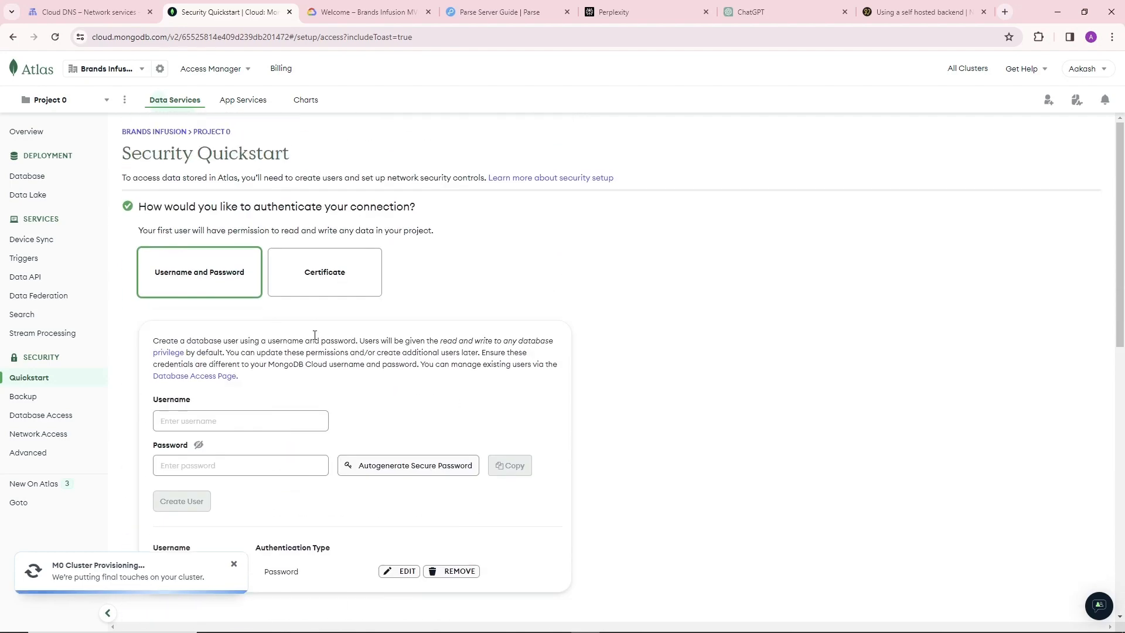
{"action": "scroll", "coordinate": [314, 342], "scroll_direction": "down", "scroll_amount": 7}
{"action": "left_click", "coordinate": [226, 295]}
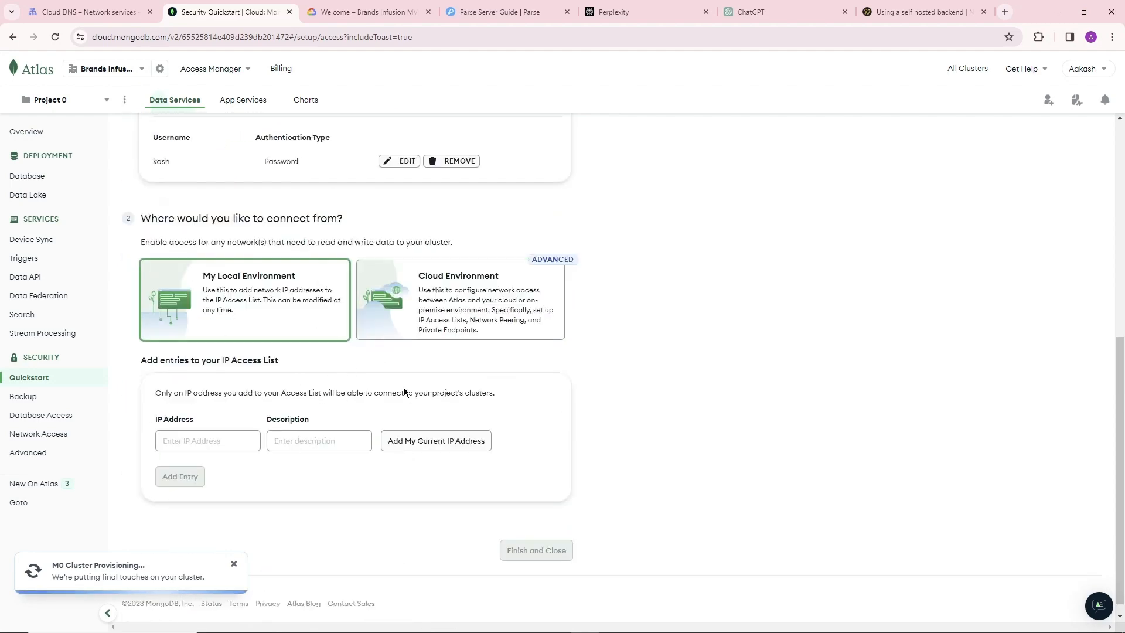
Add 0.0.0.0/0 to the IP access list for the local environment.
{"action": "left_click", "coordinate": [224, 443]}
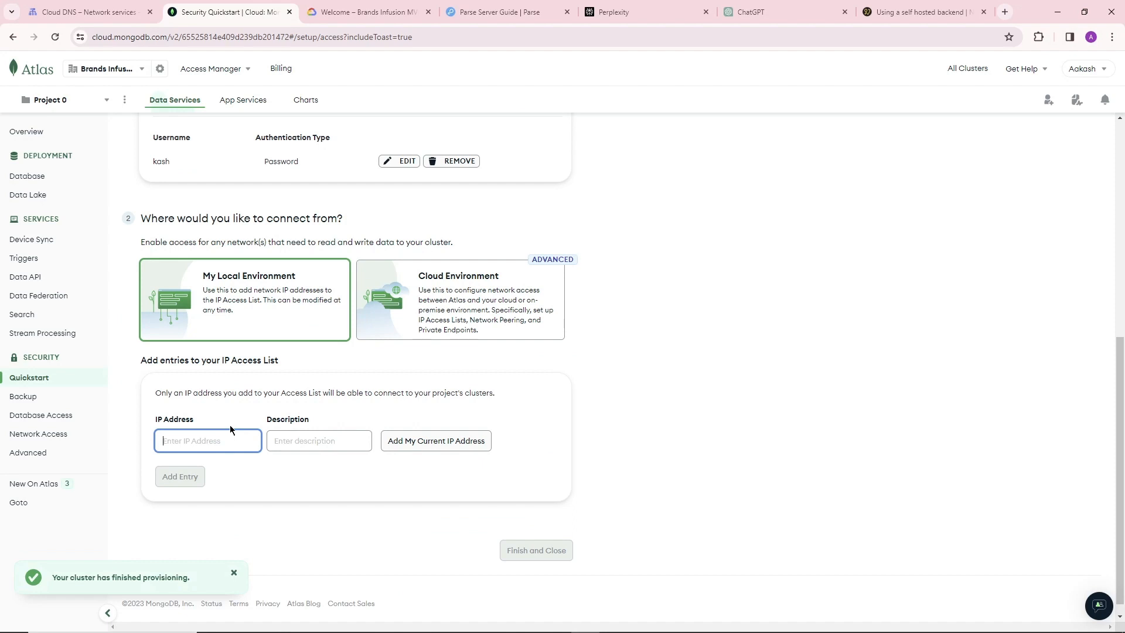
{"action": "type", "text": "0.0.0.0/0"}
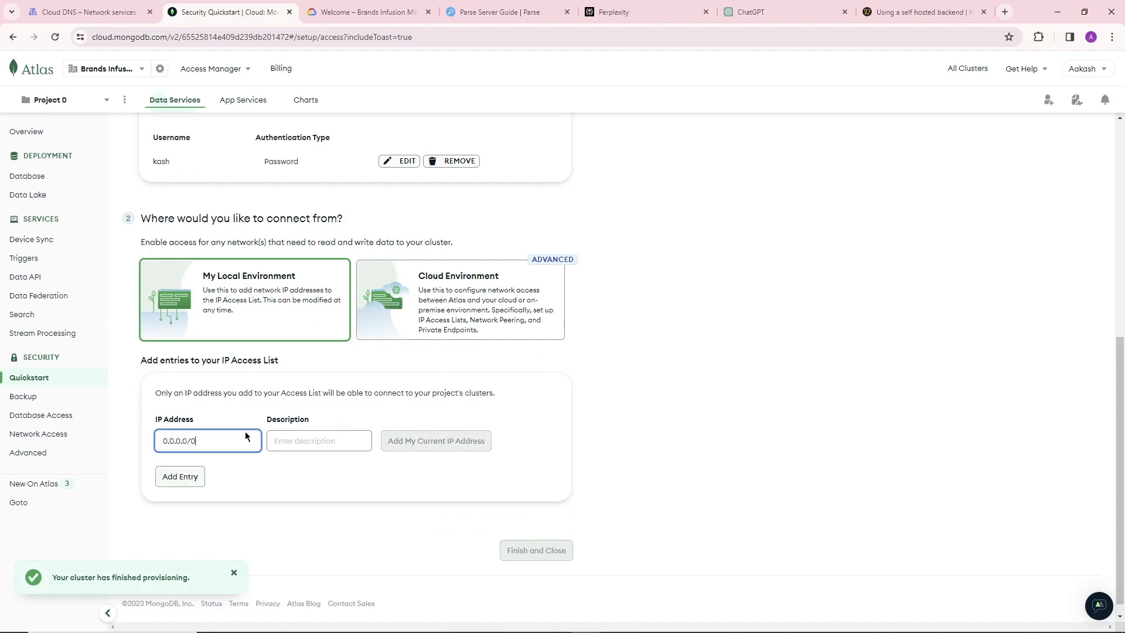
{"action": "scroll", "coordinate": [792, 359], "scroll_direction": "down", "scroll_amount": 1}
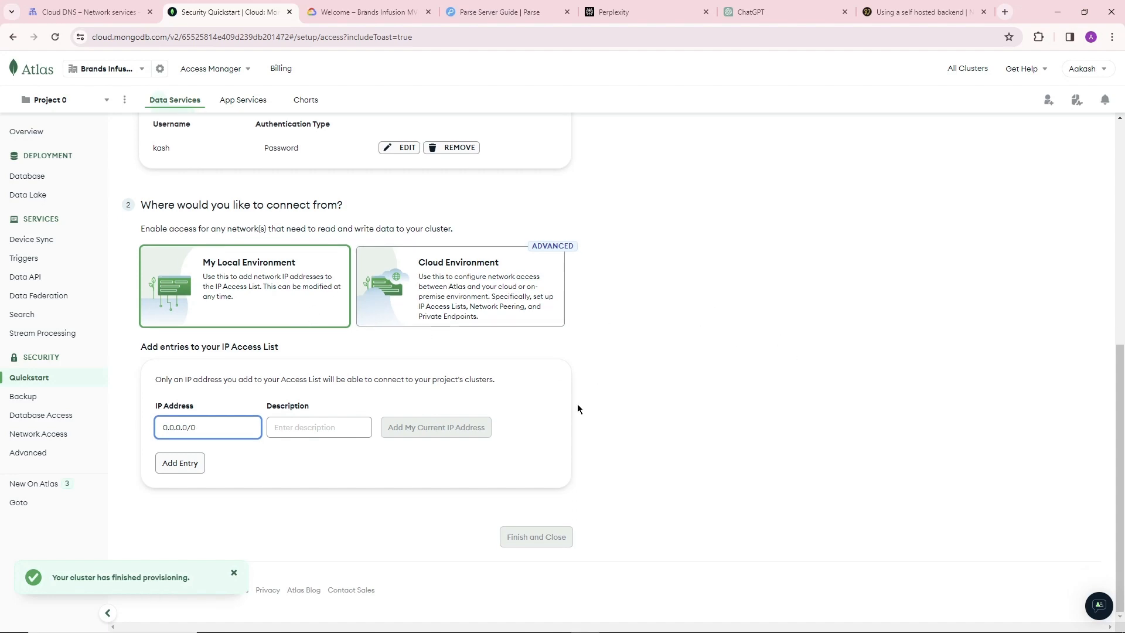
{"action": "left_click", "coordinate": [165, 471]}
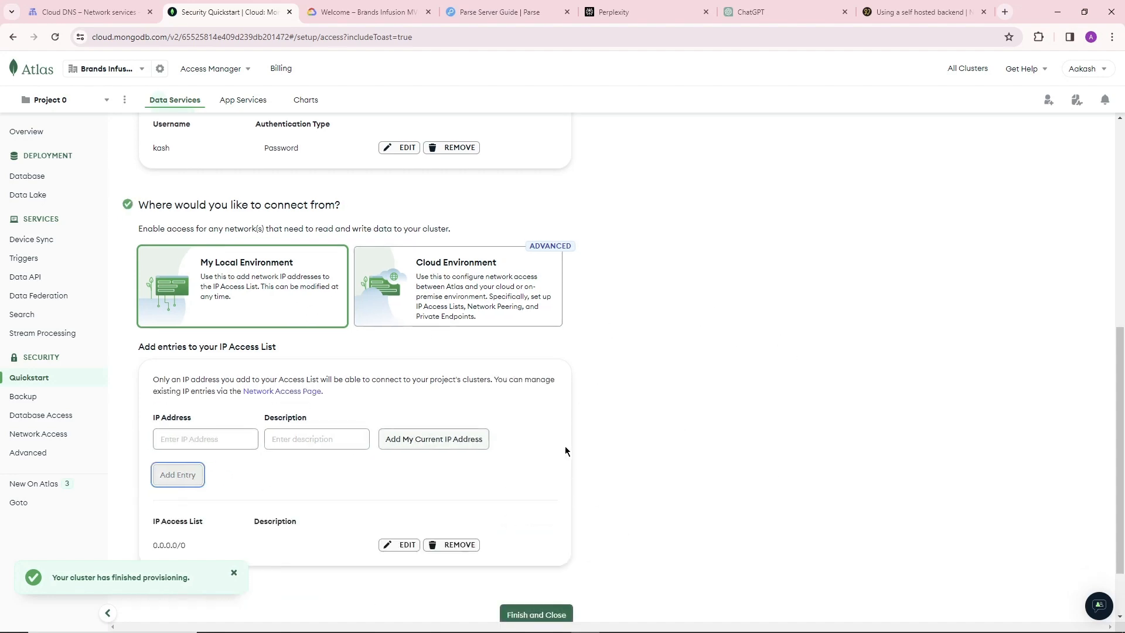
Finish the security setup and go to the project overview.
{"action": "scroll", "coordinate": [320, 462], "scroll_direction": "down", "scroll_amount": 2}
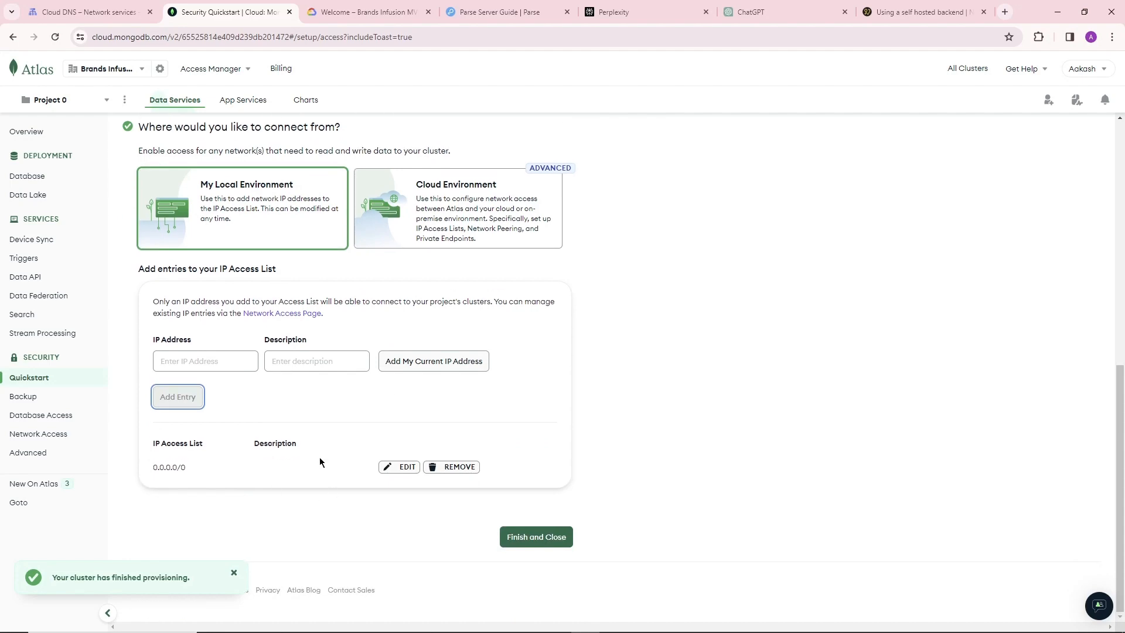
{"action": "left_click", "coordinate": [536, 537]}
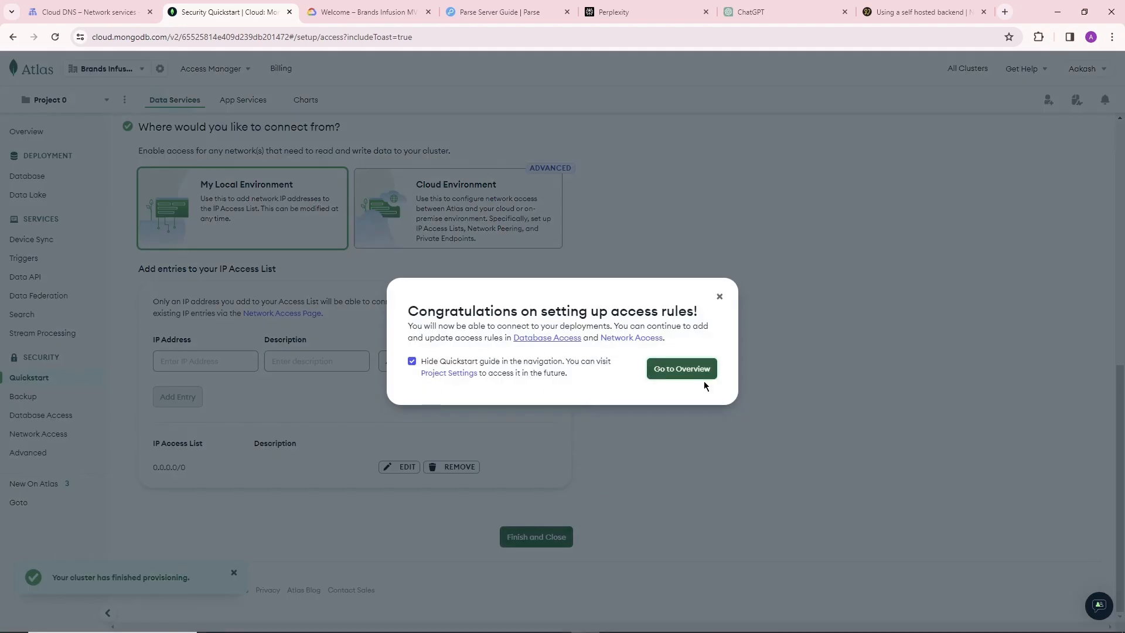
{"action": "left_click", "coordinate": [703, 368]}
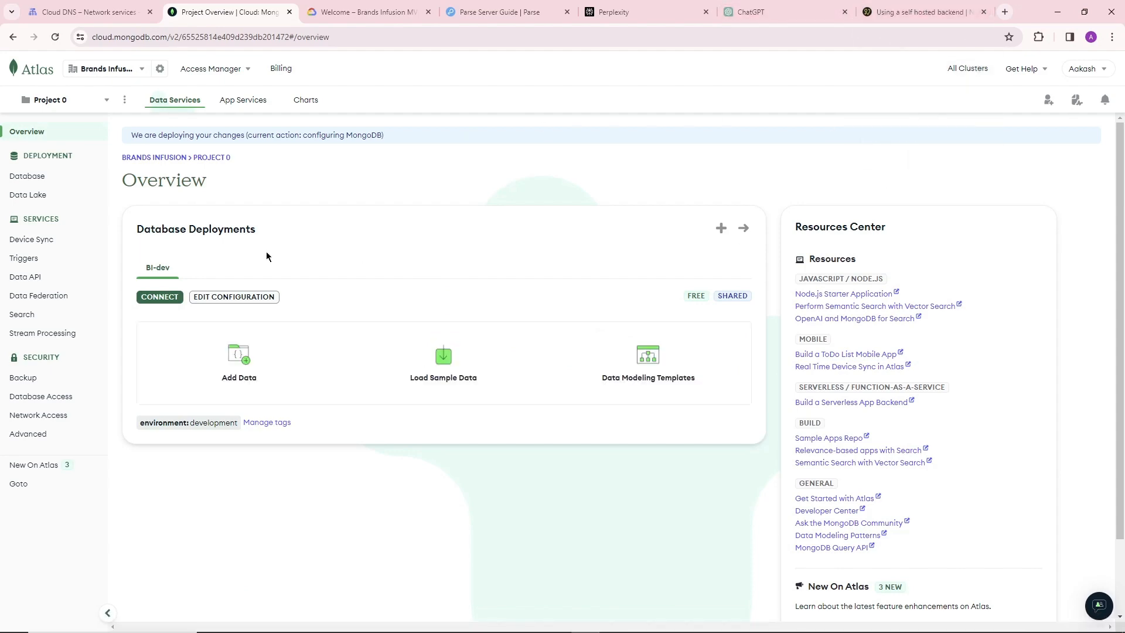
Switch to the Noodl docs on self-hosted cloud services and read the database section's instructions on limiting IP addresses.
{"action": "left_click", "coordinate": [916, 12]}
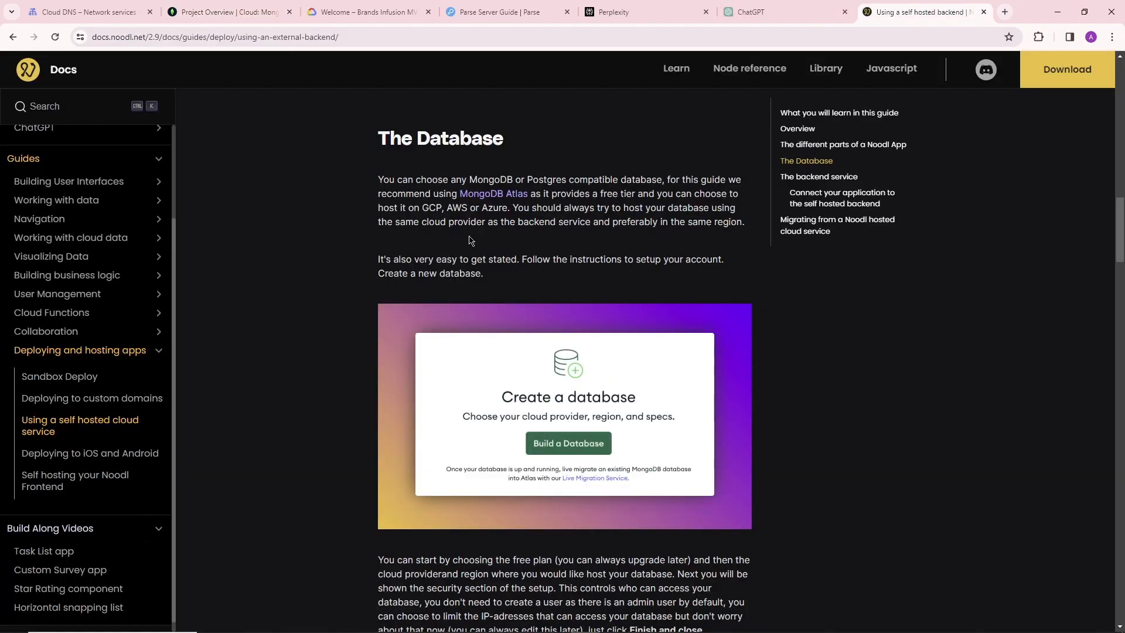
{"action": "scroll", "coordinate": [720, 348], "scroll_direction": "down", "scroll_amount": 5}
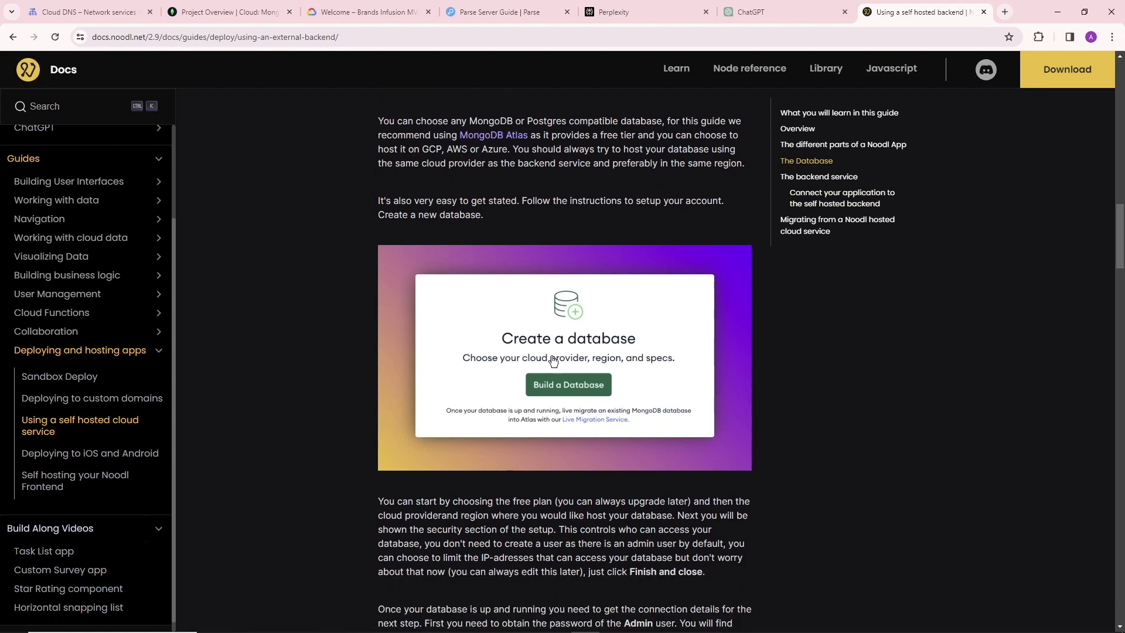
{"action": "left_click_drag", "start_coordinate": [478, 323], "coordinate": [685, 338]}
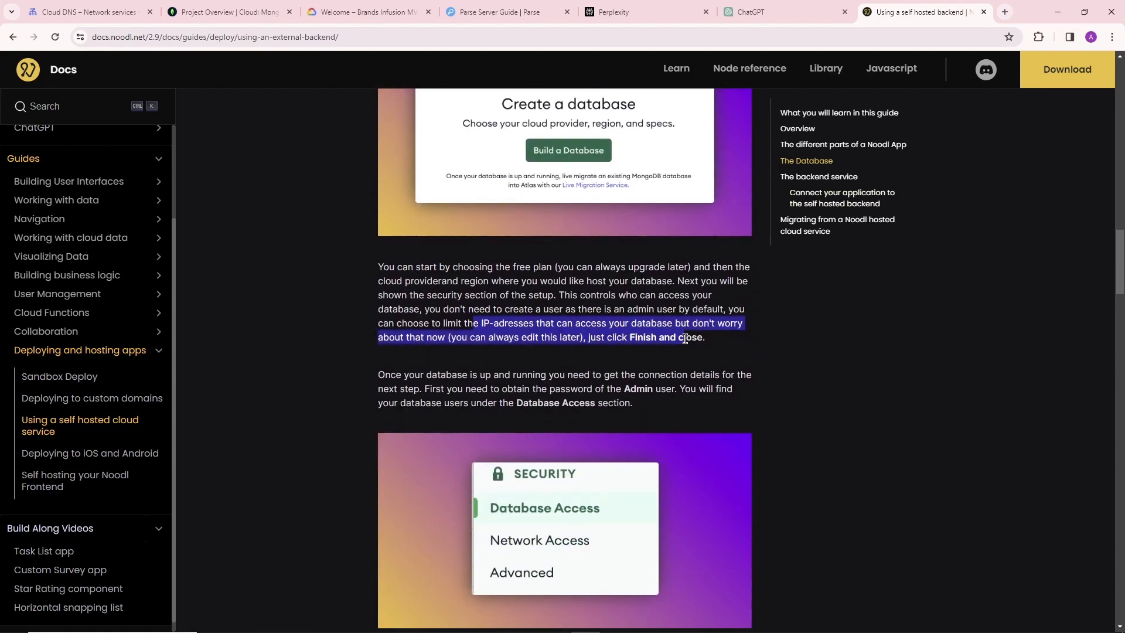
Read the docs' notes on the default admin user and on limiting IP addresses in the database security setup.
{"action": "left_click", "coordinate": [635, 349]}
{"action": "scroll", "coordinate": [461, 360], "scroll_direction": "down", "scroll_amount": 1}
{"action": "scroll", "coordinate": [461, 361], "scroll_direction": "down", "scroll_amount": 1}
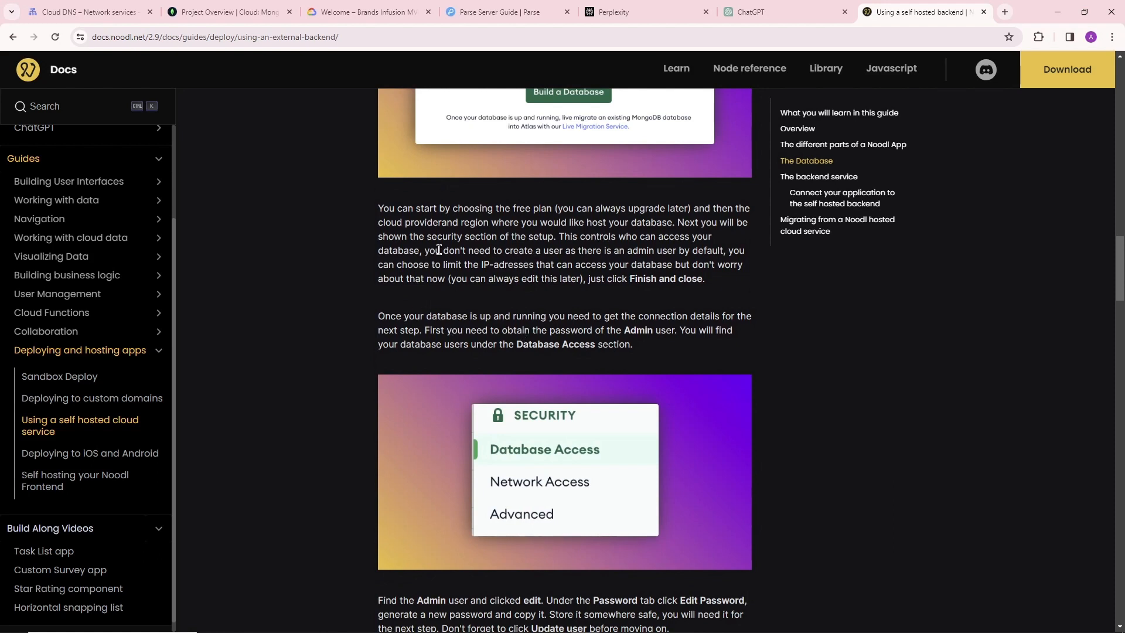
{"action": "left_click_drag", "start_coordinate": [440, 250], "coordinate": [589, 253]}
{"action": "left_click", "coordinate": [445, 267]}
{"action": "left_click_drag", "start_coordinate": [396, 265], "coordinate": [609, 264]}
{"action": "left_click", "coordinate": [556, 265]}
{"action": "left_click", "coordinate": [685, 263]}
{"action": "left_click_drag", "start_coordinate": [485, 265], "coordinate": [646, 261]}
{"action": "left_click", "coordinate": [661, 259]}
{"action": "scroll", "coordinate": [682, 261], "scroll_direction": "down", "scroll_amount": 3}
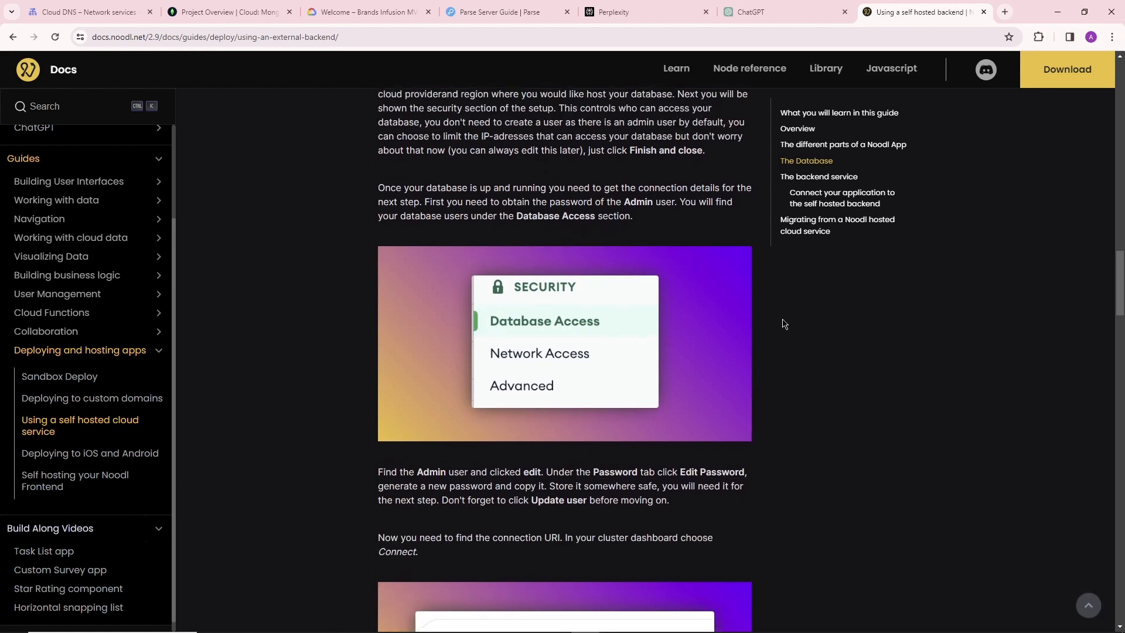
Read the docs' instructions for generating a new password for the Admin user under Database Access.
{"action": "scroll", "coordinate": [784, 324], "scroll_direction": "up", "scroll_amount": 1}
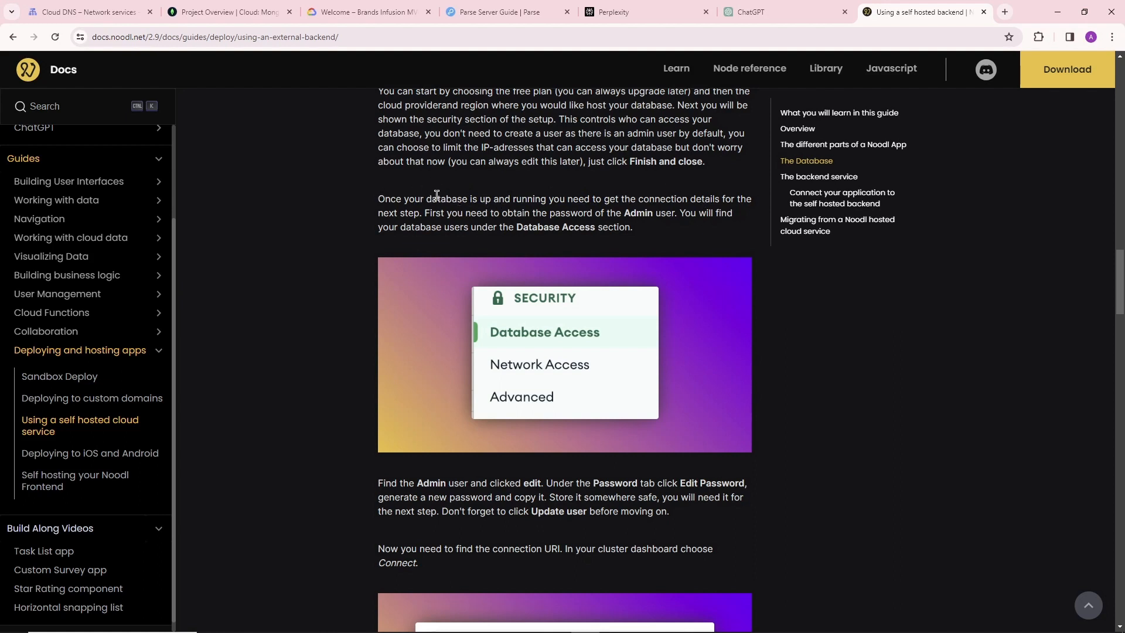
{"action": "left_click_drag", "start_coordinate": [397, 200], "coordinate": [477, 200]}
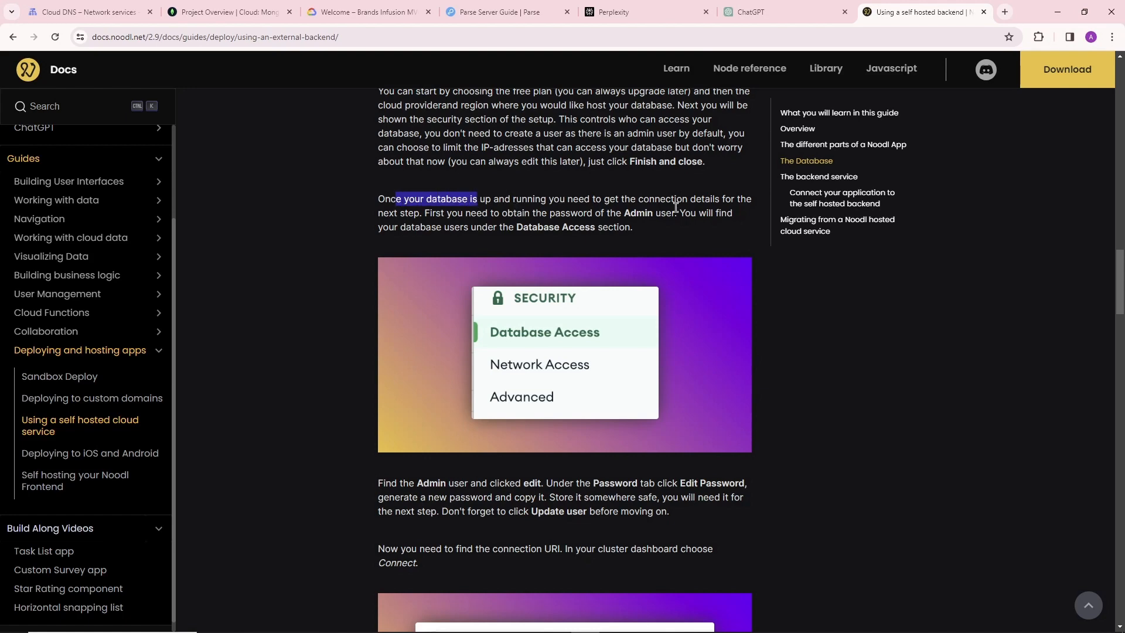
{"action": "left_click", "coordinate": [535, 221]}
{"action": "scroll", "coordinate": [535, 236], "scroll_direction": "down", "scroll_amount": 5}
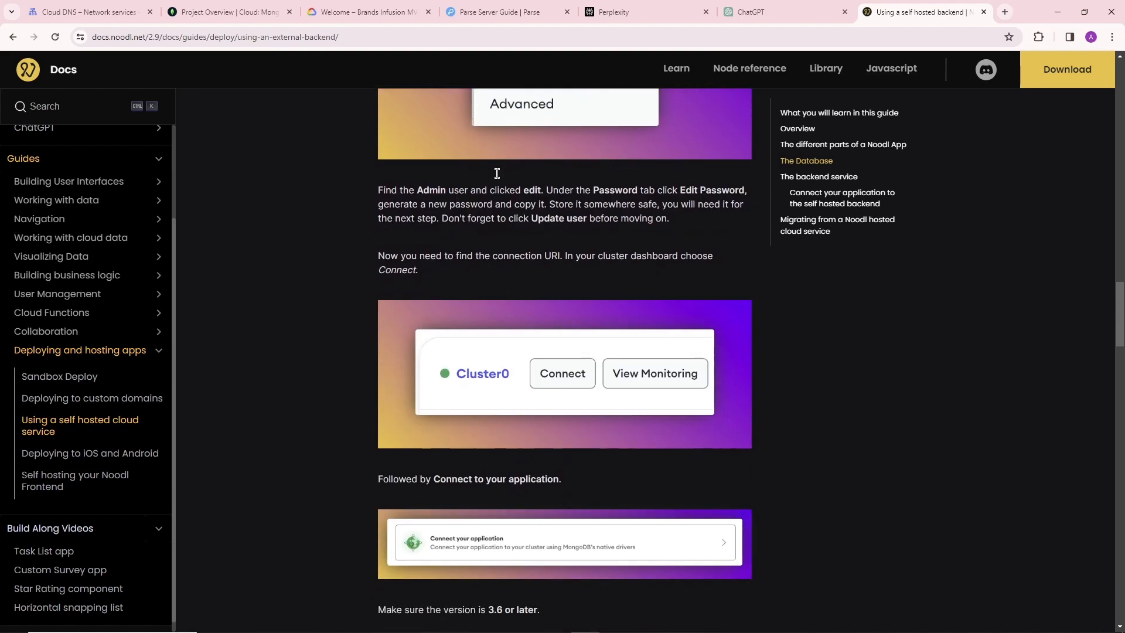
{"action": "left_click_drag", "start_coordinate": [415, 192], "coordinate": [568, 192]}
{"action": "left_click", "coordinate": [650, 194]}
Read the docs' instructions on getting the connection URI and inserting the password and database name into it.
{"action": "scroll", "coordinate": [566, 224], "scroll_direction": "down", "scroll_amount": 3}
{"action": "scroll", "coordinate": [473, 267], "scroll_direction": "down", "scroll_amount": 1}
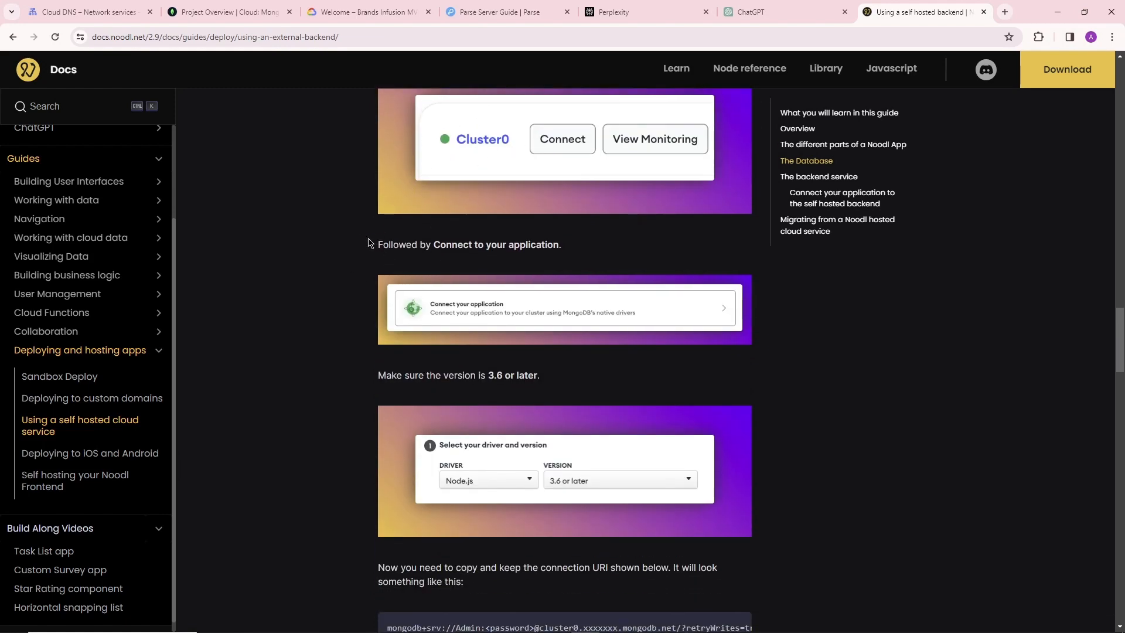
{"action": "scroll", "coordinate": [352, 294], "scroll_direction": "down", "scroll_amount": 2}
{"action": "left_click_drag", "start_coordinate": [391, 257], "coordinate": [540, 258]}
{"action": "scroll", "coordinate": [424, 330], "scroll_direction": "down", "scroll_amount": 2}
{"action": "left_click_drag", "start_coordinate": [413, 332], "coordinate": [691, 333]}
{"action": "left_click", "coordinate": [740, 336]}
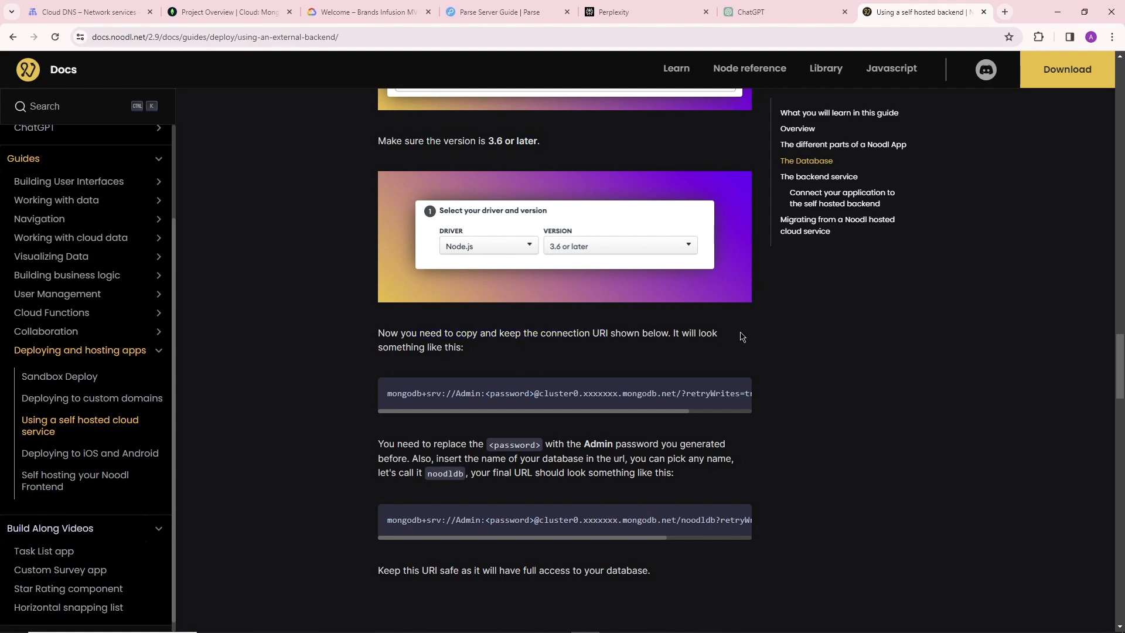
{"action": "scroll", "coordinate": [562, 346], "scroll_direction": "down", "scroll_amount": 3}
{"action": "left_click_drag", "start_coordinate": [400, 267], "coordinate": [582, 268]}
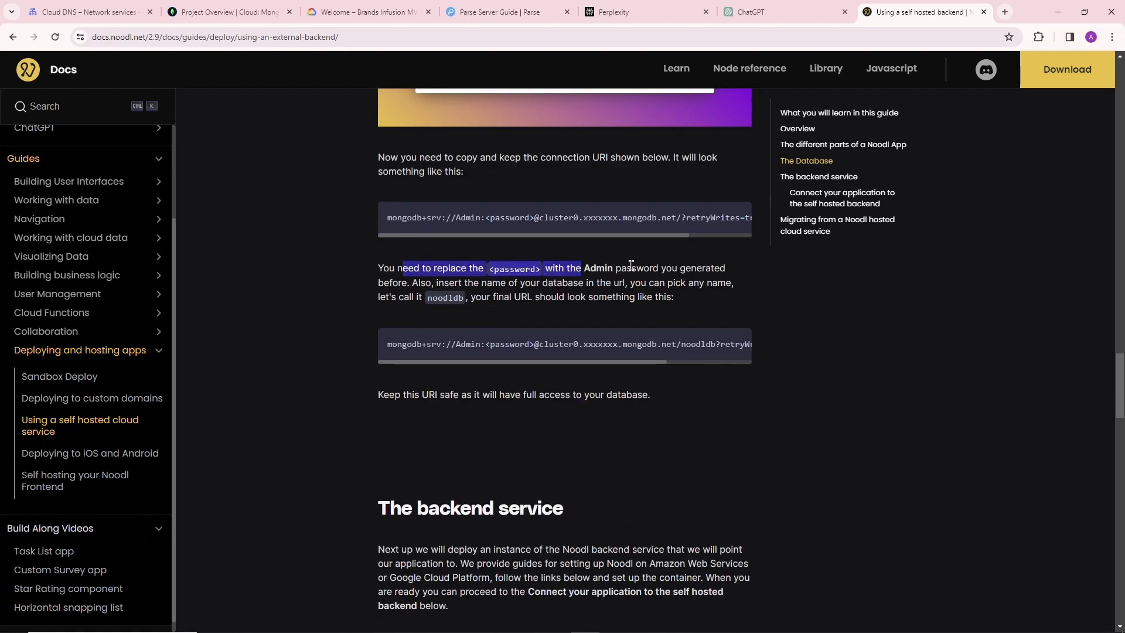
{"action": "left_click", "coordinate": [486, 268]}
{"action": "scroll", "coordinate": [487, 243], "scroll_direction": "down", "scroll_amount": 1}
{"action": "scroll", "coordinate": [487, 243], "scroll_direction": "up", "scroll_amount": 2}
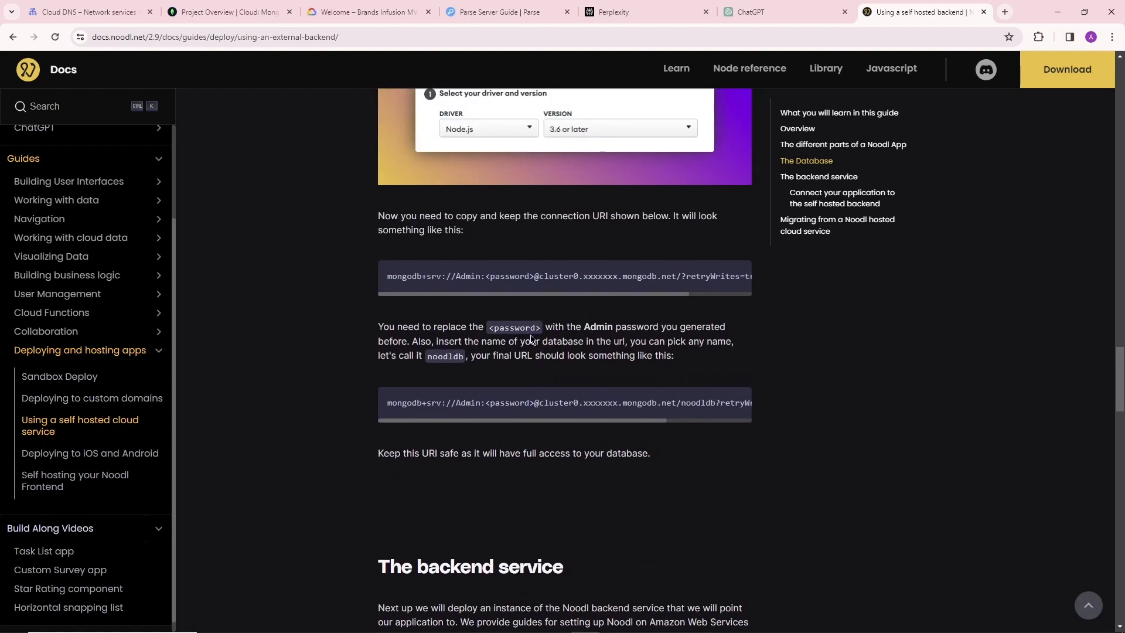
{"action": "scroll", "coordinate": [469, 369], "scroll_direction": "up", "scroll_amount": 1}
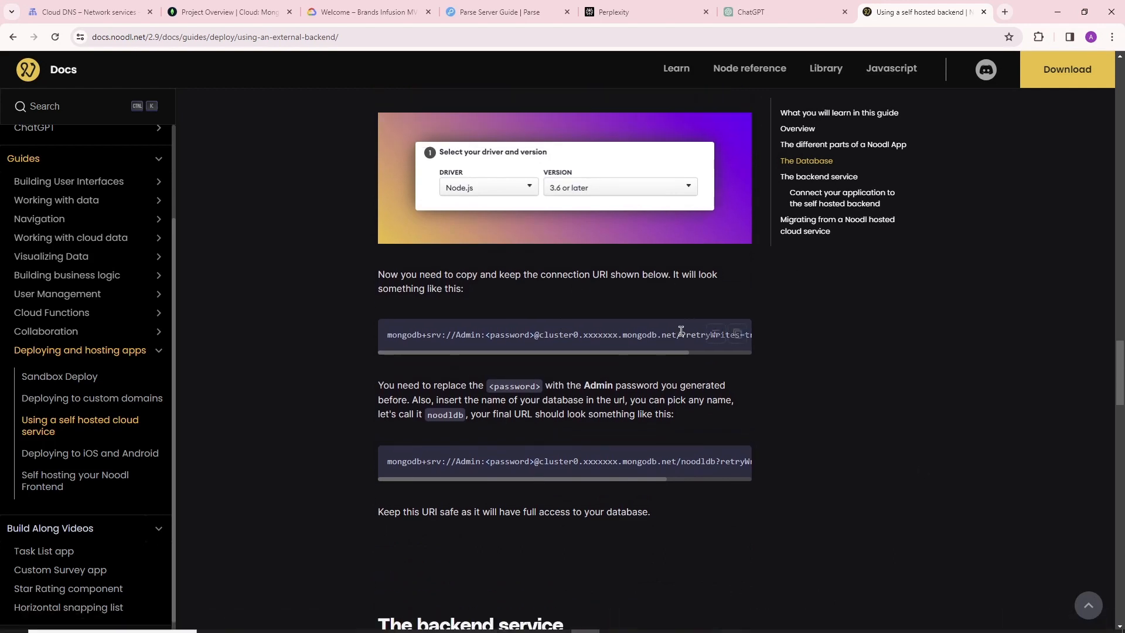
{"action": "scroll", "coordinate": [679, 330], "scroll_direction": "up", "scroll_amount": 1}
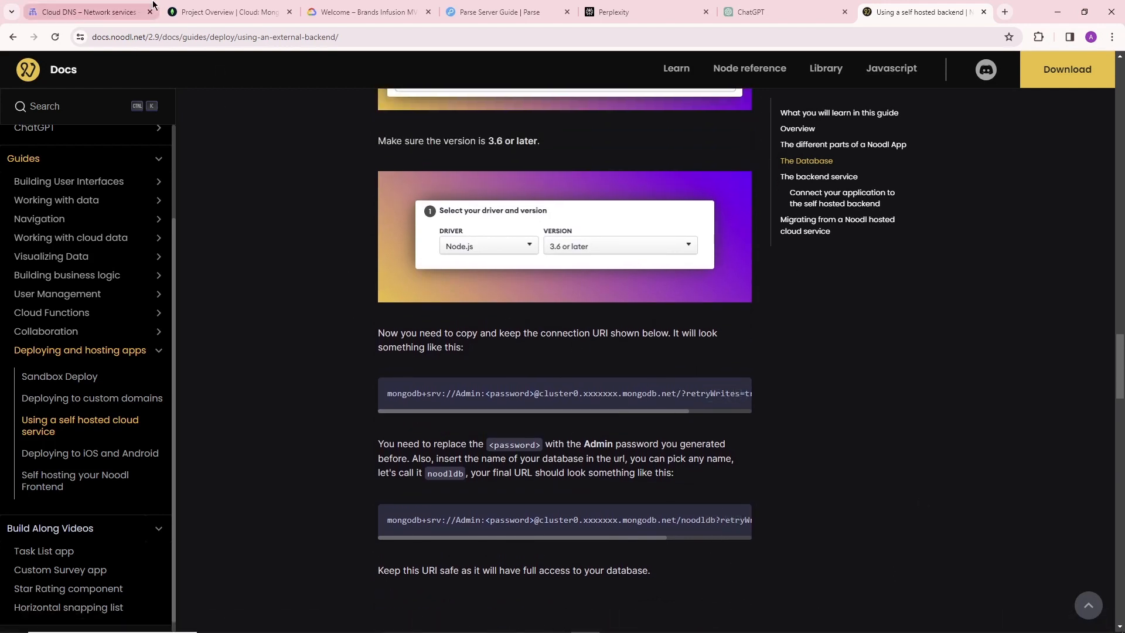
Switch to MongoDB Atlas and copy the BI-dev cluster's Node.js driver connection string for version 3.6 or later.
{"action": "left_click", "coordinate": [196, 8]}
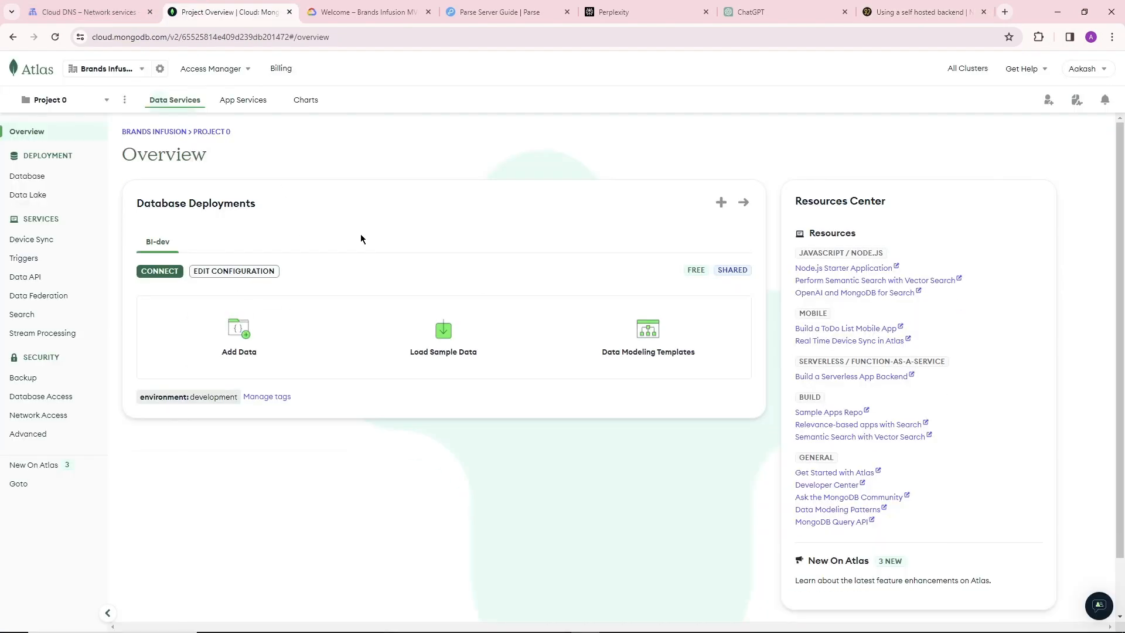
{"action": "left_click", "coordinate": [169, 273]}
{"action": "left_click", "coordinate": [453, 227]}
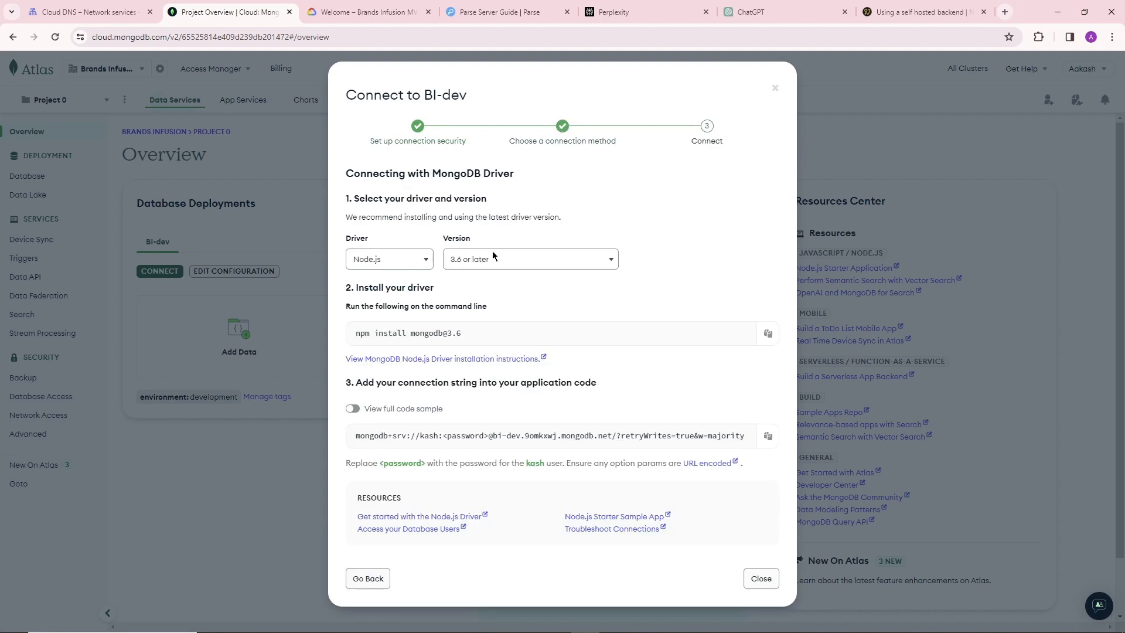
{"action": "left_click", "coordinate": [481, 265]}
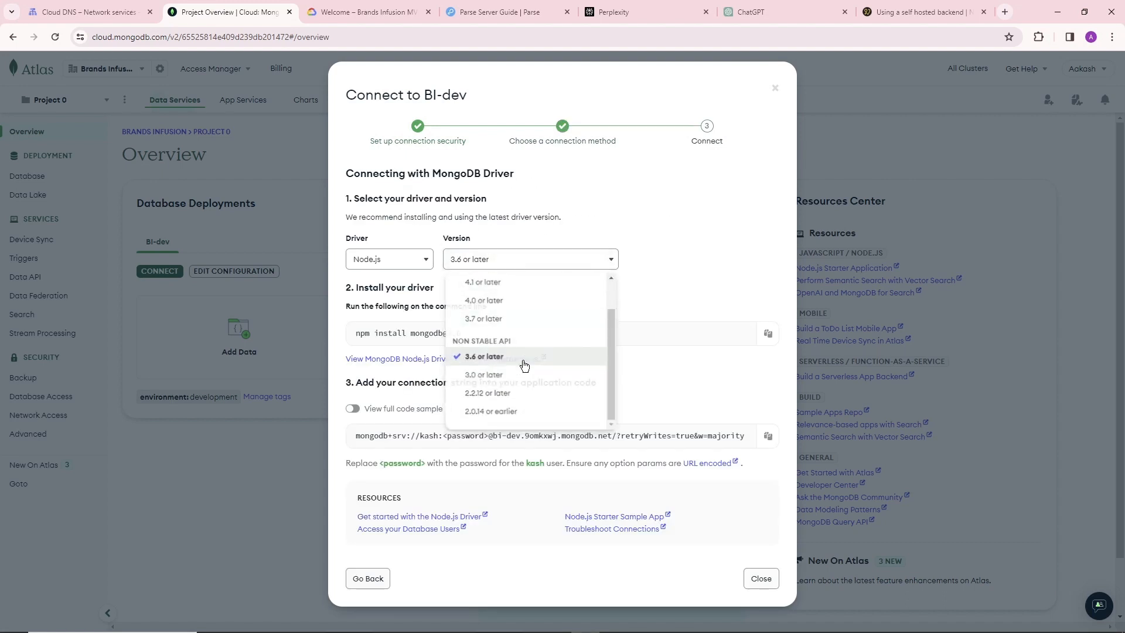
{"action": "left_click", "coordinate": [581, 264]}
{"action": "left_click", "coordinate": [771, 436]}
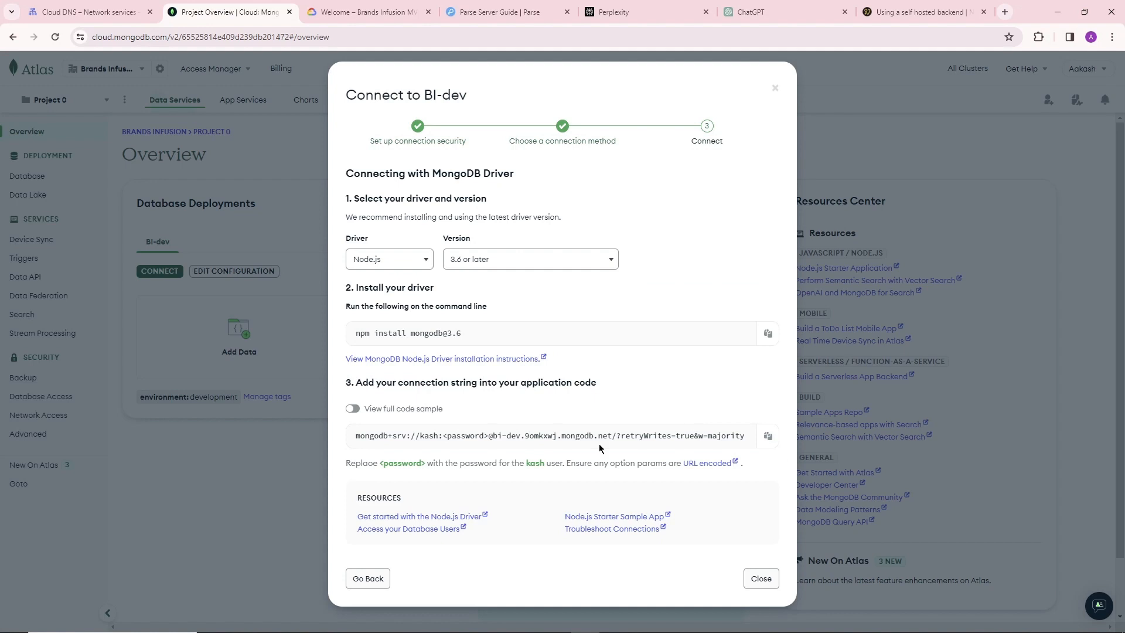
{"action": "left_click", "coordinate": [768, 435]}
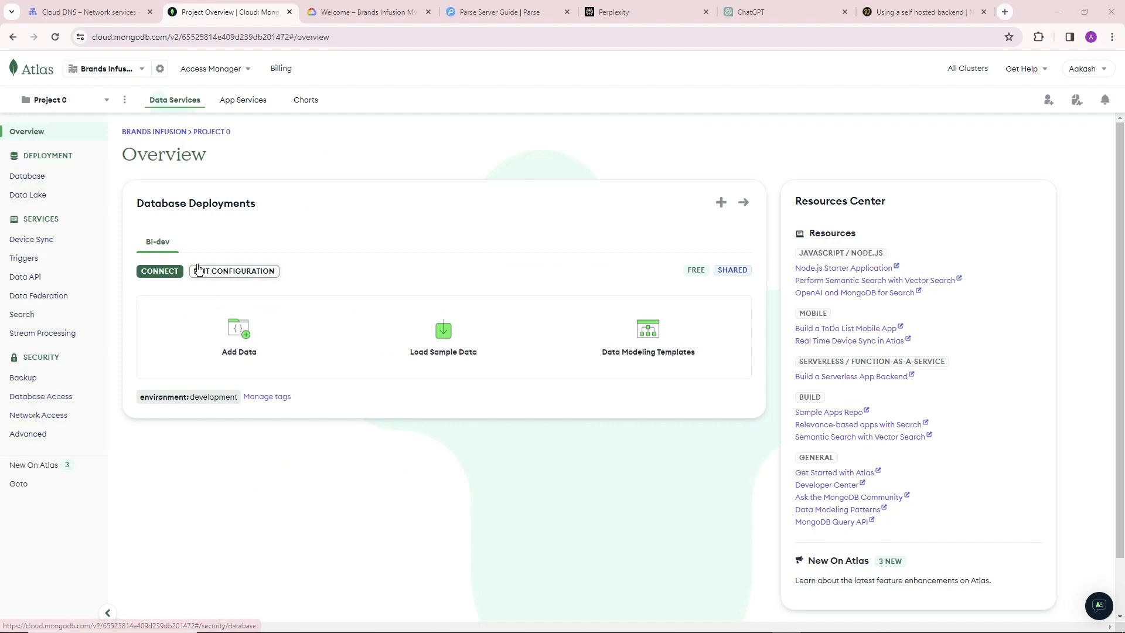
Open the existing database user for editing, then autogenerate a new secure password and copy it.
{"action": "left_click", "coordinate": [44, 396]}
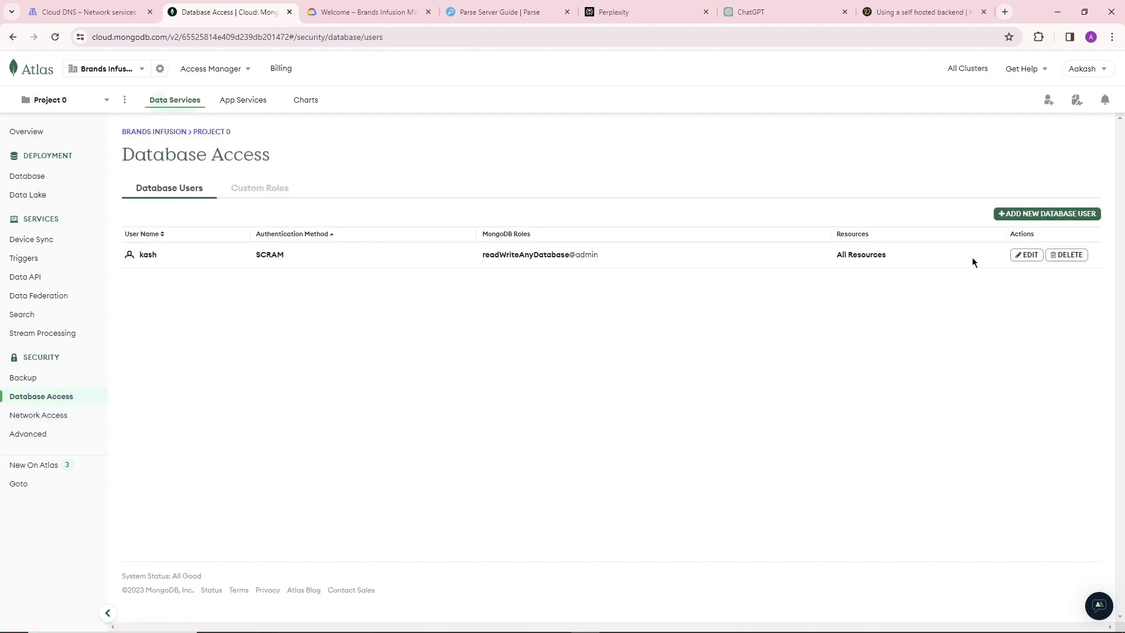
{"action": "left_click", "coordinate": [1025, 254]}
{"action": "scroll", "coordinate": [316, 329], "scroll_direction": "down", "scroll_amount": 2}
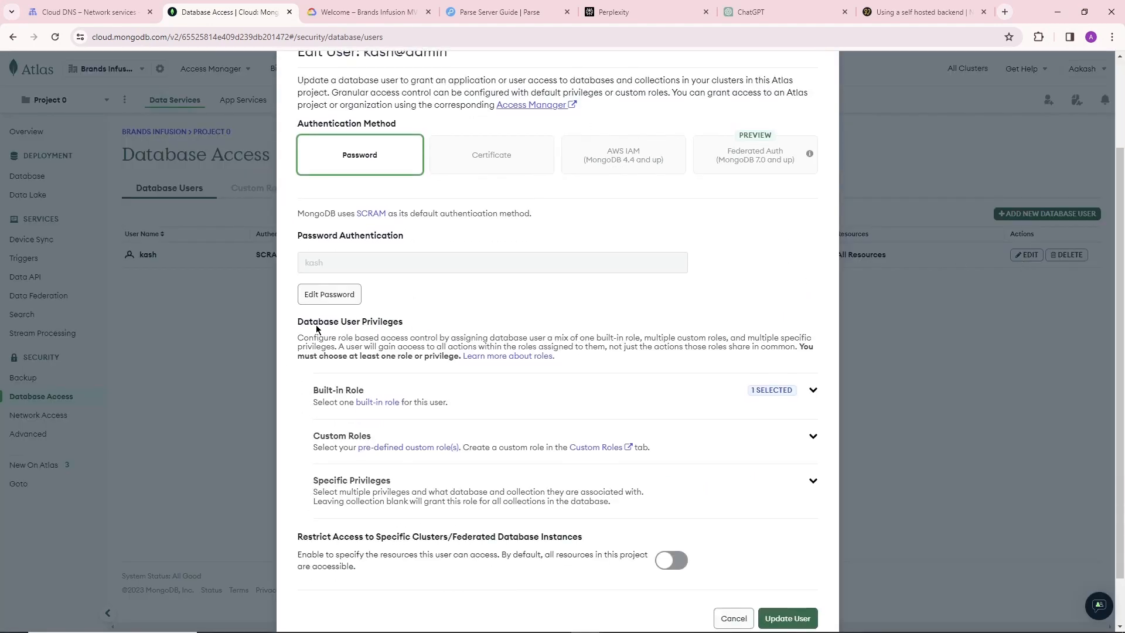
{"action": "left_click", "coordinate": [339, 298]}
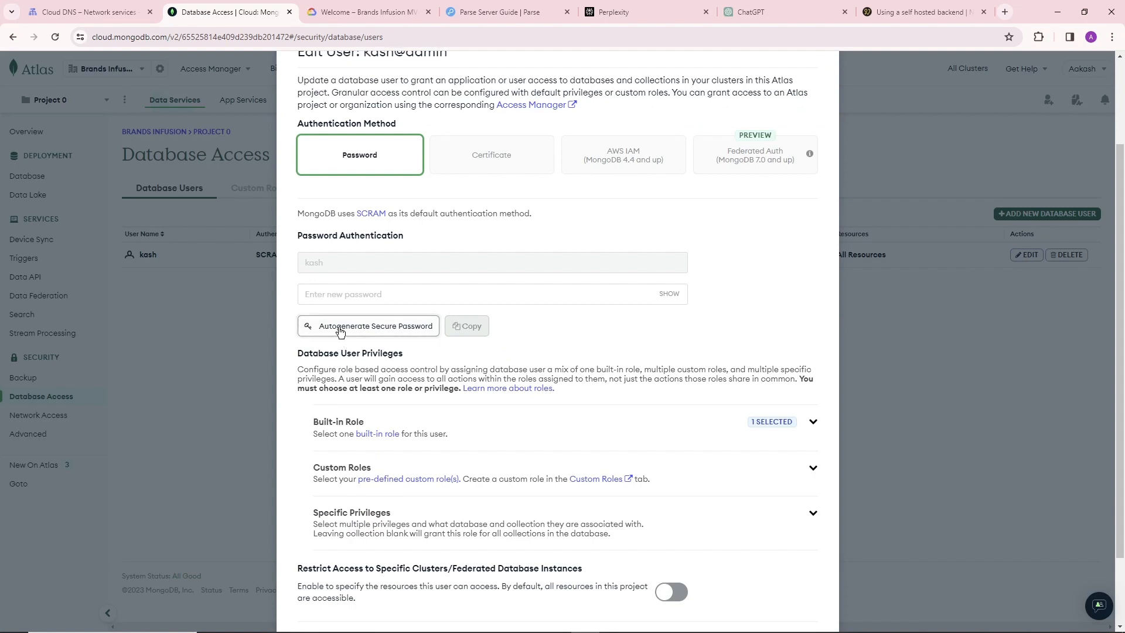
{"action": "left_click", "coordinate": [340, 327]}
{"action": "left_click", "coordinate": [669, 293]}
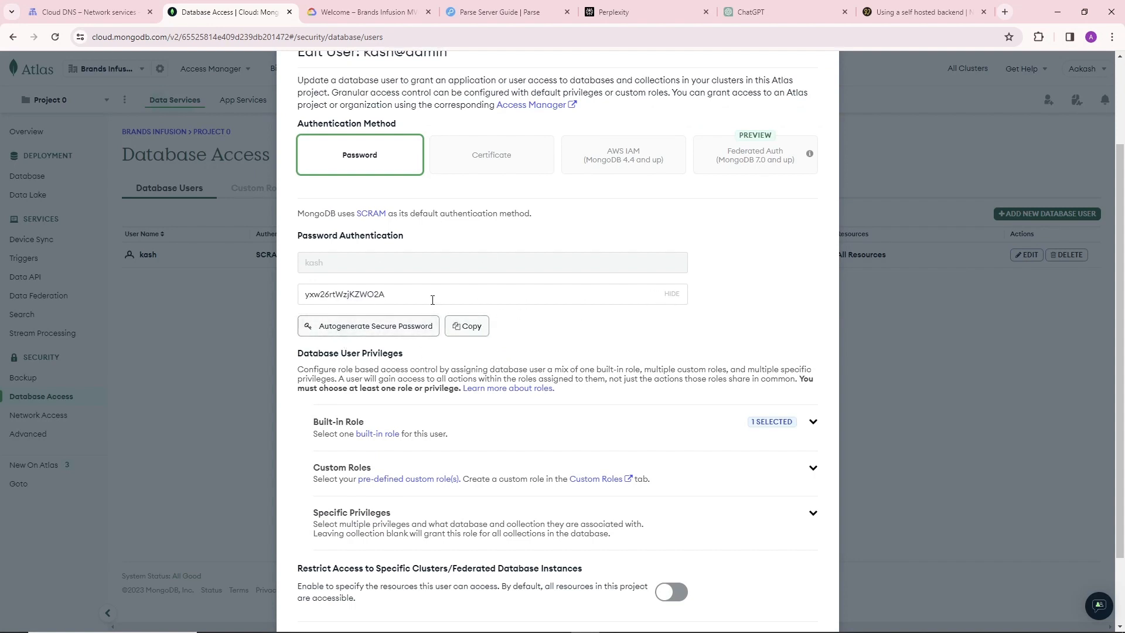
{"action": "left_click", "coordinate": [477, 327]}
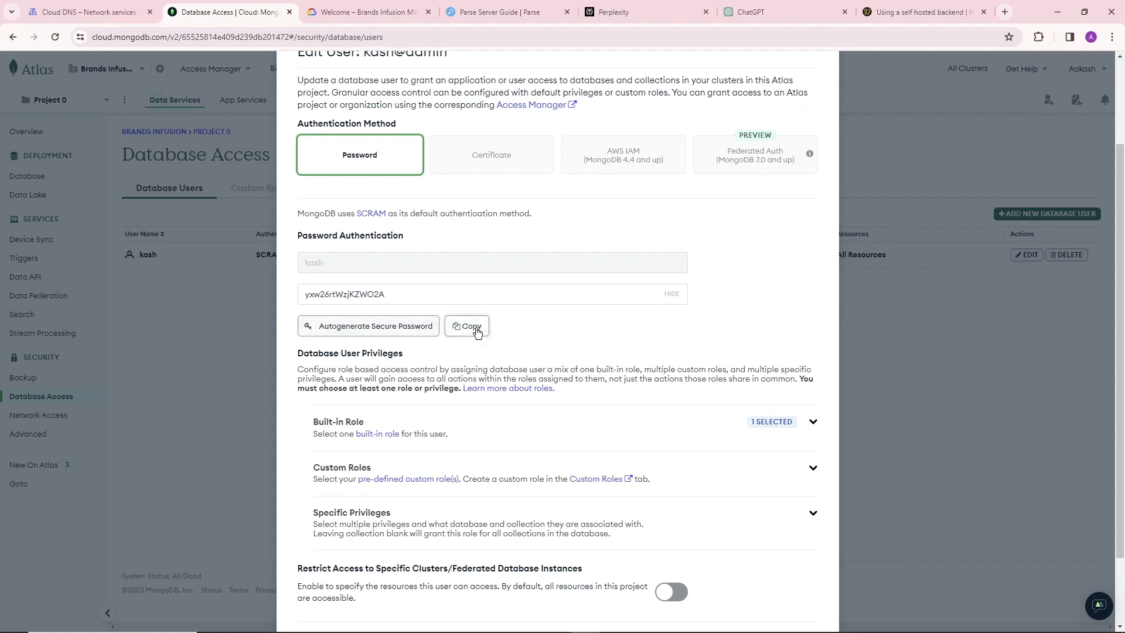
{"action": "left_click", "coordinate": [671, 294]}
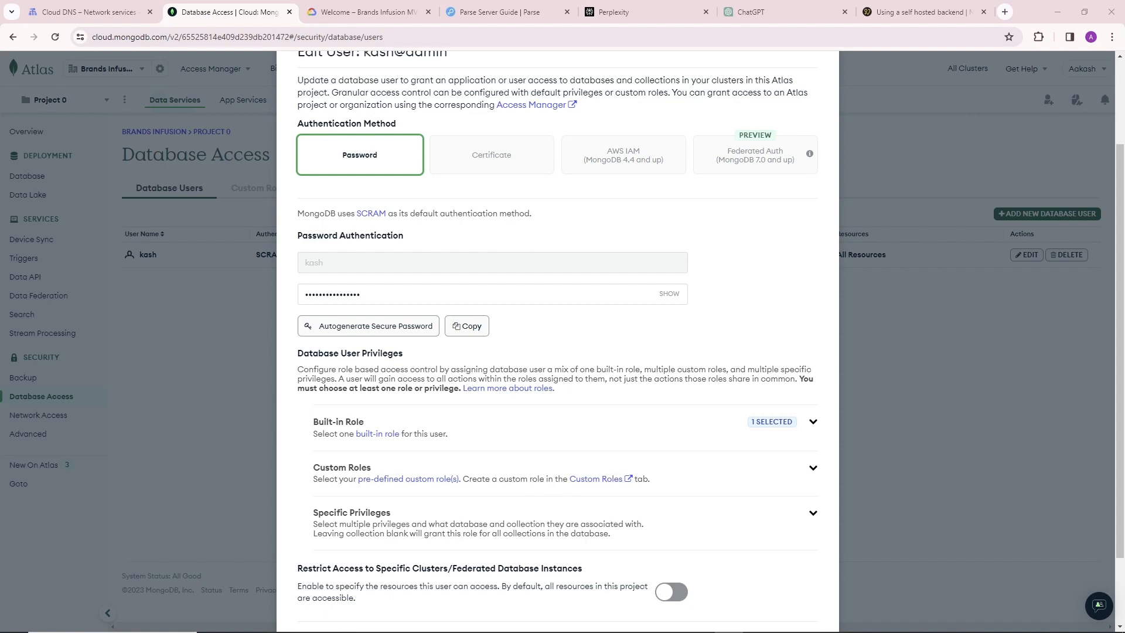
Paste the database user's new password into a blank Notepad++ document and save the user update in Atlas.
{"action": "left_click_drag", "start_coordinate": [1124, 61], "coordinate": [718, 61]}
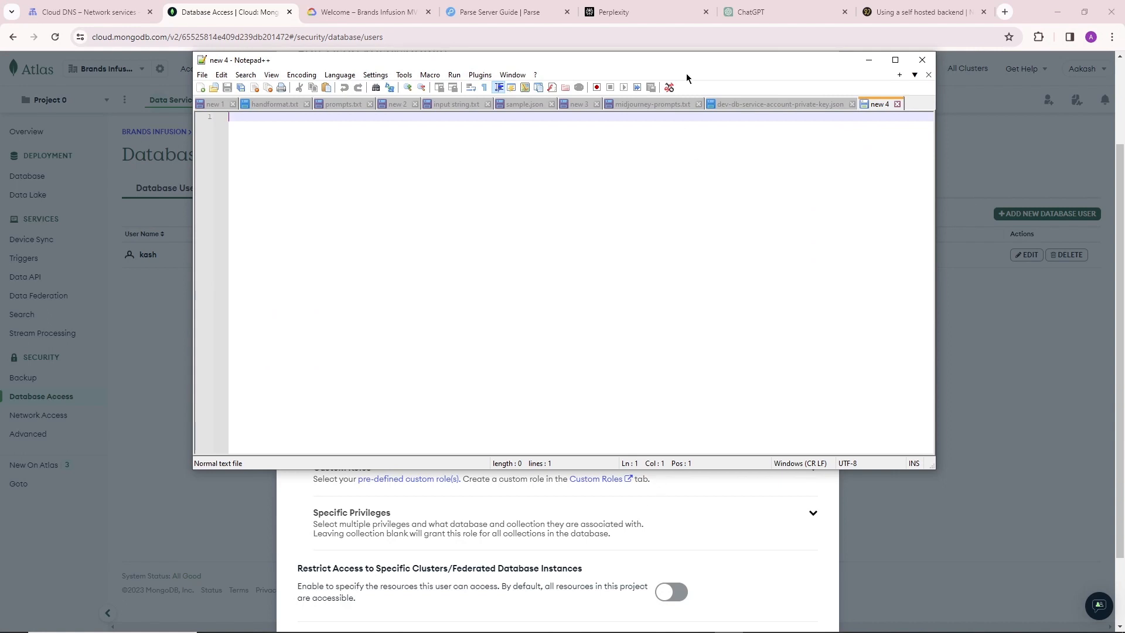
{"action": "left_click", "coordinate": [868, 60]}
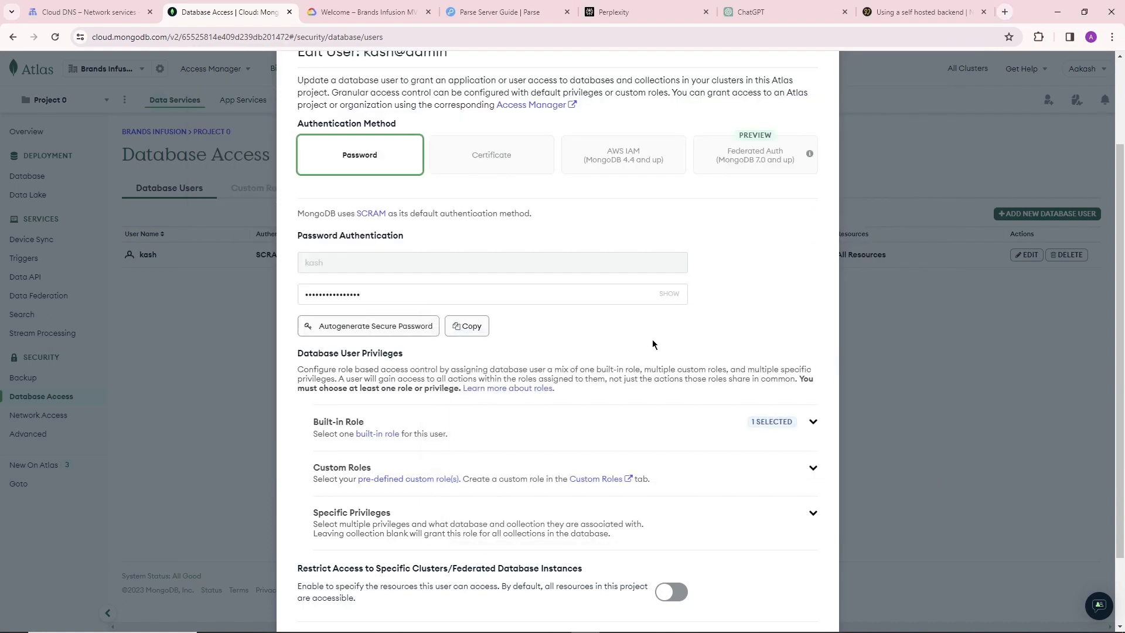
{"action": "scroll", "coordinate": [653, 344], "scroll_direction": "up", "scroll_amount": 1}
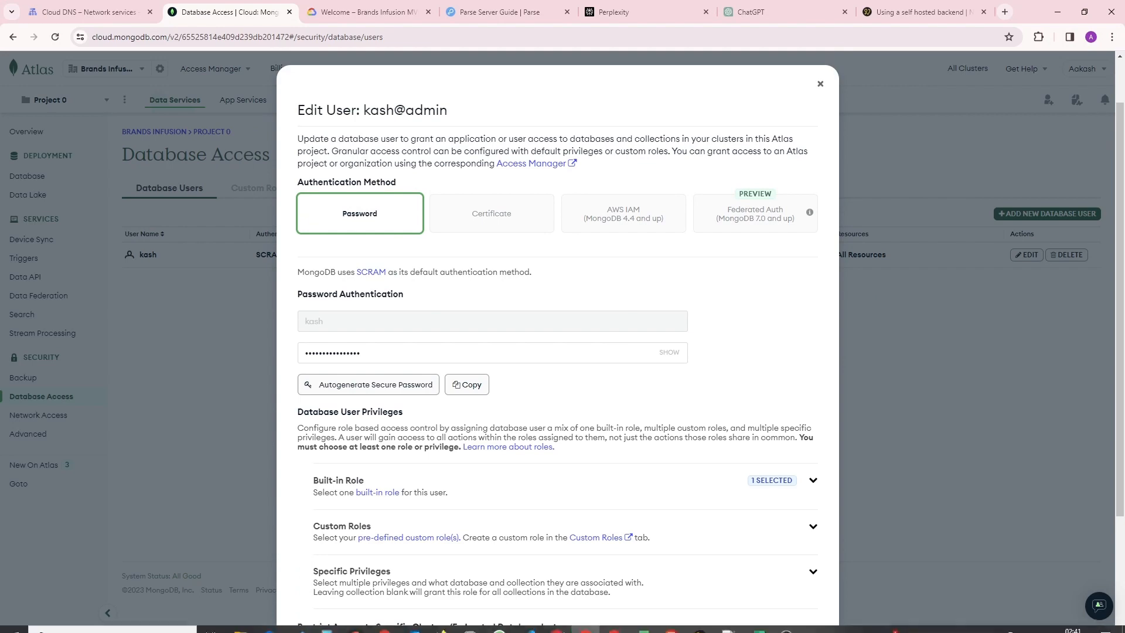
{"action": "left_click", "coordinate": [728, 622]}
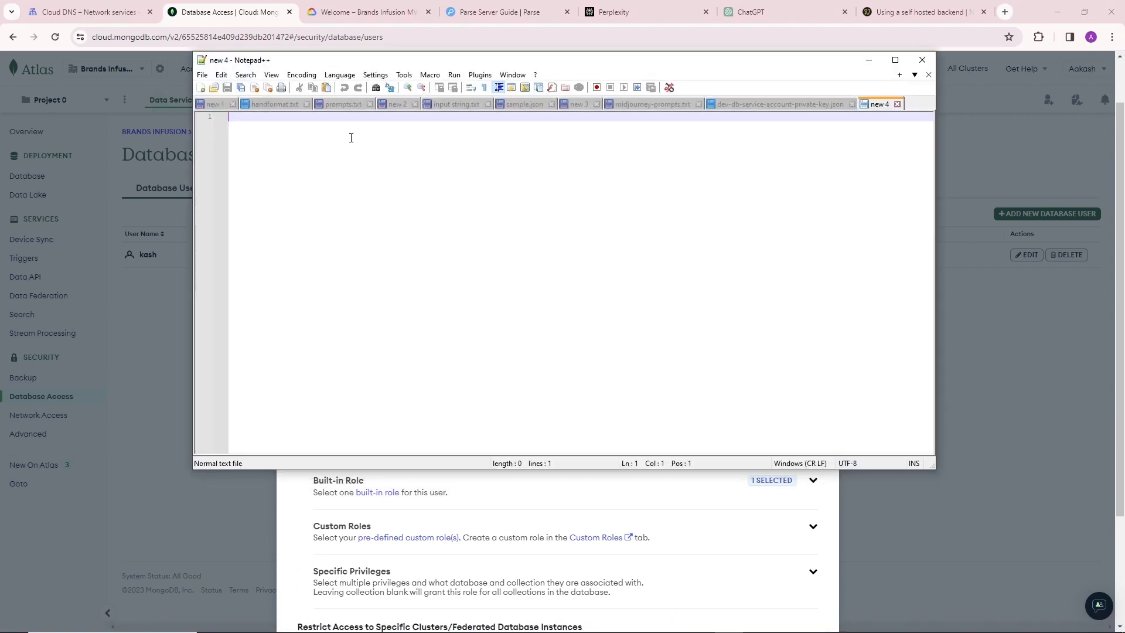
{"action": "key", "text": "ctrl+v"}
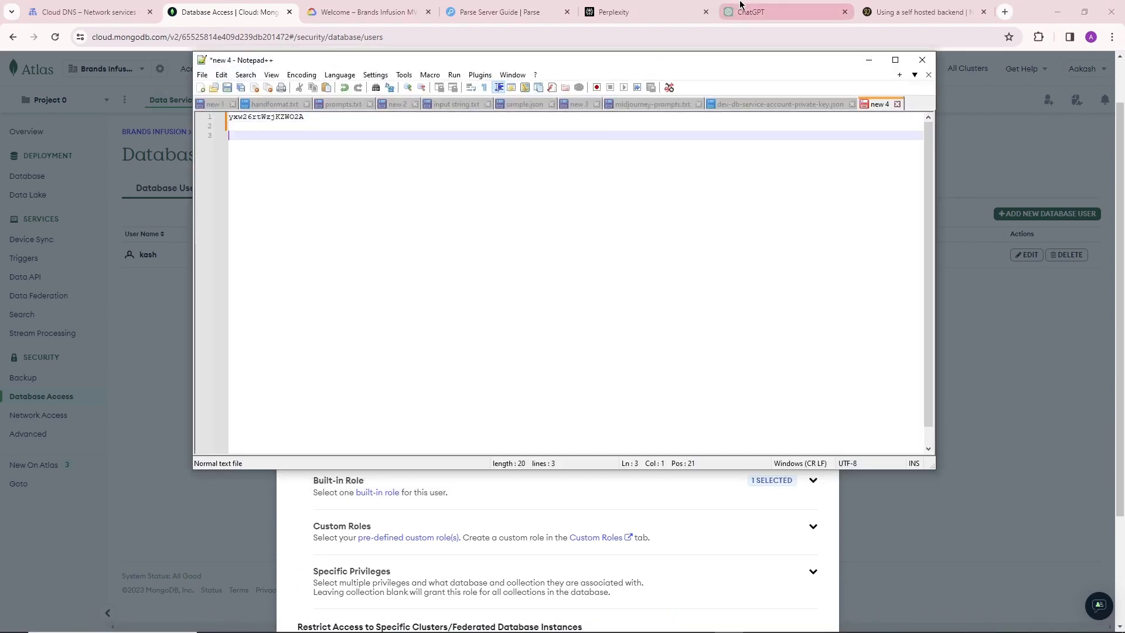
{"action": "left_click", "coordinate": [869, 60]}
{"action": "scroll", "coordinate": [611, 319], "scroll_direction": "down", "scroll_amount": 3}
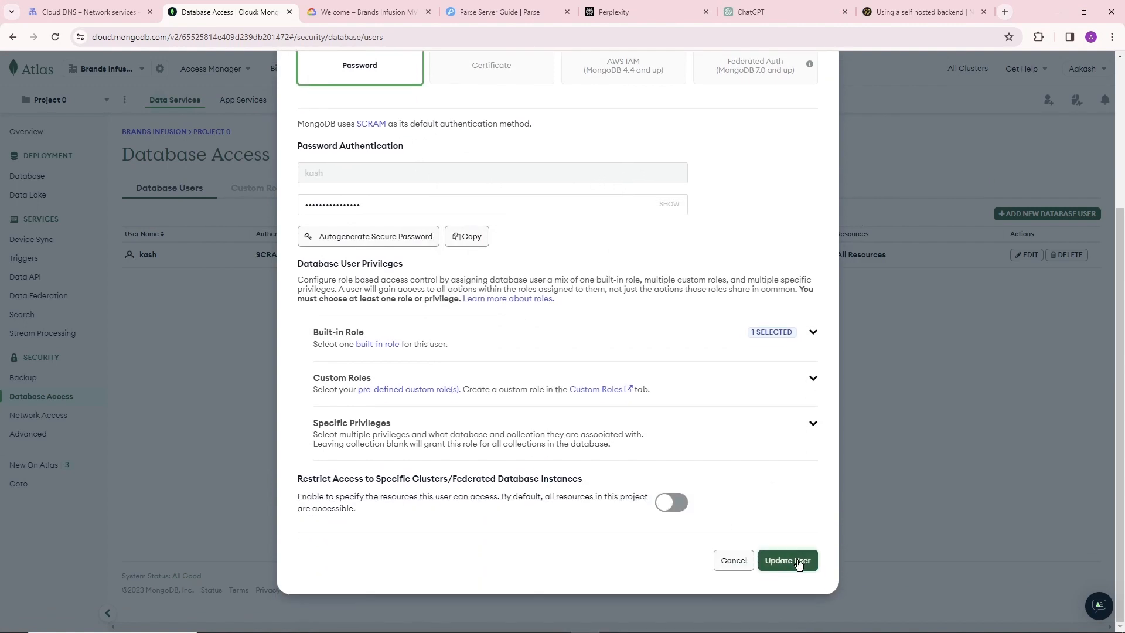
{"action": "left_click", "coordinate": [798, 561]}
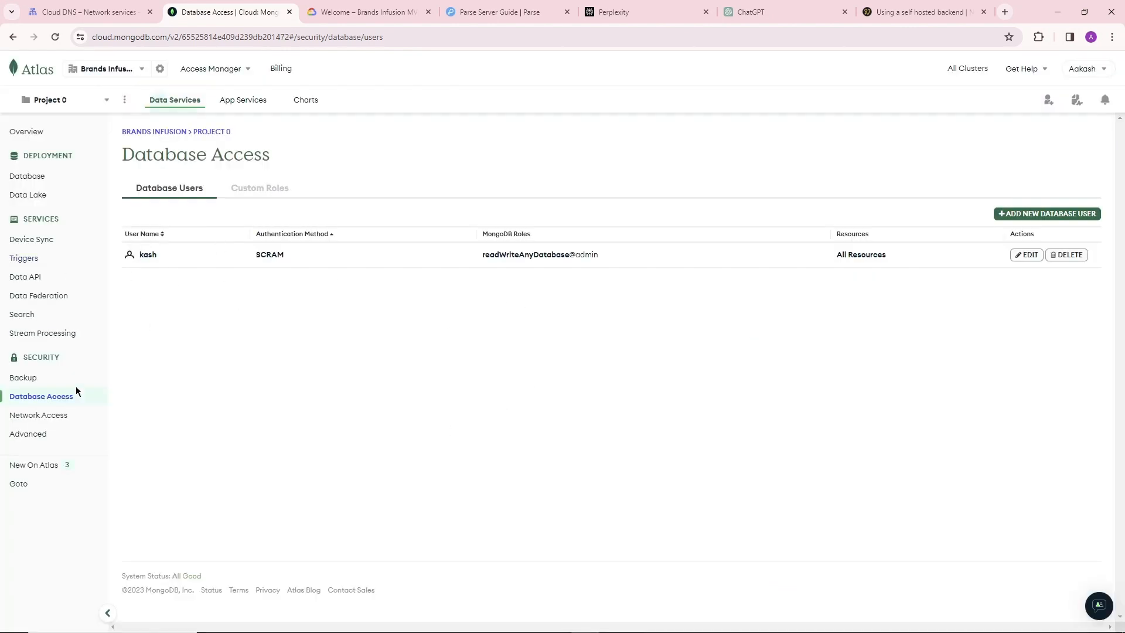
Copy BI-dev's driver connection string from the database deployments and paste it below the password in Notepad++.
{"action": "left_click", "coordinate": [33, 175]}
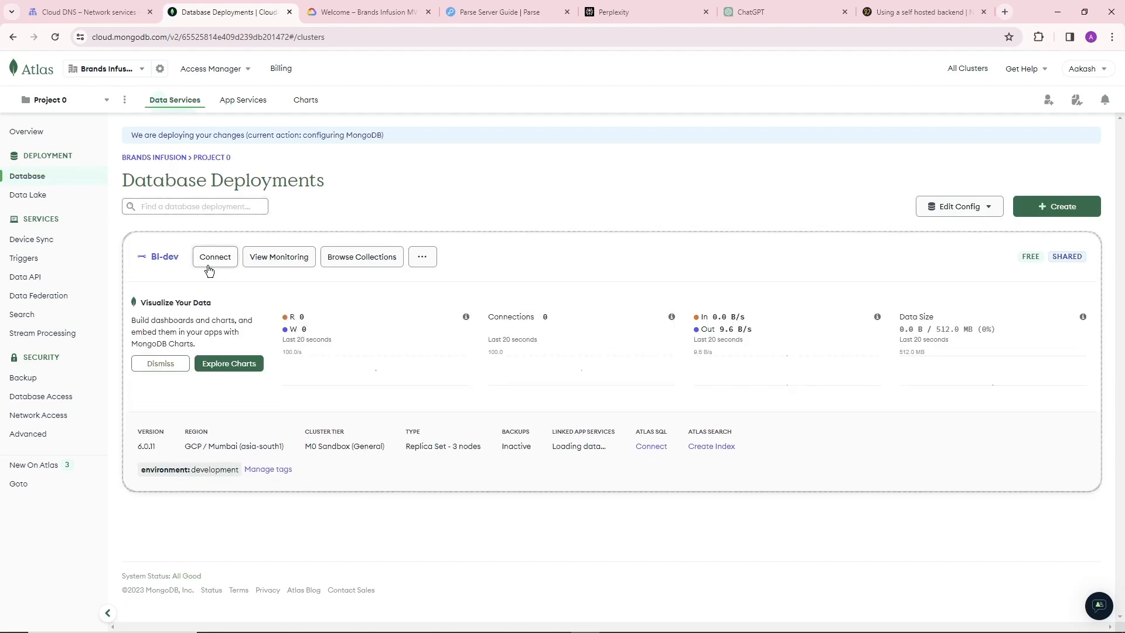
{"action": "left_click", "coordinate": [215, 257]}
{"action": "left_click", "coordinate": [438, 225]}
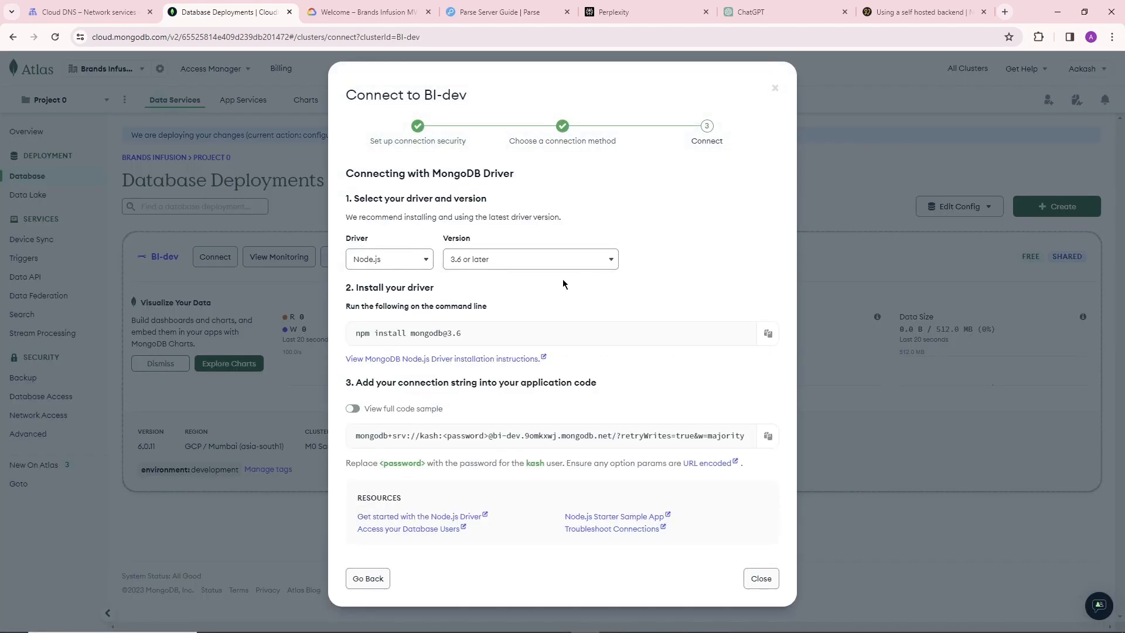
{"action": "left_click", "coordinate": [768, 435]}
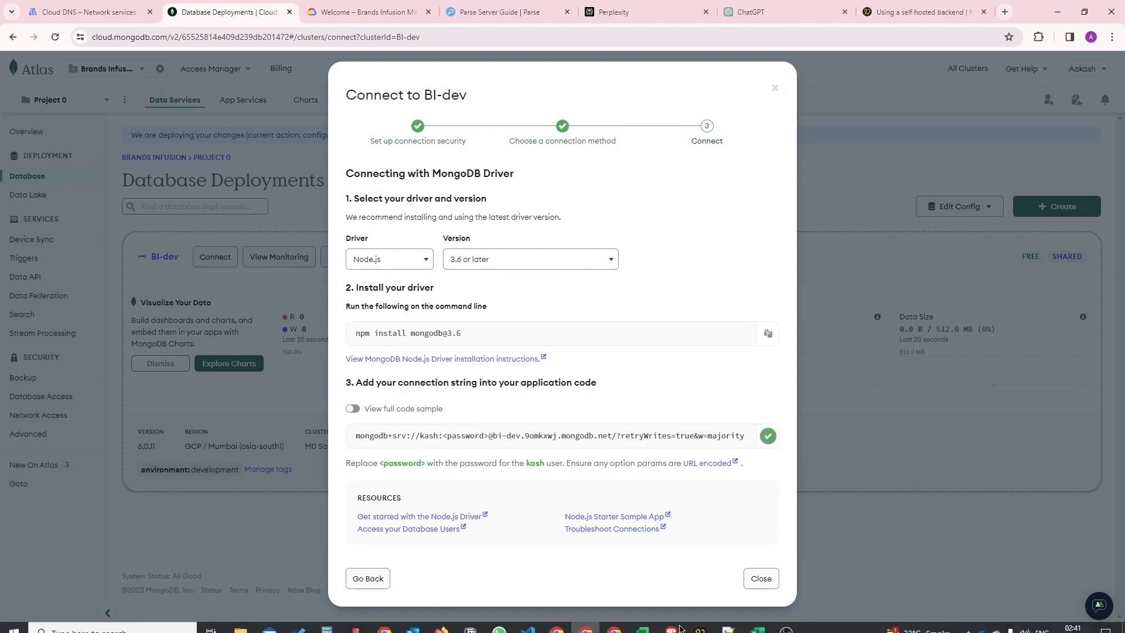
{"action": "left_click", "coordinate": [729, 622]}
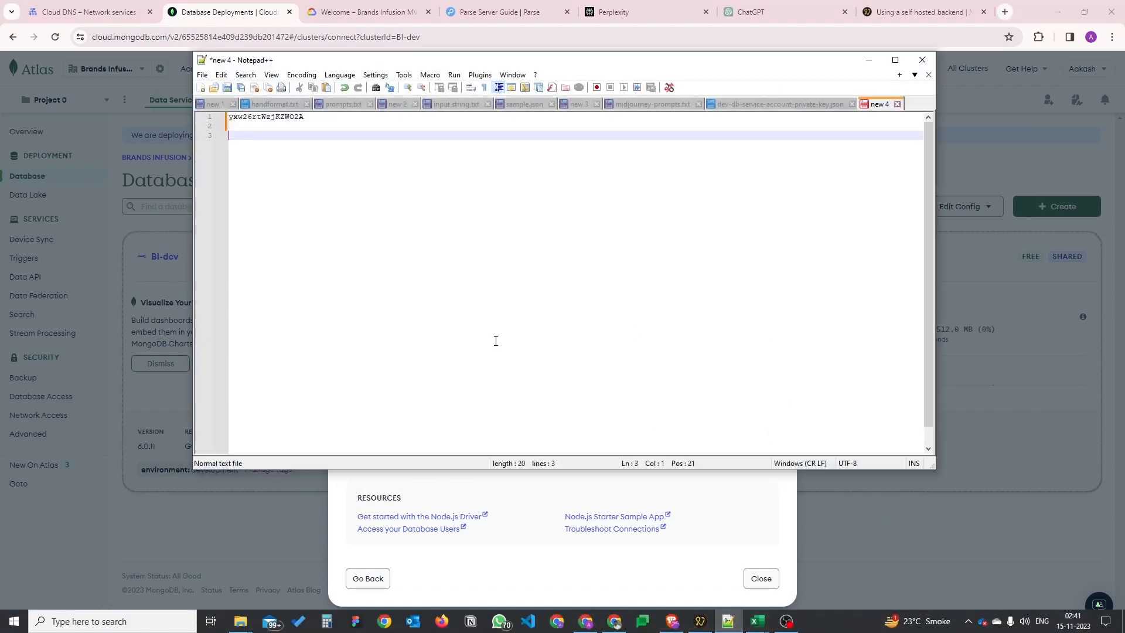
{"action": "key", "text": "ctrl+v"}
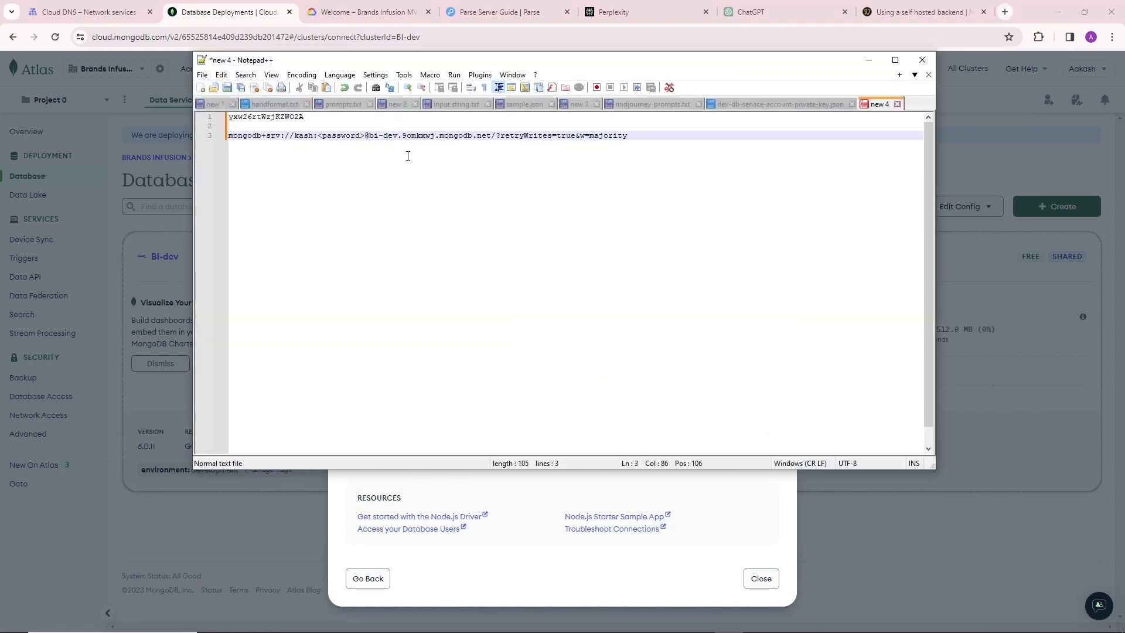
Replace the <password> placeholder in the connection string with the database user's password from the first line.
{"action": "left_click_drag", "start_coordinate": [305, 116], "coordinate": [228, 116]}
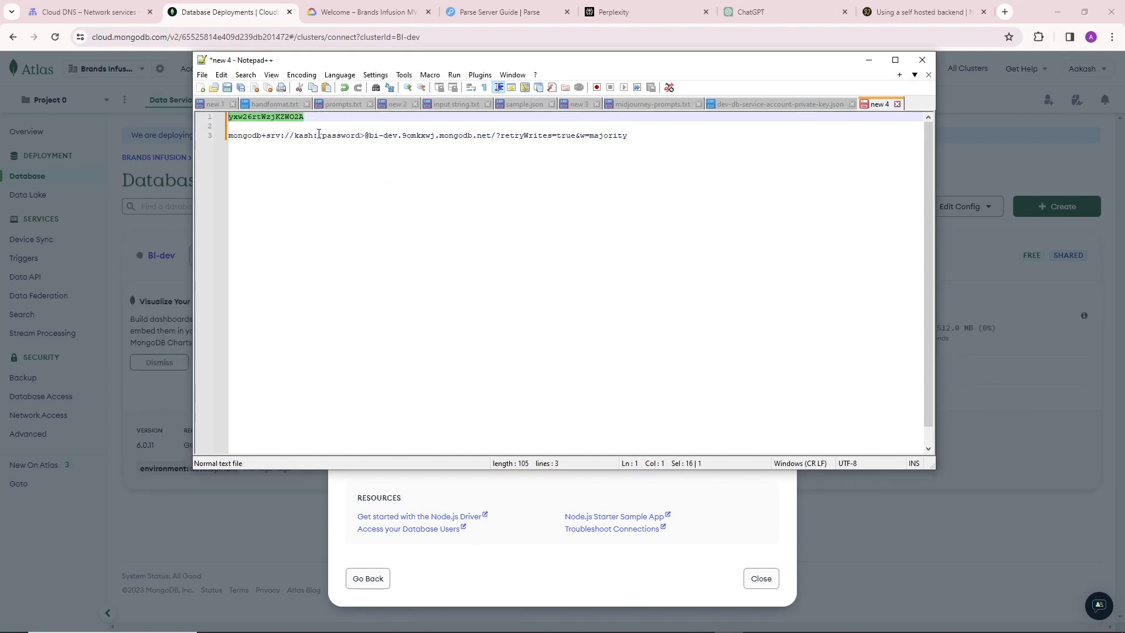
{"action": "left_click_drag", "start_coordinate": [319, 135], "coordinate": [357, 136]}
{"action": "key", "text": "ctrl+v"}
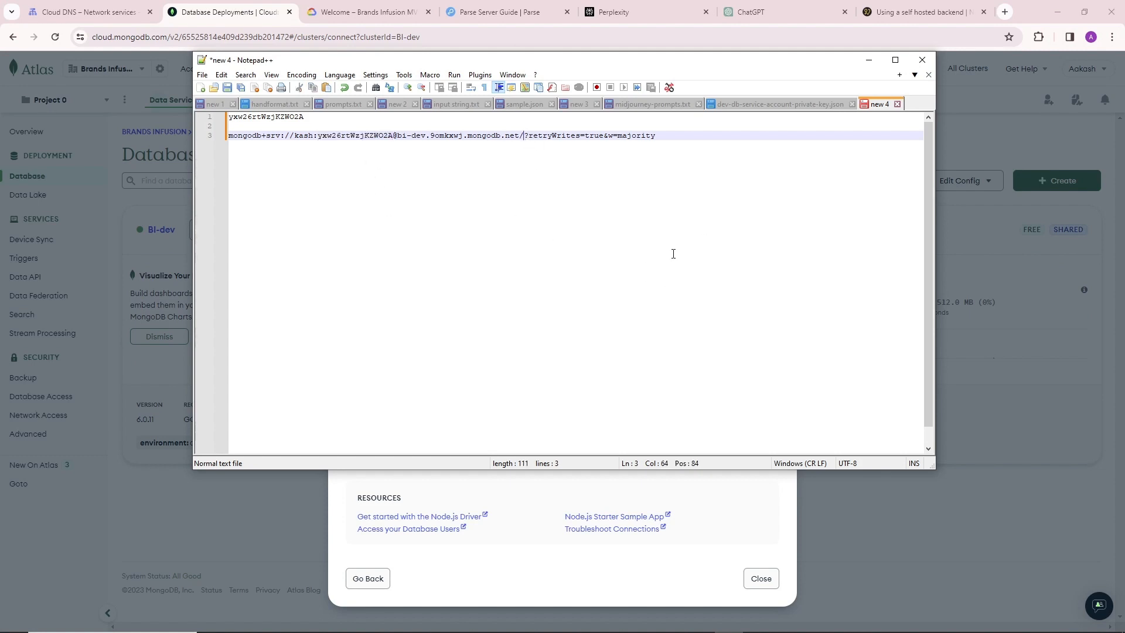
Insert the database name noodldb before the query parameters in the connection string, then minimize Notepad++.
{"action": "type", "text": "noodl"}
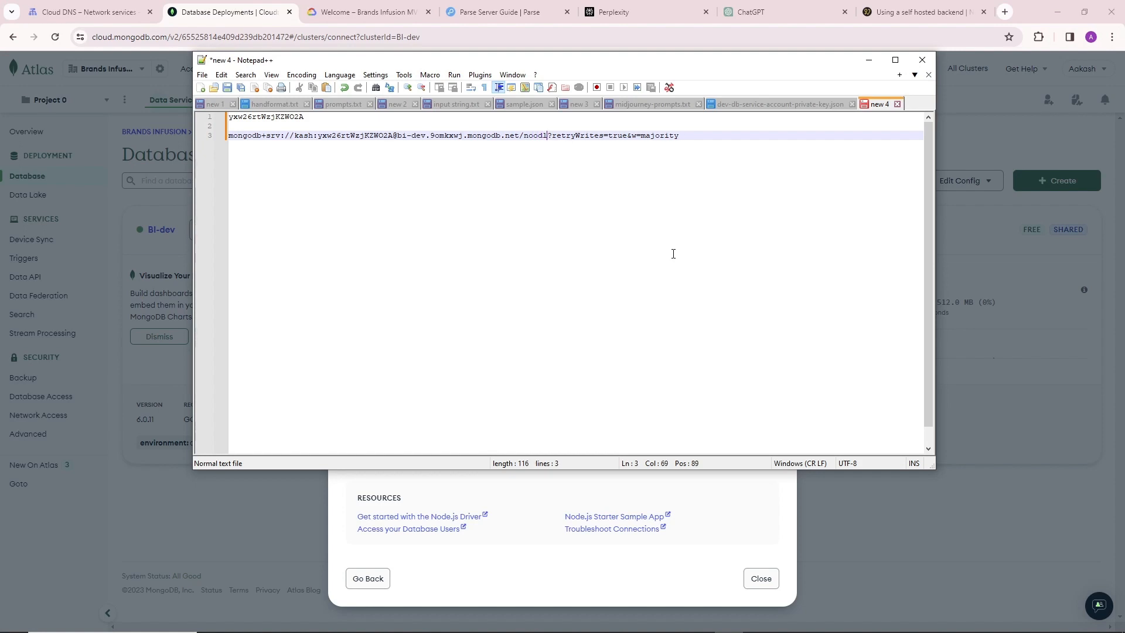
{"action": "type", "text": "db"}
{"action": "left_click_drag", "start_coordinate": [522, 137], "coordinate": [554, 135]}
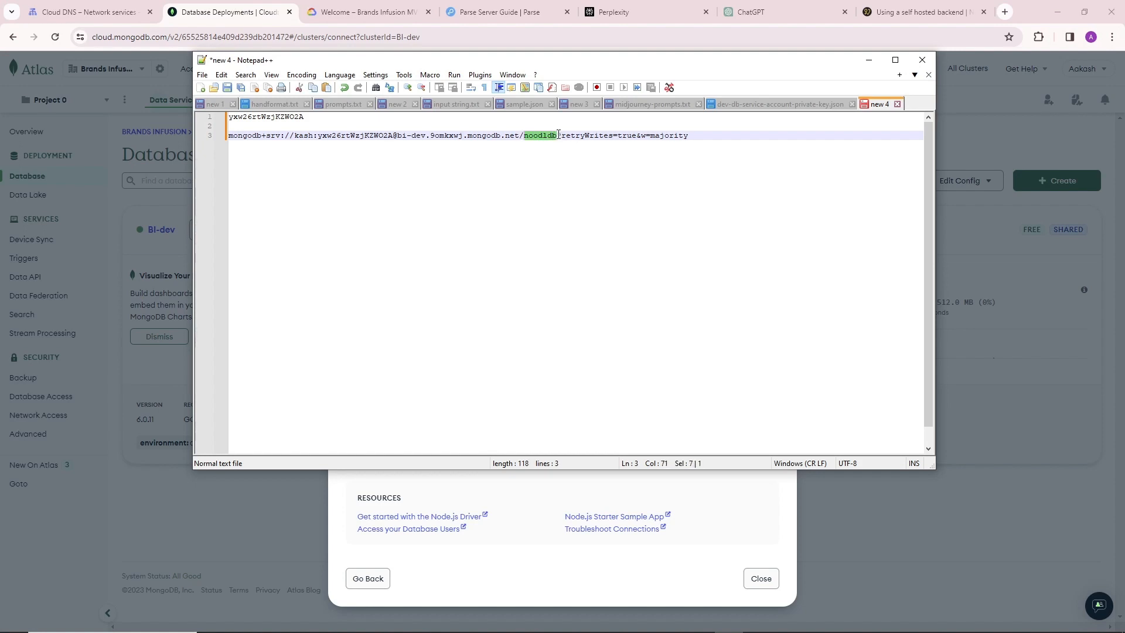
{"action": "key", "text": "Up"}
{"action": "left_click", "coordinate": [742, 144]}
{"action": "left_click", "coordinate": [869, 59]}
Read the Noodl guide's notes on the final connection URI and the backend service options for AWS and GCP.
{"action": "left_click", "coordinate": [920, 12]}
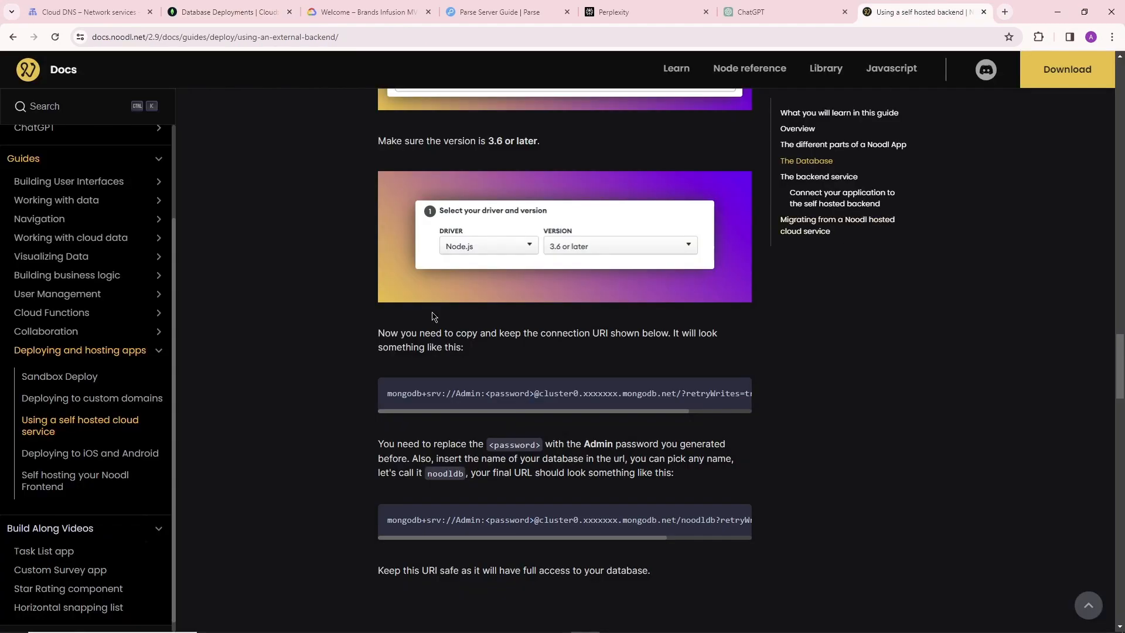
{"action": "scroll", "coordinate": [503, 486], "scroll_direction": "down", "scroll_amount": 1}
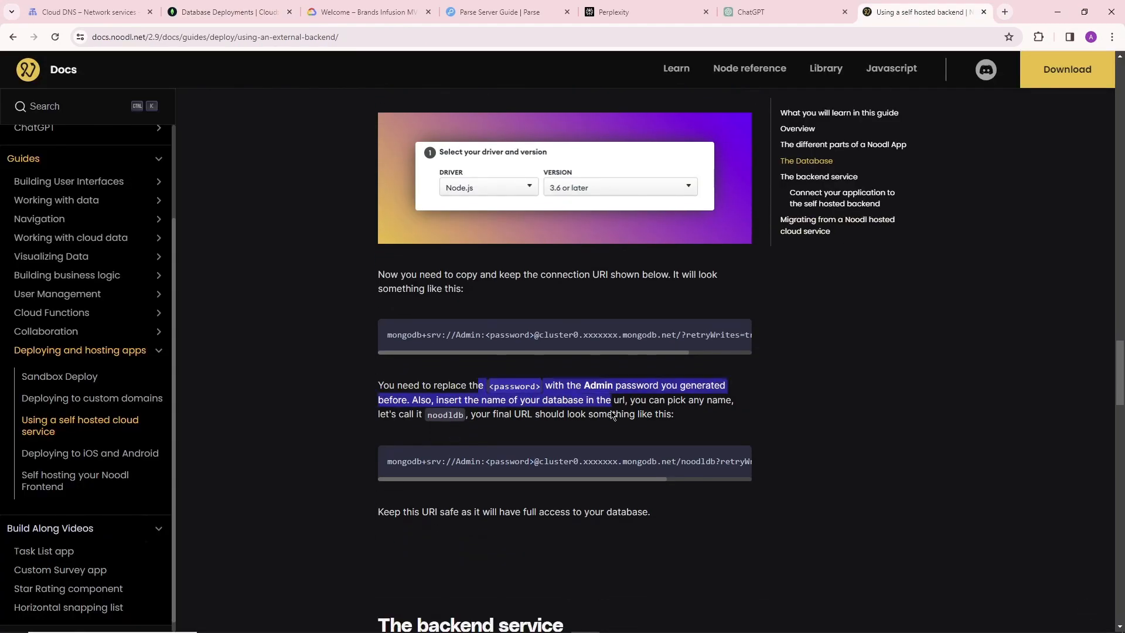
{"action": "scroll", "coordinate": [635, 450], "scroll_direction": "down", "scroll_amount": 7}
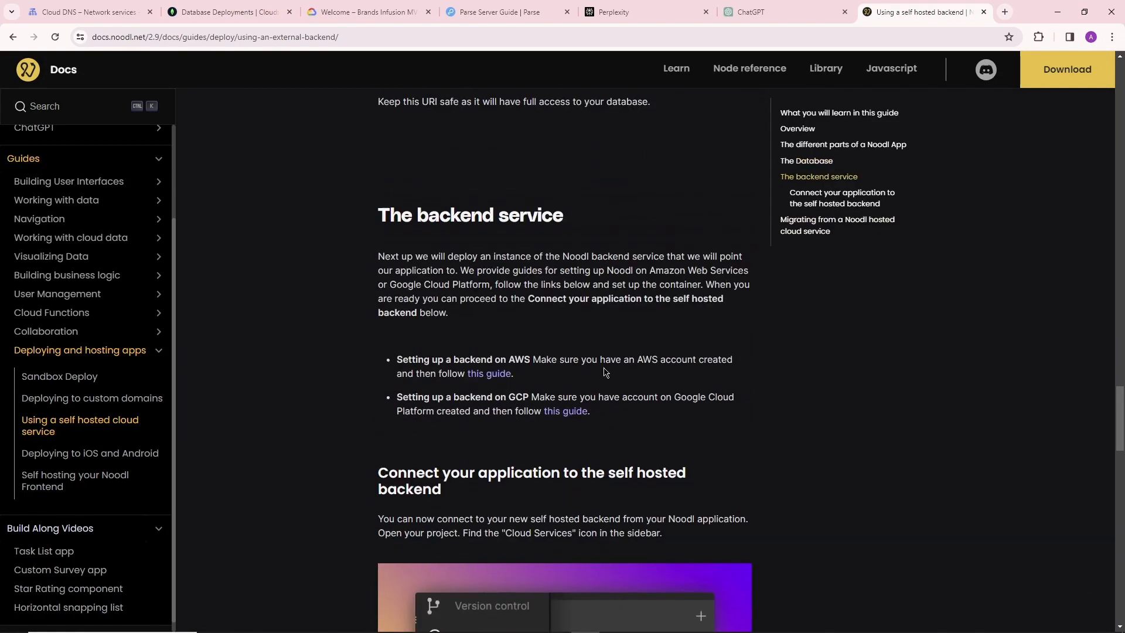
{"action": "left_click_drag", "start_coordinate": [427, 270], "coordinate": [625, 270]}
{"action": "scroll", "coordinate": [608, 368], "scroll_direction": "down", "scroll_amount": 1}
{"action": "left_click_drag", "start_coordinate": [574, 302], "coordinate": [665, 304]}
{"action": "left_click", "coordinate": [582, 302]}
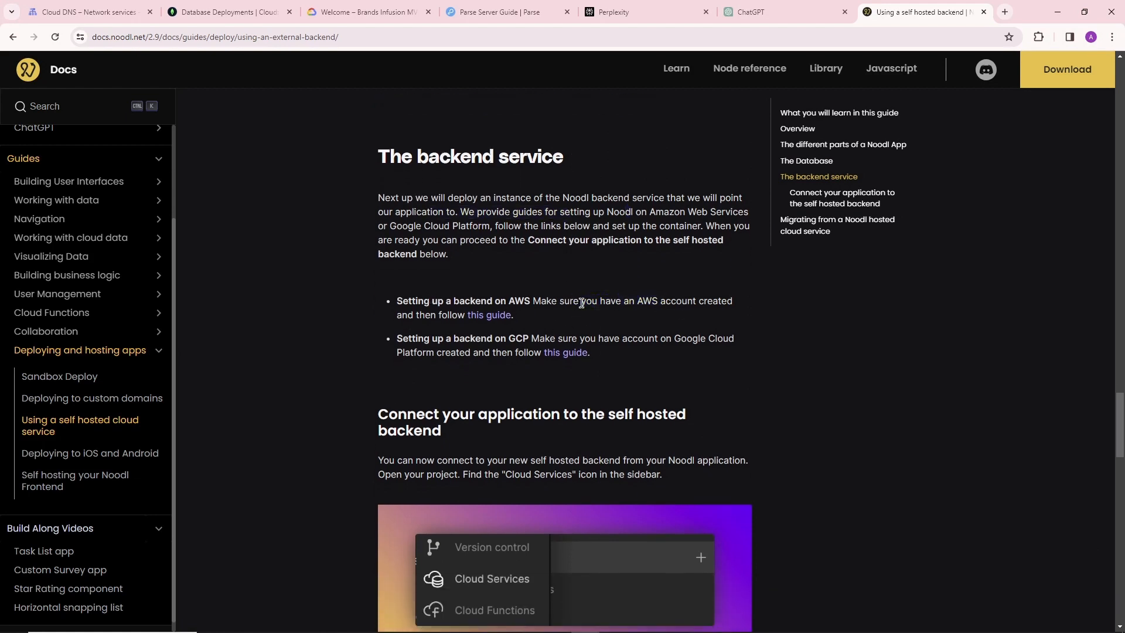
{"action": "left_click_drag", "start_coordinate": [470, 300], "coordinate": [582, 301]}
{"action": "left_click", "coordinate": [652, 300]}
{"action": "triple_click", "coordinate": [452, 299]}
{"action": "left_click", "coordinate": [696, 333]}
{"action": "left_click_drag", "start_coordinate": [483, 301], "coordinate": [607, 302]}
{"action": "left_click", "coordinate": [683, 300]}
Open the guide for setting up a backend on GCP in a new tab and copy the Noodl docker image URL.
{"action": "right_click", "coordinate": [569, 353]}
{"action": "left_click", "coordinate": [627, 367]}
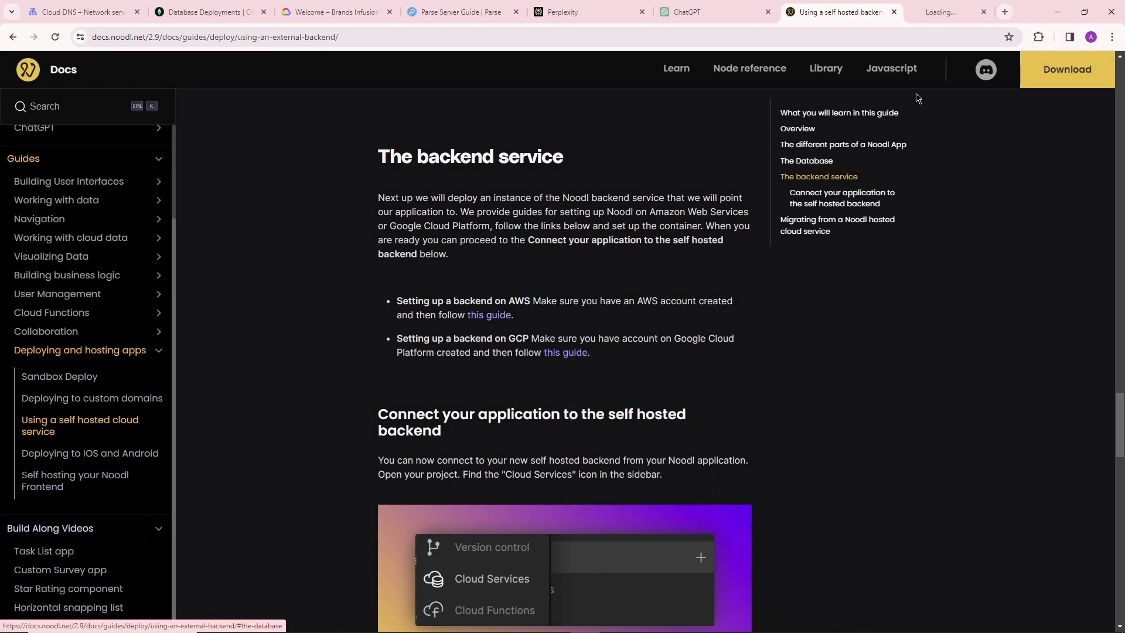
{"action": "left_click", "coordinate": [923, 12]}
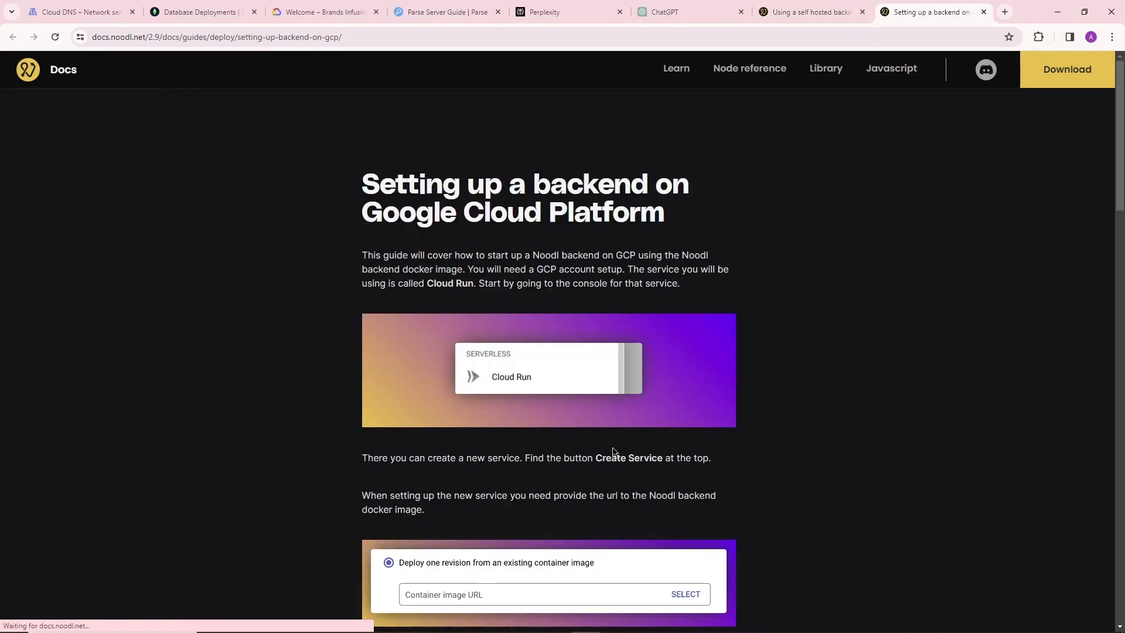
{"action": "scroll", "coordinate": [527, 266], "scroll_direction": "down", "scroll_amount": 4}
{"action": "scroll", "coordinate": [618, 246], "scroll_direction": "up", "scroll_amount": 3}
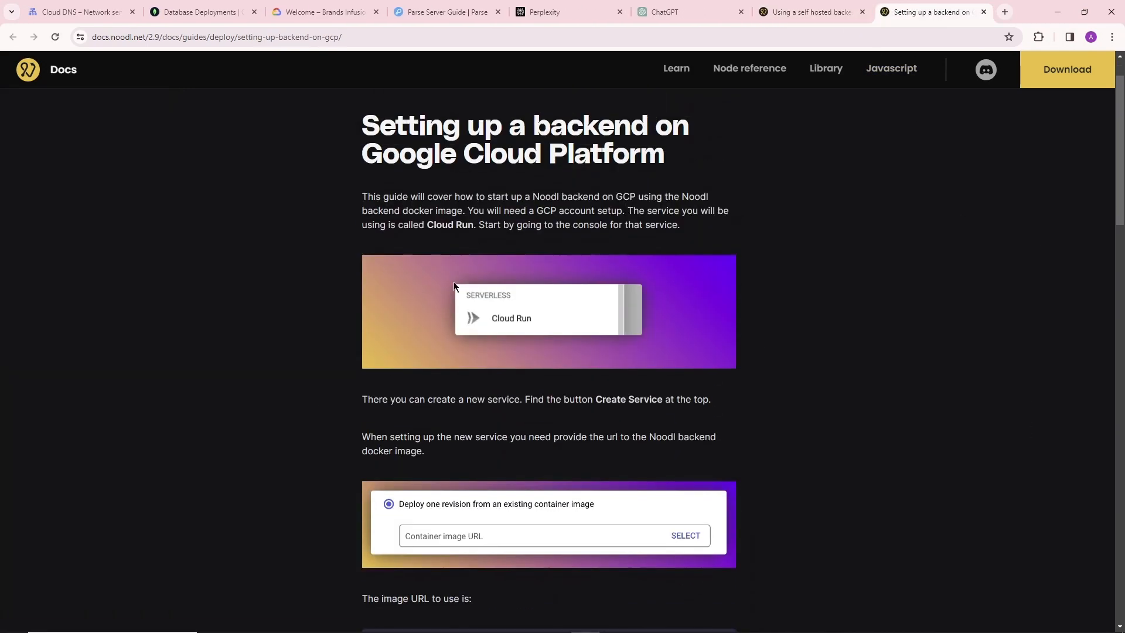
{"action": "scroll", "coordinate": [463, 351], "scroll_direction": "down", "scroll_amount": 2}
{"action": "scroll", "coordinate": [410, 319], "scroll_direction": "down", "scroll_amount": 1}
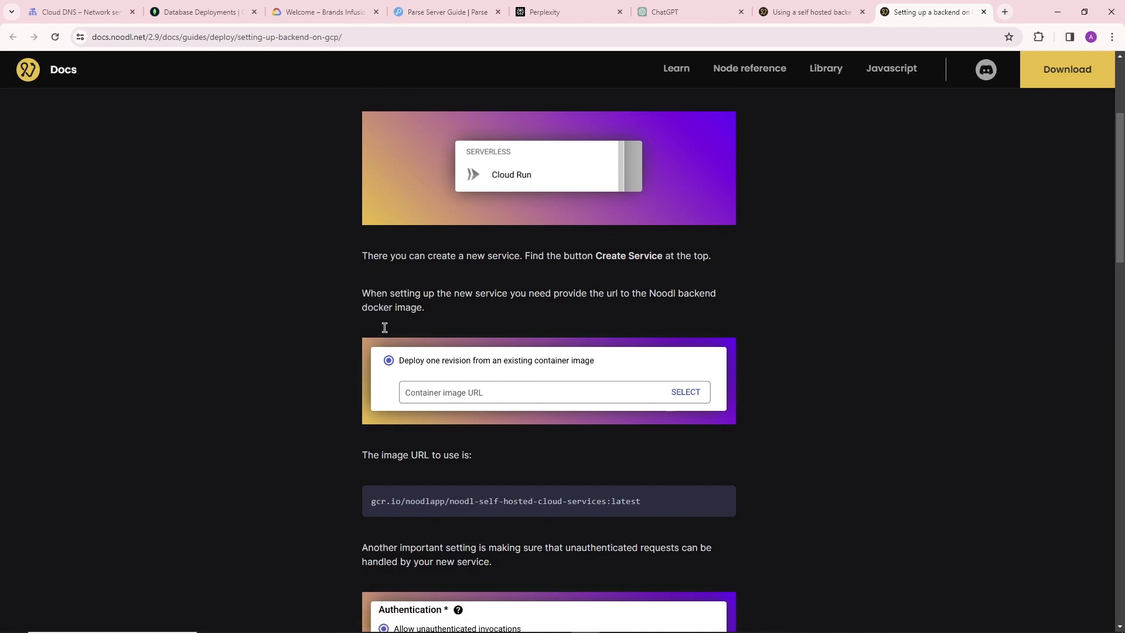
{"action": "scroll", "coordinate": [384, 327], "scroll_direction": "down", "scroll_amount": 2}
{"action": "scroll", "coordinate": [408, 280], "scroll_direction": "down", "scroll_amount": 3}
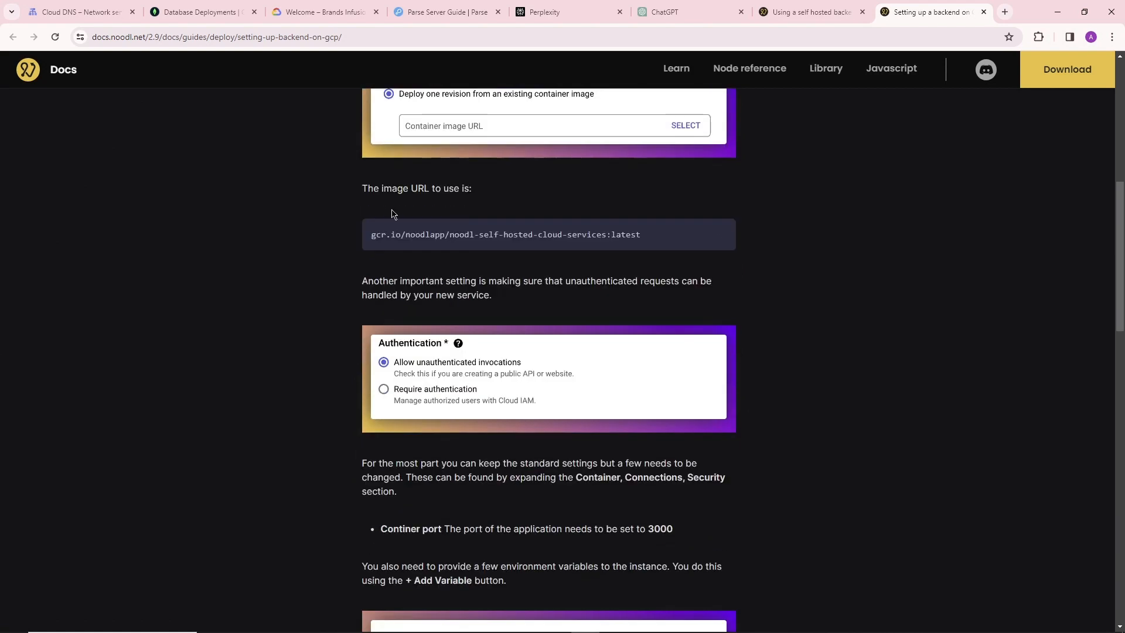
{"action": "left_click", "coordinate": [722, 236]}
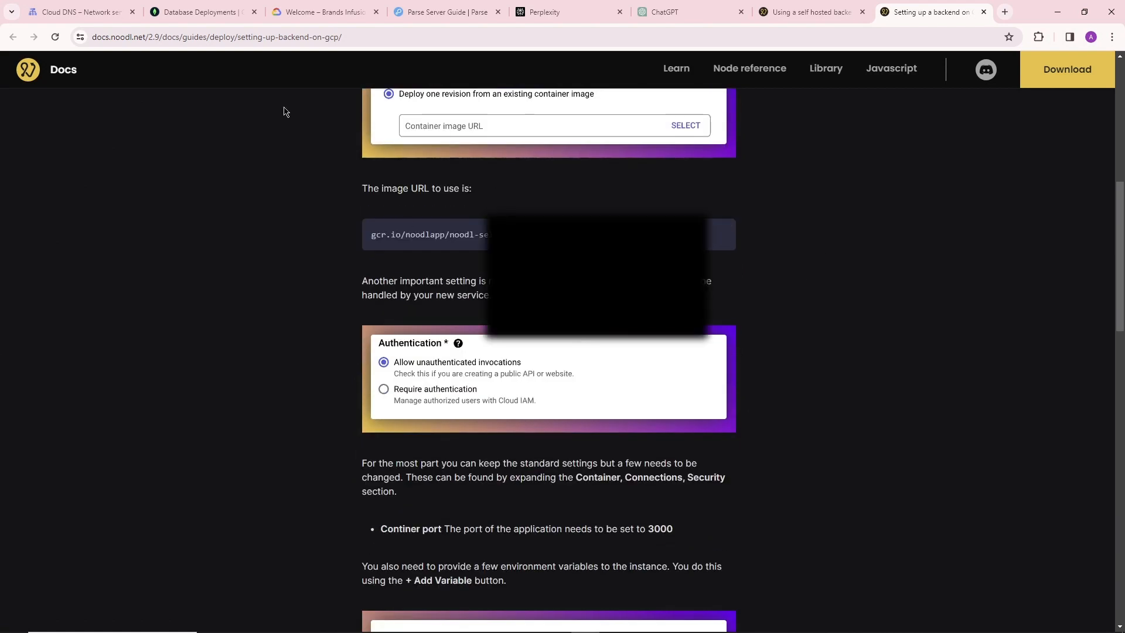
Switch to the Google Cloud console, go to Cloud Run and start creating a new service.
{"action": "left_click", "coordinate": [323, 6]}
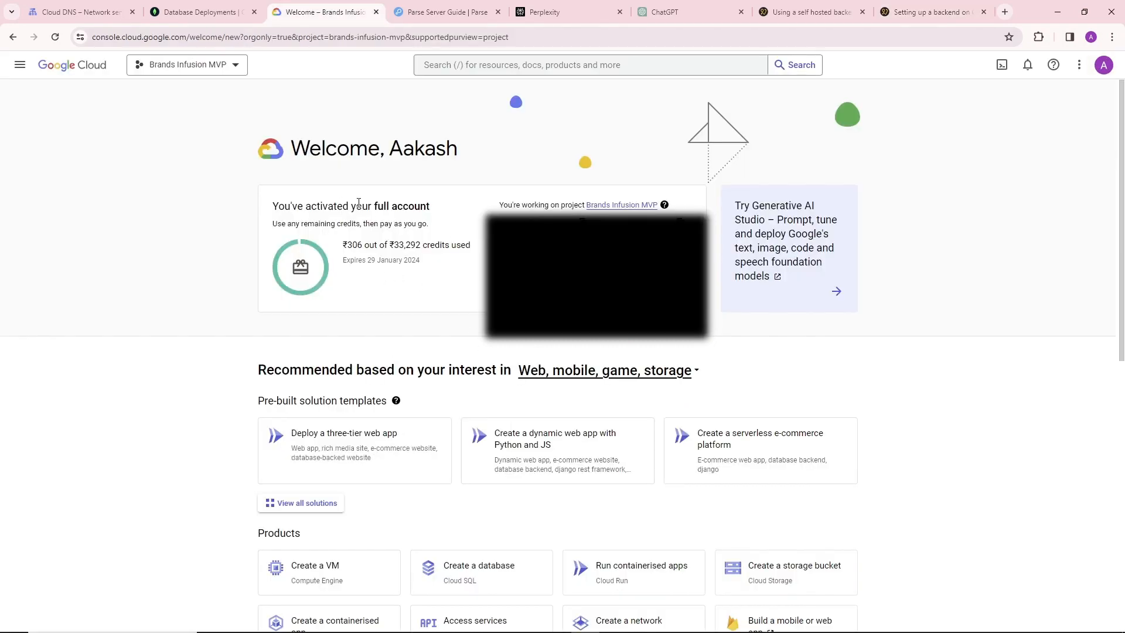
{"action": "left_click", "coordinate": [19, 64]}
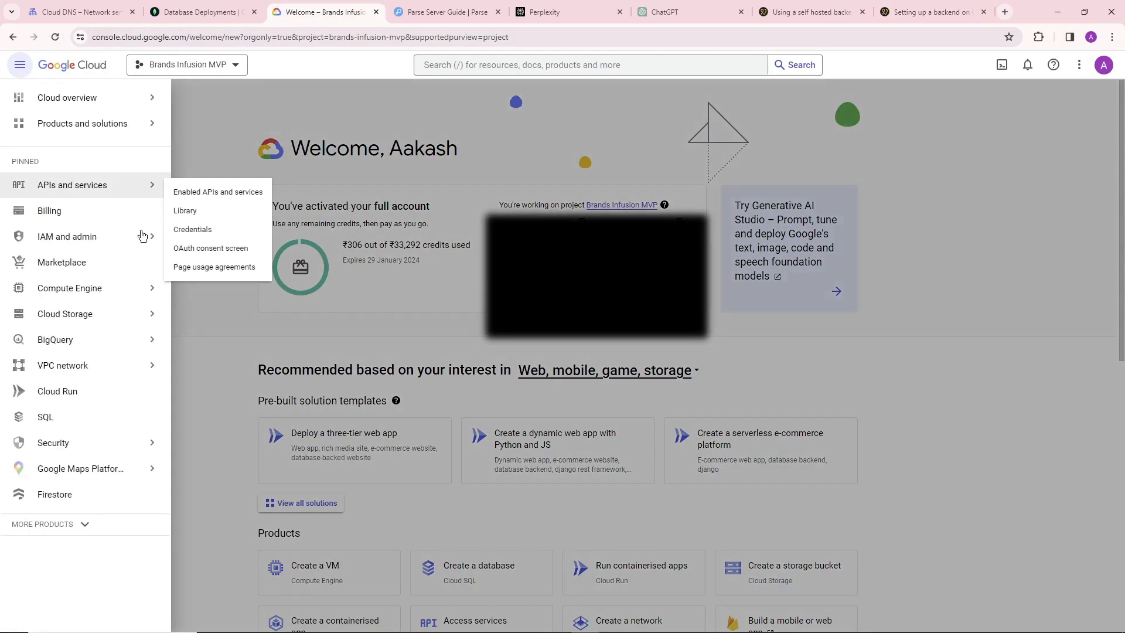
{"action": "left_click", "coordinate": [58, 391]}
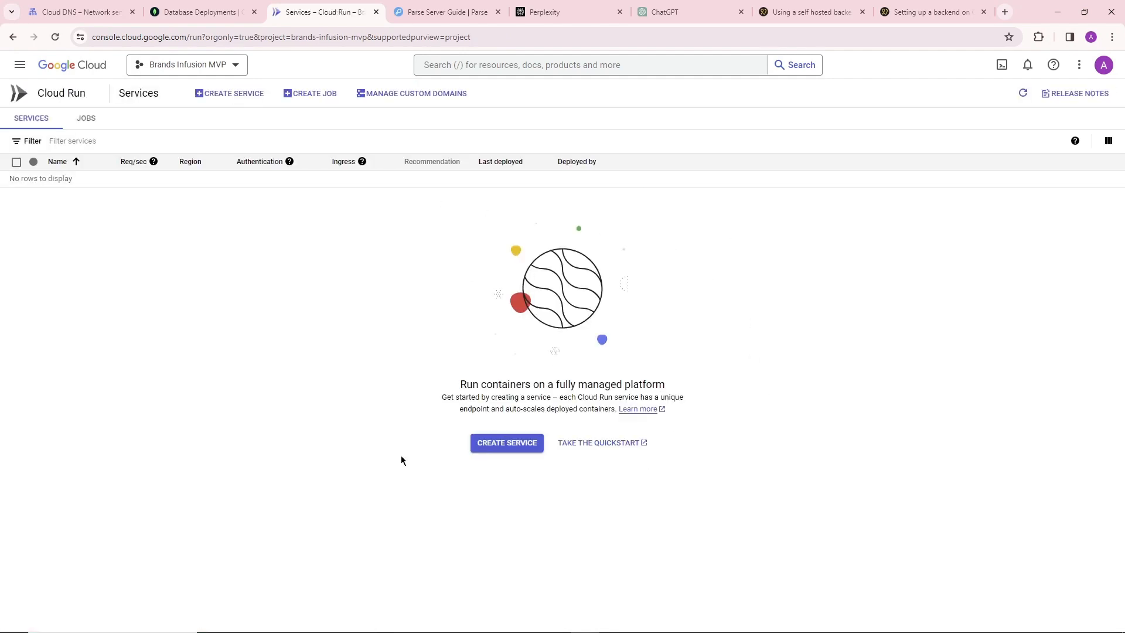
{"action": "left_click", "coordinate": [507, 443]}
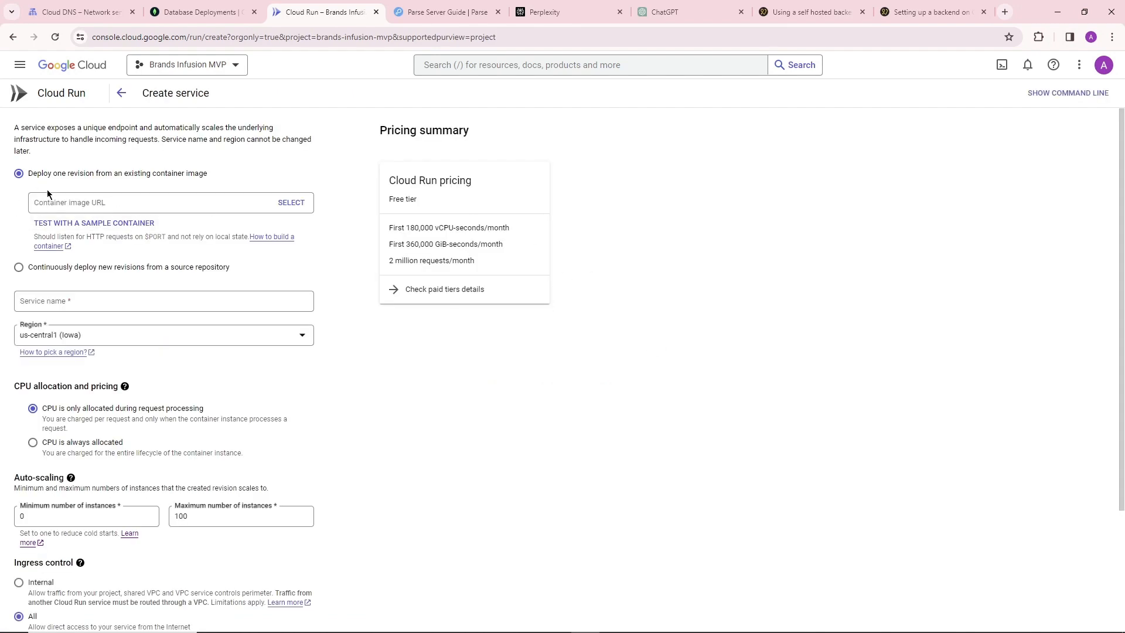
Paste gcr.io/noodlapp/noodl-self-hosted-cloud-services:latest as the container image URL.
{"action": "left_click", "coordinate": [102, 204]}
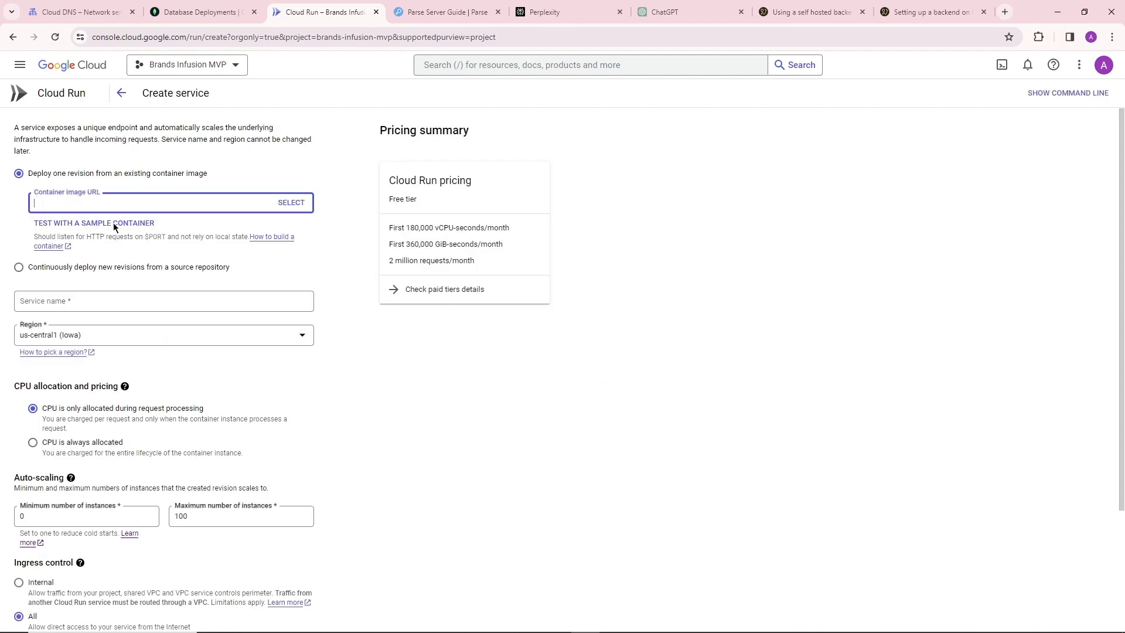
{"action": "left_click", "coordinate": [72, 202]}
{"action": "left_click", "coordinate": [216, 222]}
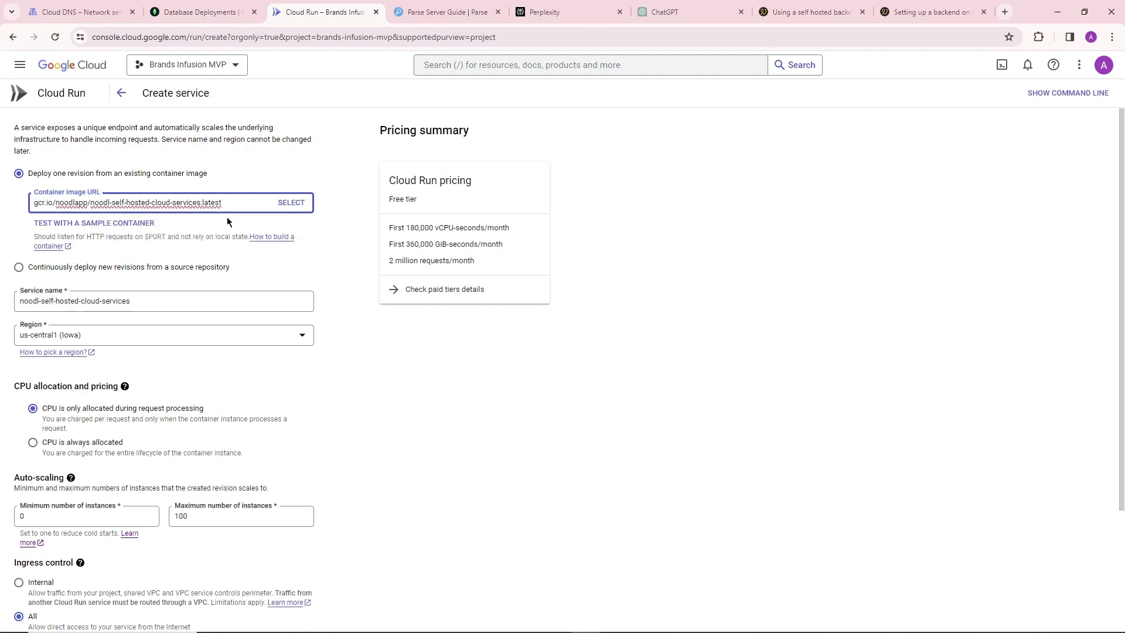
Name the Cloud Run service bi-backend-dev.
{"action": "triple_click", "coordinate": [170, 300]}
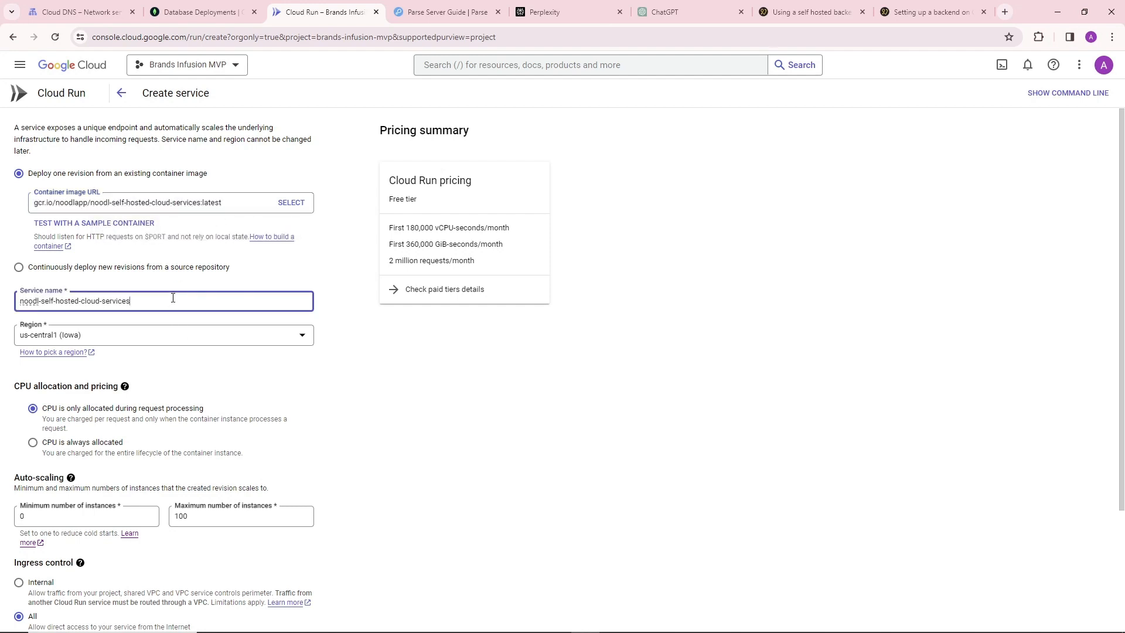
{"action": "type", "text": "BI-dev-"}
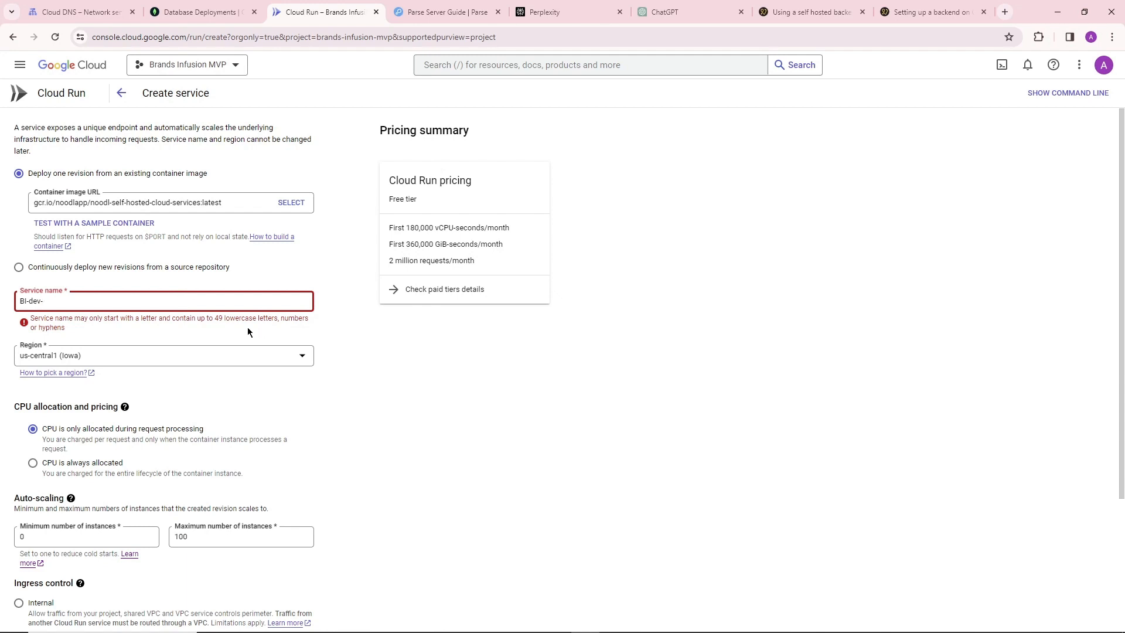
{"action": "key", "text": "ctrl+a"}
{"action": "type", "text": "bi-de"}
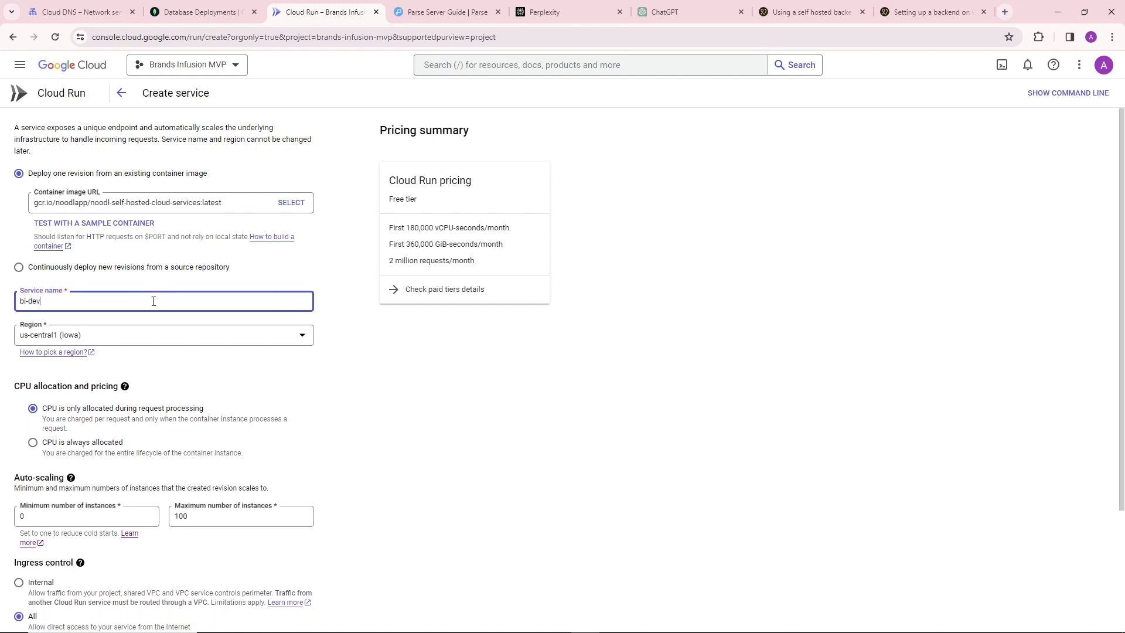
{"action": "type", "text": "v-ba"}
{"action": "key", "text": "BackSpace"}
{"action": "key", "text": "BackSpace"}
{"action": "key", "text": "BackSpace"}
{"action": "key", "text": "BackSpace"}
{"action": "key", "text": "BackSpace"}
{"action": "key", "text": "BackSpace"}
{"action": "type", "text": "backend-d"}
Set the service's region to asia-south1 (Mumbai).
{"action": "left_click", "coordinate": [169, 342]}
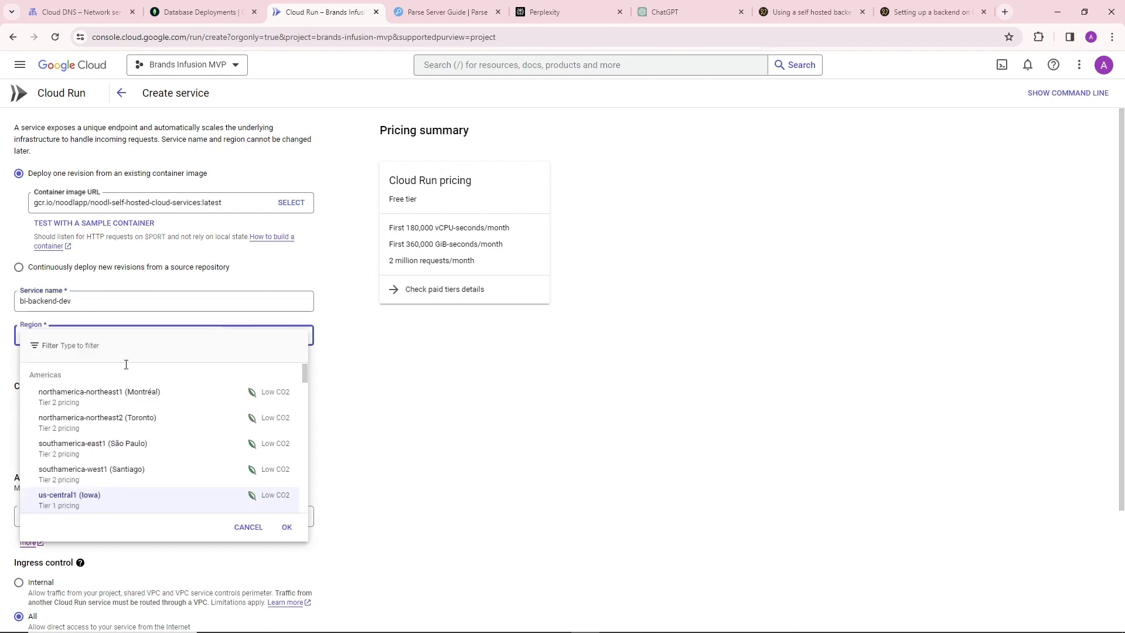
{"action": "scroll", "coordinate": [121, 433], "scroll_direction": "down", "scroll_amount": 1}
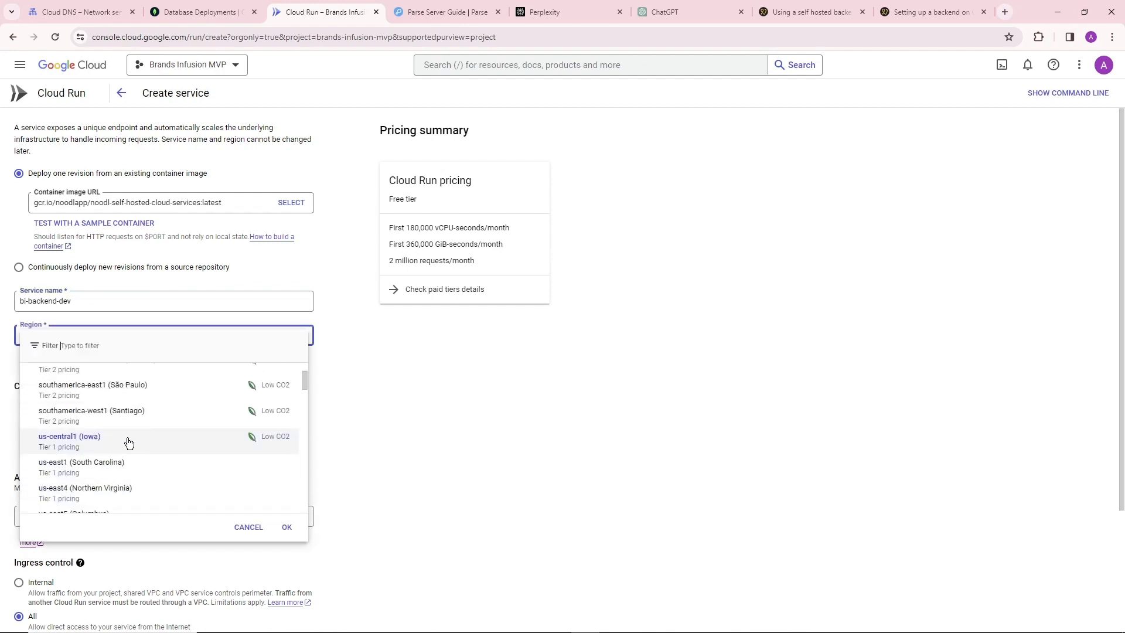
{"action": "scroll", "coordinate": [129, 442], "scroll_direction": "down", "scroll_amount": 5}
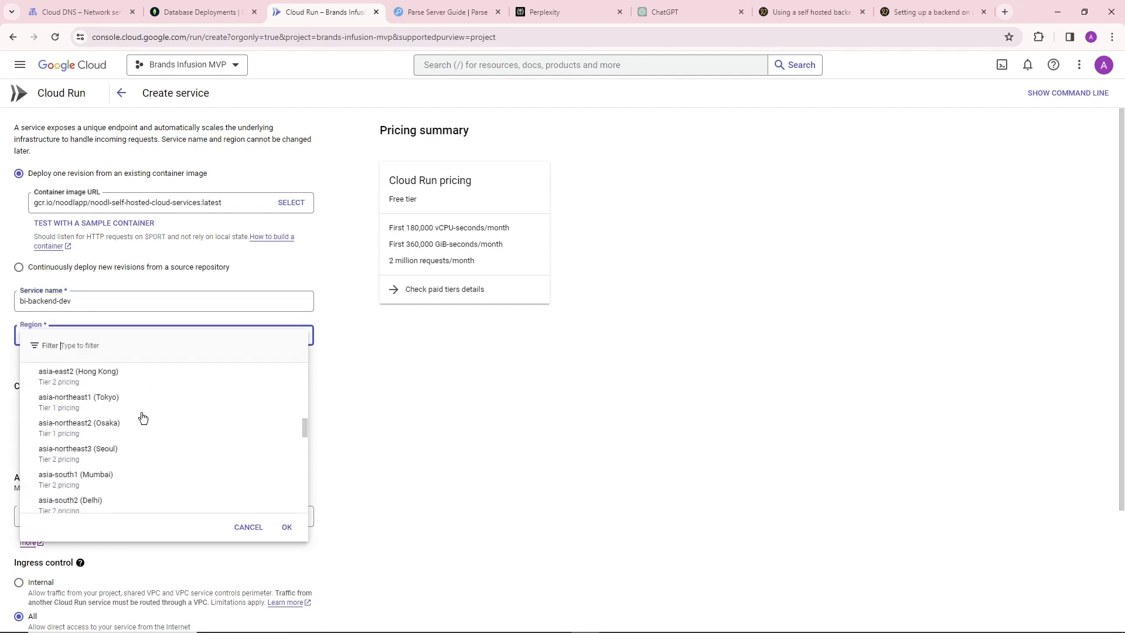
{"action": "scroll", "coordinate": [144, 428], "scroll_direction": "down", "scroll_amount": 6}
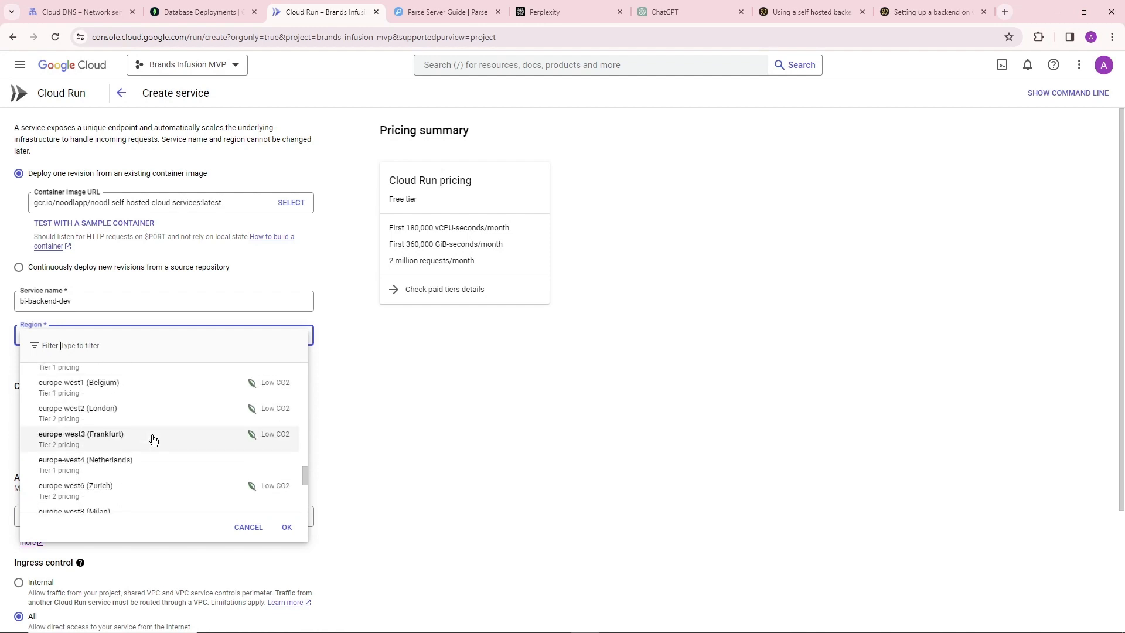
{"action": "scroll", "coordinate": [153, 439], "scroll_direction": "down", "scroll_amount": 4}
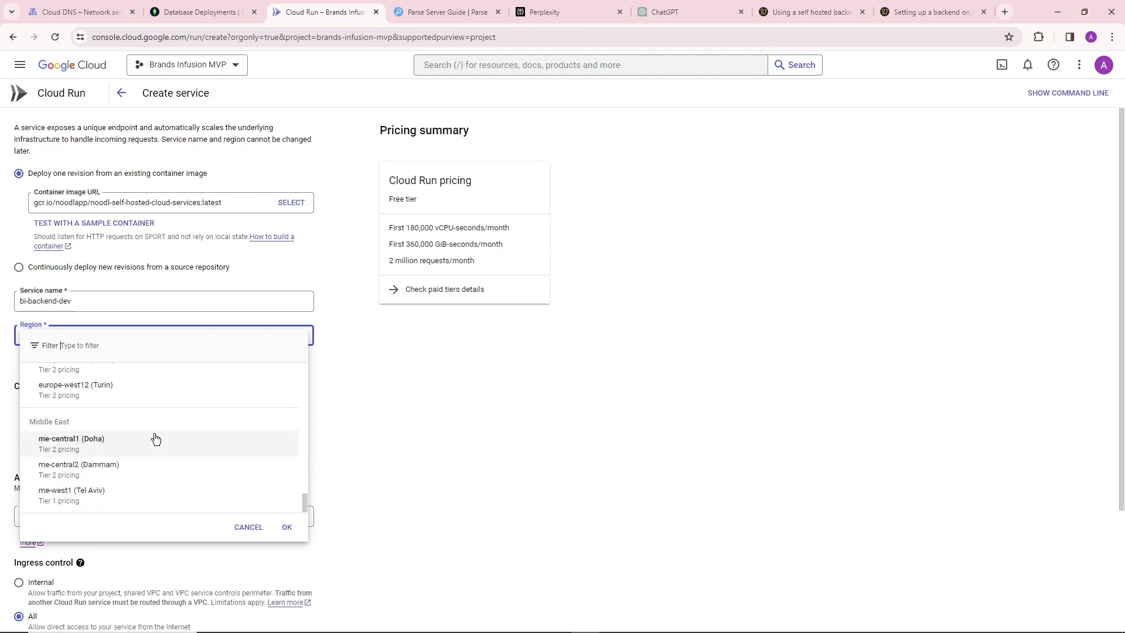
{"action": "scroll", "coordinate": [150, 451], "scroll_direction": "up", "scroll_amount": 3}
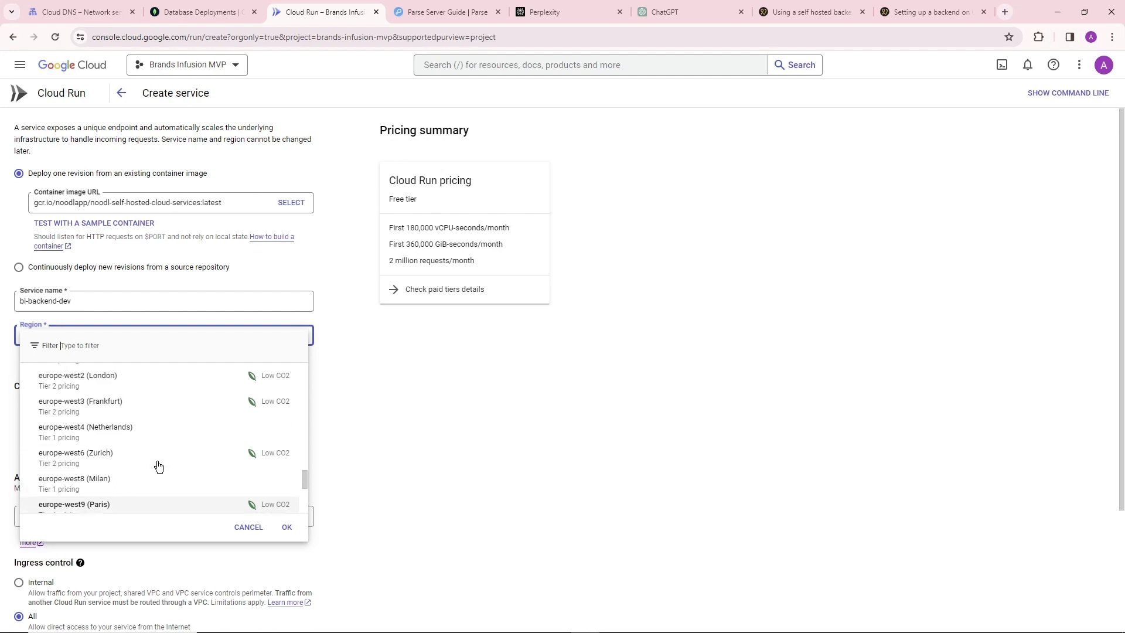
{"action": "scroll", "coordinate": [155, 466], "scroll_direction": "up", "scroll_amount": 4}
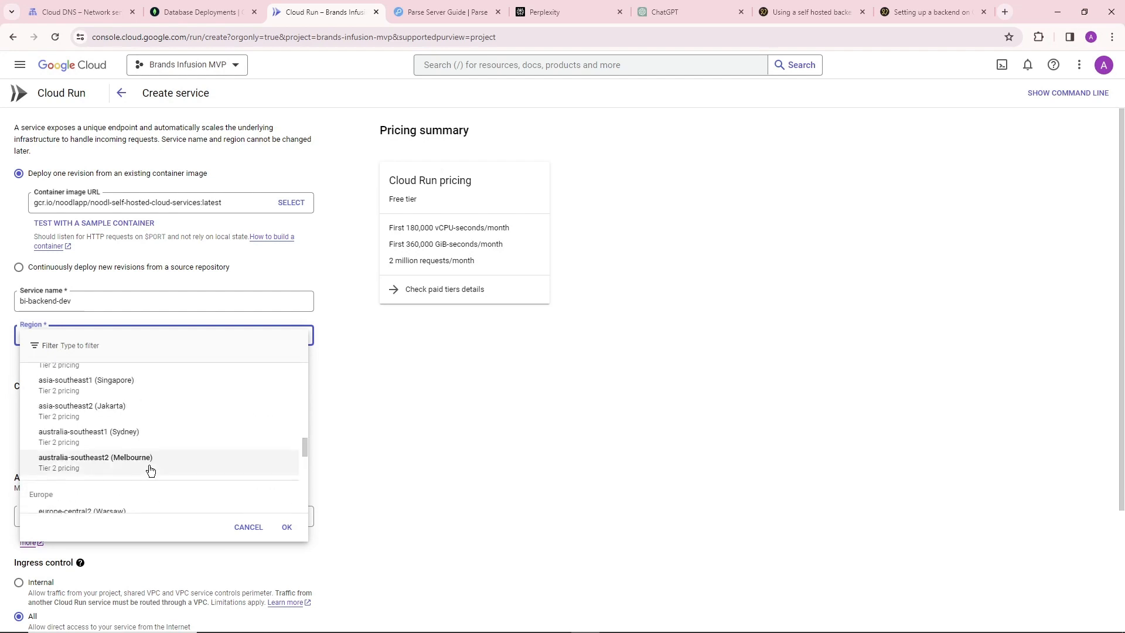
{"action": "scroll", "coordinate": [151, 469], "scroll_direction": "up", "scroll_amount": 3}
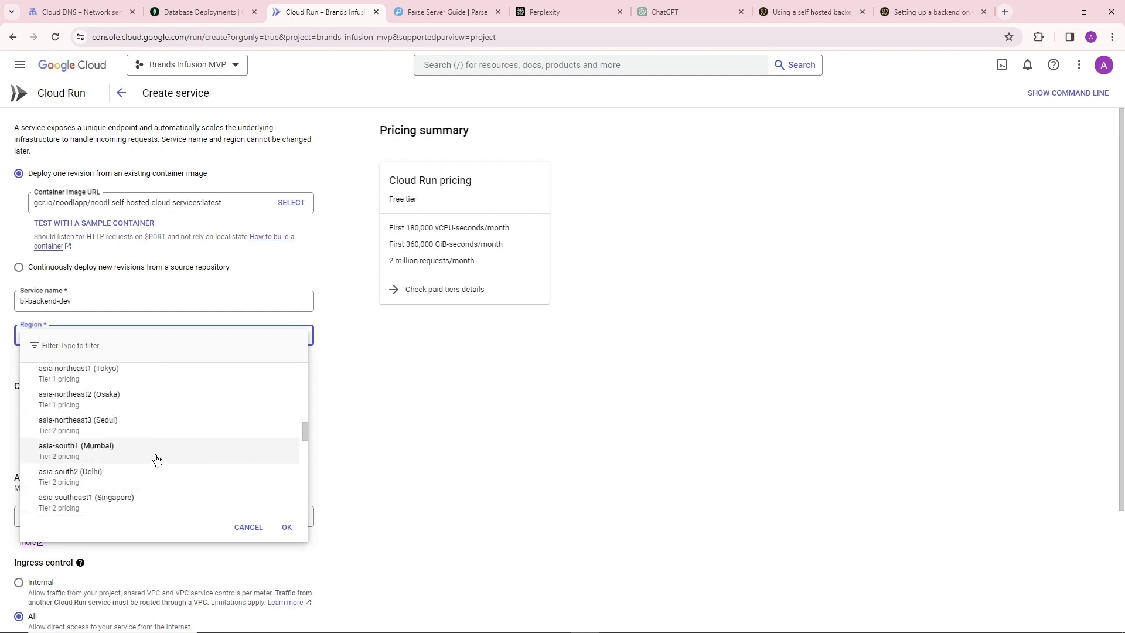
{"action": "left_click", "coordinate": [87, 452]}
Review the service's CPU, scaling and authentication options, and check the recommended service settings in Noodl's GCP backend guide.
{"action": "scroll", "coordinate": [294, 392], "scroll_direction": "down", "scroll_amount": 2}
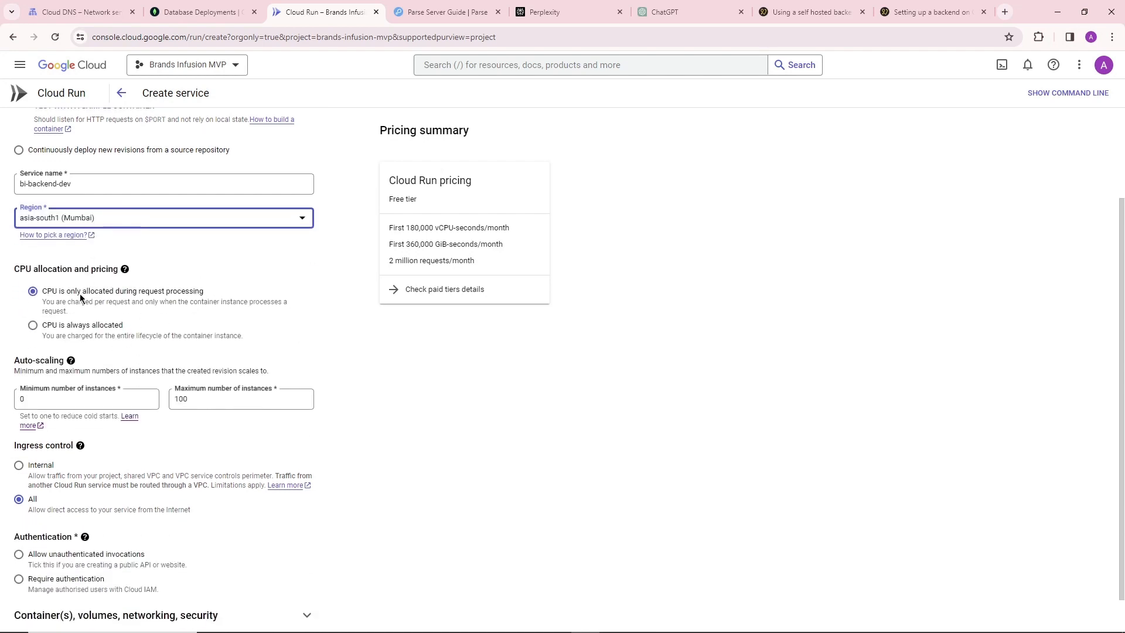
{"action": "scroll", "coordinate": [216, 327], "scroll_direction": "up", "scroll_amount": 1}
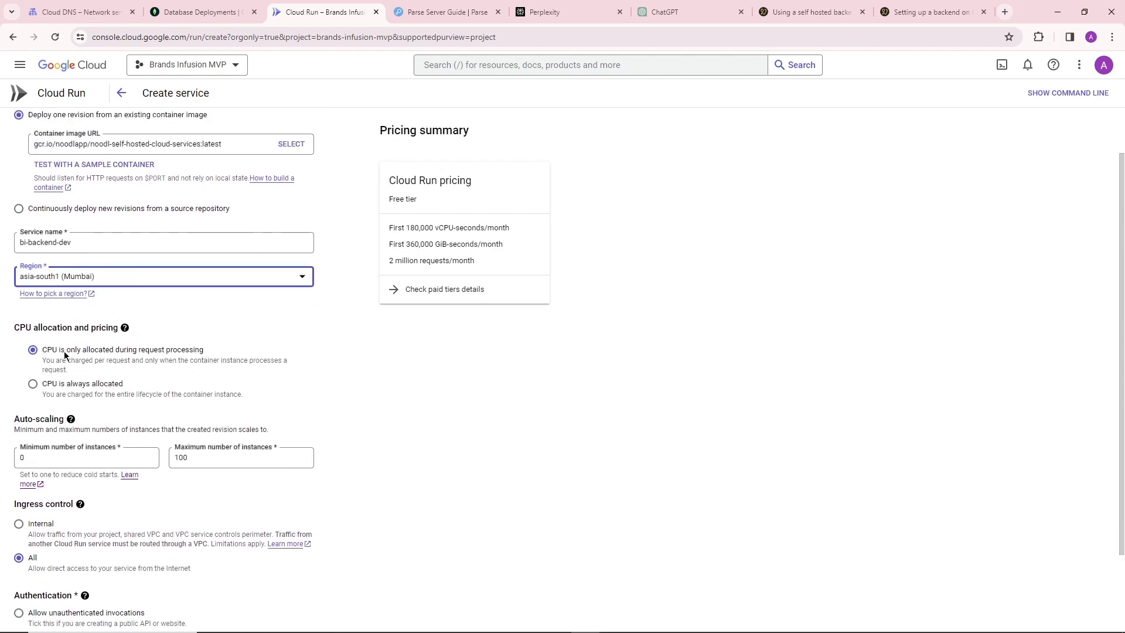
{"action": "scroll", "coordinate": [65, 353], "scroll_direction": "down", "scroll_amount": 2}
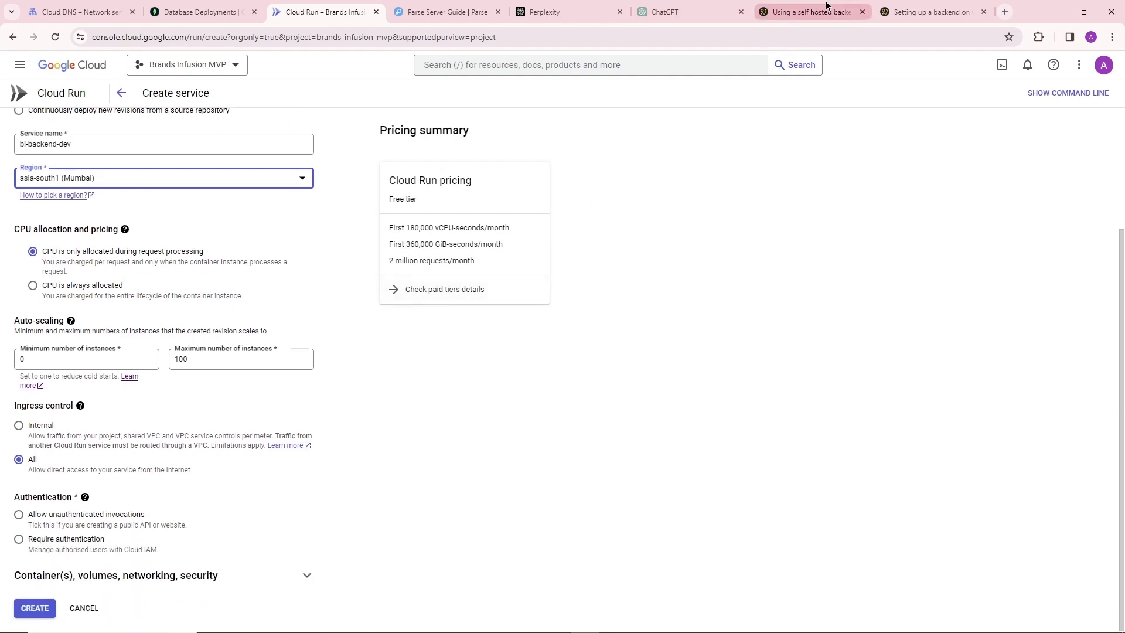
{"action": "left_click", "coordinate": [920, 12]}
{"action": "scroll", "coordinate": [434, 282], "scroll_direction": "up", "scroll_amount": 2}
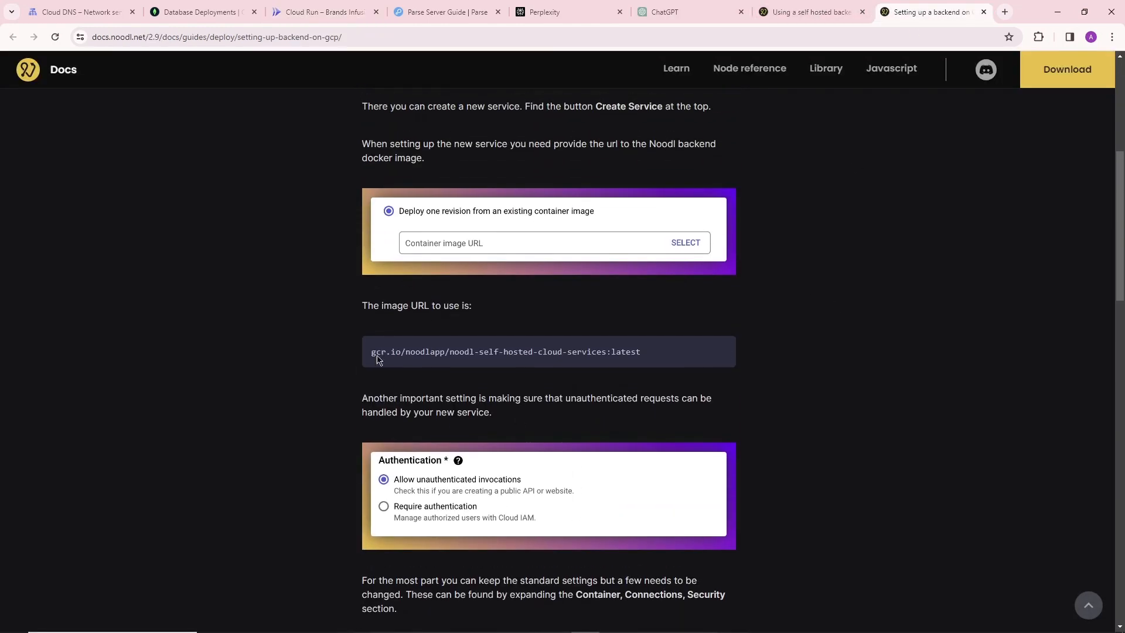
{"action": "scroll", "coordinate": [322, 357], "scroll_direction": "down", "scroll_amount": 2}
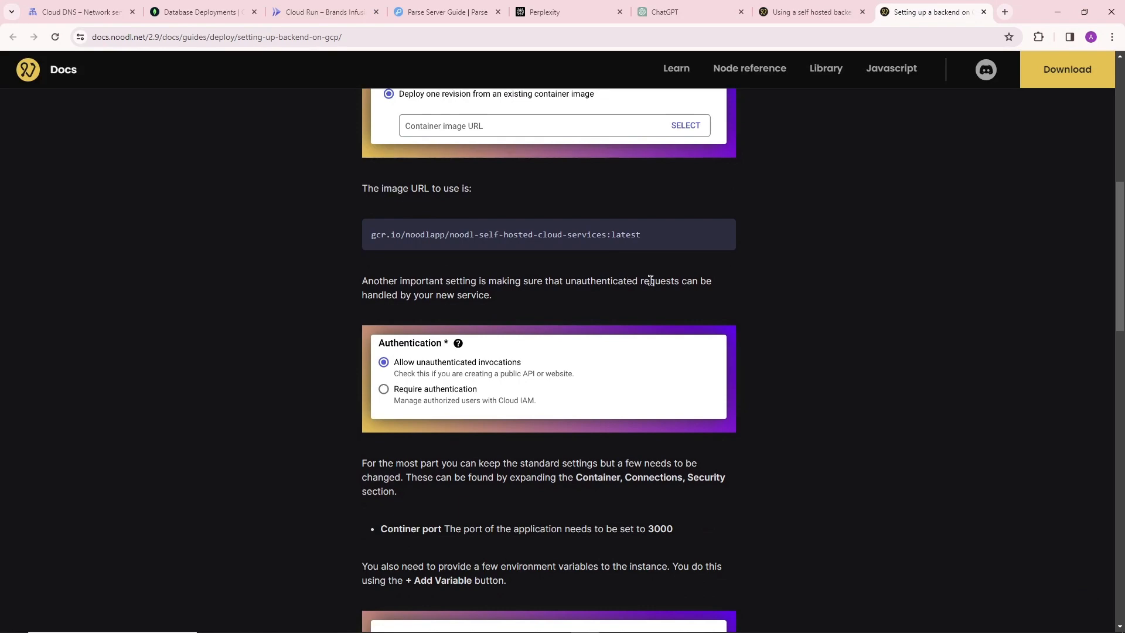
{"action": "scroll", "coordinate": [368, 339], "scroll_direction": "down", "scroll_amount": 3}
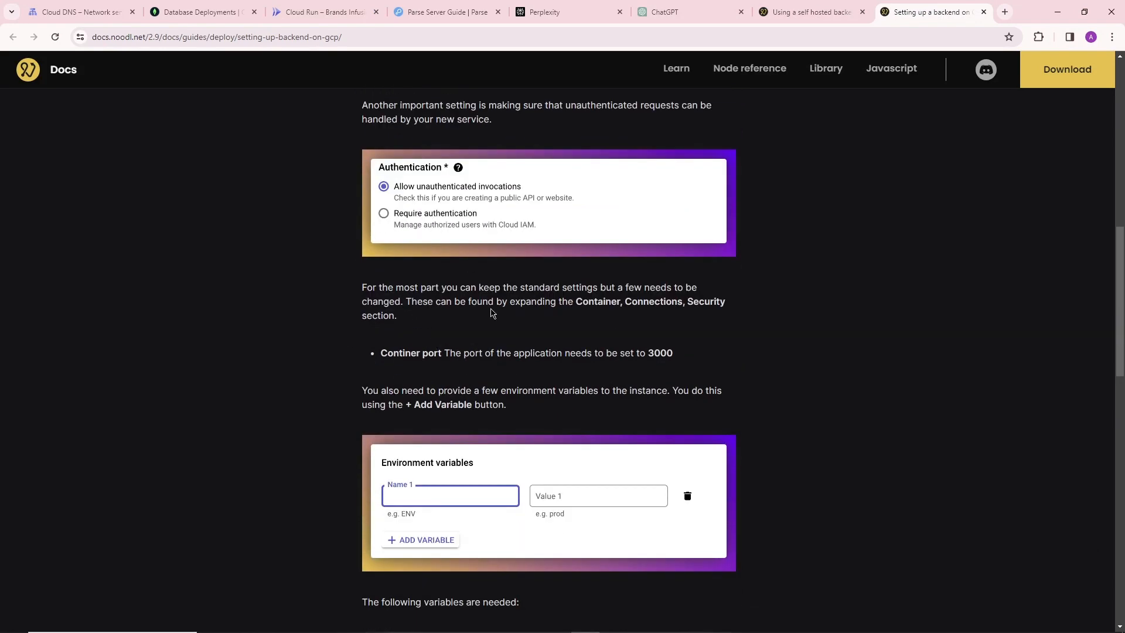
{"action": "scroll", "coordinate": [404, 297], "scroll_direction": "down", "scroll_amount": 2}
{"action": "scroll", "coordinate": [402, 297], "scroll_direction": "up", "scroll_amount": 5}
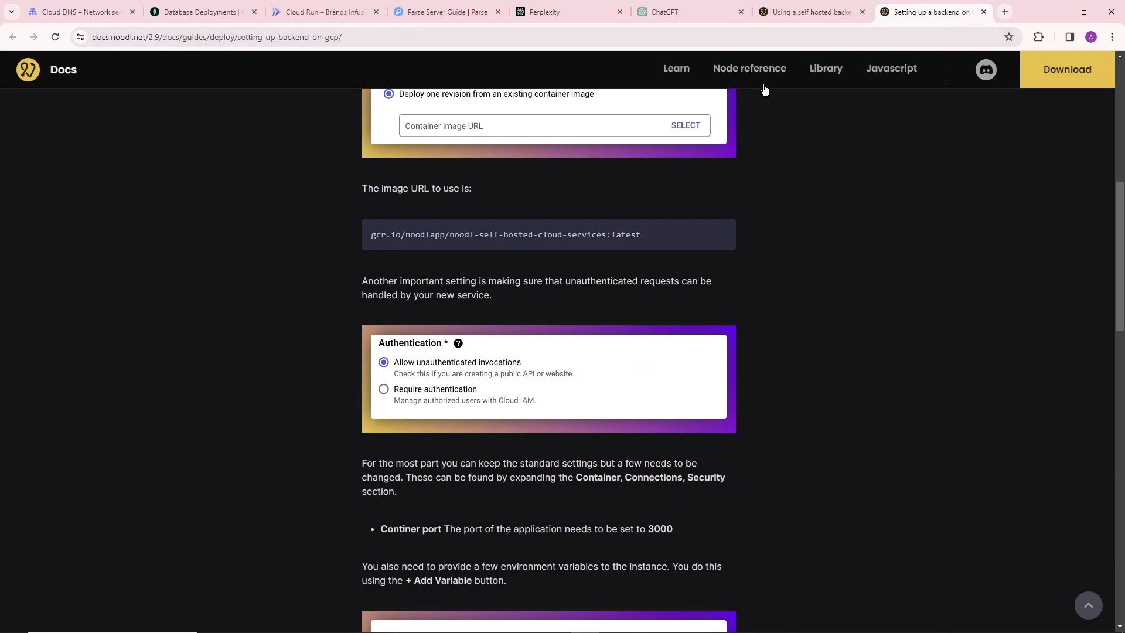
Place the GCP backend guide in its own window beside the main browser window, giving the main window the wider share.
{"action": "left_click_drag", "start_coordinate": [912, 12], "coordinate": [1124, 139]}
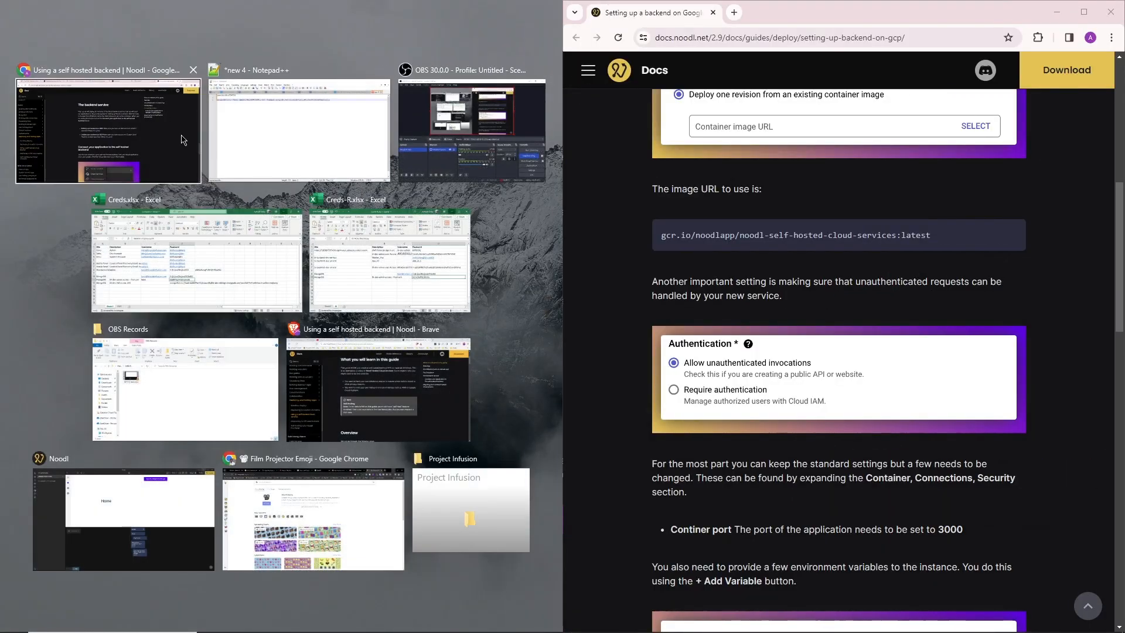
{"action": "left_click", "coordinate": [83, 132]}
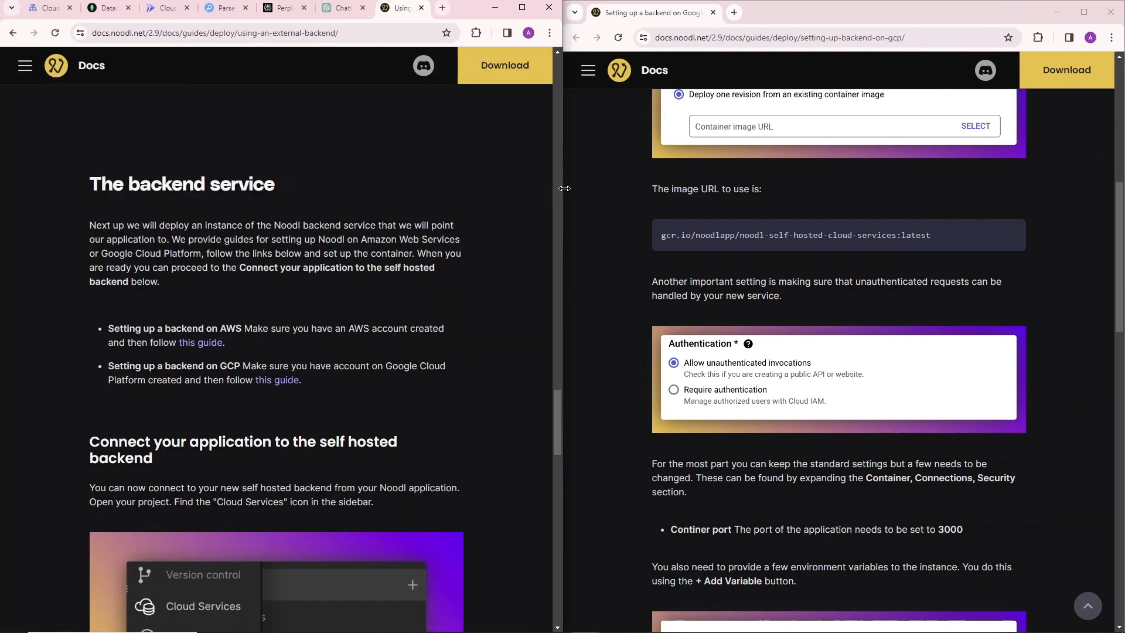
{"action": "left_click_drag", "start_coordinate": [564, 188], "coordinate": [650, 186]}
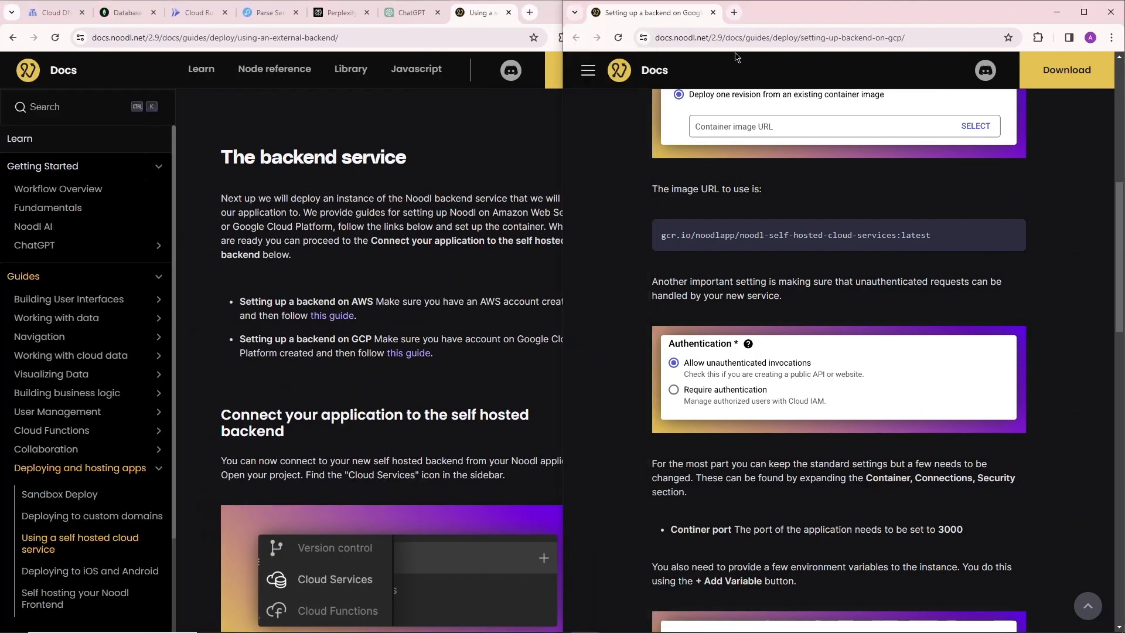
{"action": "left_click_drag", "start_coordinate": [860, 7], "coordinate": [1124, 116]}
{"action": "left_click", "coordinate": [93, 117]}
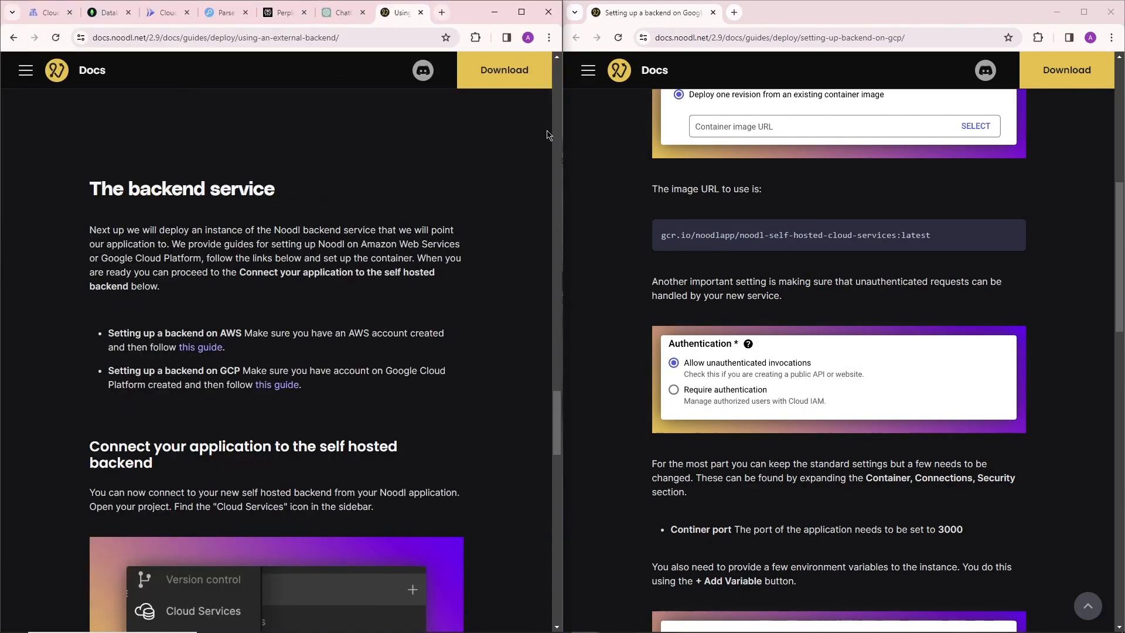
{"action": "left_click_drag", "start_coordinate": [564, 128], "coordinate": [716, 175]}
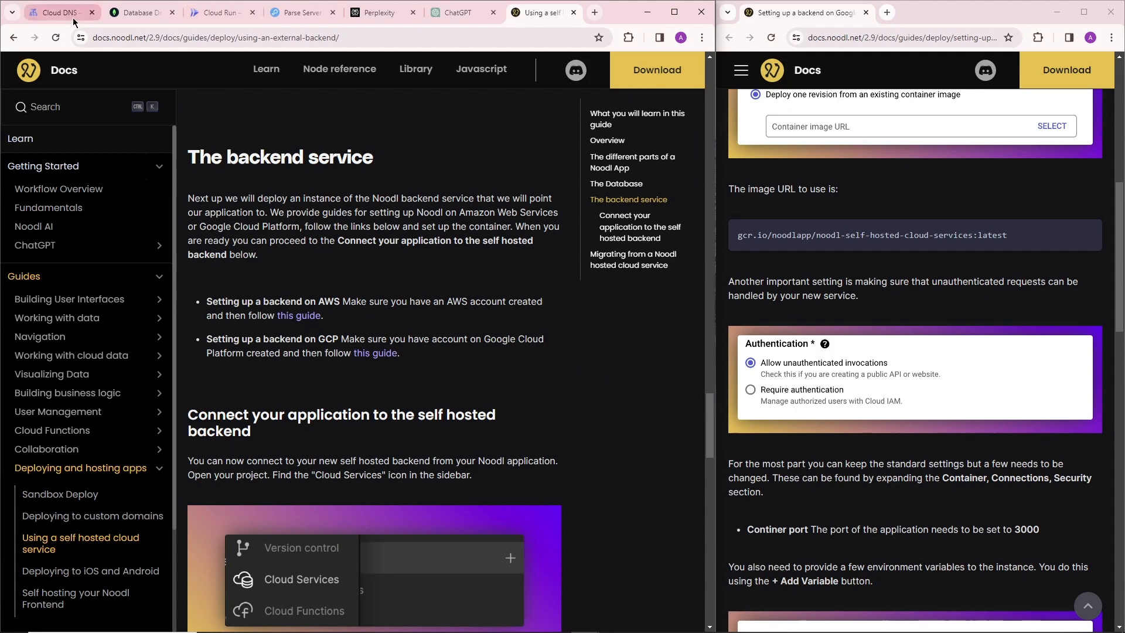
Return to the Cloud Run service form and allow unauthenticated invocations.
{"action": "left_click", "coordinate": [217, 12]}
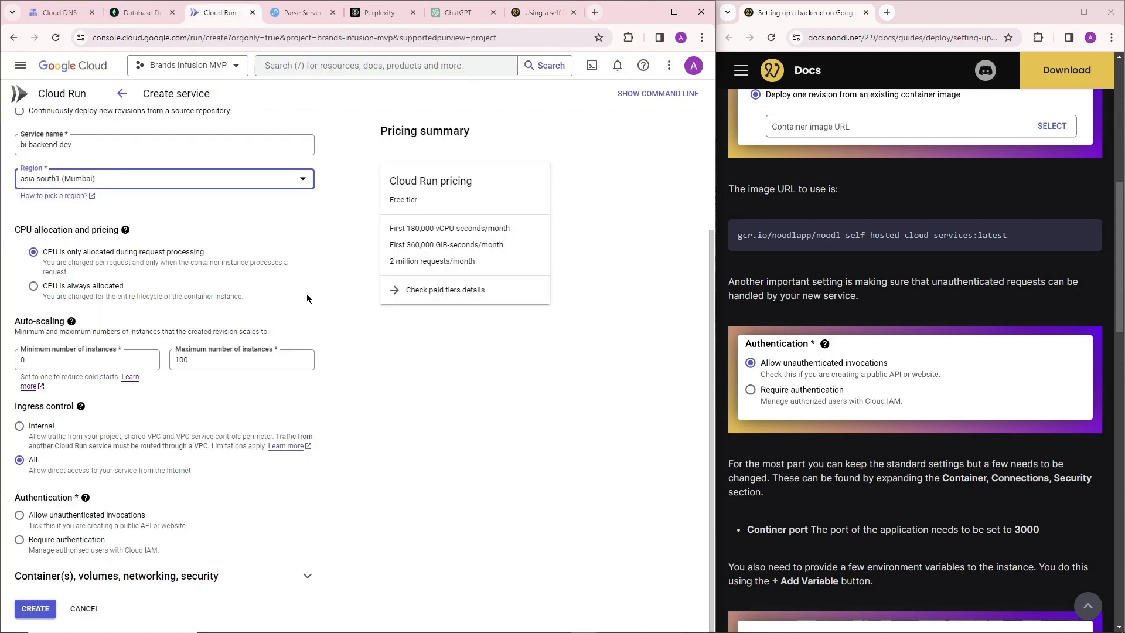
{"action": "scroll", "coordinate": [855, 323], "scroll_direction": "down", "scroll_amount": 2}
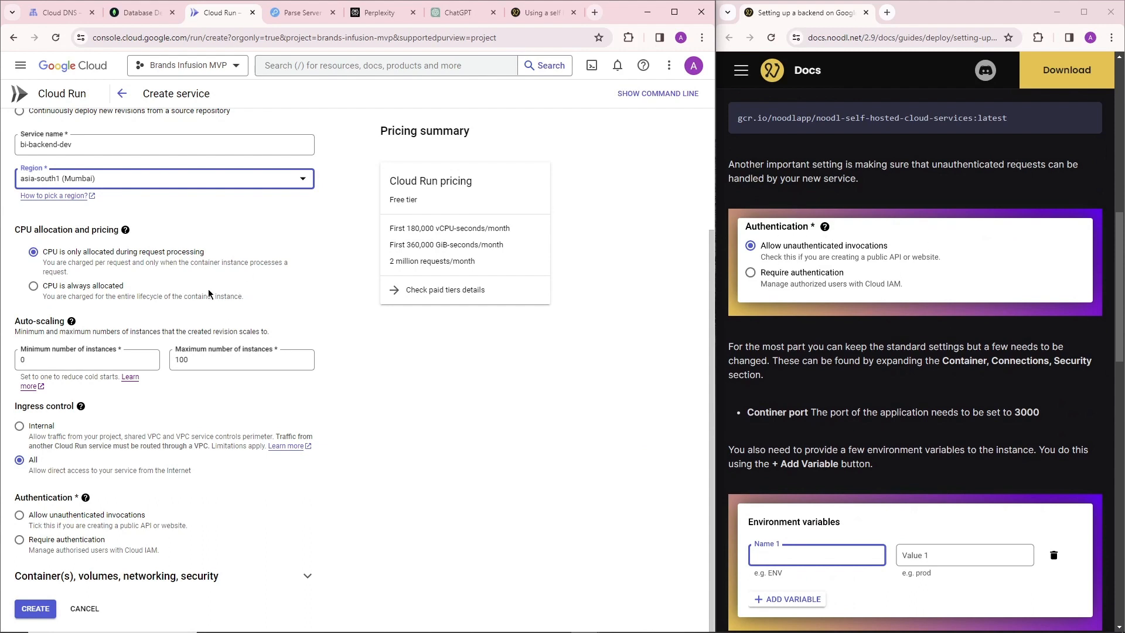
{"action": "left_click", "coordinate": [117, 515]}
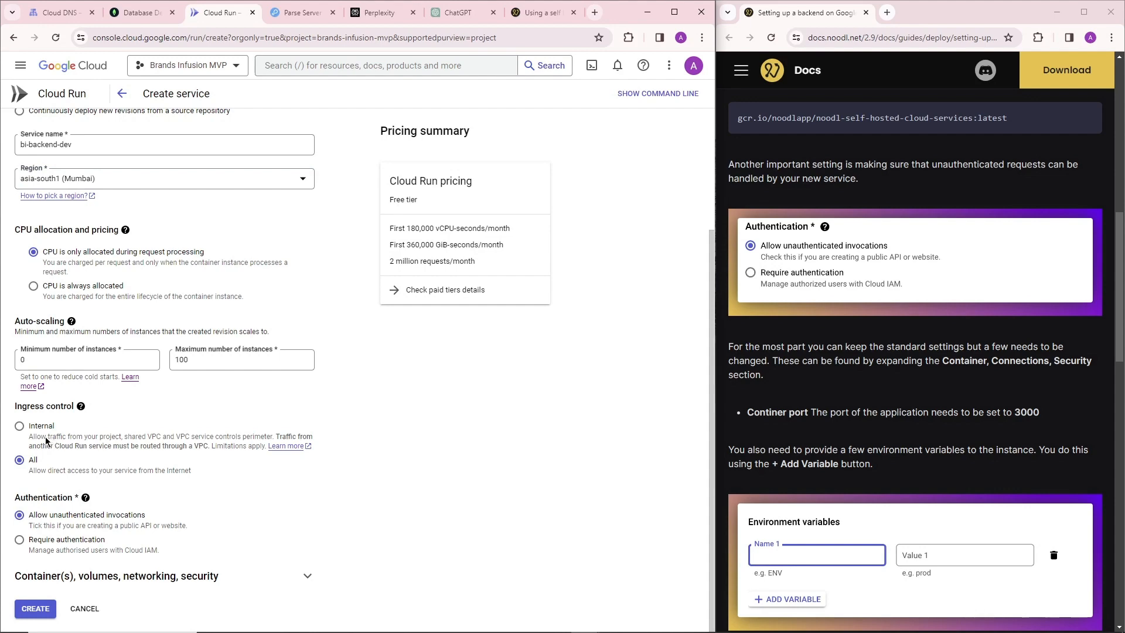
Expand the container, volumes, networking and security settings and set the container port to 3000.
{"action": "scroll", "coordinate": [841, 343], "scroll_direction": "down", "scroll_amount": 2}
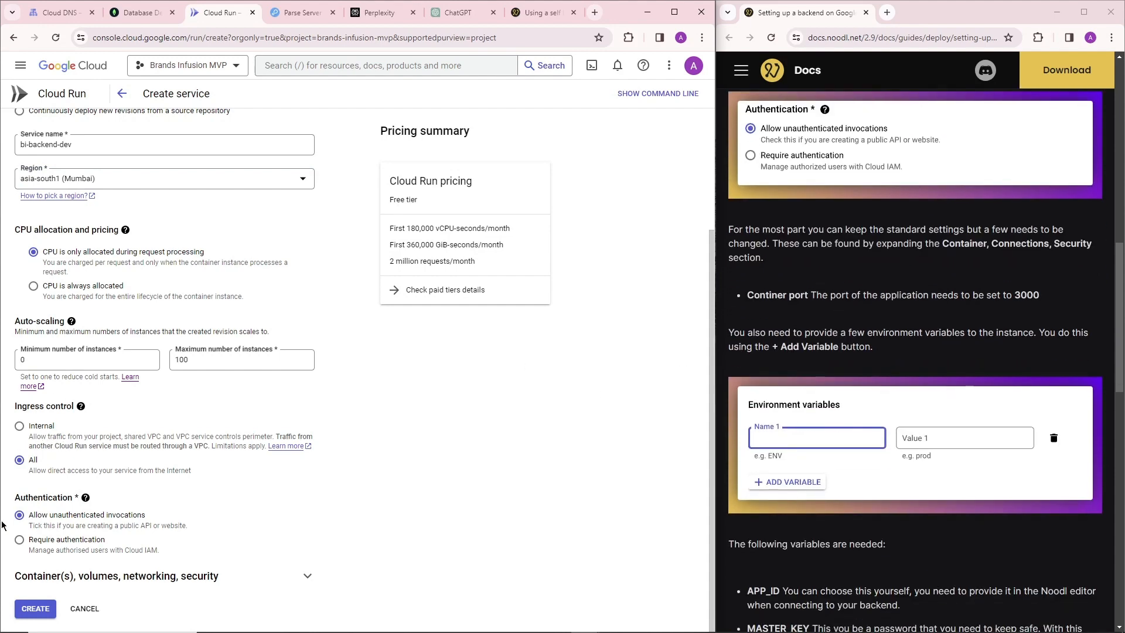
{"action": "left_click", "coordinate": [307, 577]}
{"action": "scroll", "coordinate": [176, 446], "scroll_direction": "down", "scroll_amount": 7}
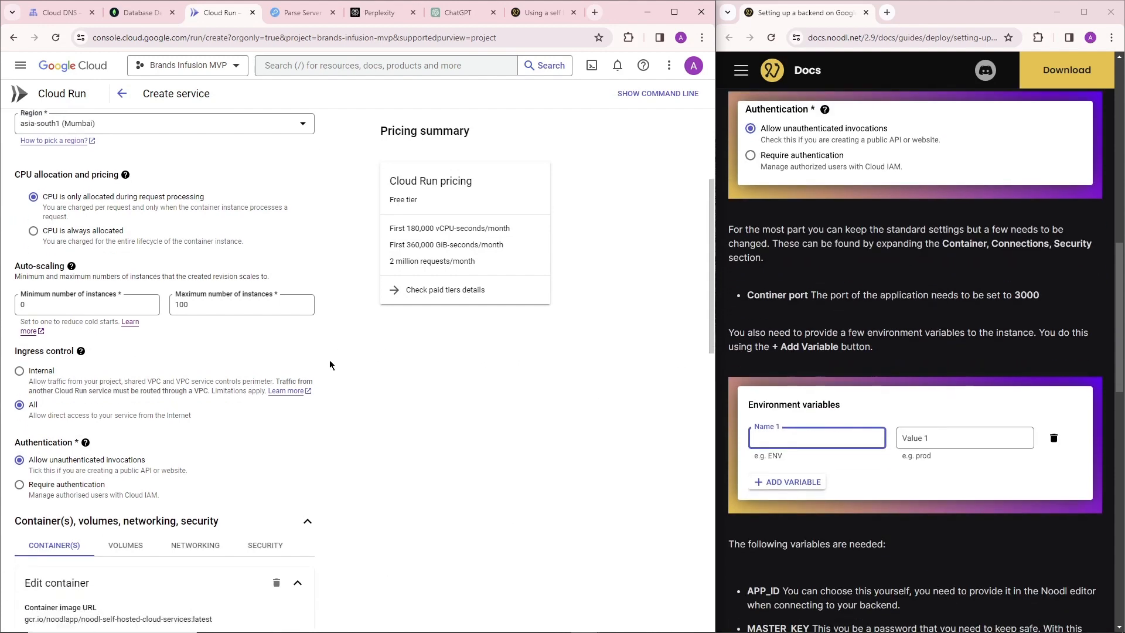
{"action": "left_click", "coordinate": [78, 294]}
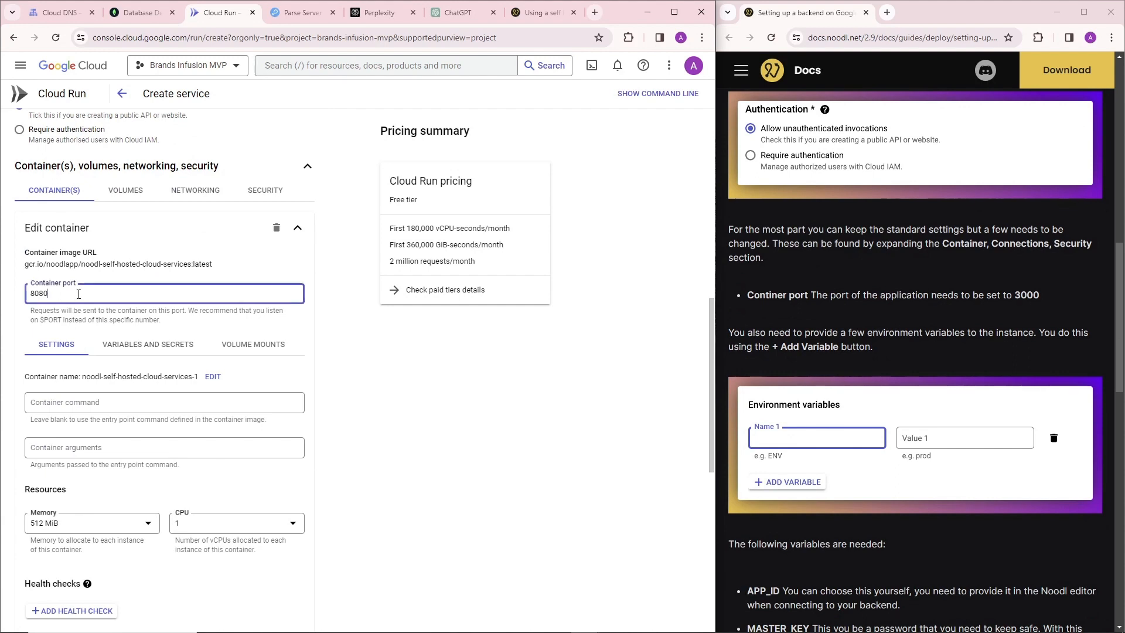
{"action": "double_click", "coordinate": [78, 295]}
{"action": "key", "text": "BackSpace"}
{"action": "type", "text": "3000"}
{"action": "scroll", "coordinate": [61, 352], "scroll_direction": "down", "scroll_amount": 2}
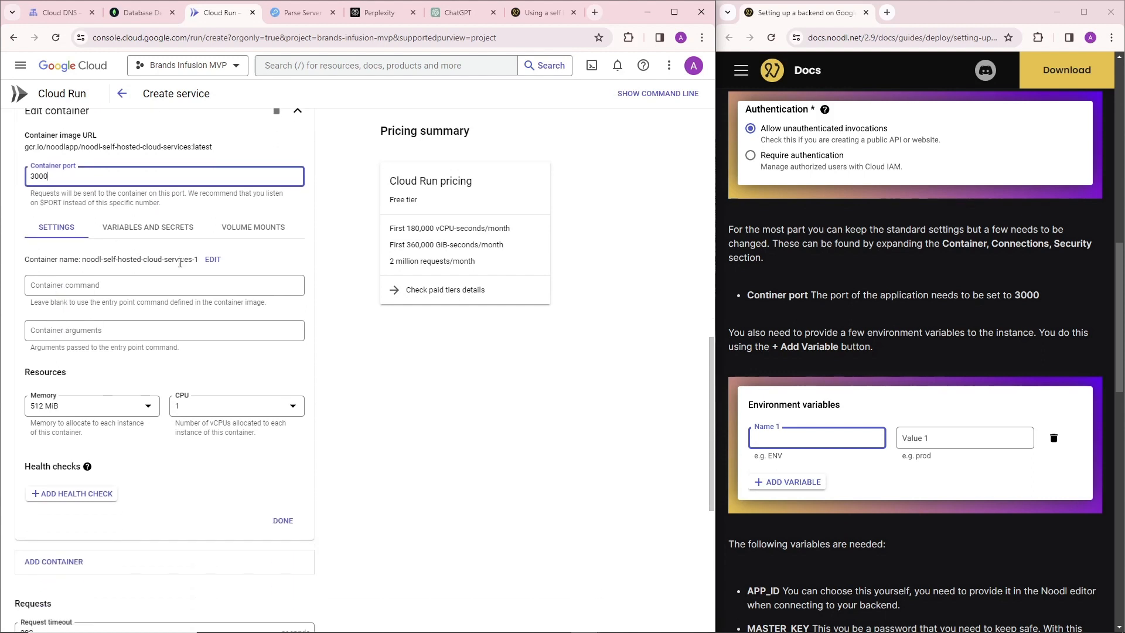
Open the container name for editing and extend the service name to bi-backend-dev-ser.
{"action": "left_click", "coordinate": [213, 259]}
{"action": "triple_click", "coordinate": [169, 264]}
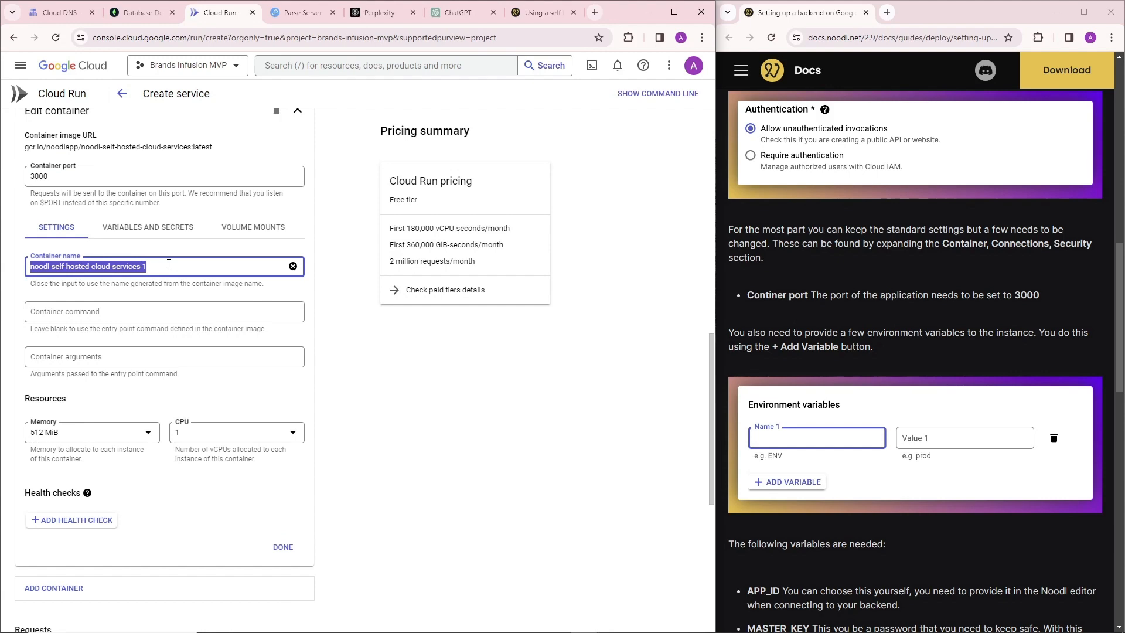
{"action": "scroll", "coordinate": [169, 264], "scroll_direction": "up", "scroll_amount": 10}
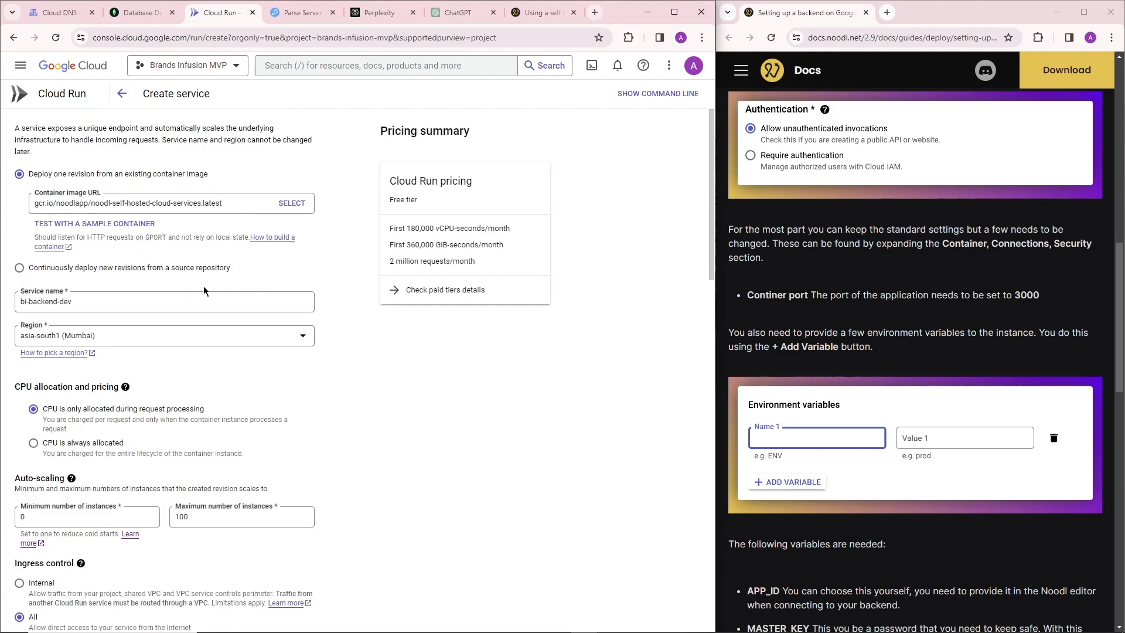
{"action": "scroll", "coordinate": [204, 291], "scroll_direction": "down", "scroll_amount": 12}
{"action": "scroll", "coordinate": [45, 297], "scroll_direction": "up", "scroll_amount": 12}
{"action": "left_click", "coordinate": [97, 301]}
{"action": "type", "text": "-service"}
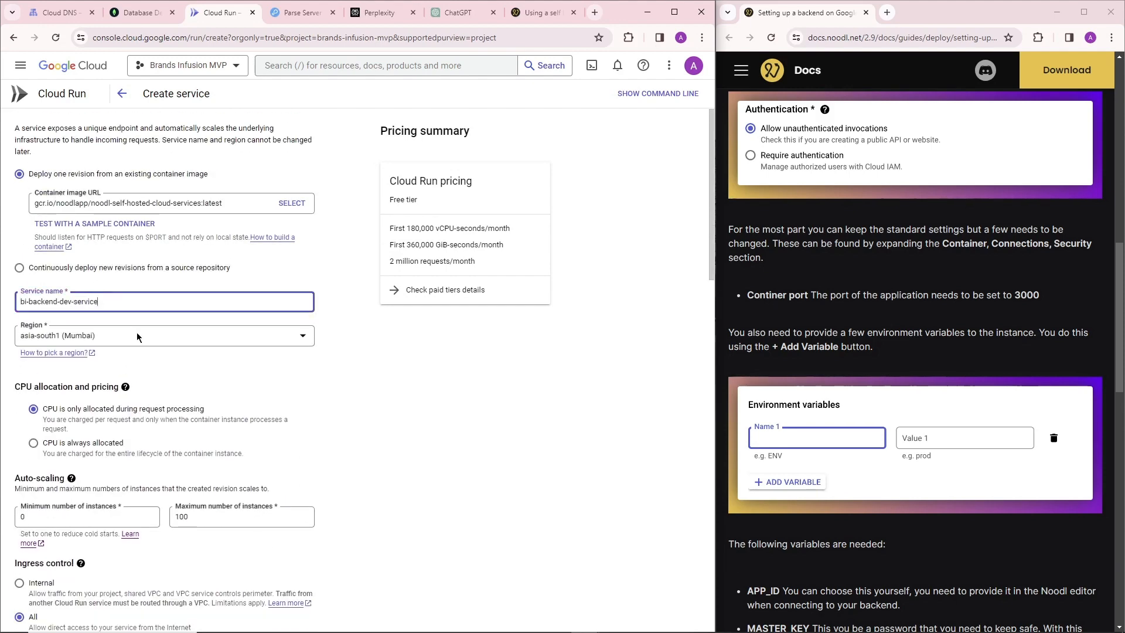
Rename the container as bi-backend-dev-container-1.
{"action": "scroll", "coordinate": [137, 337], "scroll_direction": "down", "scroll_amount": 10}
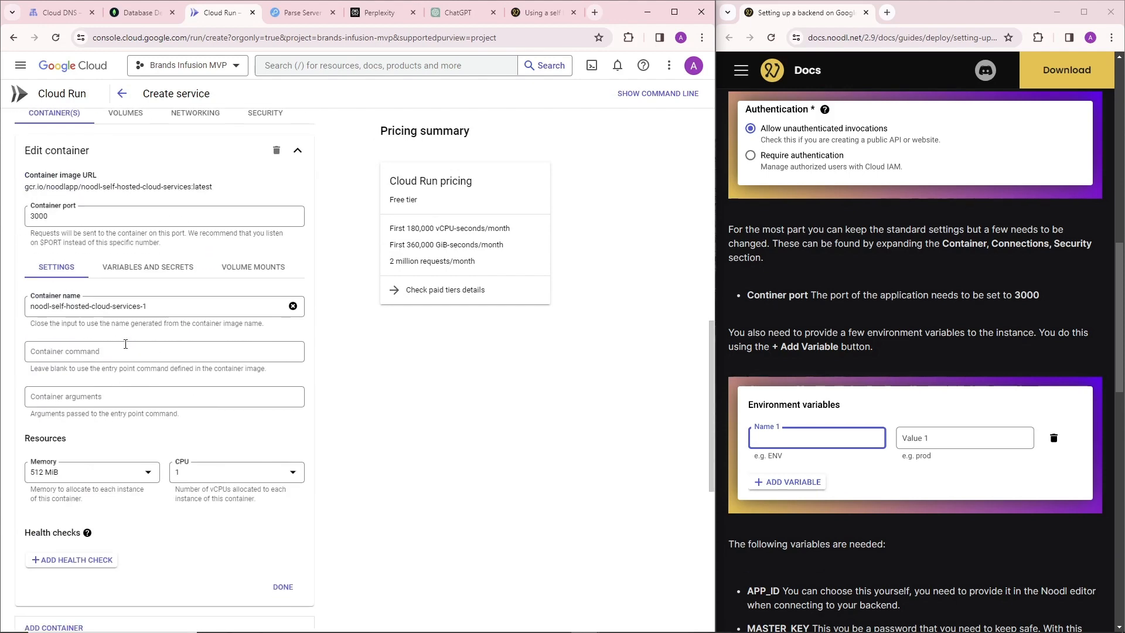
{"action": "triple_click", "coordinate": [157, 304]}
{"action": "type", "text": "bi"}
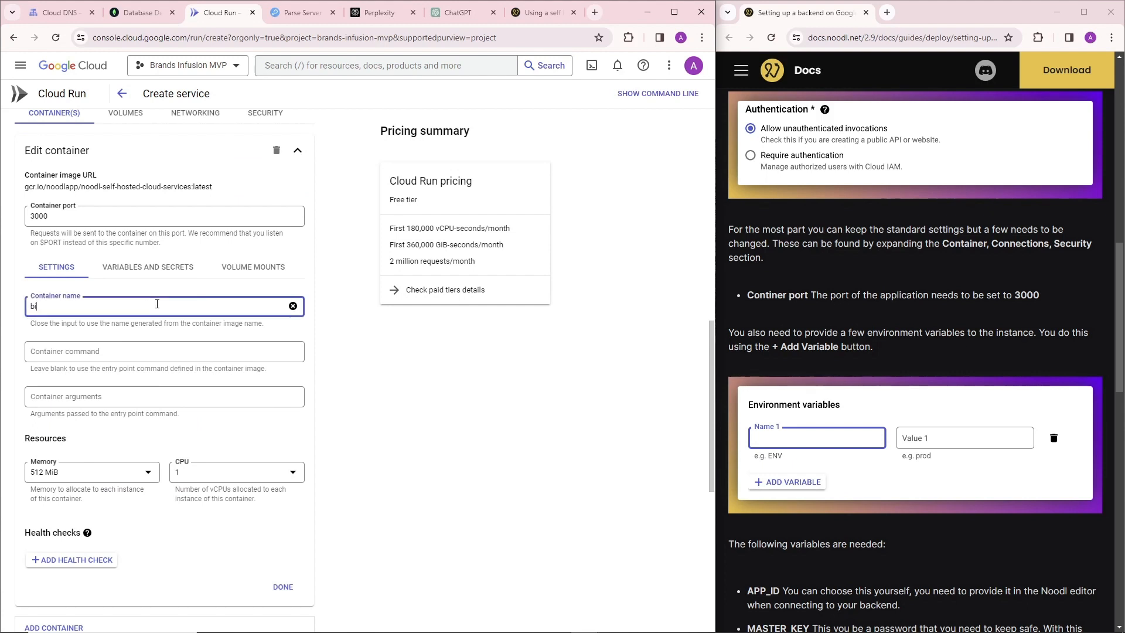
{"action": "type", "text": "-backend"}
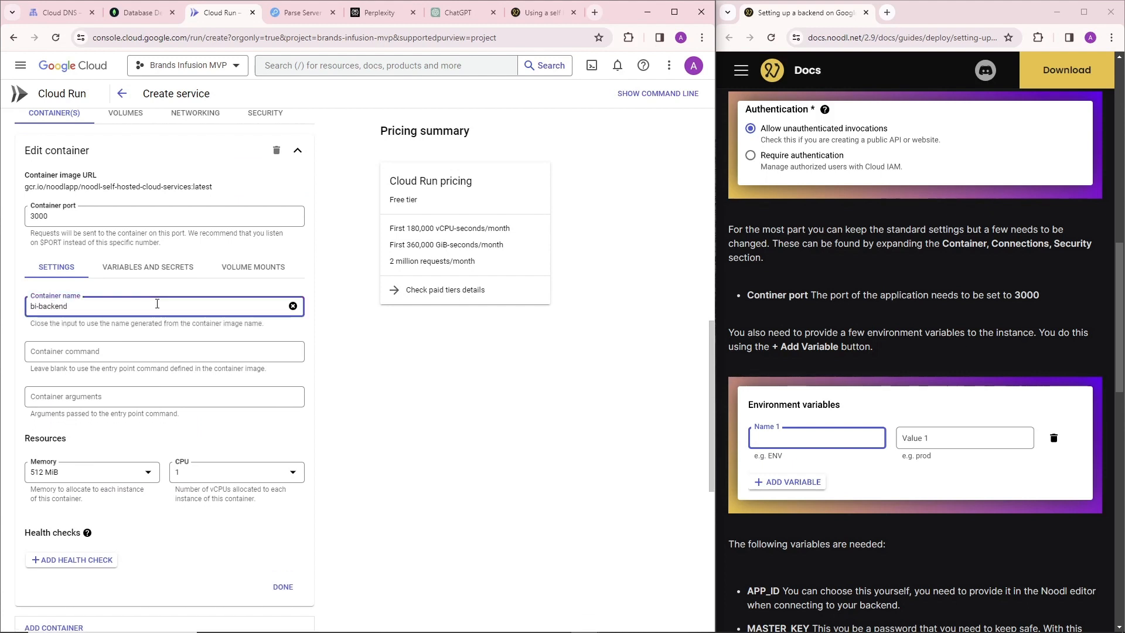
{"action": "type", "text": "-dev-"}
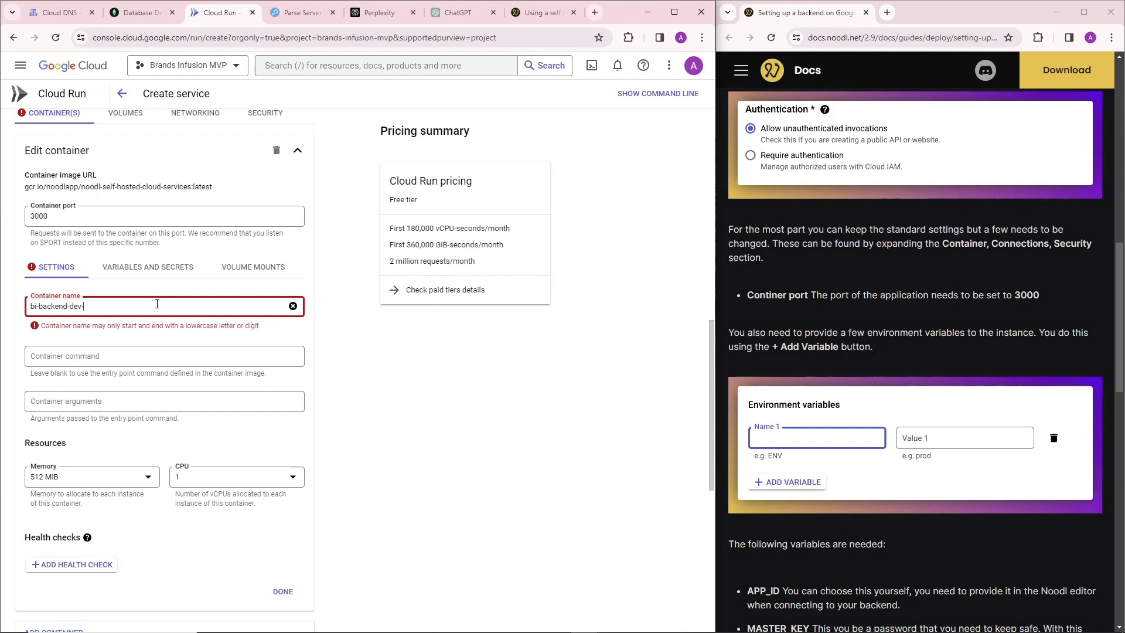
{"action": "type", "text": "contain"}
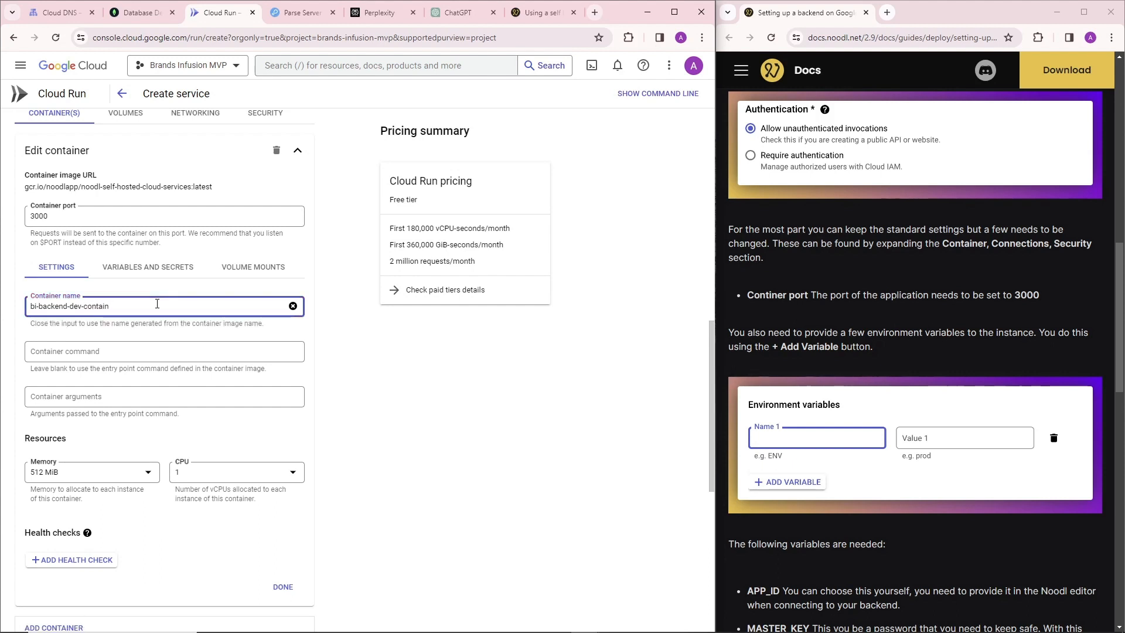
{"action": "type", "text": "er-1"}
{"action": "left_click", "coordinate": [162, 325]}
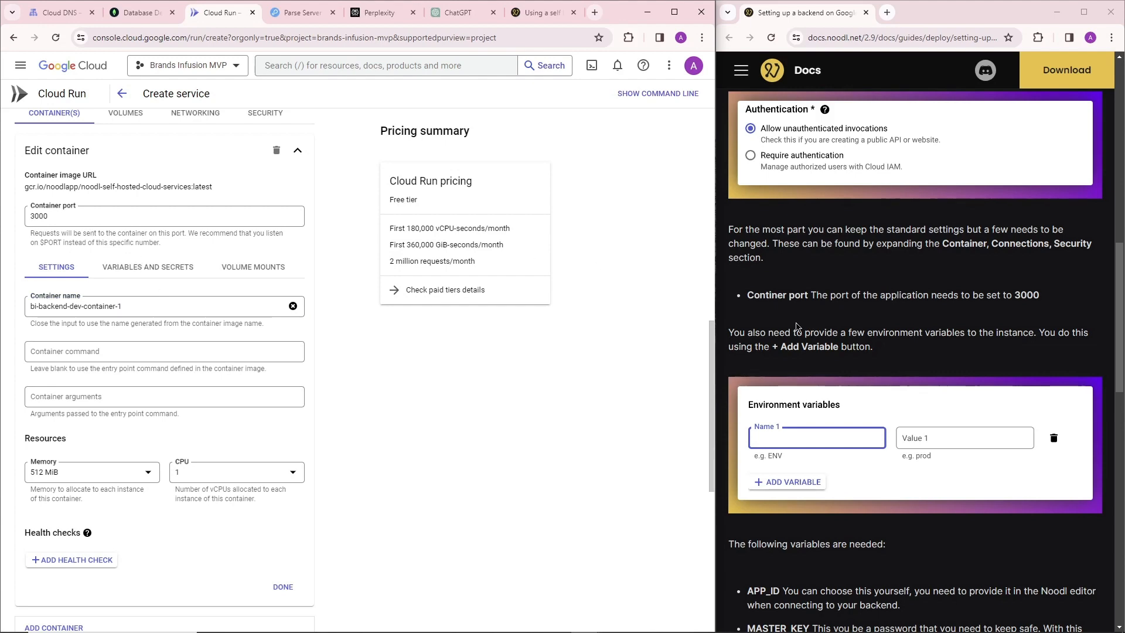
Check the guide for the required environment variables and open the container's variables and secrets settings.
{"action": "scroll", "coordinate": [818, 320], "scroll_direction": "down", "scroll_amount": 1}
{"action": "scroll", "coordinate": [771, 222], "scroll_direction": "up", "scroll_amount": 4}
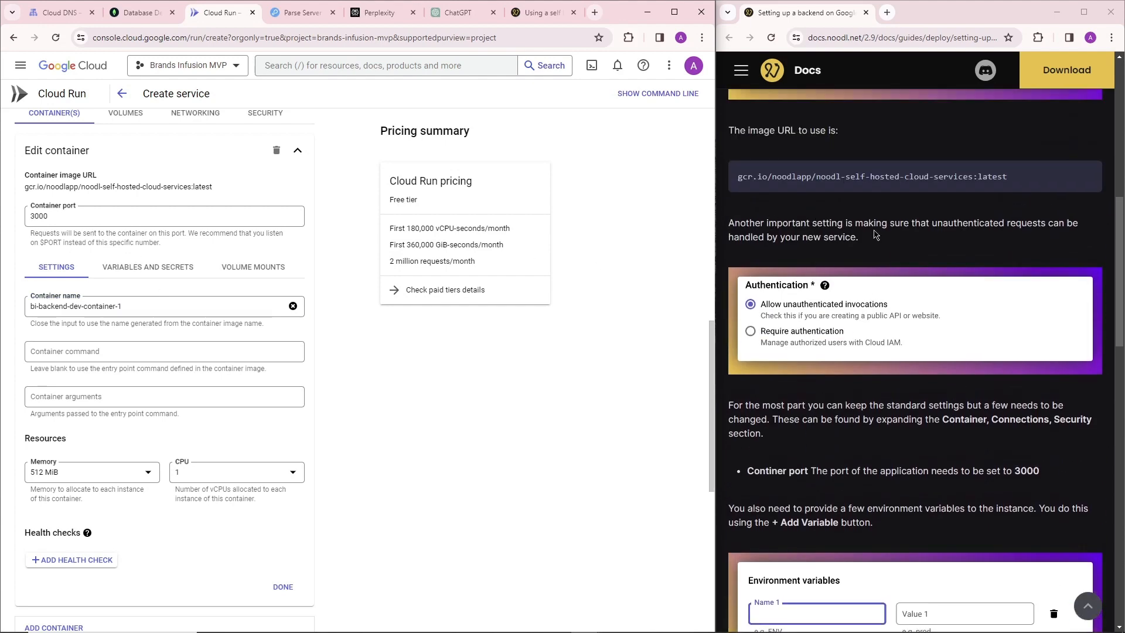
{"action": "scroll", "coordinate": [817, 304], "scroll_direction": "down", "scroll_amount": 1}
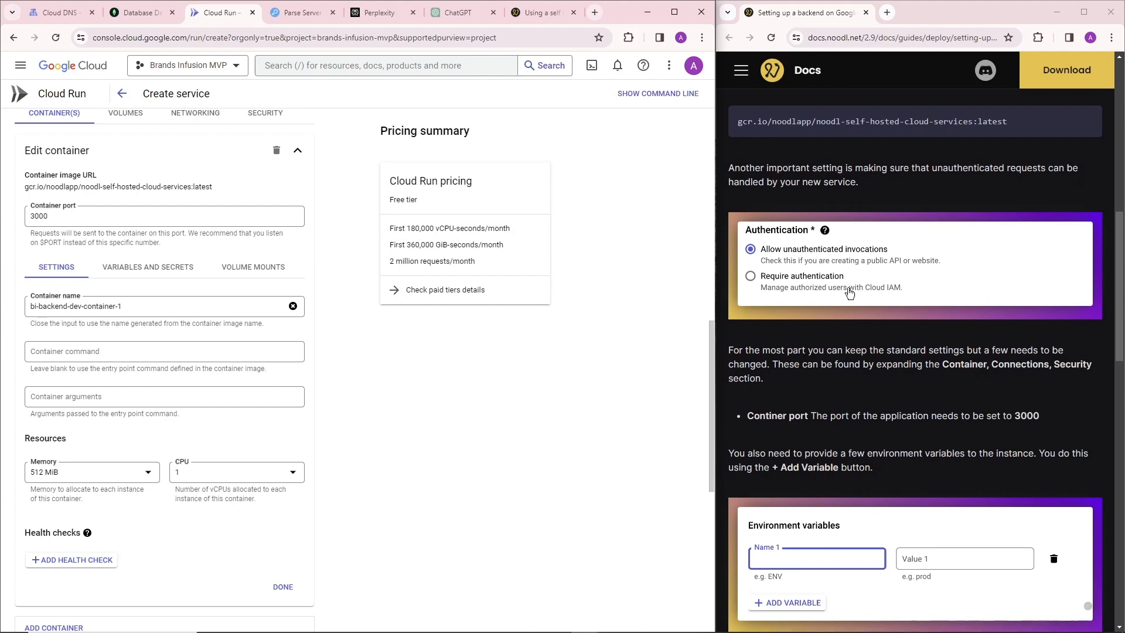
{"action": "scroll", "coordinate": [827, 309], "scroll_direction": "down", "scroll_amount": 5}
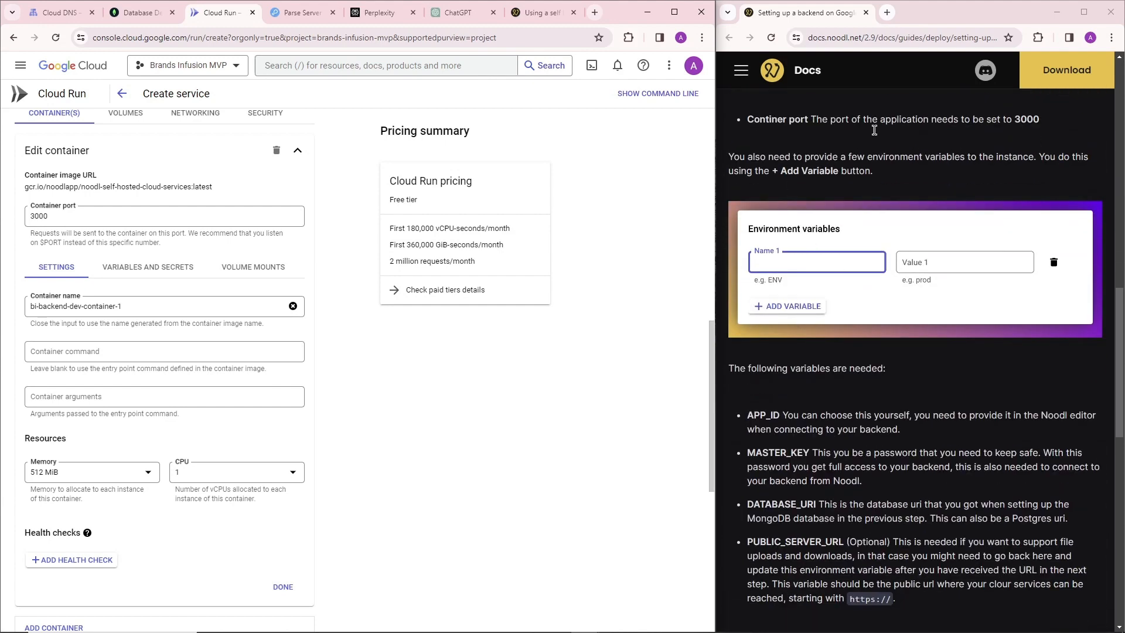
{"action": "scroll", "coordinate": [874, 130], "scroll_direction": "down", "scroll_amount": 3}
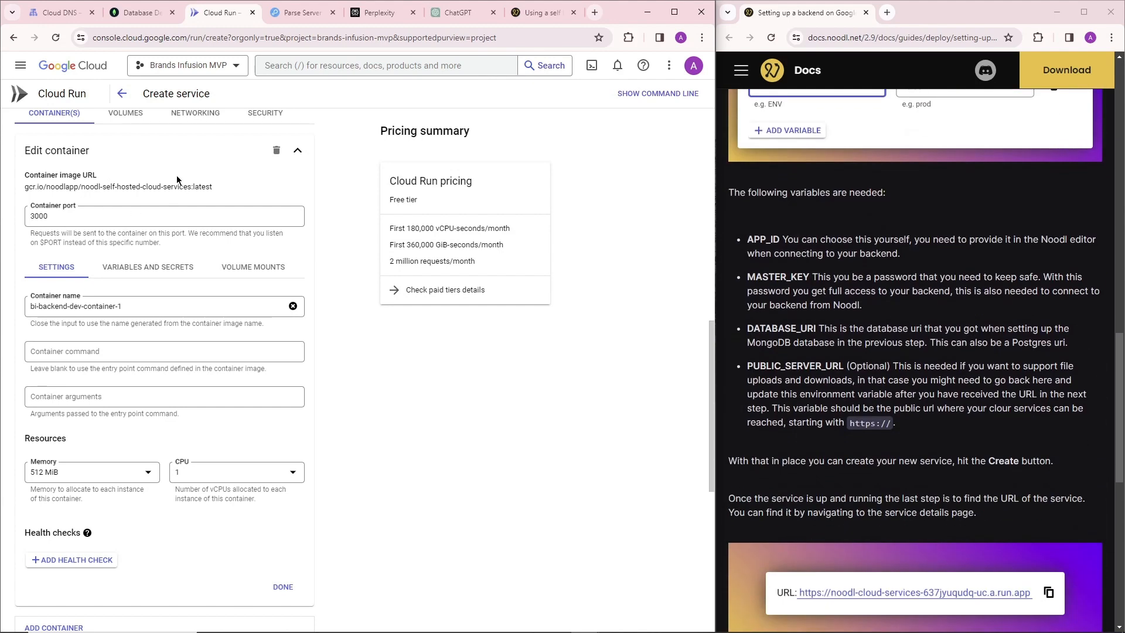
{"action": "scroll", "coordinate": [152, 338], "scroll_direction": "down", "scroll_amount": 7}
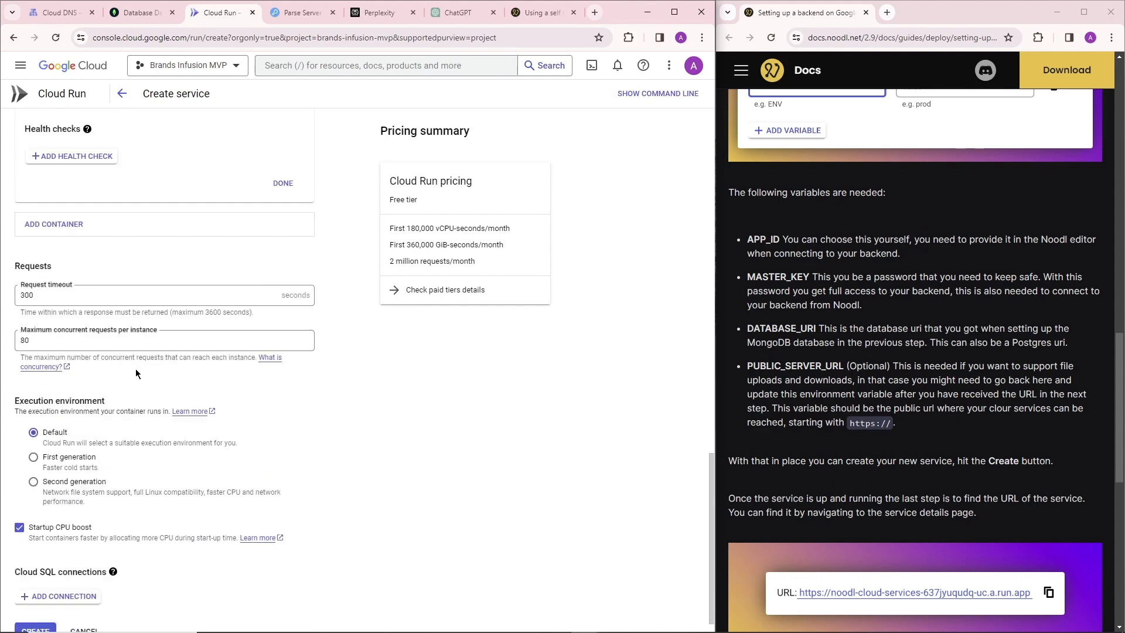
{"action": "scroll", "coordinate": [128, 388], "scroll_direction": "up", "scroll_amount": 7}
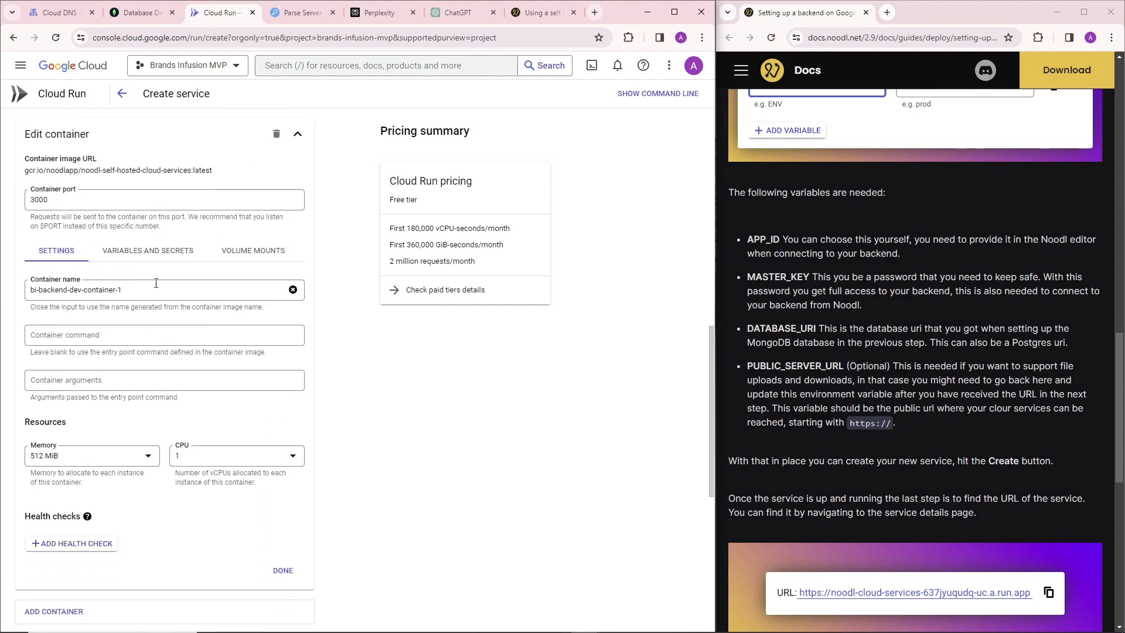
{"action": "left_click", "coordinate": [156, 257]}
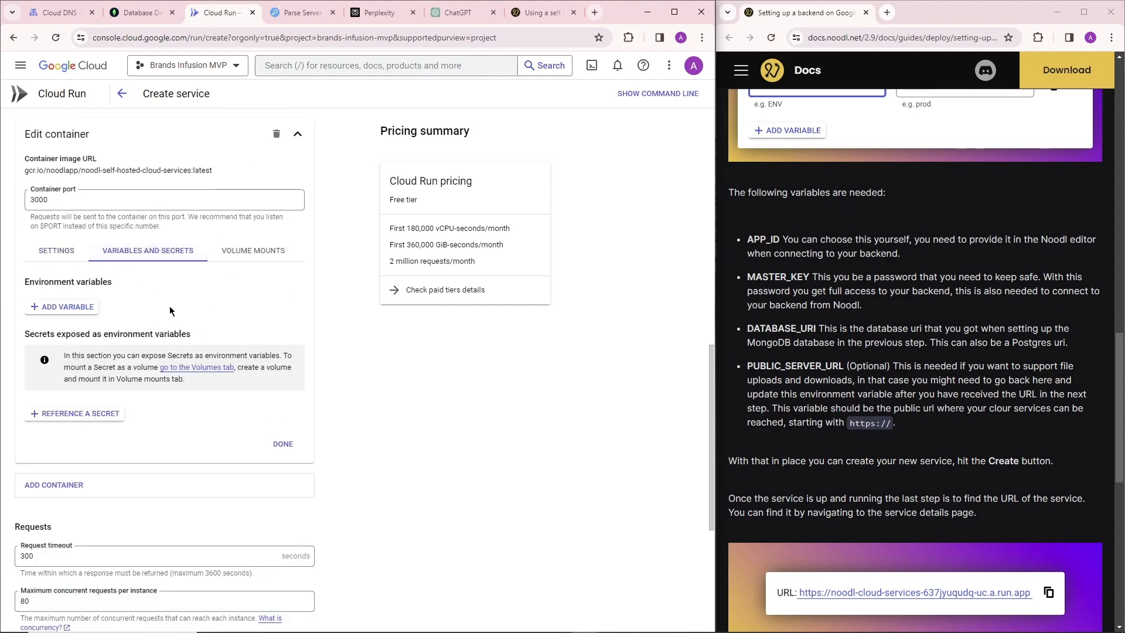
Add an environment variable named APP_ID to the container, using the name from the guide.
{"action": "left_click", "coordinate": [67, 308]}
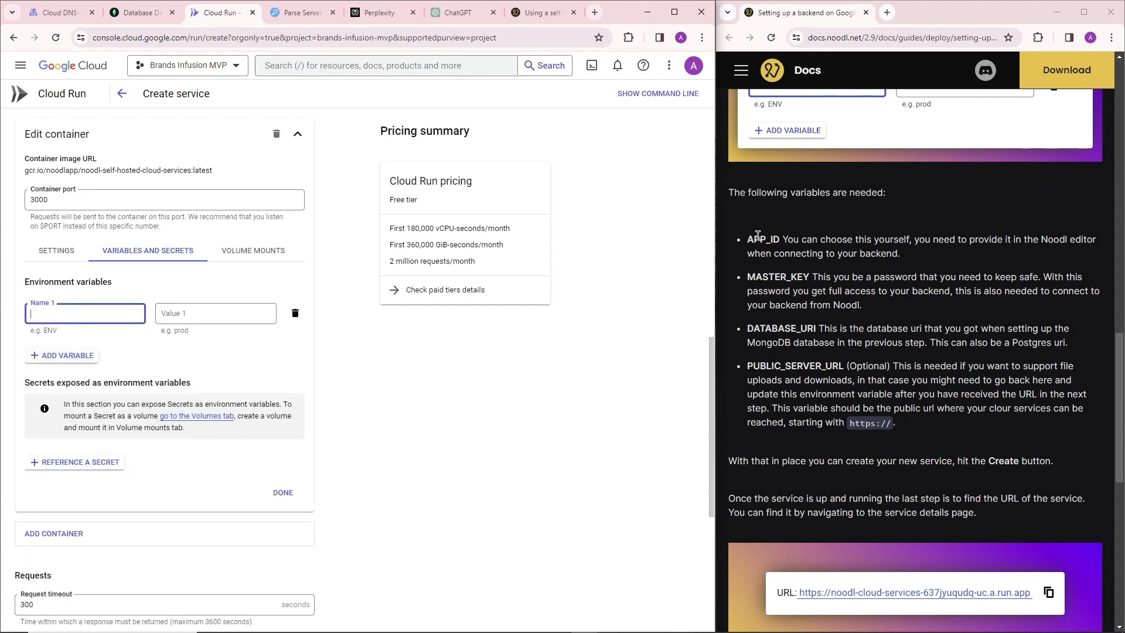
{"action": "left_click_drag", "start_coordinate": [750, 235], "coordinate": [779, 236]}
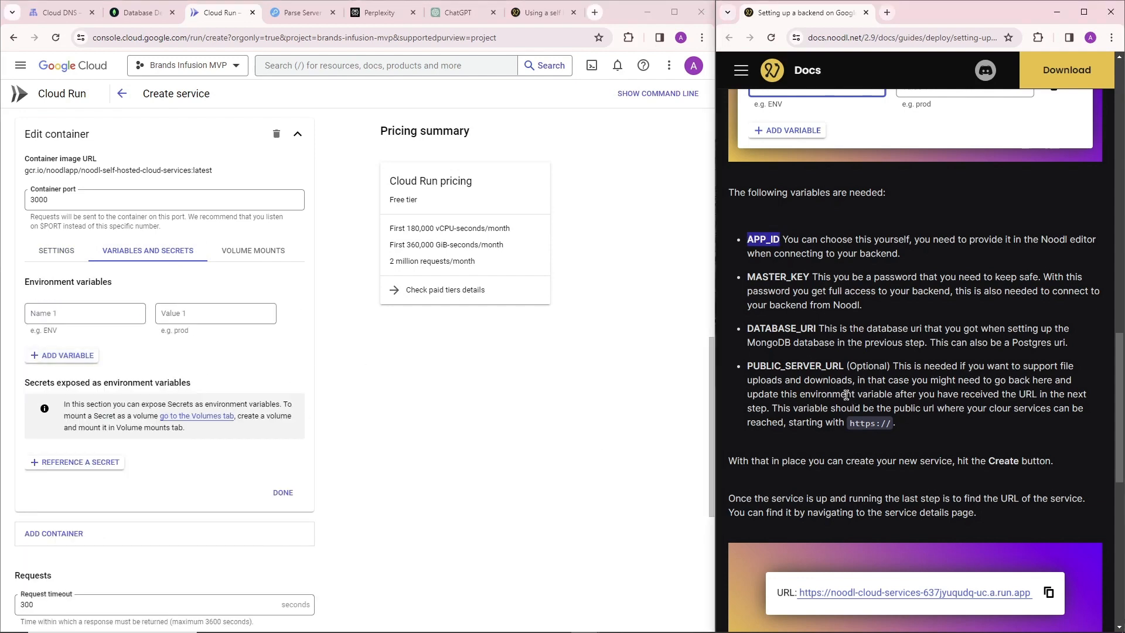
{"action": "key", "text": "ctrl+c"}
{"action": "left_click", "coordinate": [116, 321]}
{"action": "key", "text": "ctrl+v"}
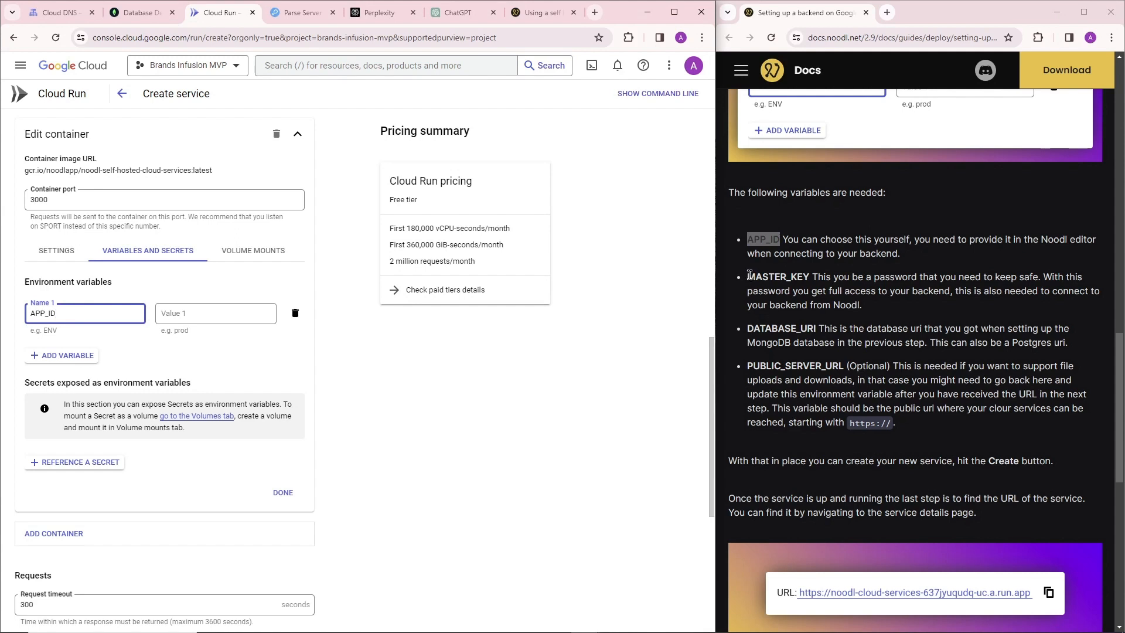
Add two more environment variables named MASTER_KEY and DATABASE_URI, copying the names from the guide.
{"action": "left_click_drag", "start_coordinate": [749, 275], "coordinate": [812, 276]}
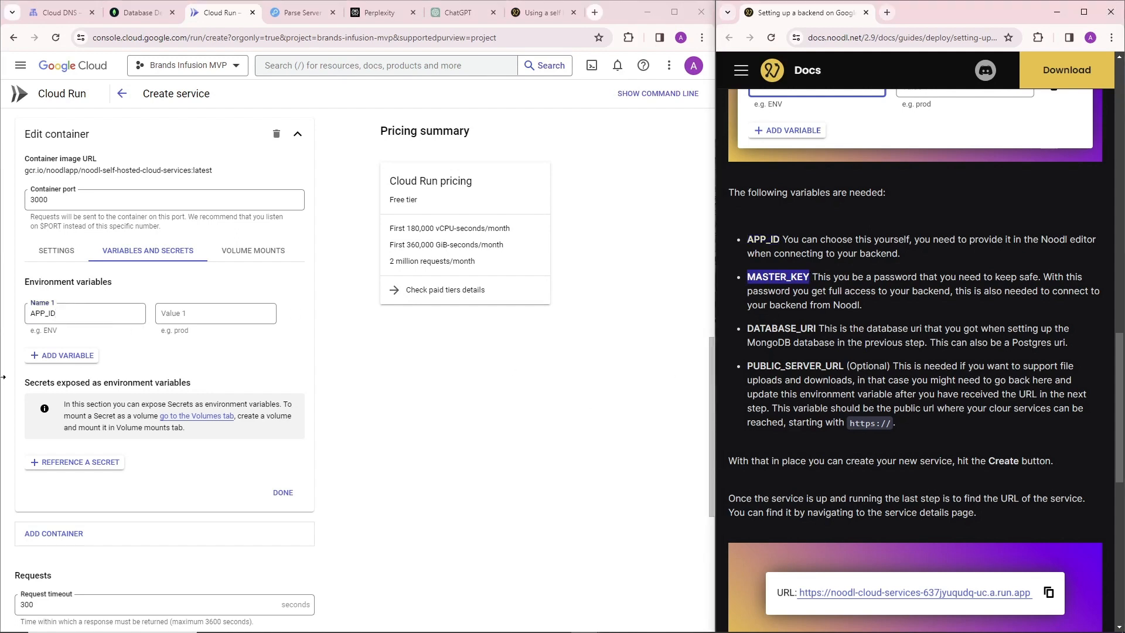
{"action": "left_click", "coordinate": [76, 355]}
{"action": "key", "text": "ctrl+v"}
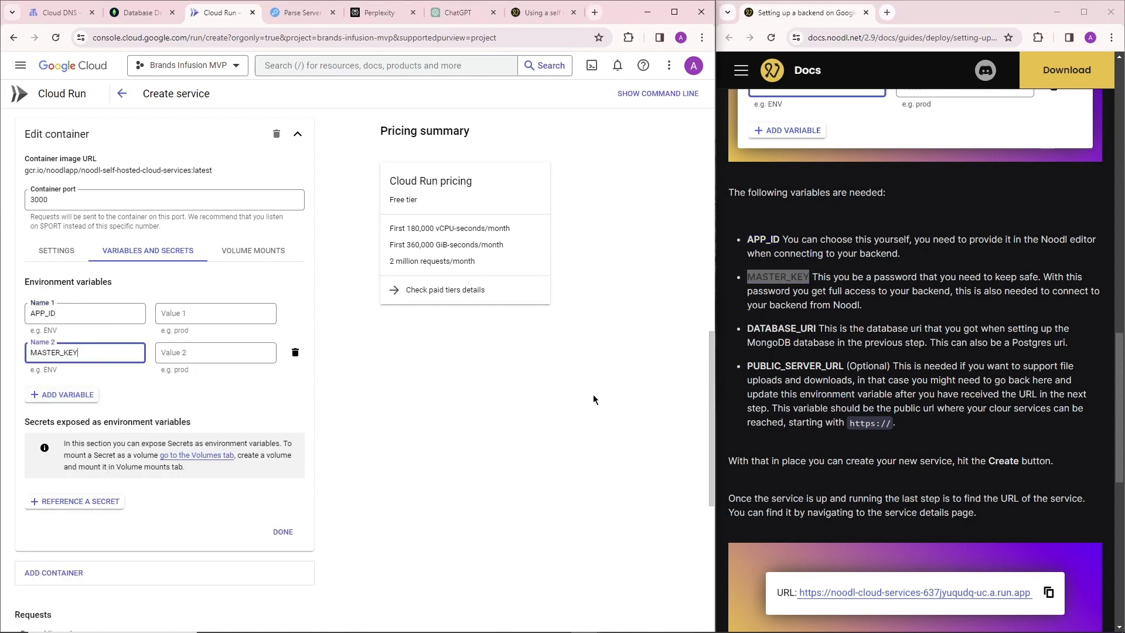
{"action": "mouse_move", "coordinate": [748, 329]}
{"action": "left_mouse_down"}
{"action": "mouse_move", "coordinate": [817, 328]}
{"action": "mouse_move", "coordinate": [746, 330]}
{"action": "left_mouse_up"}
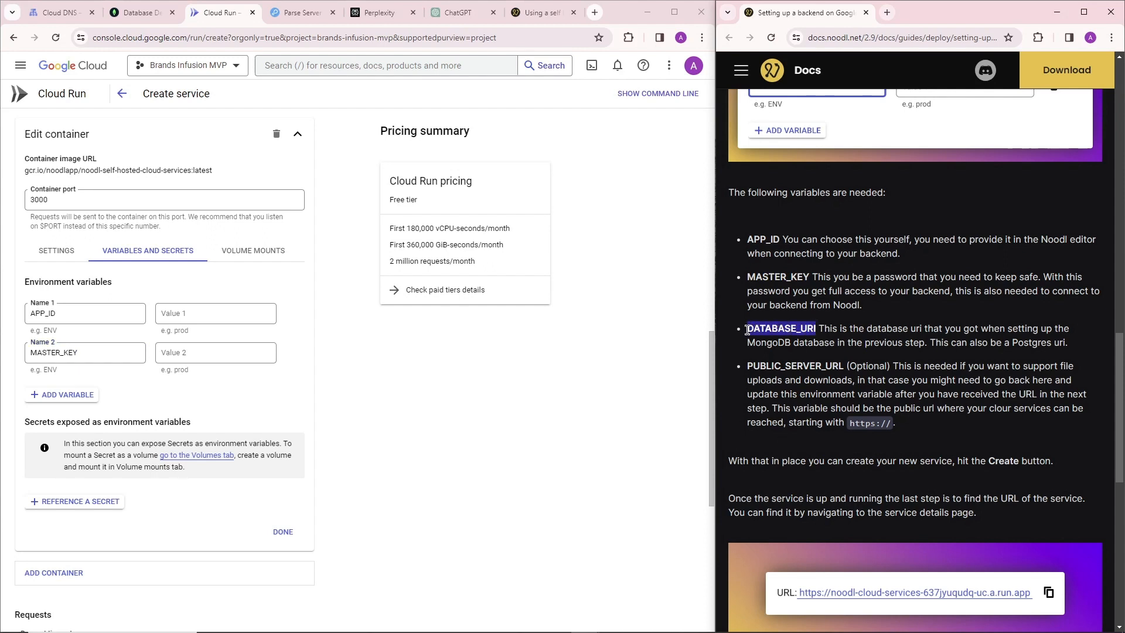
{"action": "left_click", "coordinate": [50, 395]}
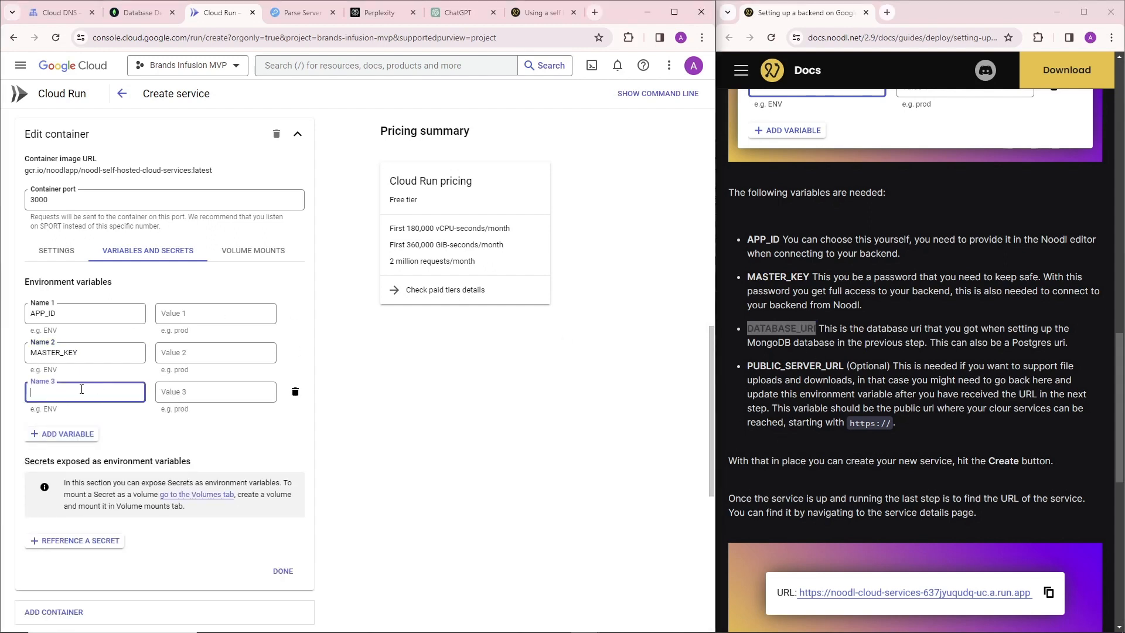
{"action": "key", "text": "ctrl+v"}
Examine the guide's notes on the optional PUBLIC_SERVER_URL variable and the variables required for file storage.
{"action": "left_click_drag", "start_coordinate": [750, 366], "coordinate": [885, 373]}
{"action": "left_click", "coordinate": [898, 360]}
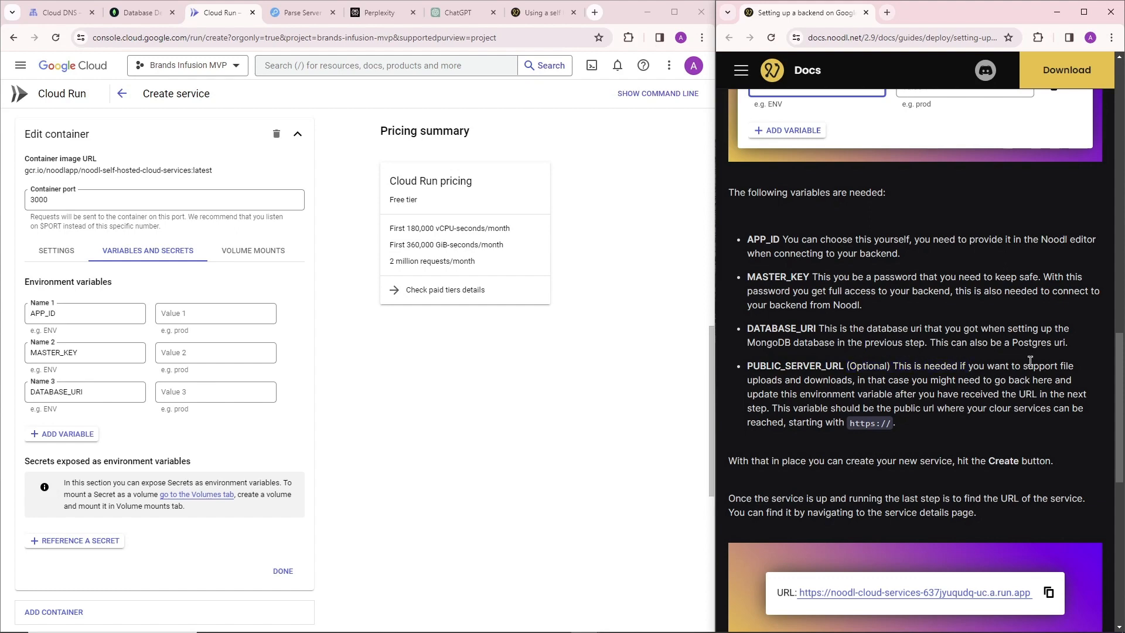
{"action": "left_click_drag", "start_coordinate": [755, 361], "coordinate": [881, 368]}
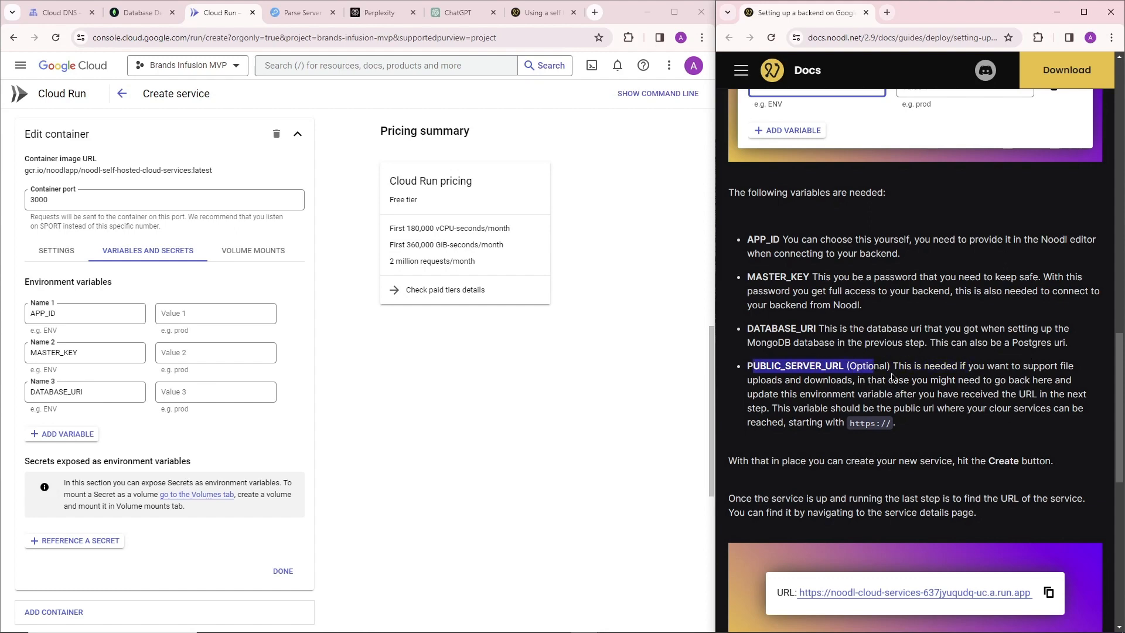
{"action": "left_click", "coordinate": [1005, 368]}
{"action": "scroll", "coordinate": [972, 354], "scroll_direction": "down", "scroll_amount": 8}
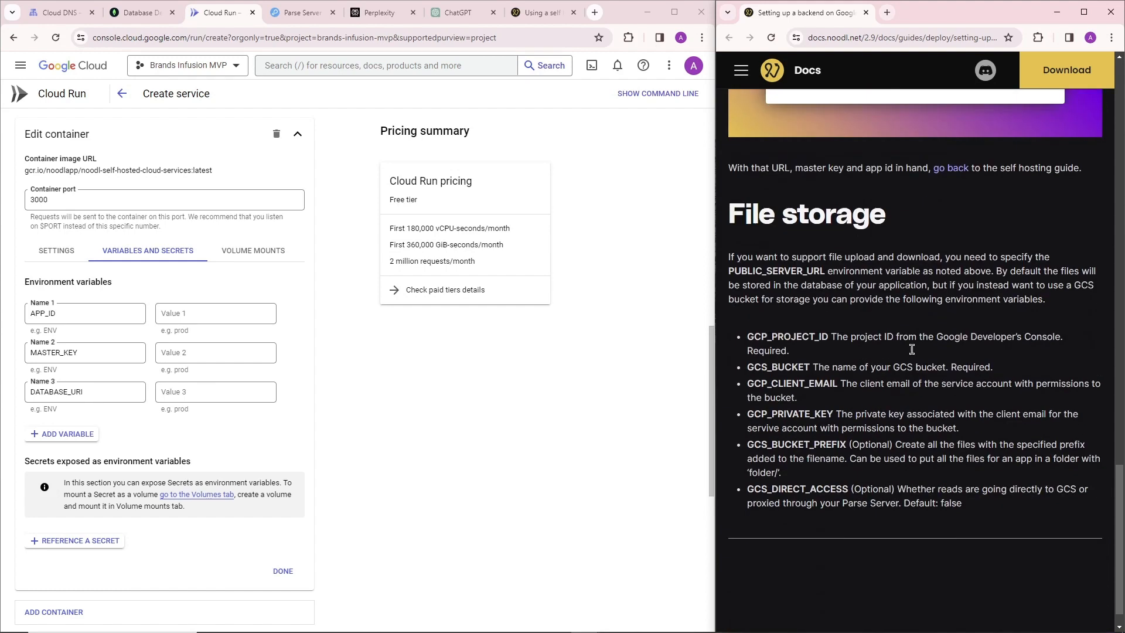
{"action": "left_click_drag", "start_coordinate": [728, 197], "coordinate": [885, 199]}
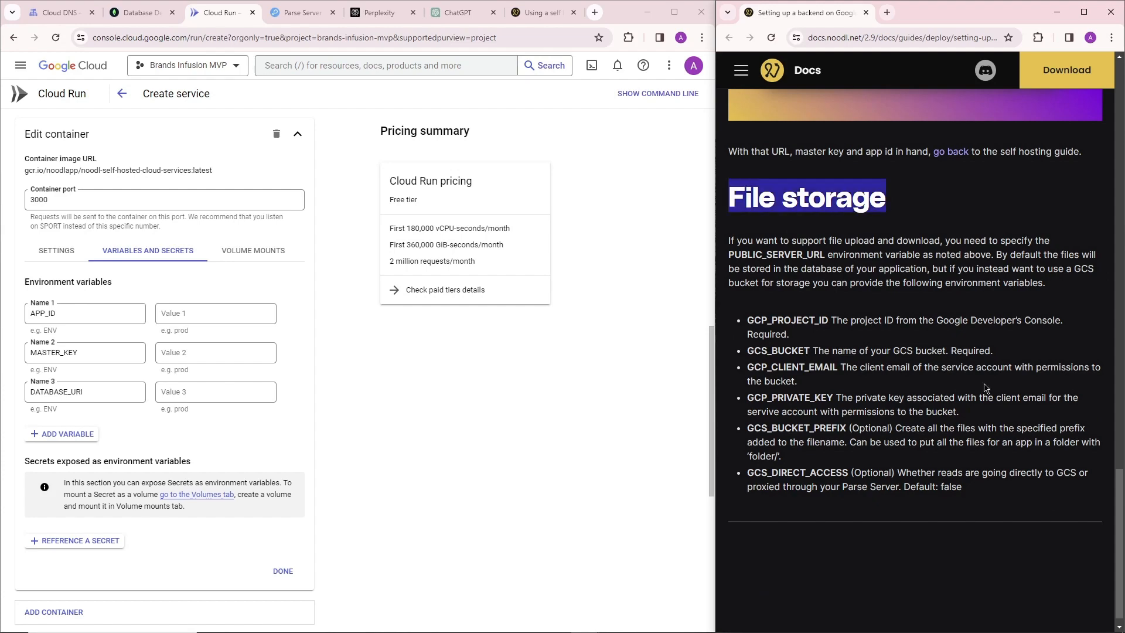
{"action": "scroll", "coordinate": [883, 392], "scroll_direction": "up", "scroll_amount": 8}
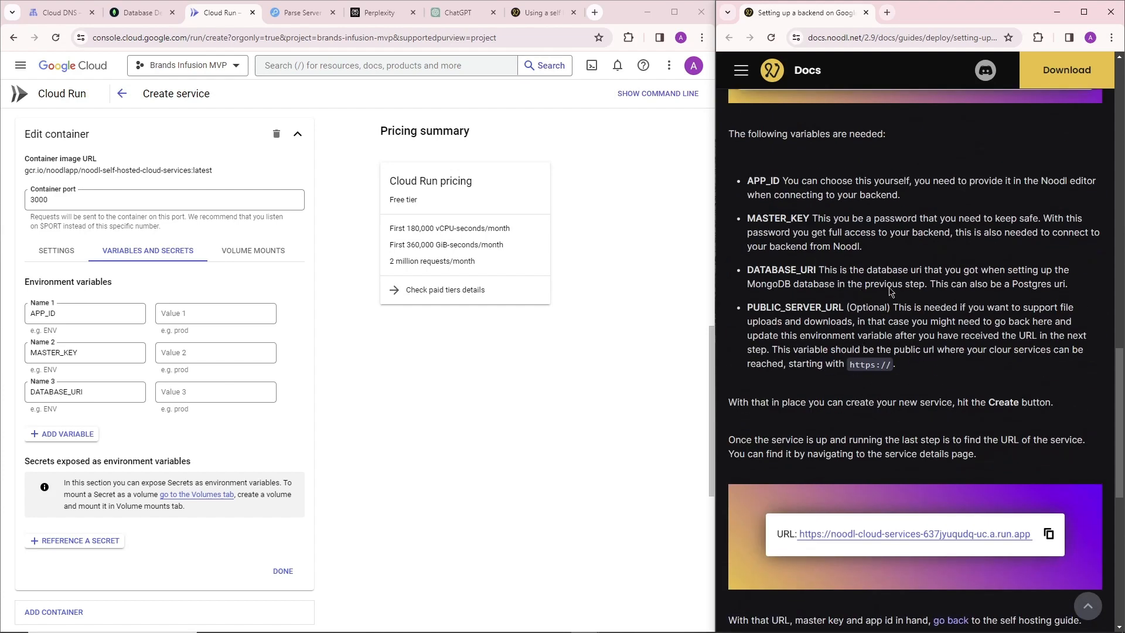
{"action": "scroll", "coordinate": [837, 294], "scroll_direction": "down", "scroll_amount": 4}
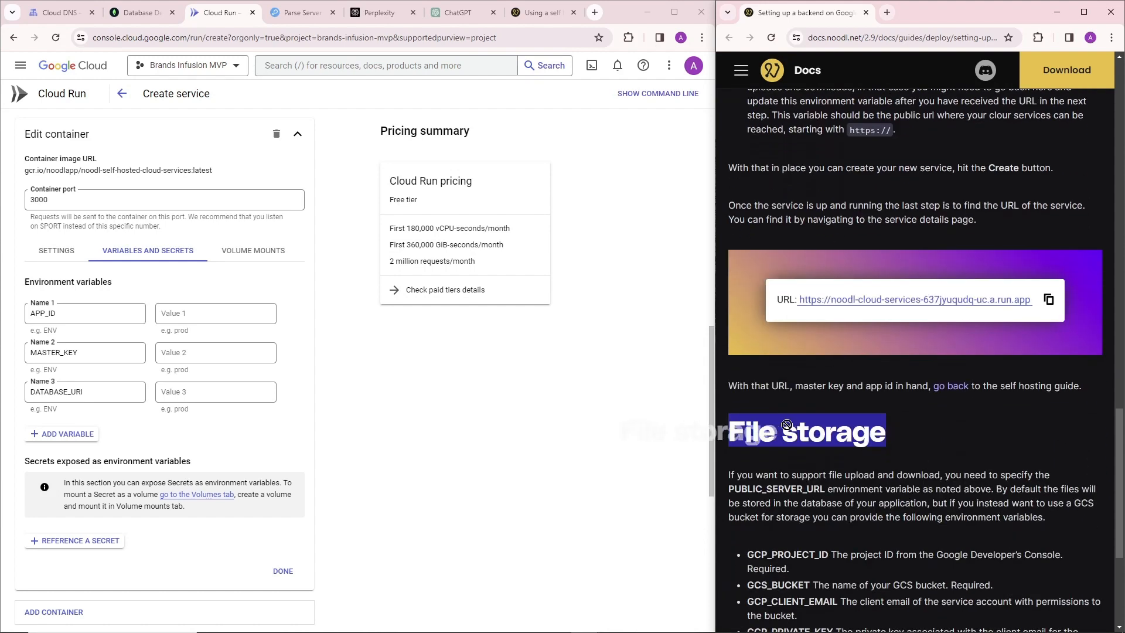
{"action": "left_click", "coordinate": [949, 479]}
{"action": "scroll", "coordinate": [912, 352], "scroll_direction": "up", "scroll_amount": 3}
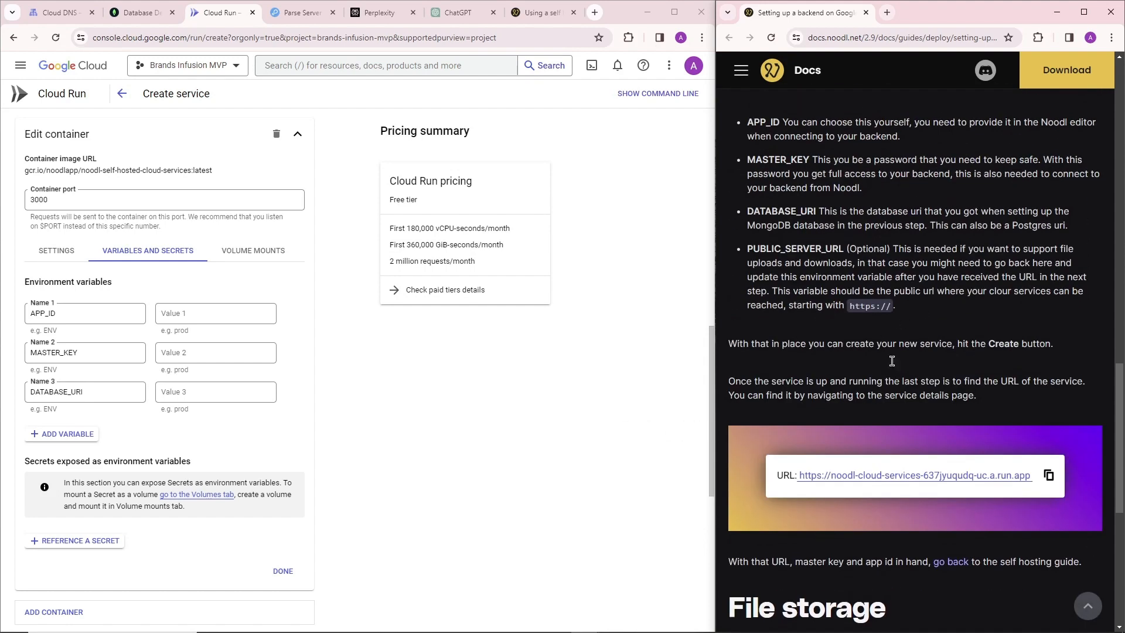
{"action": "scroll", "coordinate": [843, 273], "scroll_direction": "up", "scroll_amount": 5}
{"action": "scroll", "coordinate": [910, 260], "scroll_direction": "down", "scroll_amount": 5}
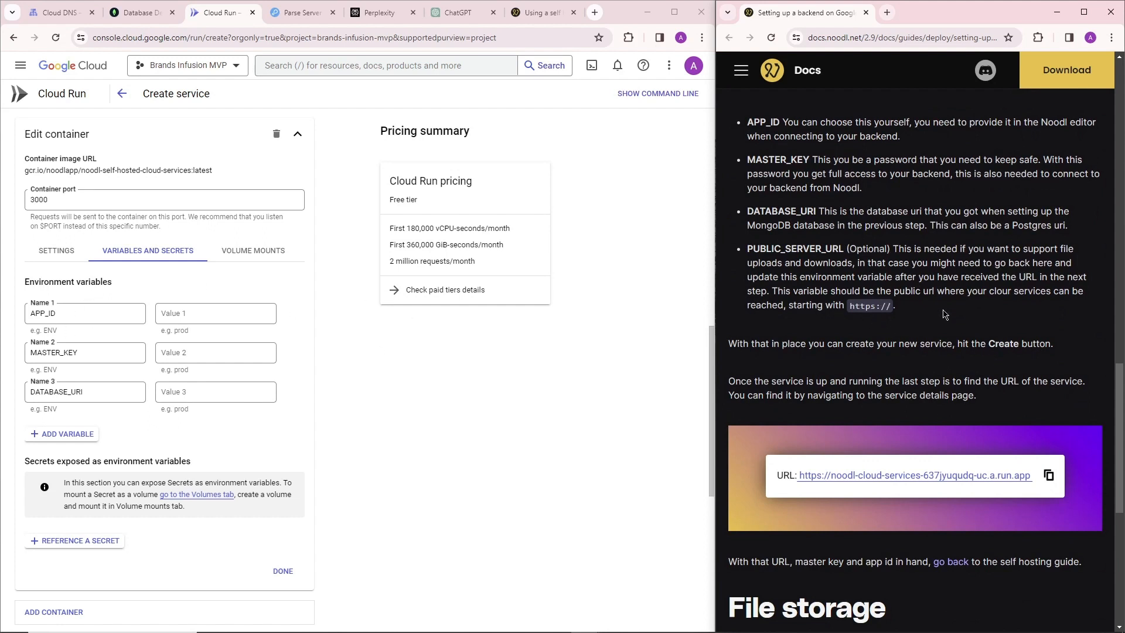
{"action": "scroll", "coordinate": [761, 293], "scroll_direction": "up", "scroll_amount": 1}
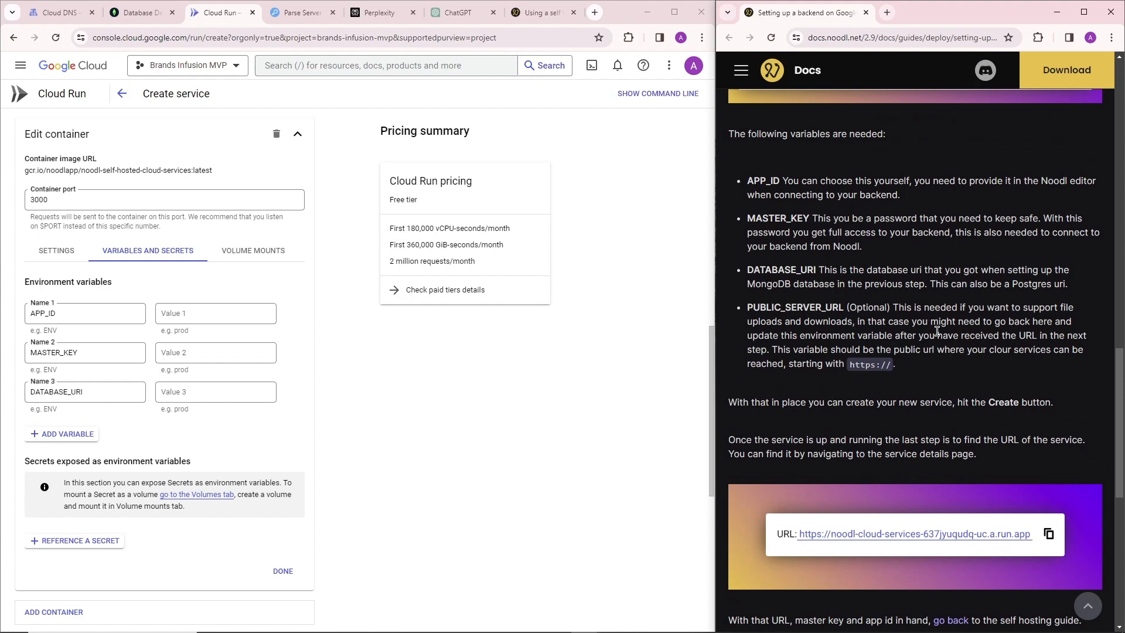
{"action": "scroll", "coordinate": [839, 293], "scroll_direction": "down", "scroll_amount": 2}
{"action": "left_click_drag", "start_coordinate": [765, 286], "coordinate": [981, 287]}
{"action": "left_click", "coordinate": [981, 287]}
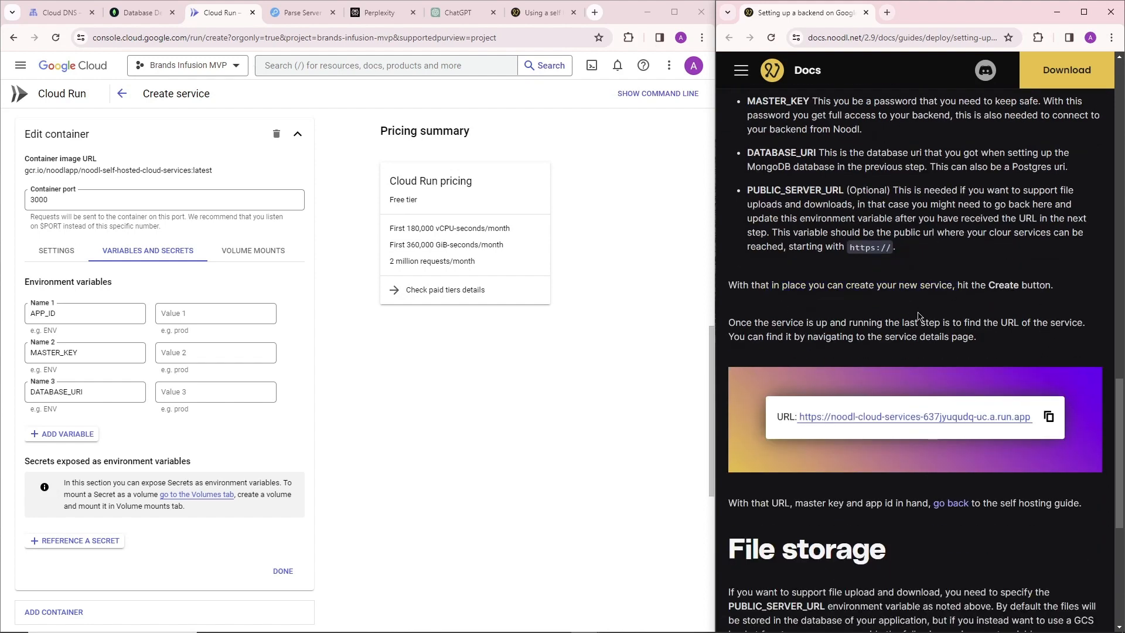
{"action": "scroll", "coordinate": [788, 322], "scroll_direction": "down", "scroll_amount": 3}
{"action": "left_click_drag", "start_coordinate": [750, 334], "coordinate": [872, 322]}
{"action": "left_click", "coordinate": [959, 355]}
{"action": "scroll", "coordinate": [867, 317], "scroll_direction": "up", "scroll_amount": 2}
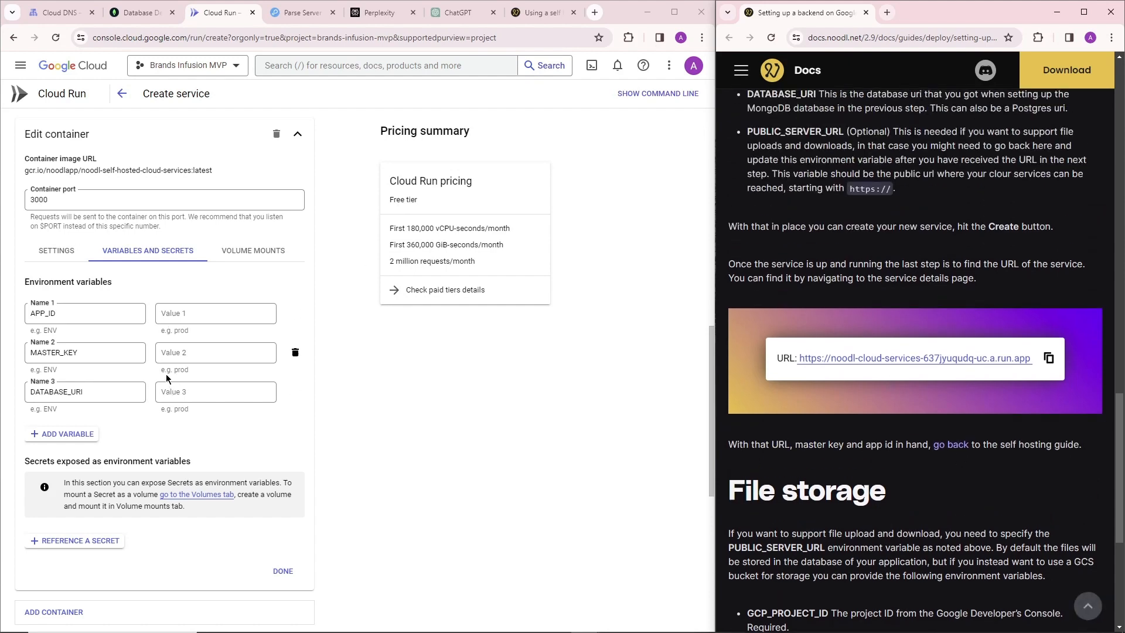
Review the service form and the container's general settings, and create the bi-backend-dev-service service.
{"action": "scroll", "coordinate": [122, 256], "scroll_direction": "down", "scroll_amount": 2}
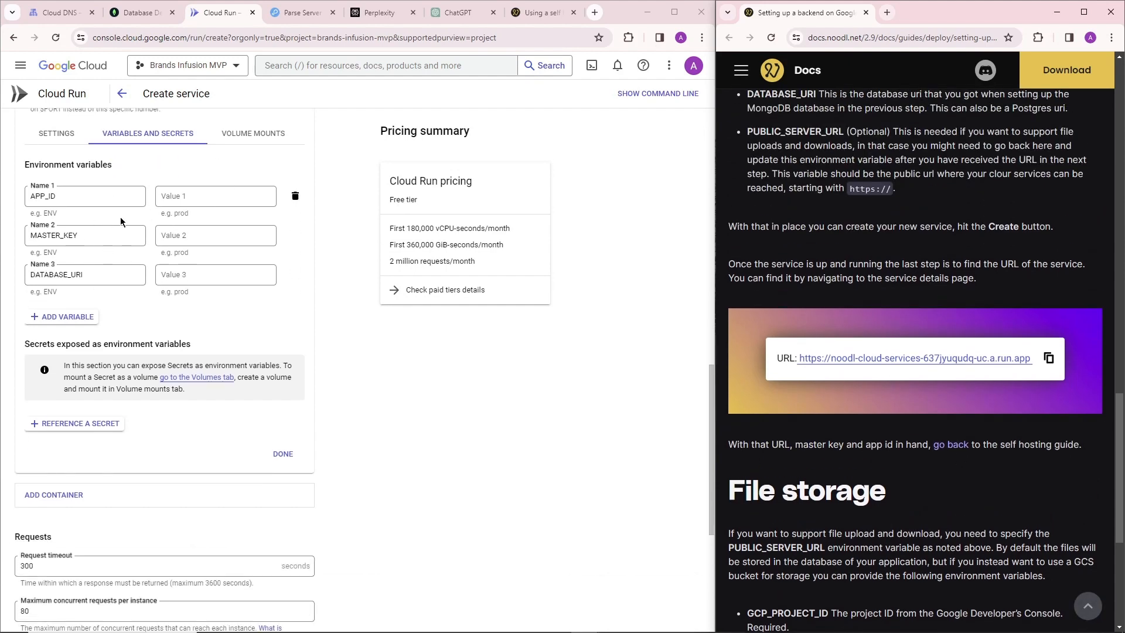
{"action": "scroll", "coordinate": [122, 256], "scroll_direction": "down", "scroll_amount": 5}
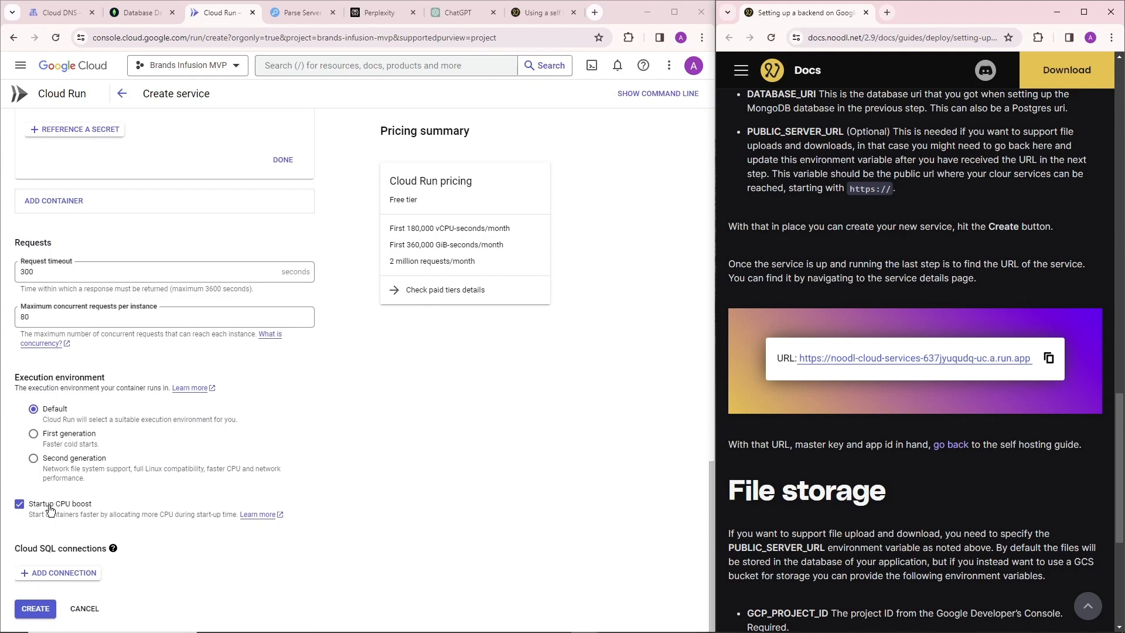
{"action": "scroll", "coordinate": [158, 410], "scroll_direction": "up", "scroll_amount": 8}
{"action": "scroll", "coordinate": [129, 392], "scroll_direction": "up", "scroll_amount": 2}
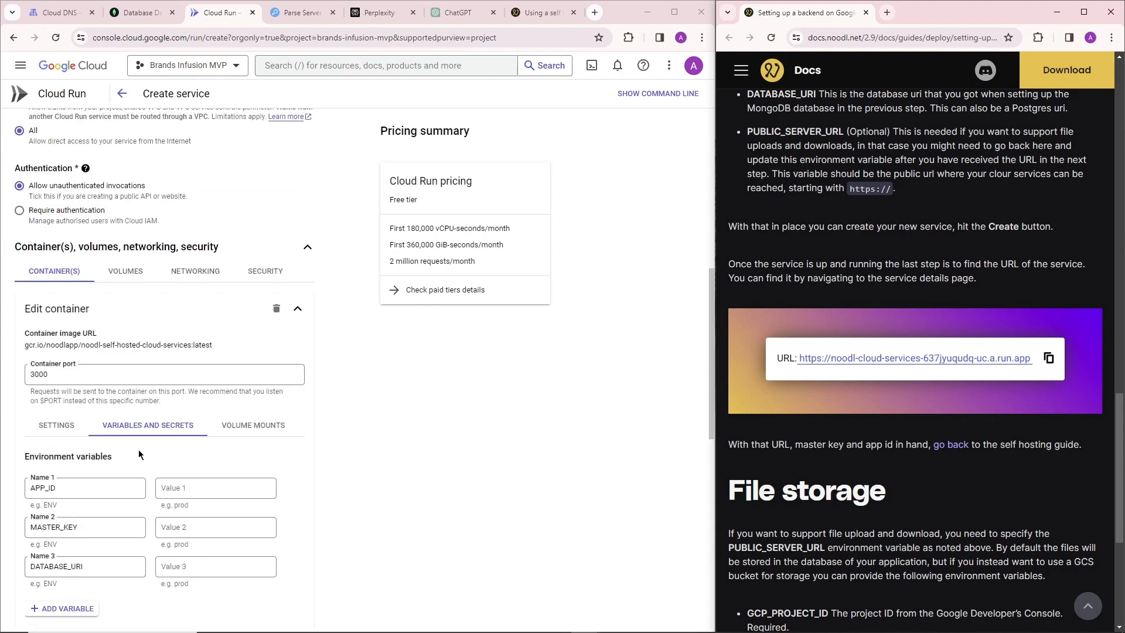
{"action": "left_click", "coordinate": [28, 423]}
{"action": "scroll", "coordinate": [206, 359], "scroll_direction": "down", "scroll_amount": 2}
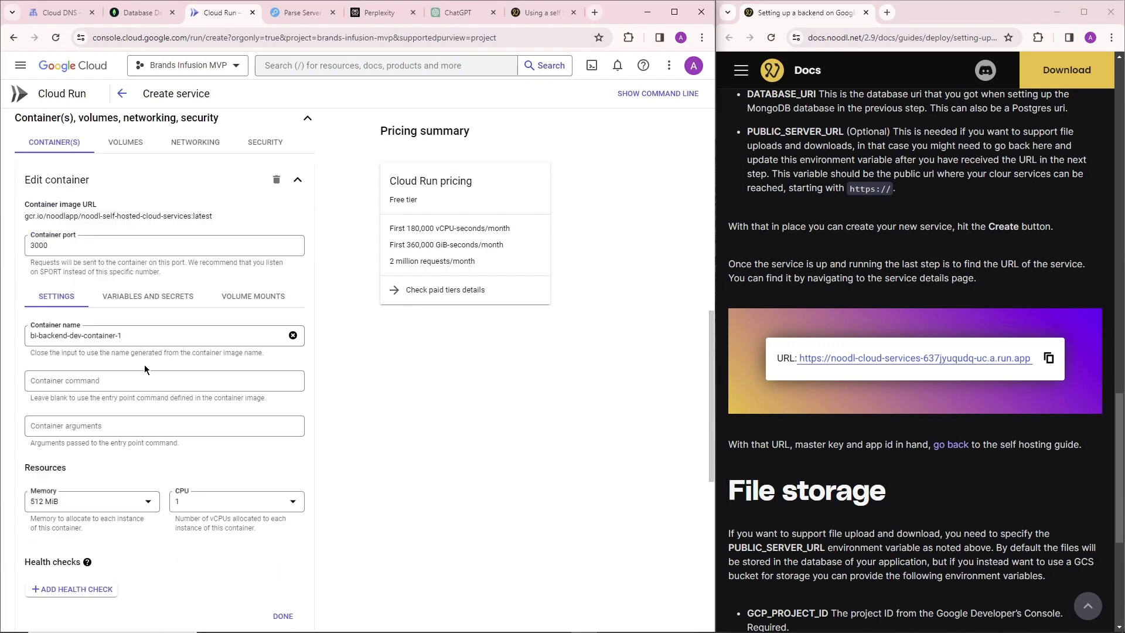
{"action": "scroll", "coordinate": [208, 384], "scroll_direction": "up", "scroll_amount": 5}
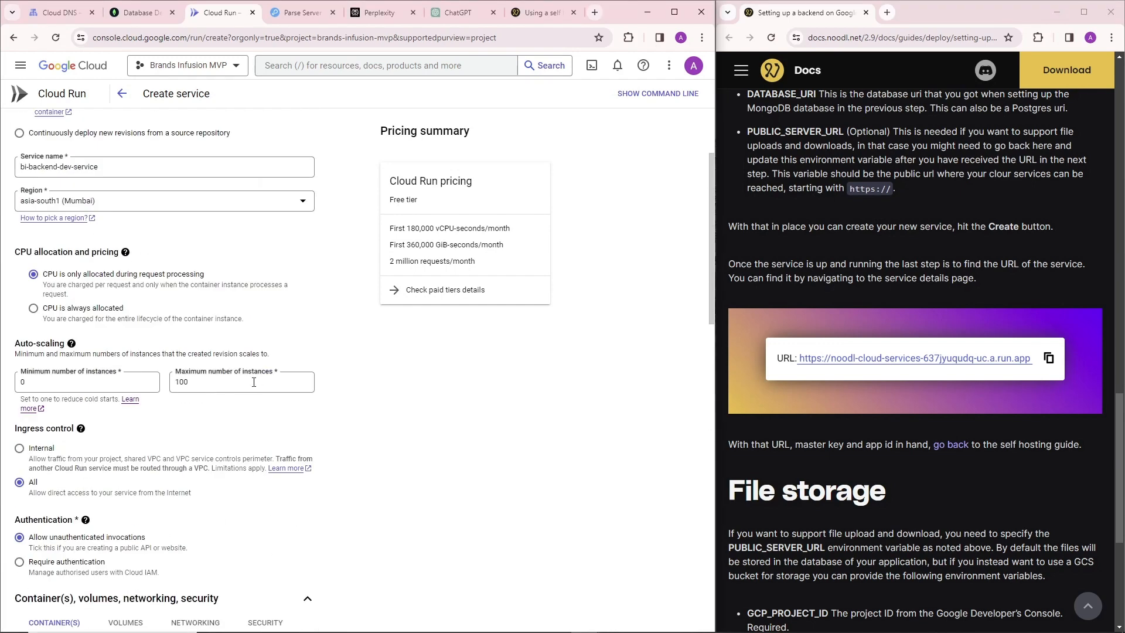
{"action": "scroll", "coordinate": [305, 346], "scroll_direction": "down", "scroll_amount": 2}
{"action": "scroll", "coordinate": [305, 346], "scroll_direction": "up", "scroll_amount": 4}
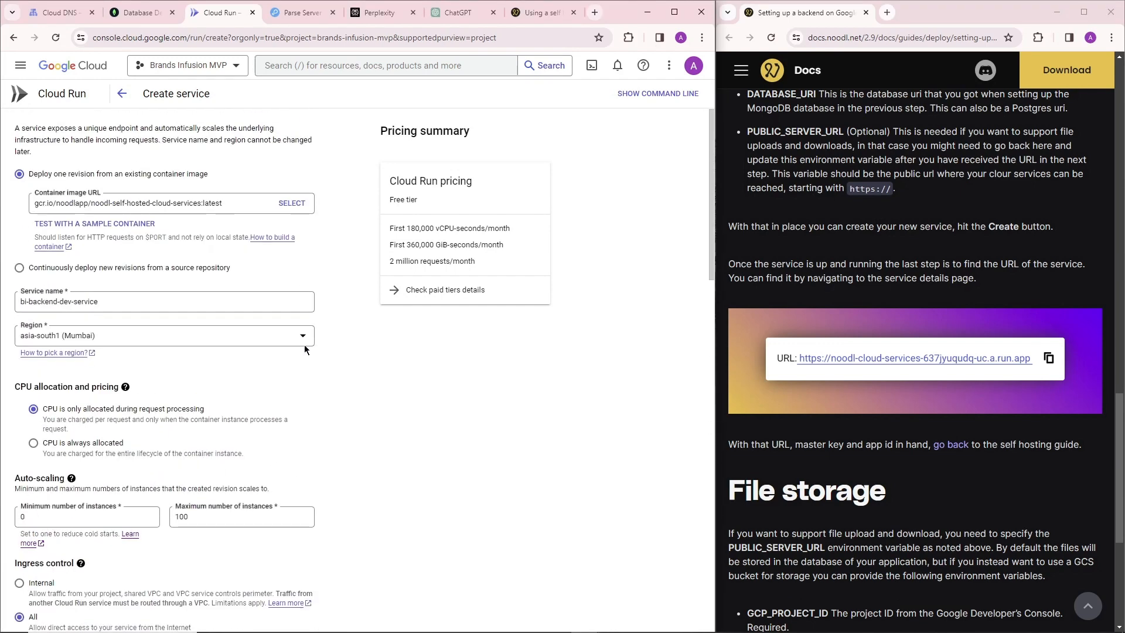
{"action": "scroll", "coordinate": [304, 349], "scroll_direction": "down", "scroll_amount": 20}
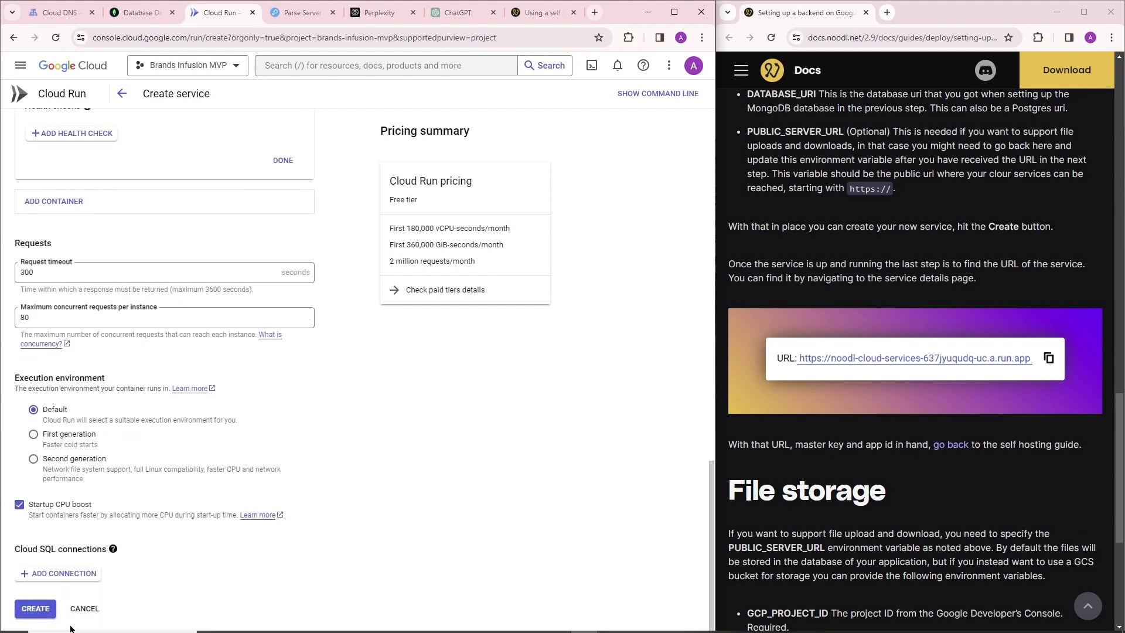
{"action": "left_click", "coordinate": [35, 607]}
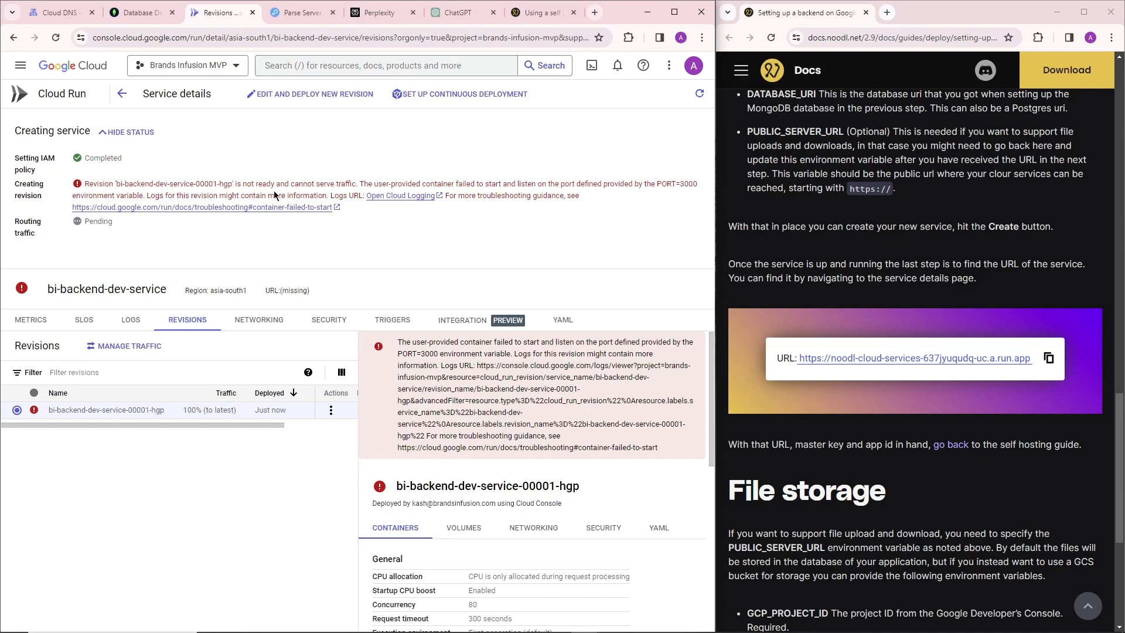
Examine the new revision's deployment message and its container configuration details.
{"action": "left_click_drag", "start_coordinate": [521, 355], "coordinate": [605, 355]}
{"action": "left_click", "coordinate": [436, 368]}
{"action": "scroll", "coordinate": [501, 353], "scroll_direction": "down", "scroll_amount": 8}
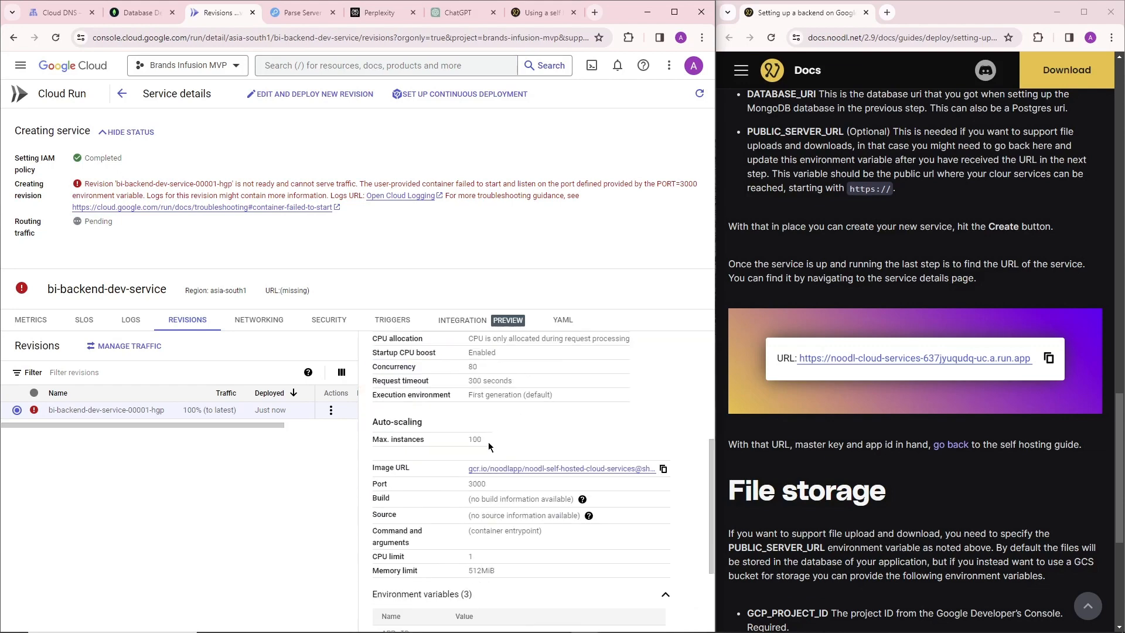
{"action": "scroll", "coordinate": [486, 447], "scroll_direction": "up", "scroll_amount": 7}
{"action": "scroll", "coordinate": [486, 445], "scroll_direction": "up", "scroll_amount": 1}
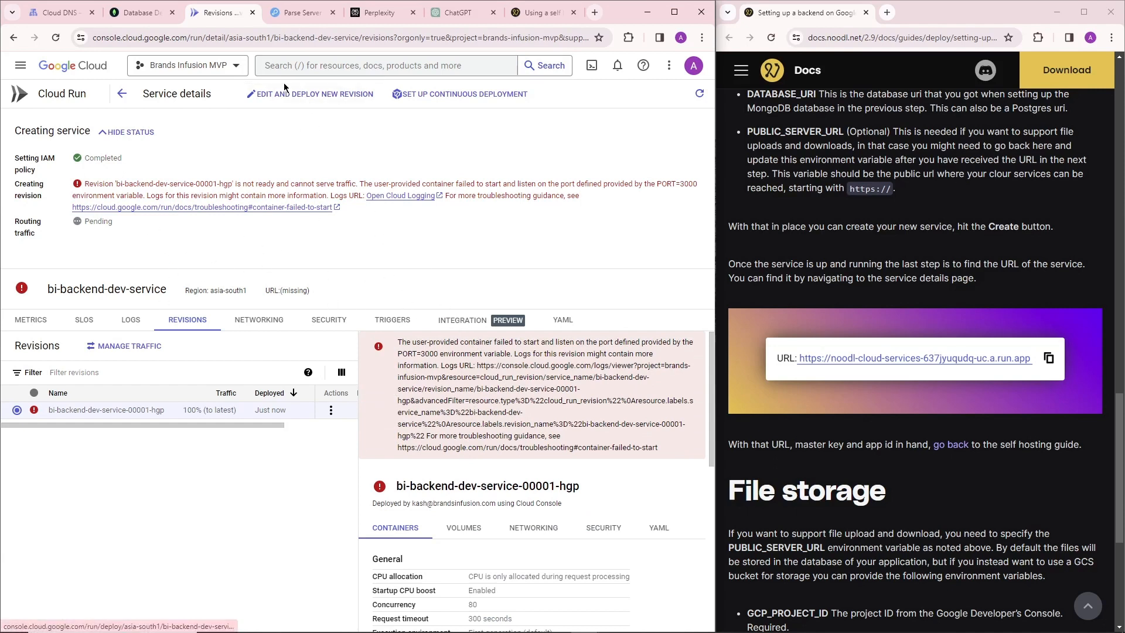
Start a new revision of bi-backend-dev-service and open its container's variables and secrets settings.
{"action": "left_click", "coordinate": [311, 94]}
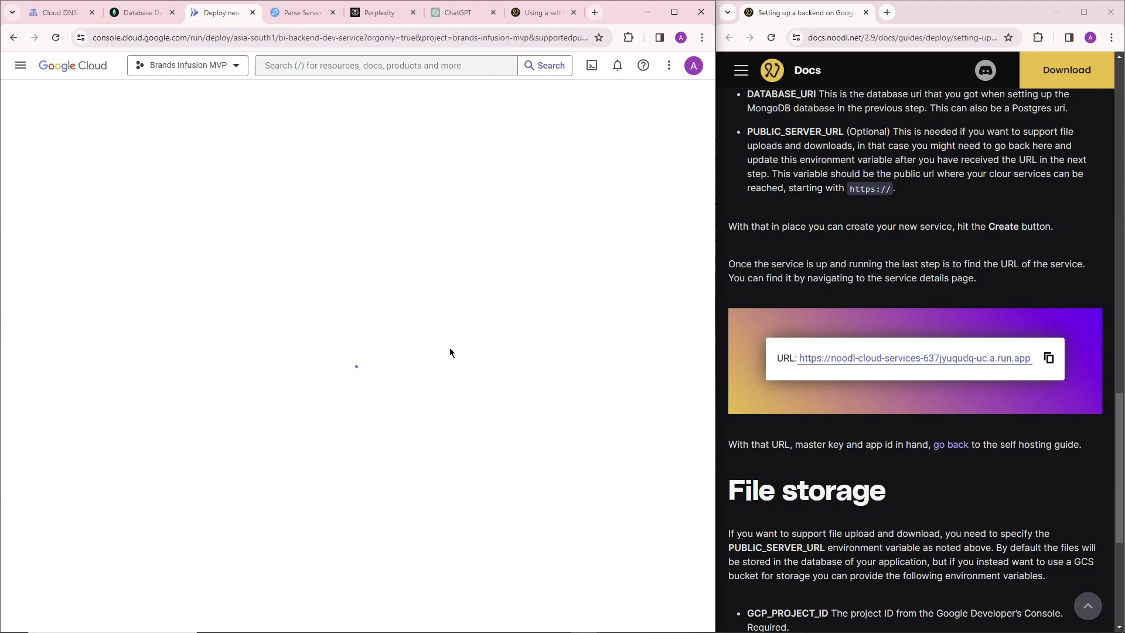
{"action": "scroll", "coordinate": [171, 372], "scroll_direction": "down", "scroll_amount": 2}
{"action": "scroll", "coordinate": [167, 369], "scroll_direction": "down", "scroll_amount": 4}
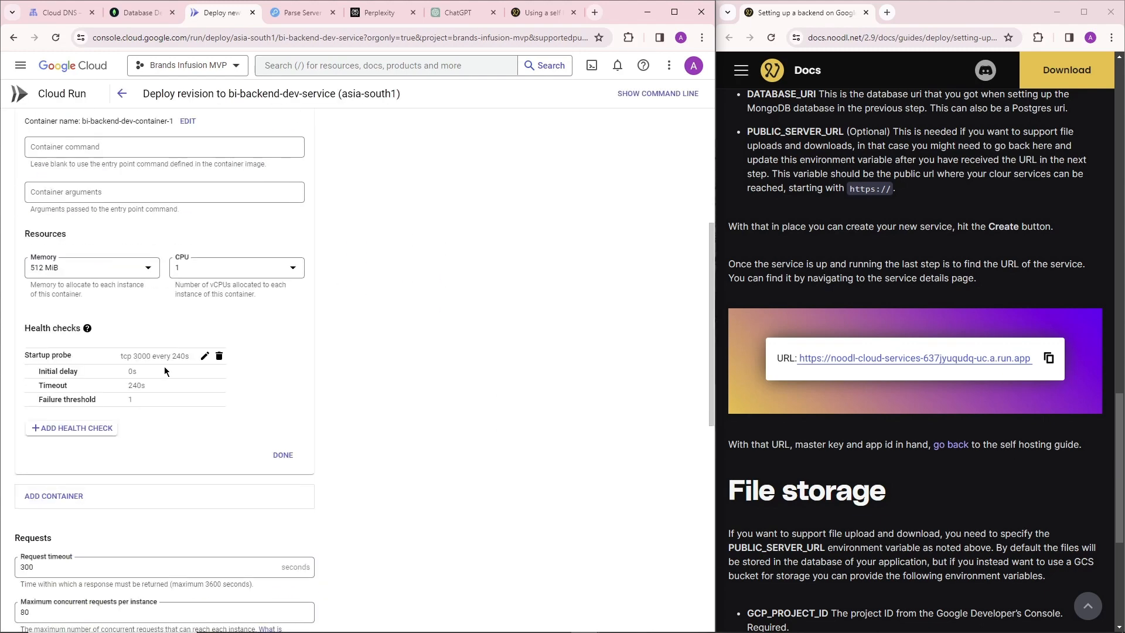
{"action": "scroll", "coordinate": [163, 352], "scroll_direction": "up", "scroll_amount": 6}
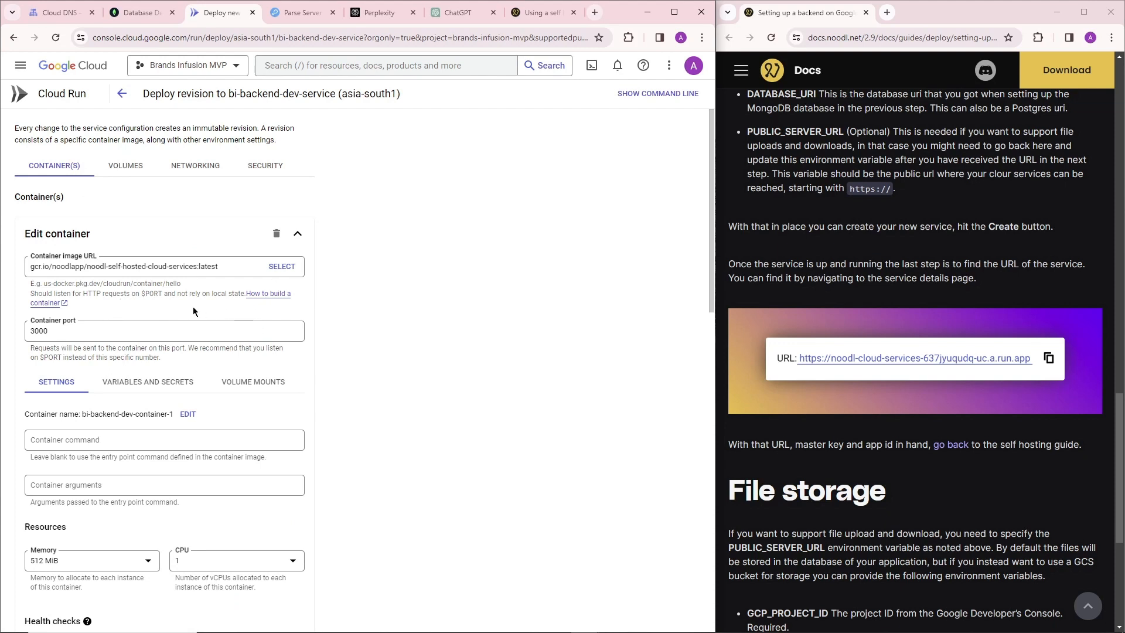
{"action": "left_click", "coordinate": [141, 385]}
{"action": "scroll", "coordinate": [383, 374], "scroll_direction": "down", "scroll_amount": 2}
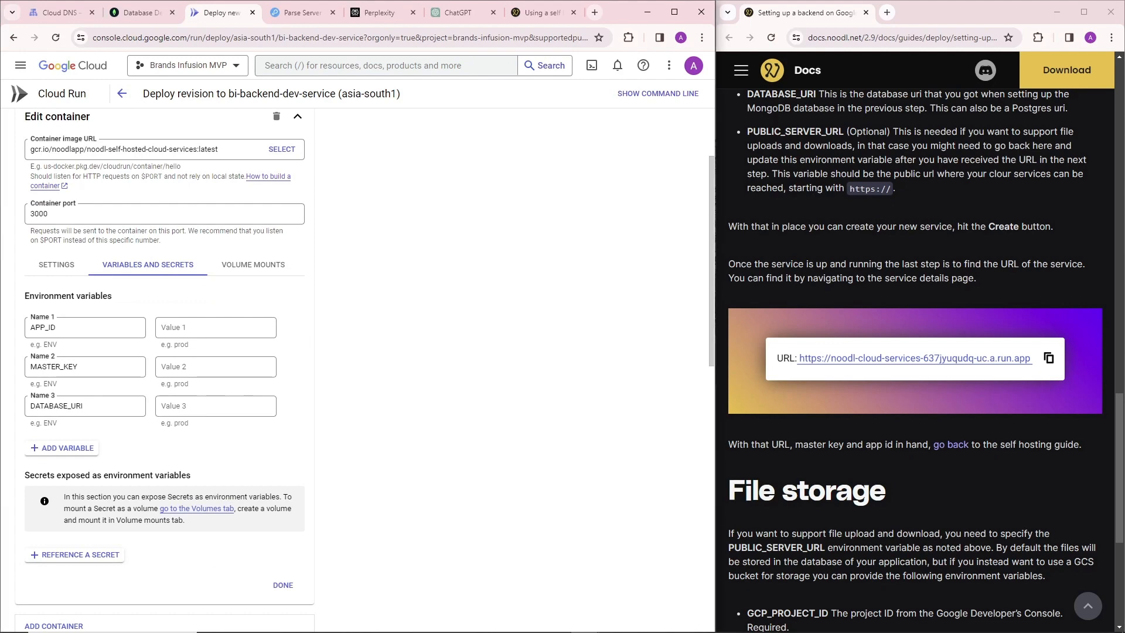
Review the guide's notes on APP_ID and MASTER_KEY, and set the APP_ID environment variable's value to app_id_1.
{"action": "scroll", "coordinate": [917, 410], "scroll_direction": "up", "scroll_amount": 5}
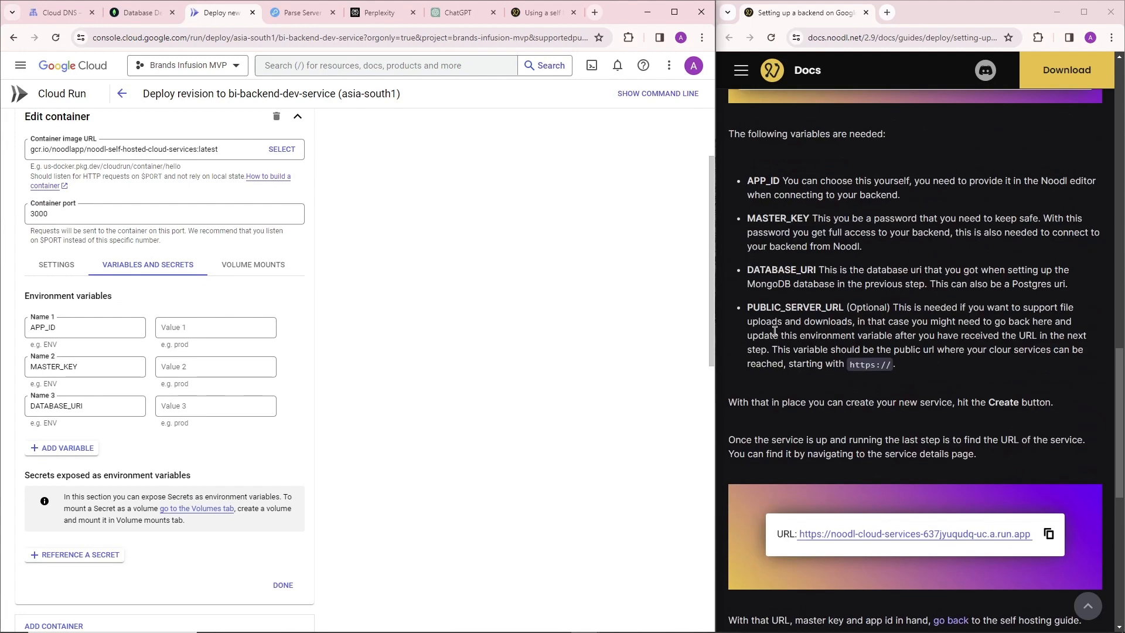
{"action": "left_click_drag", "start_coordinate": [921, 298], "coordinate": [1058, 299]}
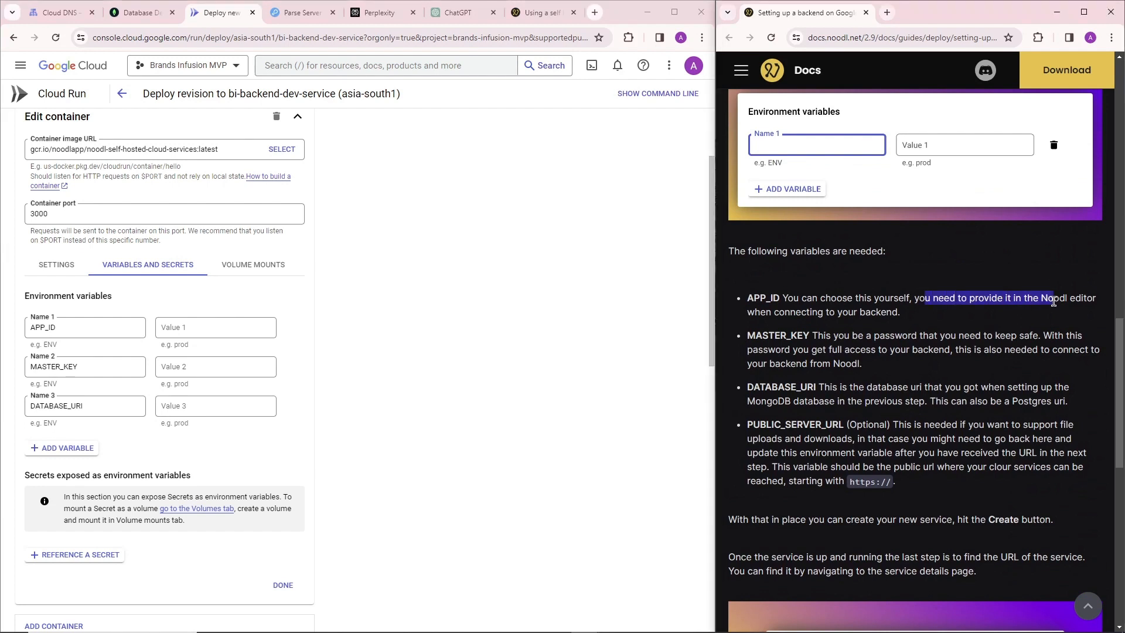
{"action": "left_click_drag", "start_coordinate": [774, 312], "coordinate": [902, 313]}
{"action": "left_click_drag", "start_coordinate": [970, 336], "coordinate": [1059, 341]}
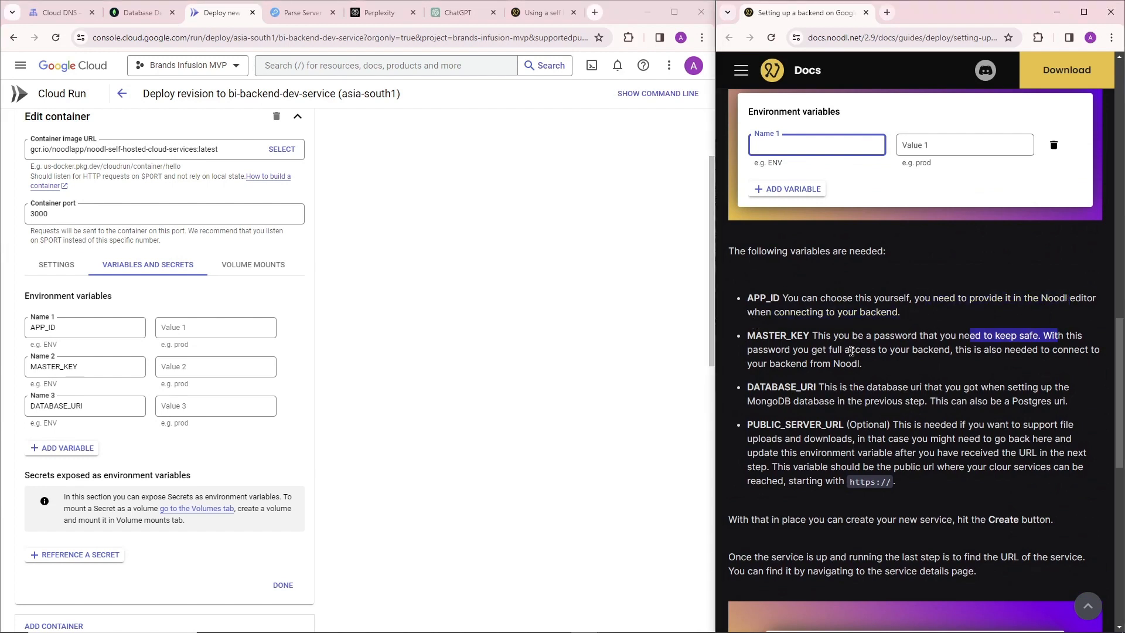
{"action": "mouse_move", "coordinate": [851, 350]}
{"action": "left_mouse_down"}
{"action": "mouse_move", "coordinate": [872, 350]}
{"action": "mouse_move", "coordinate": [837, 350]}
{"action": "left_mouse_up"}
{"action": "left_click", "coordinate": [926, 344]}
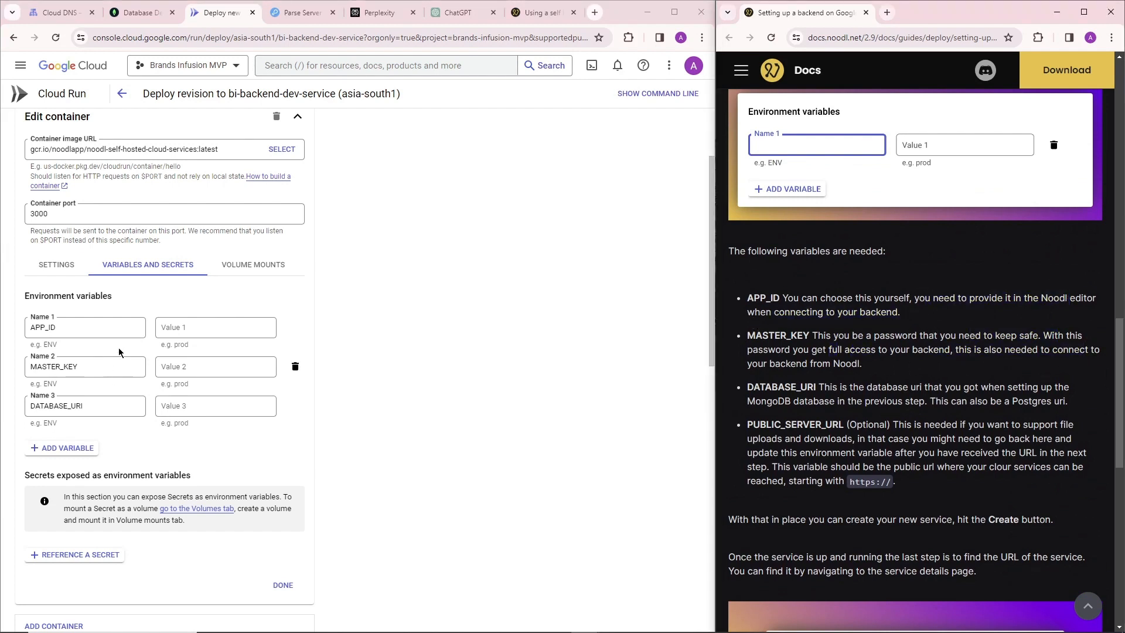
{"action": "left_click", "coordinate": [255, 331]}
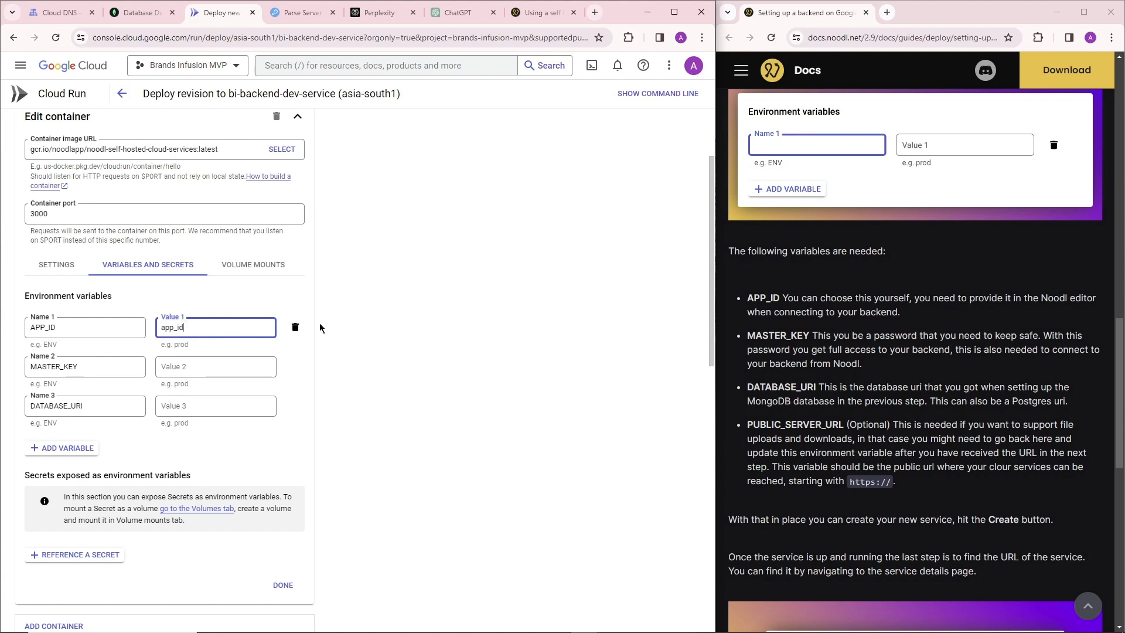
{"action": "type", "text": "1"}
Search the web for a password generator in a new tab and open the Norton Password Generator.
{"action": "left_click", "coordinate": [201, 361]}
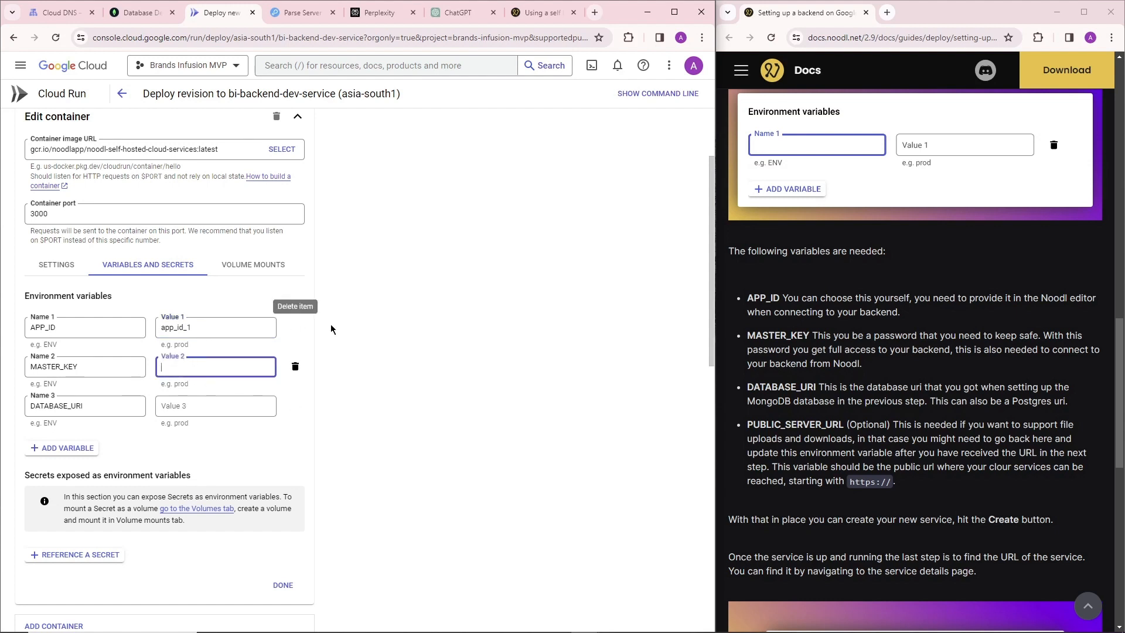
{"action": "left_click", "coordinate": [595, 13]}
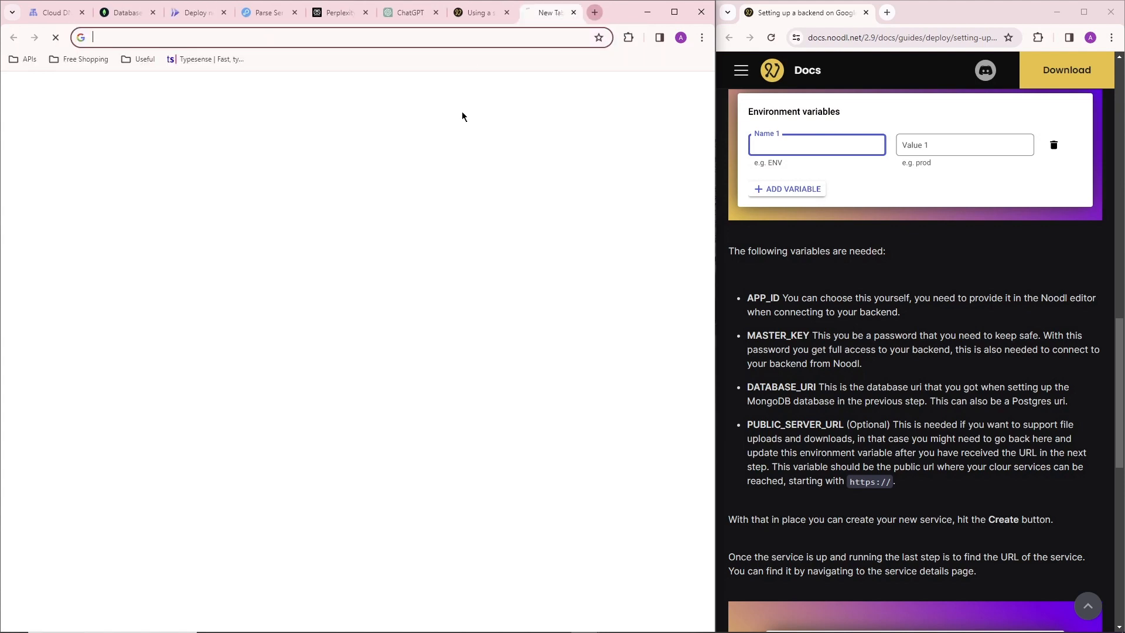
{"action": "type", "text": "password"}
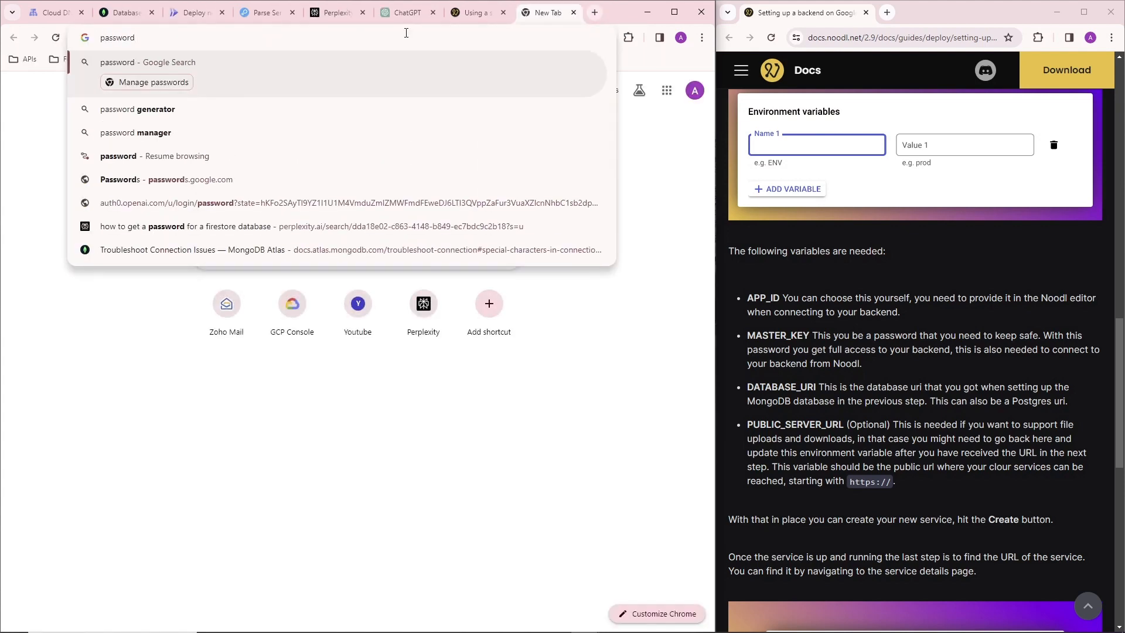
{"action": "key", "text": "Down"}
{"action": "key", "text": "Return"}
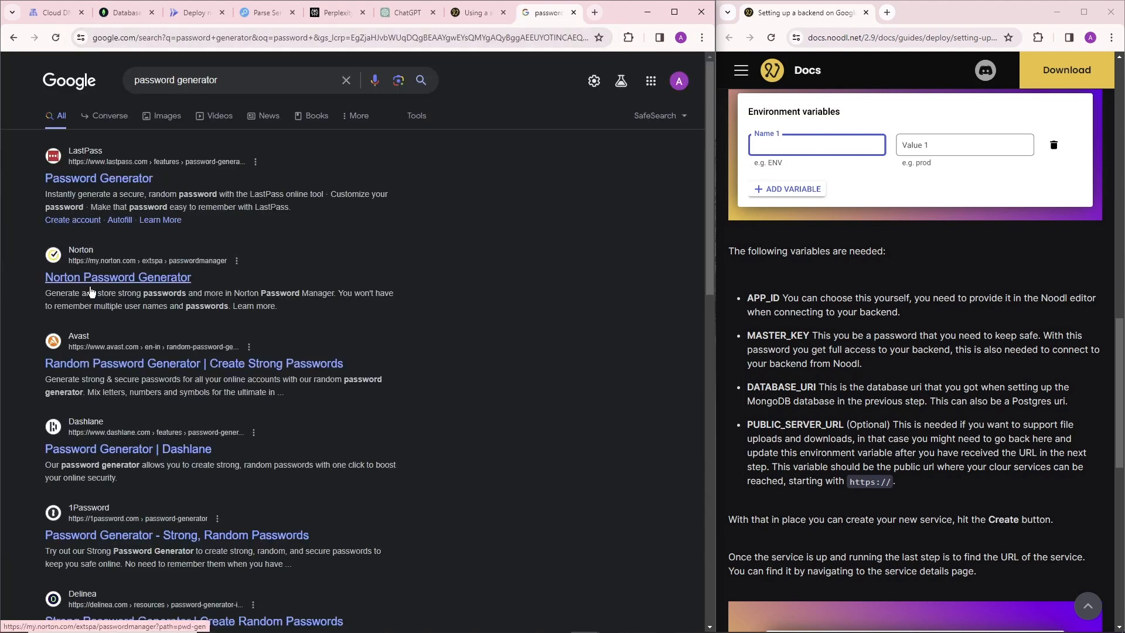
{"action": "left_click", "coordinate": [127, 283]}
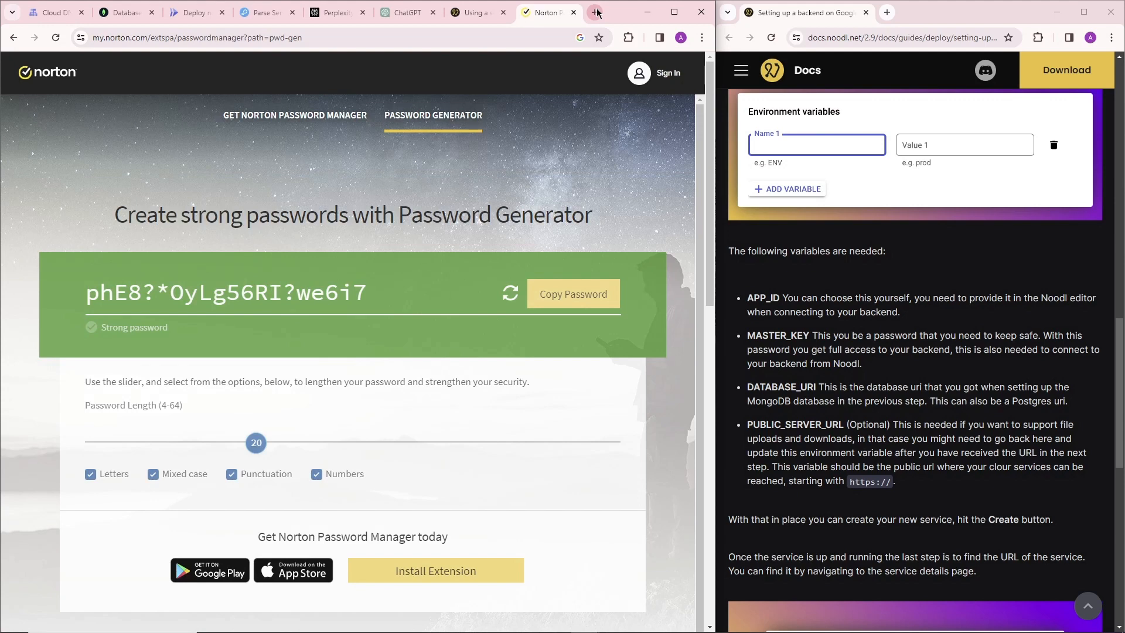
Regenerate the 20-character password twice, copy it, and paste it as the MASTER_KEY variable's value in the Cloud Run revision.
{"action": "mouse_move", "coordinate": [860, 622]}
{"action": "left_click", "coordinate": [510, 293]}
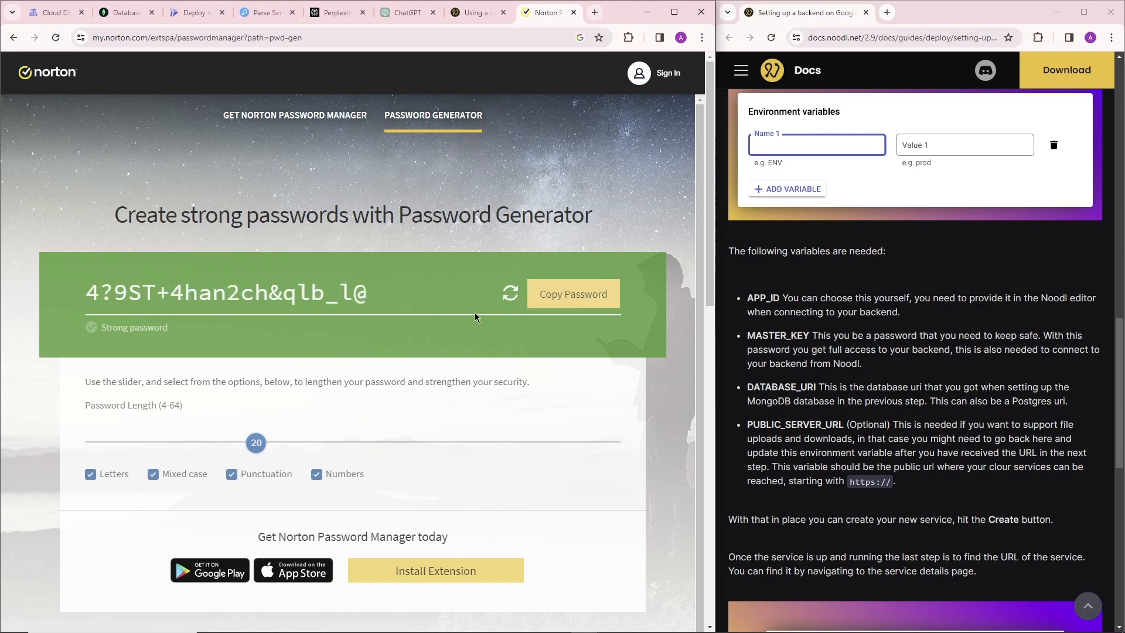
{"action": "left_click", "coordinate": [510, 293]}
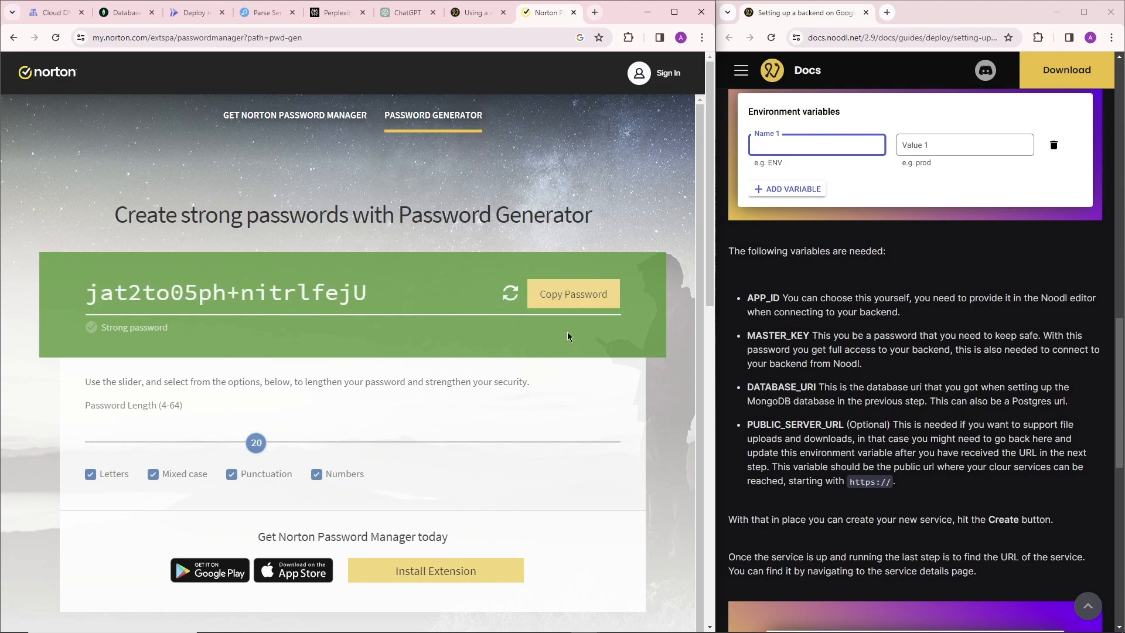
{"action": "left_click", "coordinate": [583, 299]}
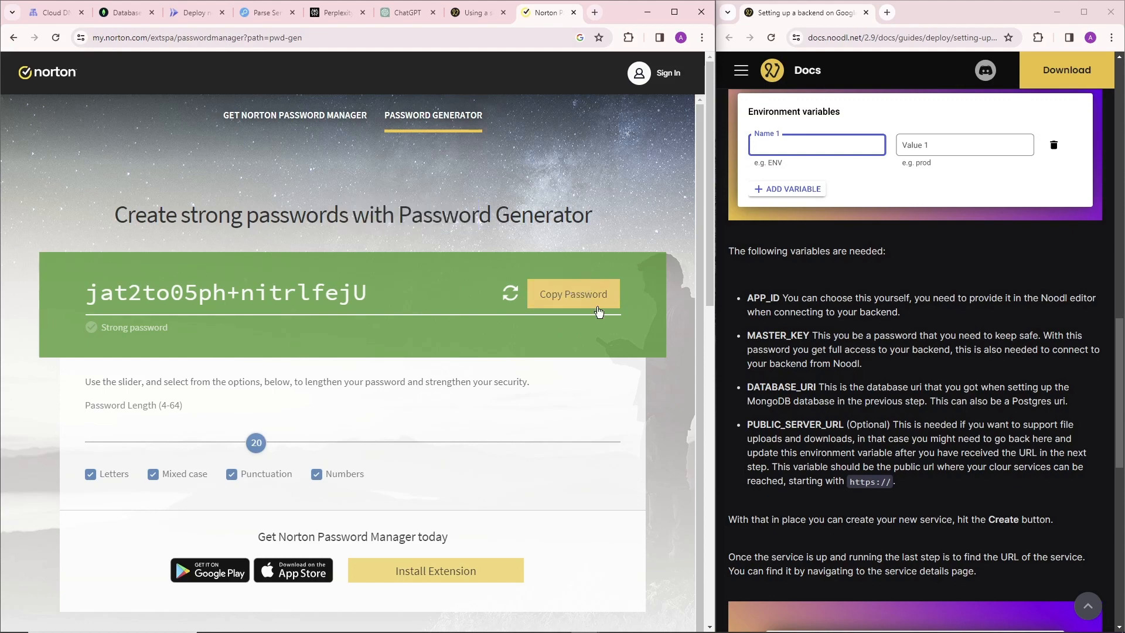
{"action": "left_click", "coordinate": [126, 12]}
{"action": "left_click", "coordinate": [208, 13]}
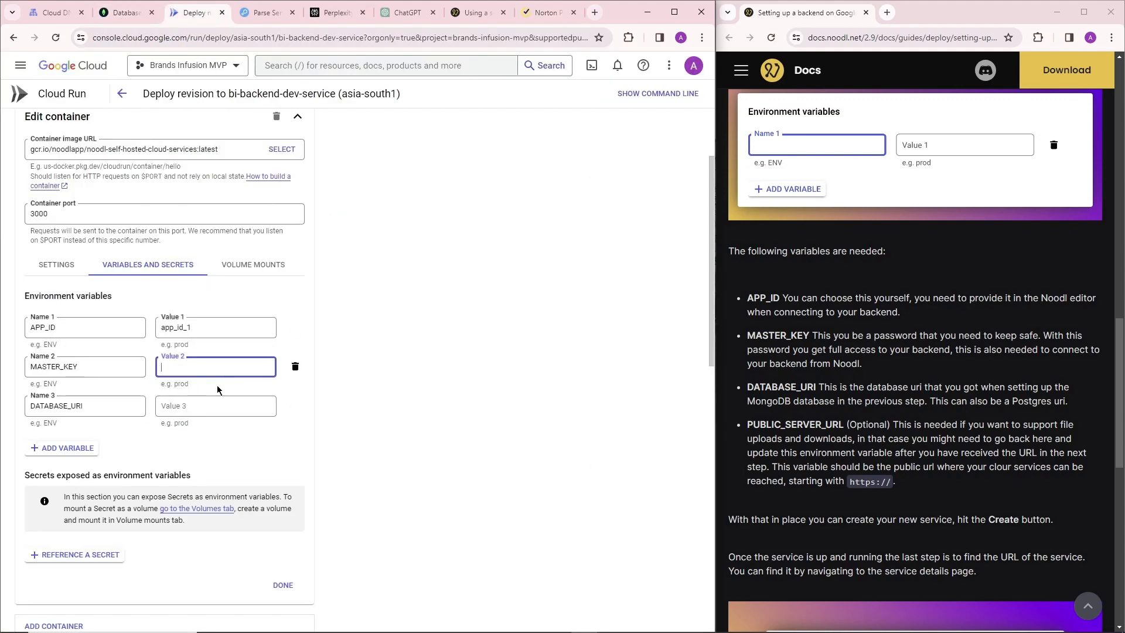
{"action": "key", "text": "ctrl+v"}
Review the BI-dev connection string instructions in MongoDB Atlas and open the linked documentation on URL encoding.
{"action": "left_click", "coordinate": [196, 408]}
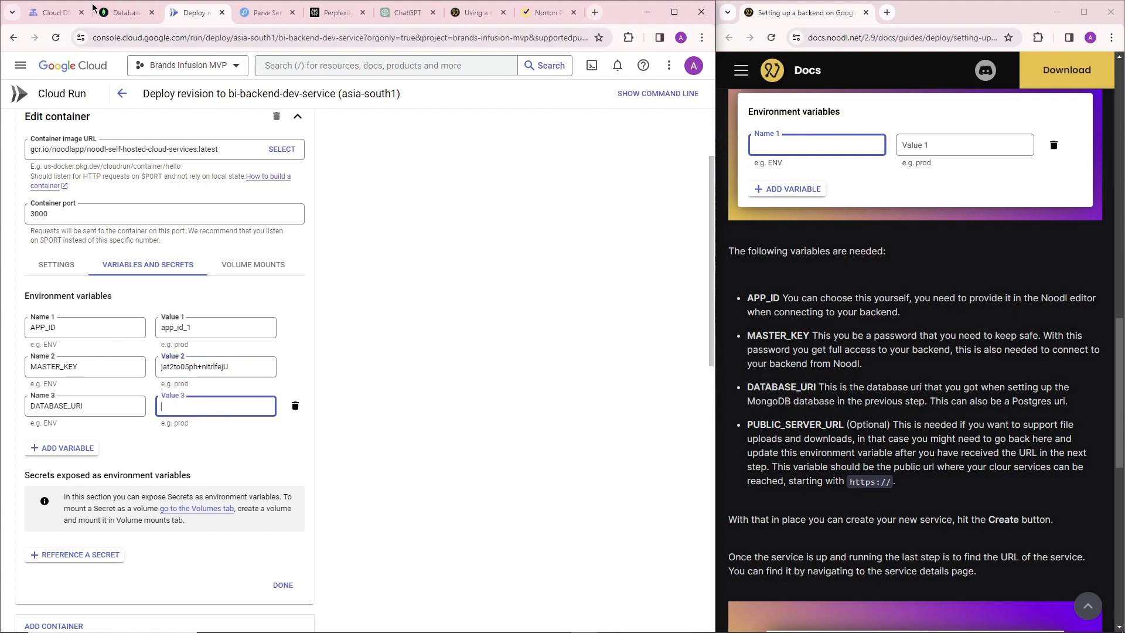
{"action": "left_click", "coordinate": [124, 12]}
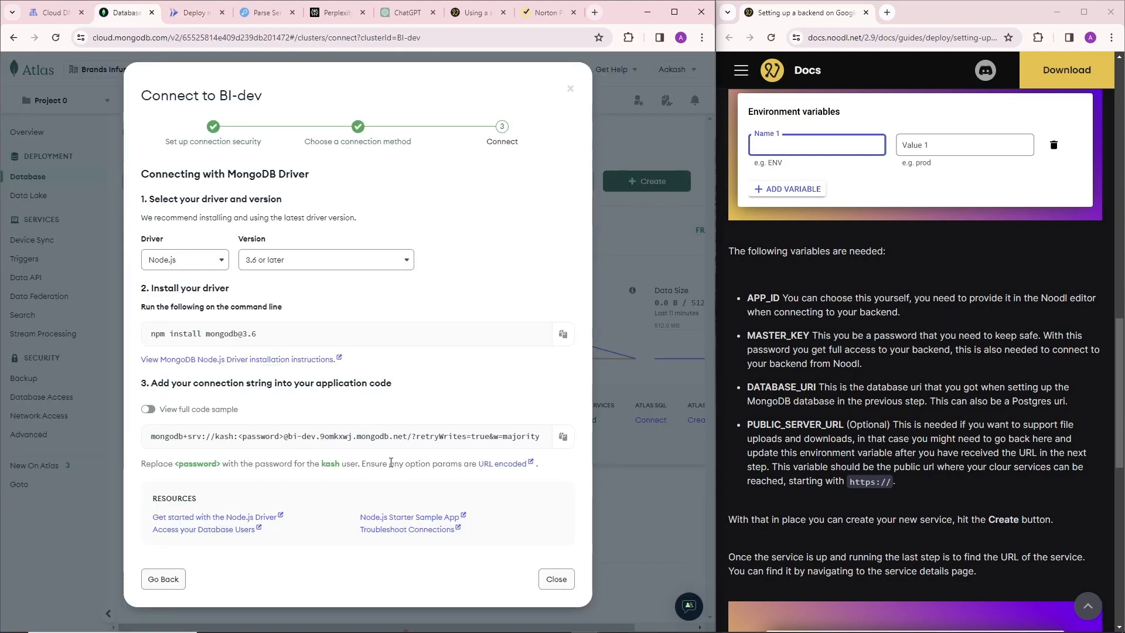
{"action": "left_click_drag", "start_coordinate": [388, 463], "coordinate": [460, 468]}
{"action": "left_click", "coordinate": [460, 468]}
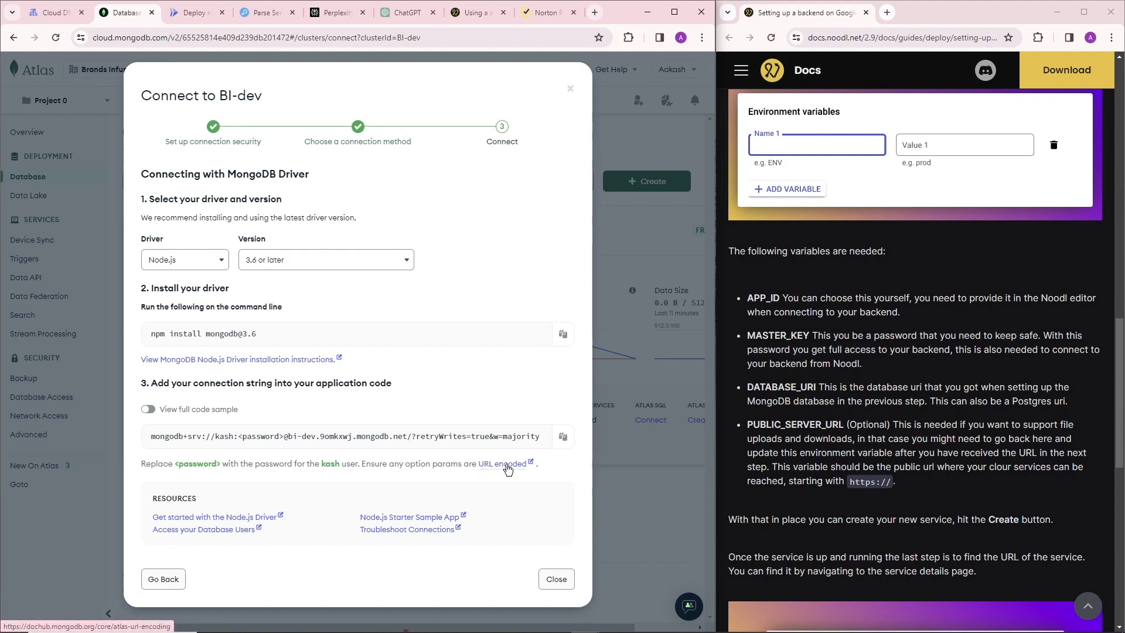
{"action": "left_click", "coordinate": [507, 467]}
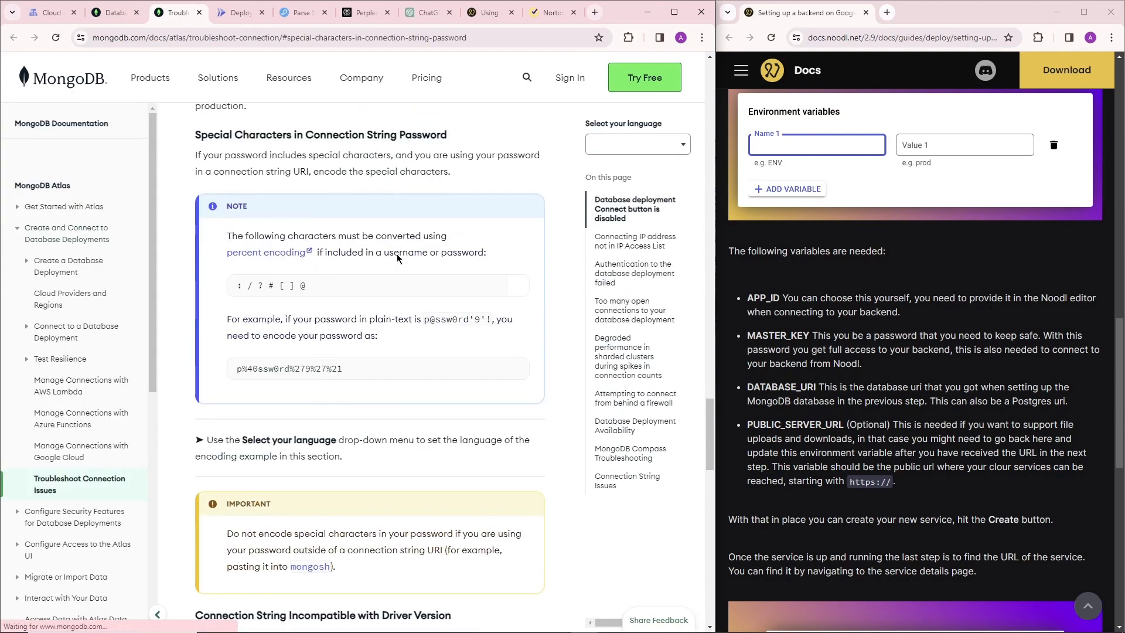
Examine which special characters need percent encoding, the encoded password example, and the password placeholder in the BI-dev connection string.
{"action": "left_click_drag", "start_coordinate": [307, 300], "coordinate": [237, 300]}
{"action": "left_click", "coordinate": [320, 306]}
{"action": "left_click_drag", "start_coordinate": [308, 301], "coordinate": [236, 300]}
{"action": "left_click", "coordinate": [237, 300]}
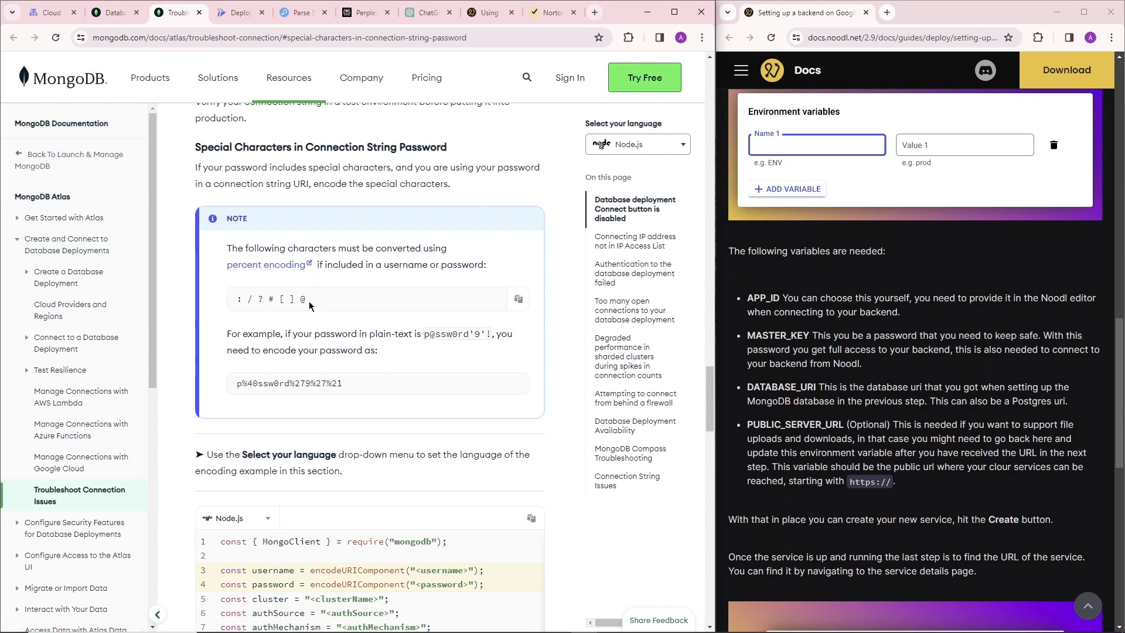
{"action": "left_click_drag", "start_coordinate": [310, 302], "coordinate": [300, 298]}
{"action": "left_click_drag", "start_coordinate": [326, 384], "coordinate": [208, 386]}
{"action": "left_click", "coordinate": [414, 392]}
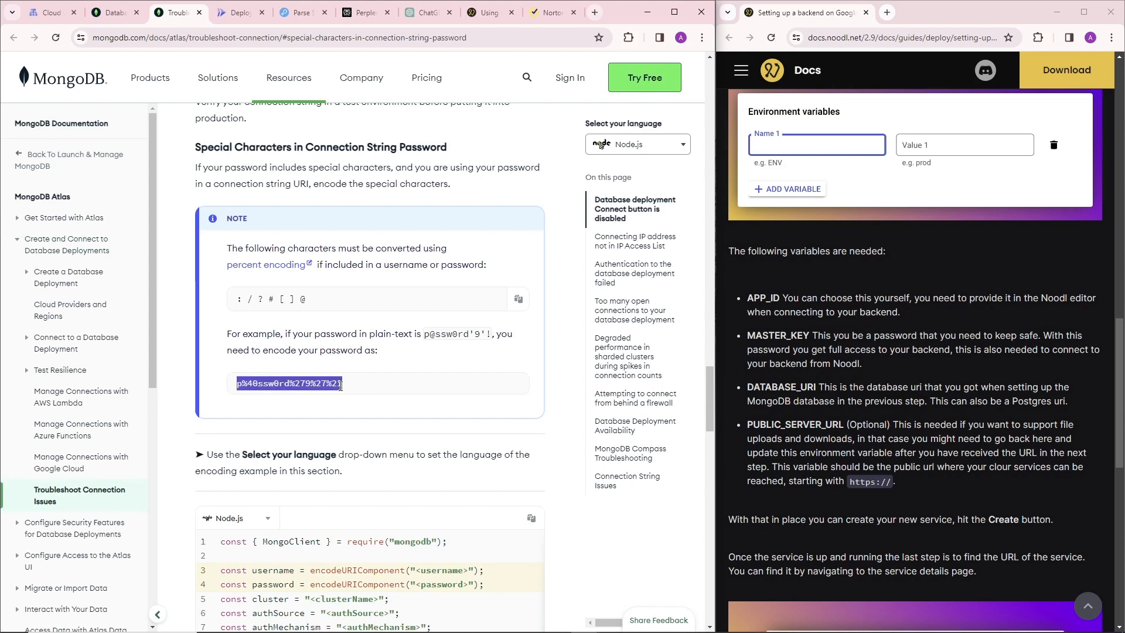
{"action": "left_click", "coordinate": [340, 384]}
{"action": "left_click", "coordinate": [114, 12]}
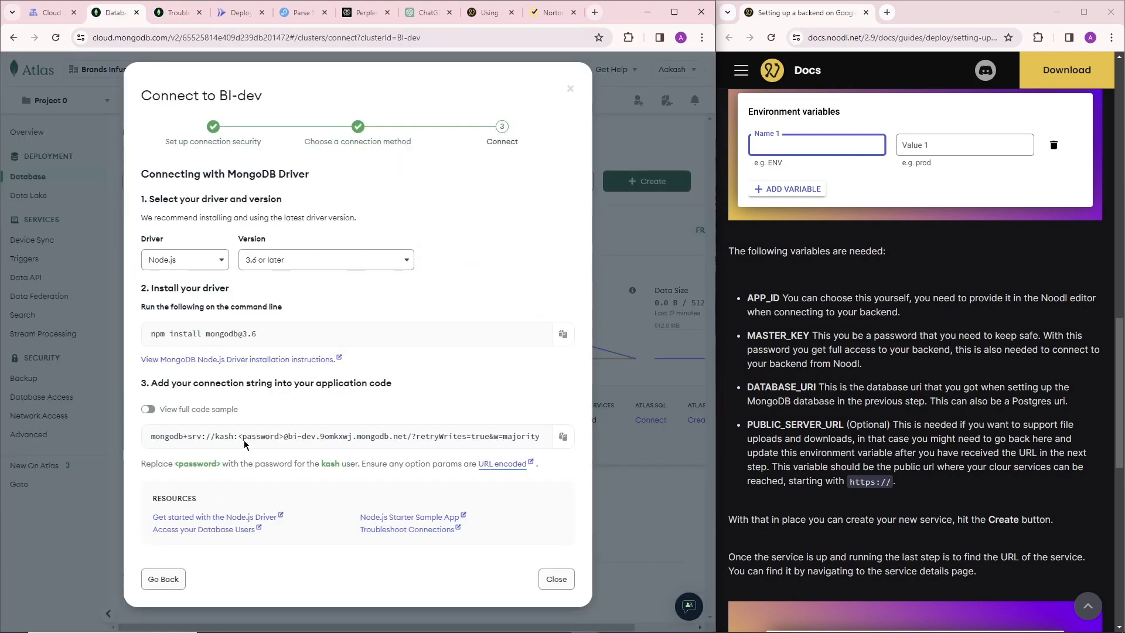
{"action": "left_click_drag", "start_coordinate": [237, 436], "coordinate": [282, 439]}
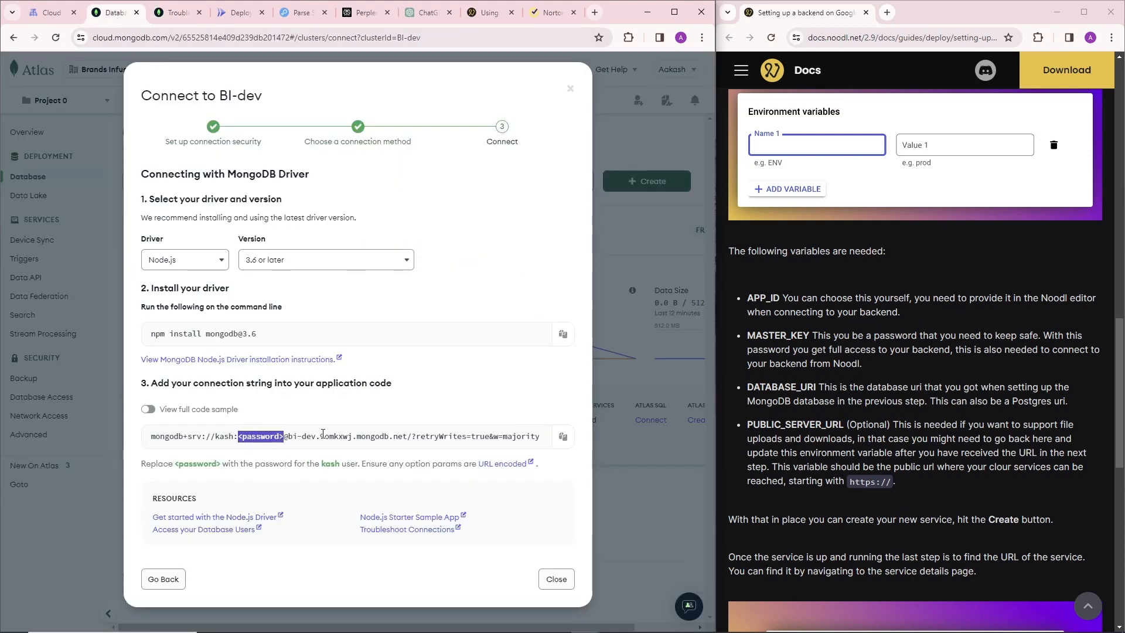
{"action": "left_click", "coordinate": [323, 436]}
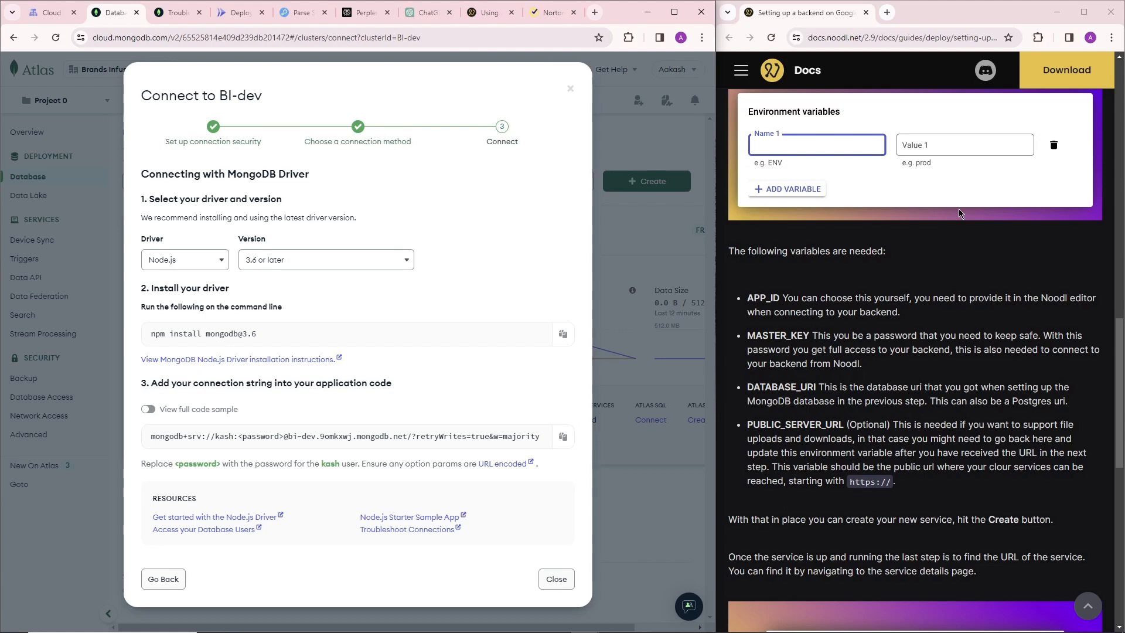
Copy the prepared MongoDB connection string from the text editor and paste it as the DATABASE_URI variable's value in Cloud Run.
{"action": "left_click", "coordinate": [176, 13]}
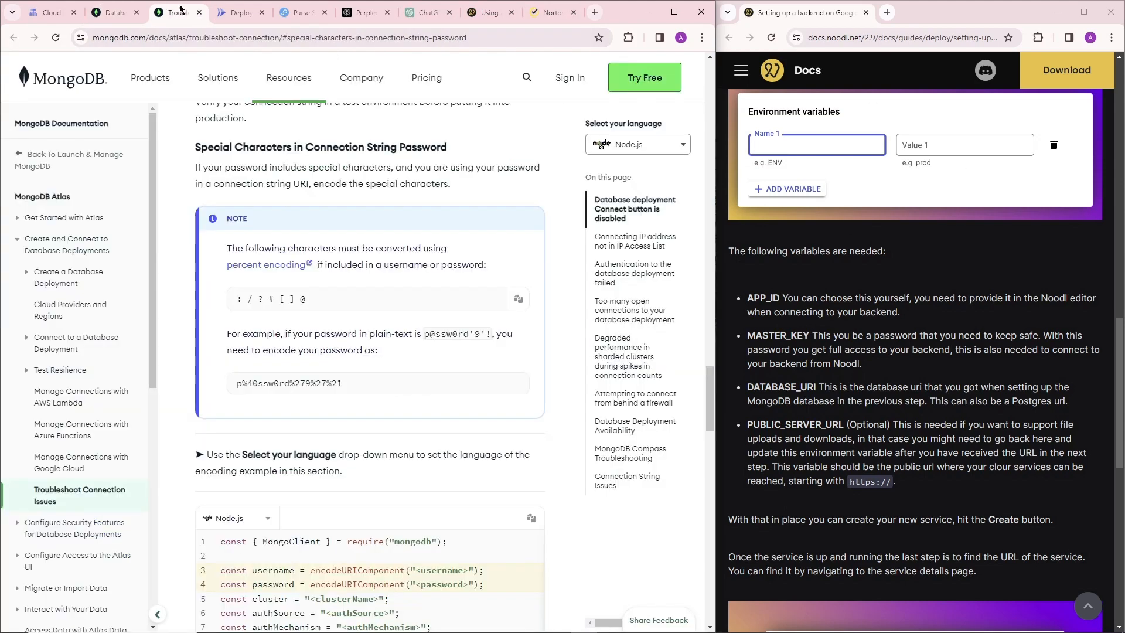
{"action": "left_click", "coordinate": [237, 13]}
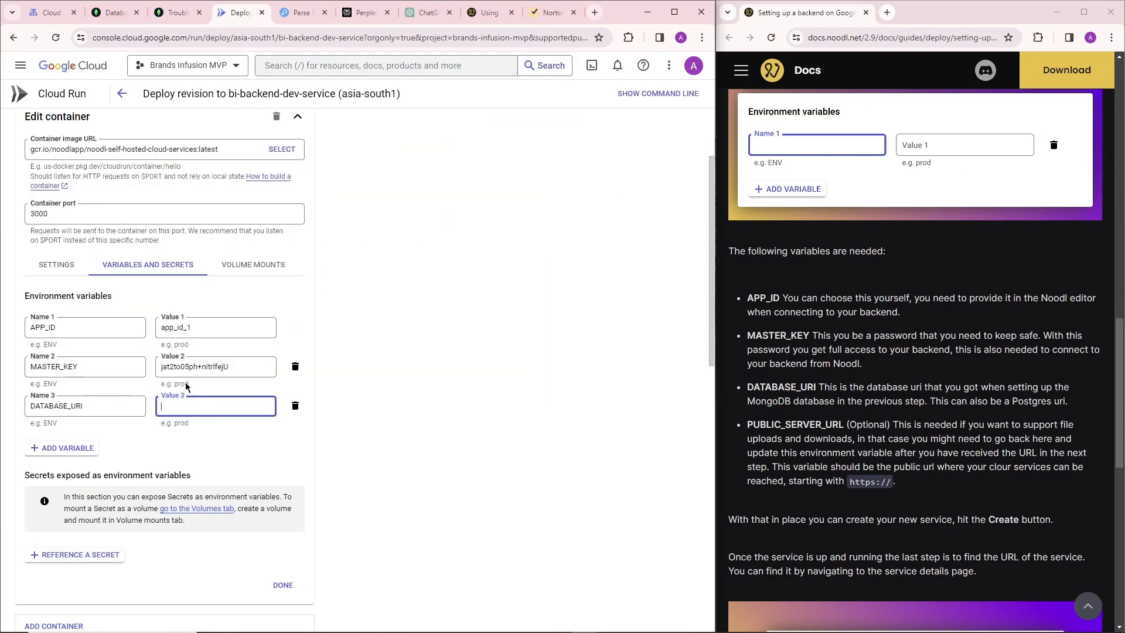
{"action": "left_click", "coordinate": [728, 621]}
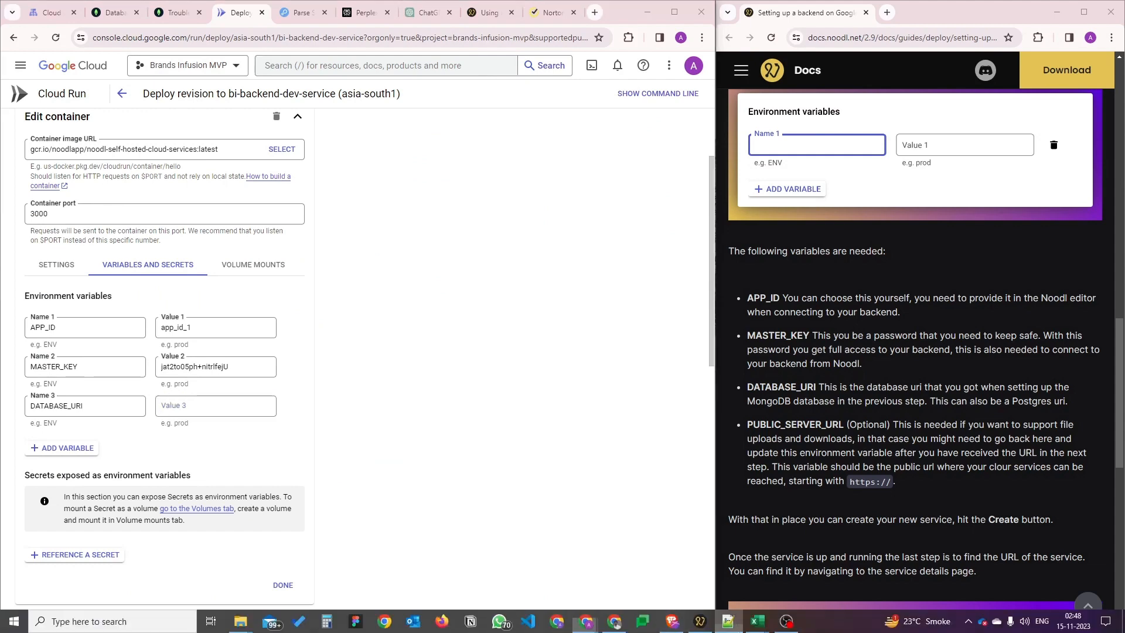
{"action": "left_click_drag", "start_coordinate": [709, 133], "coordinate": [229, 139]}
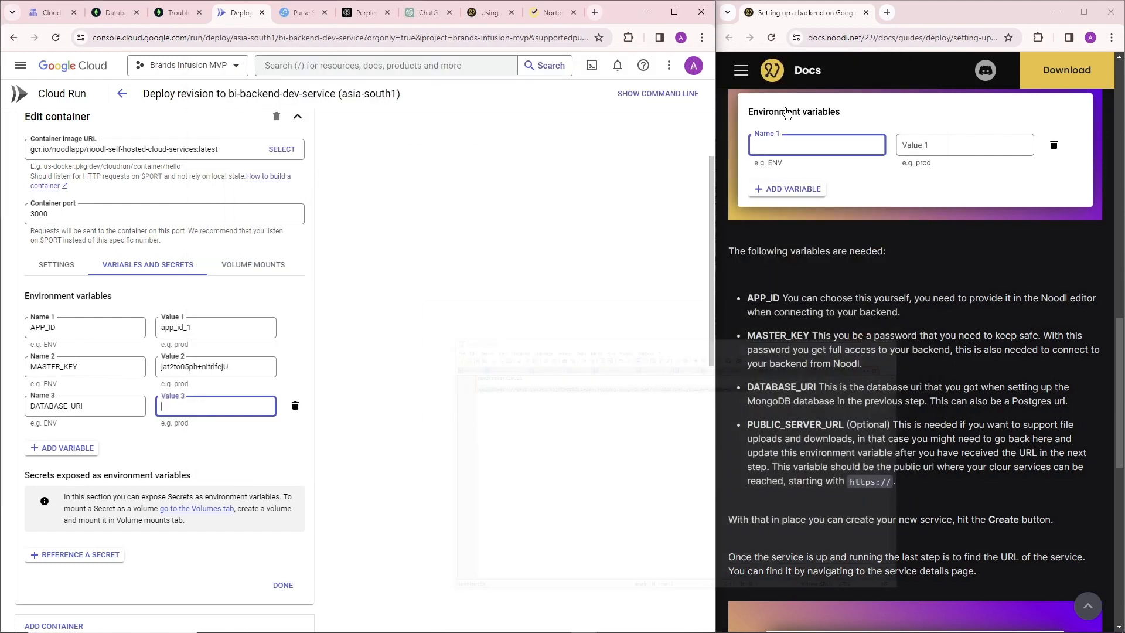
{"action": "left_click", "coordinate": [868, 60]}
{"action": "key", "text": "ctrl+v"}
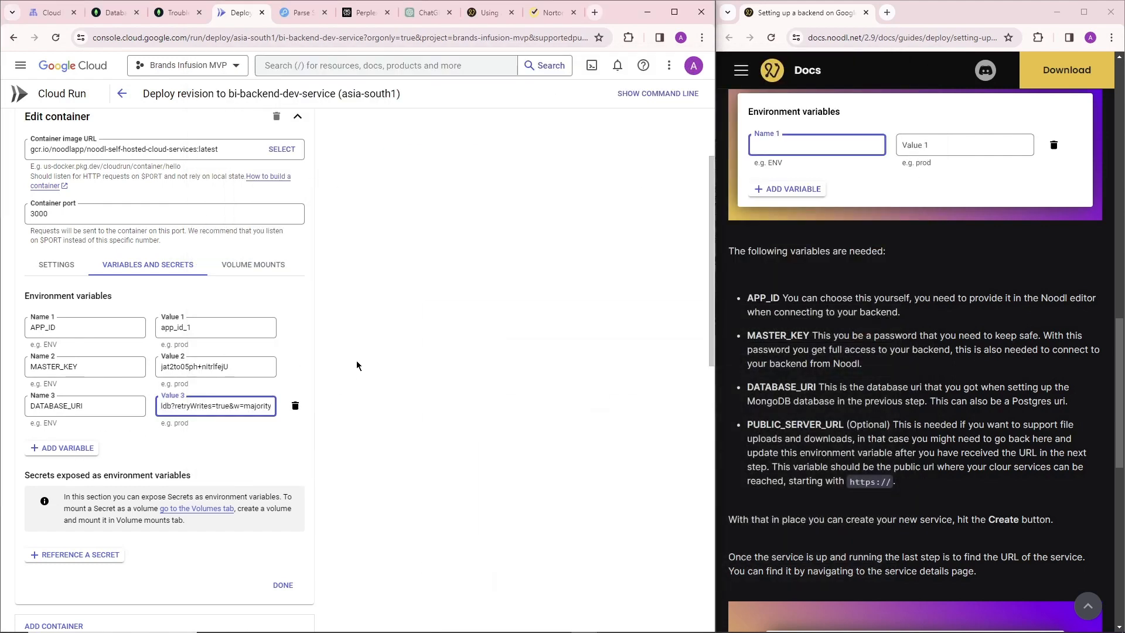
Check the remaining revision settings and deploy the new revision of bi-backend-dev-service.
{"action": "scroll", "coordinate": [241, 256], "scroll_direction": "down", "scroll_amount": 5}
{"action": "scroll", "coordinate": [205, 234], "scroll_direction": "up", "scroll_amount": 2}
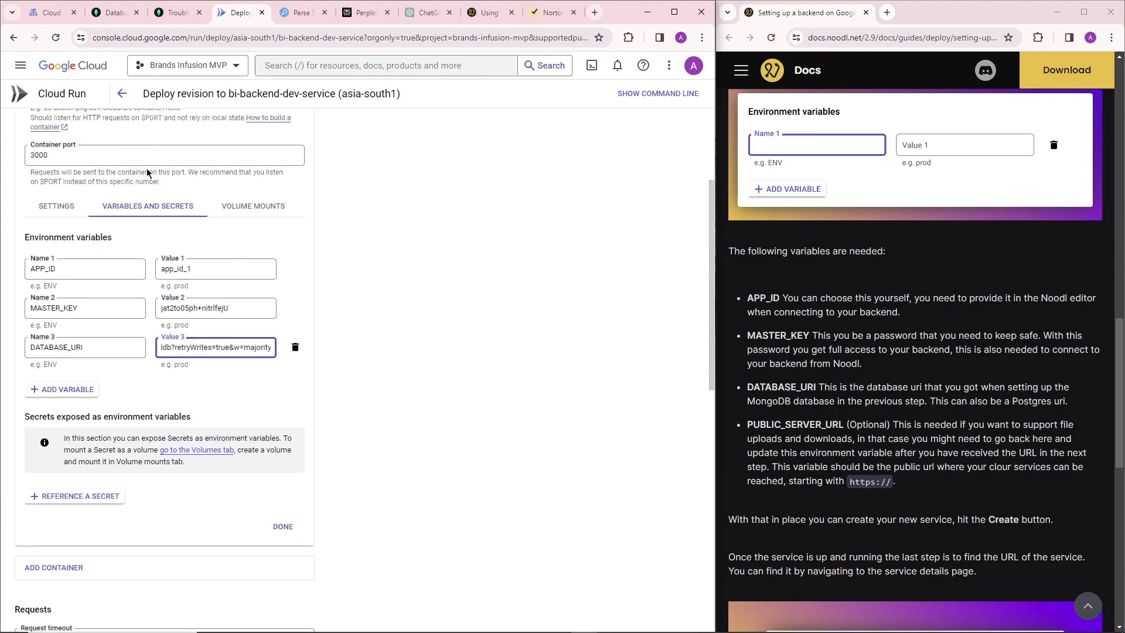
{"action": "scroll", "coordinate": [169, 211], "scroll_direction": "down", "scroll_amount": 5}
{"action": "scroll", "coordinate": [188, 240], "scroll_direction": "down", "scroll_amount": 4}
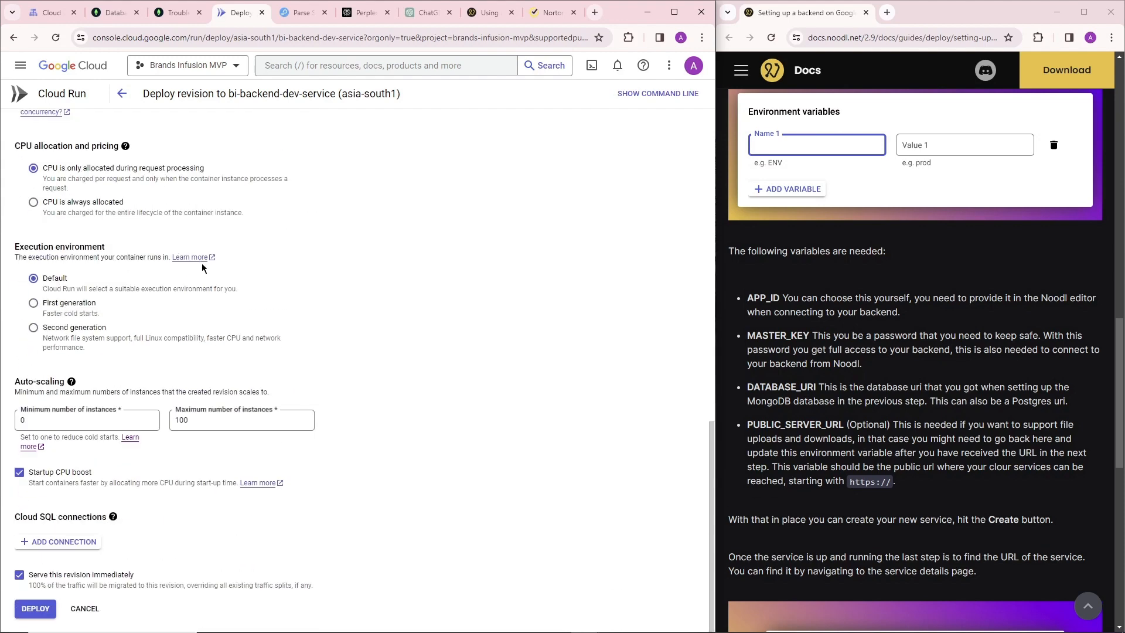
{"action": "left_click", "coordinate": [36, 609]}
Review the guide's notes on finding the service URL and on file storage variables, and switch to the Noodl editor.
{"action": "scroll", "coordinate": [944, 380], "scroll_direction": "down", "scroll_amount": 3}
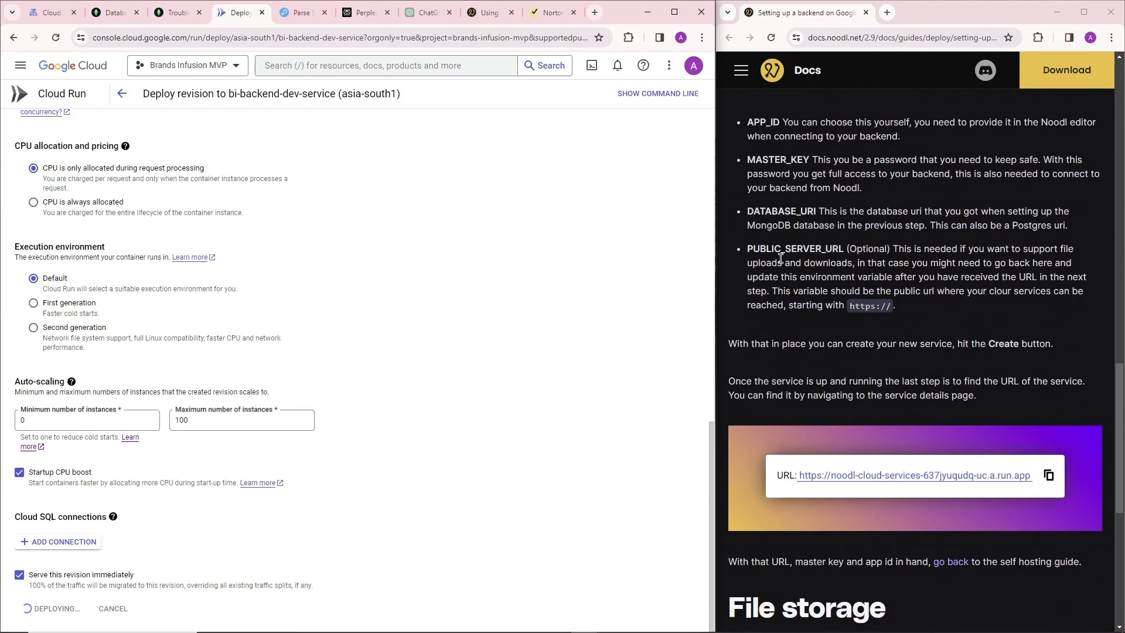
{"action": "left_click_drag", "start_coordinate": [772, 344], "coordinate": [969, 344]}
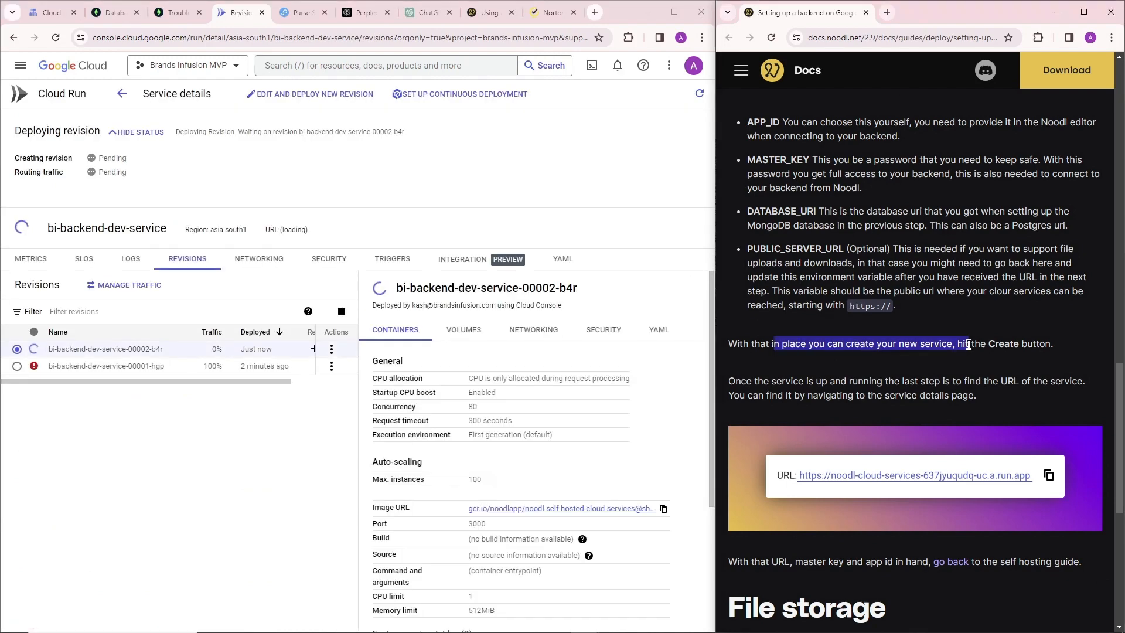
{"action": "left_click", "coordinate": [963, 343]}
{"action": "scroll", "coordinate": [840, 363], "scroll_direction": "down", "scroll_amount": 2}
{"action": "scroll", "coordinate": [798, 266], "scroll_direction": "down", "scroll_amount": 2}
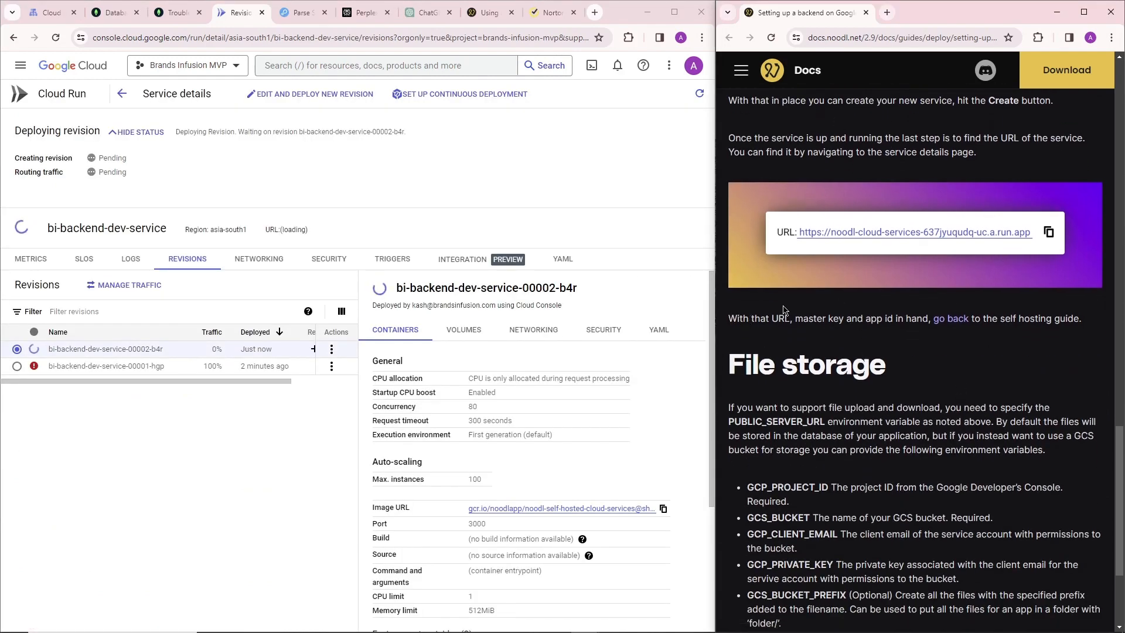
{"action": "scroll", "coordinate": [950, 313], "scroll_direction": "down", "scroll_amount": 2}
{"action": "mouse_move", "coordinate": [441, 627]}
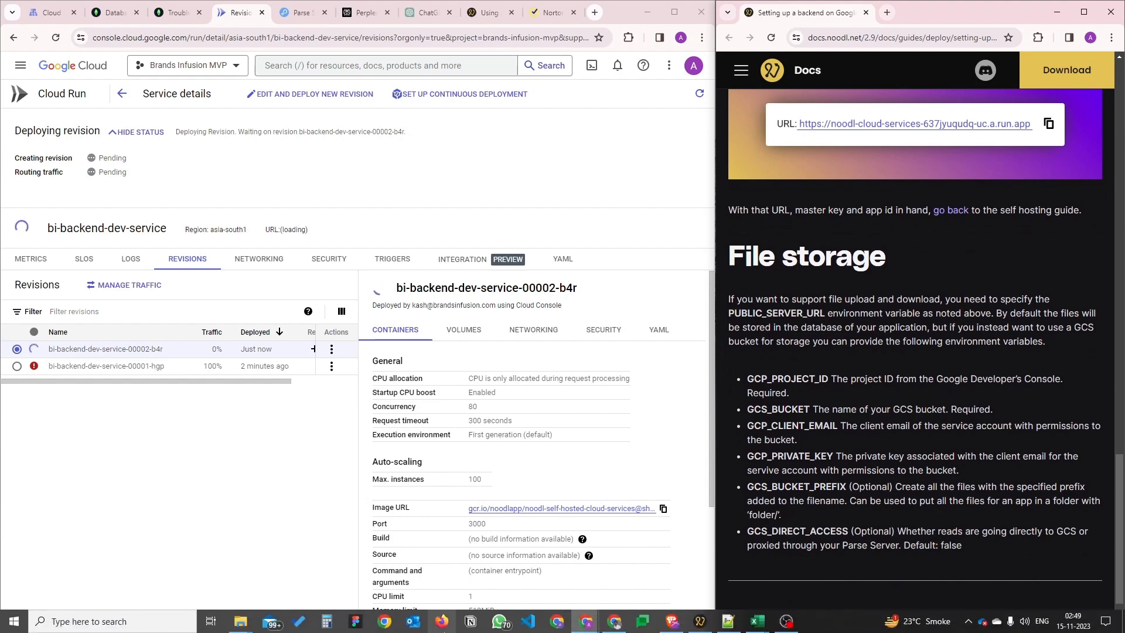
{"action": "left_click", "coordinate": [698, 623]}
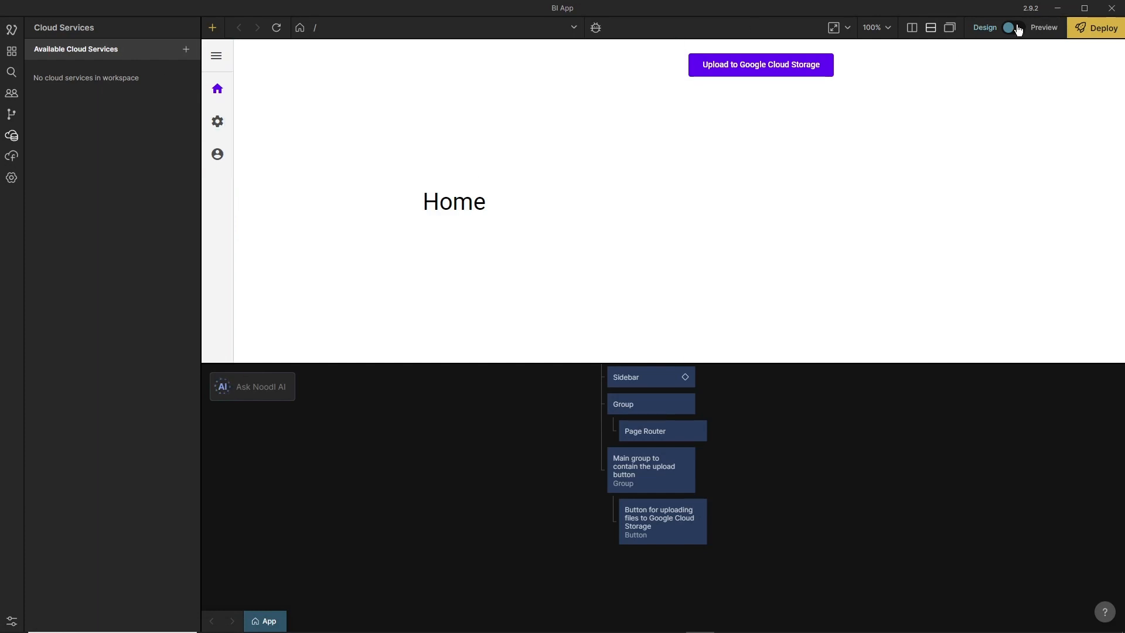
Copy the bi-backend-dev-service URL from Cloud Run and open the self-hosting guide's section on connecting the application to the backend.
{"action": "left_click", "coordinate": [1058, 10]}
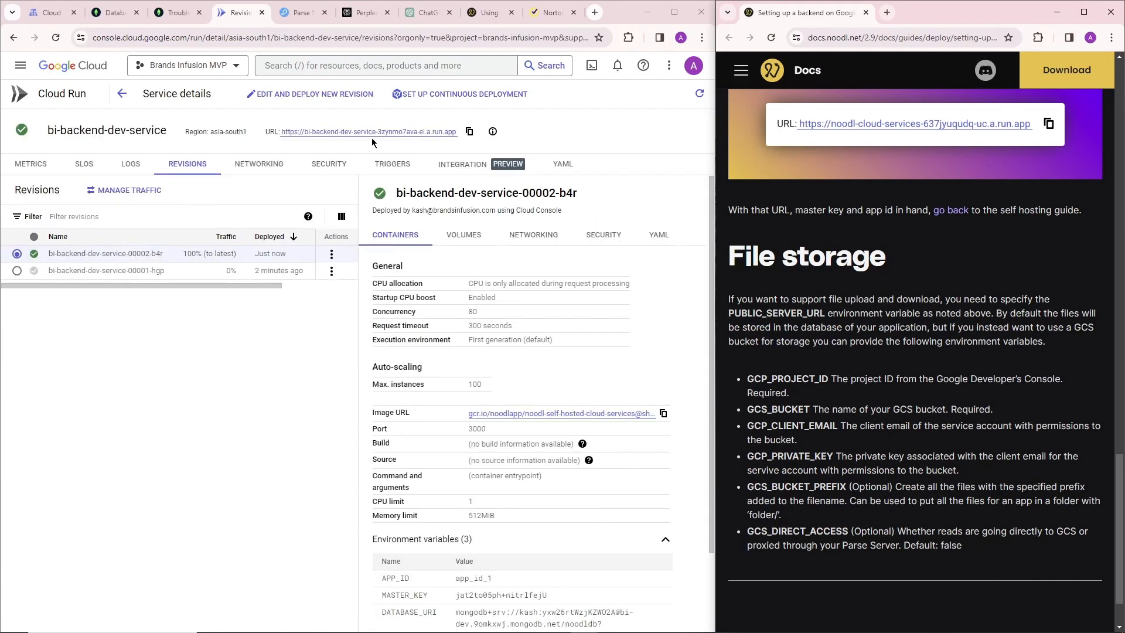
{"action": "left_click", "coordinate": [470, 132]}
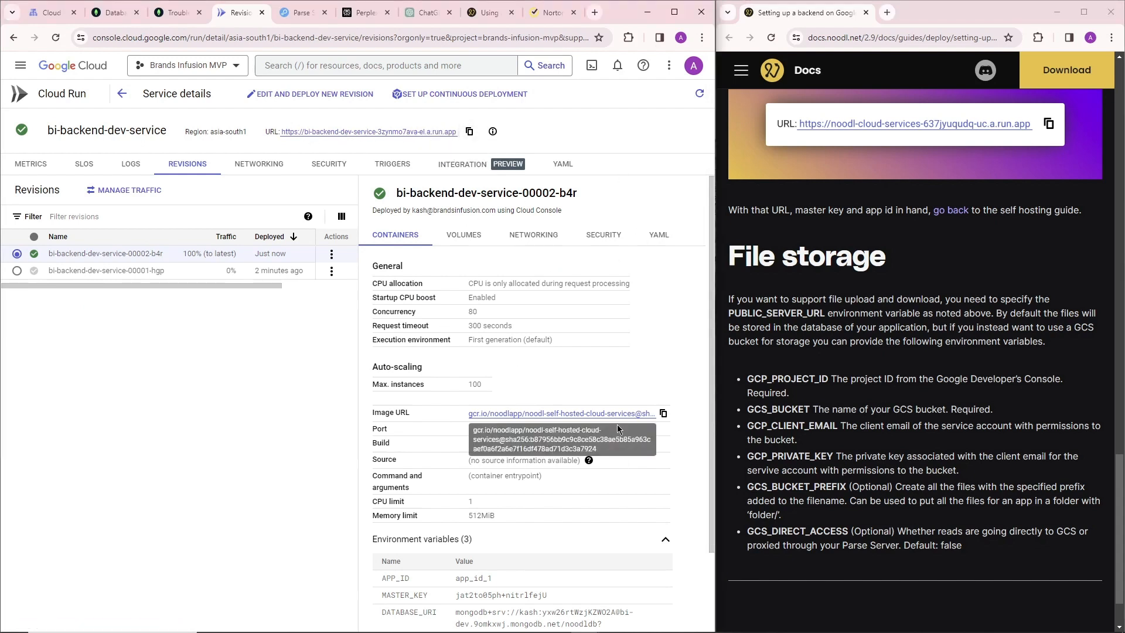
{"action": "mouse_move", "coordinate": [585, 630]}
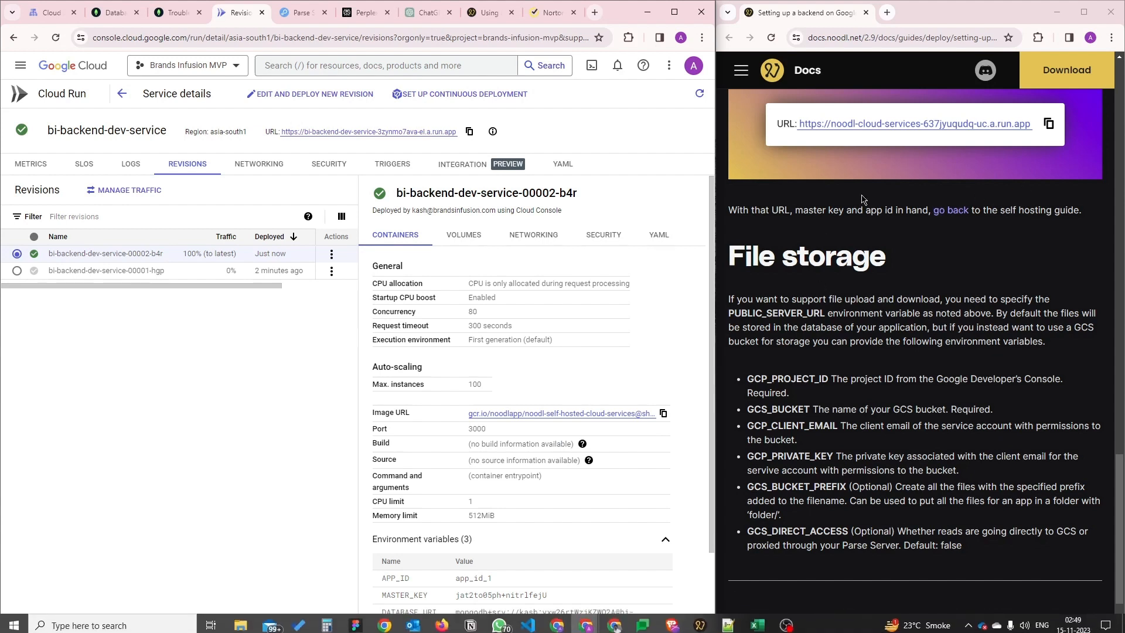
{"action": "left_click", "coordinate": [950, 210]}
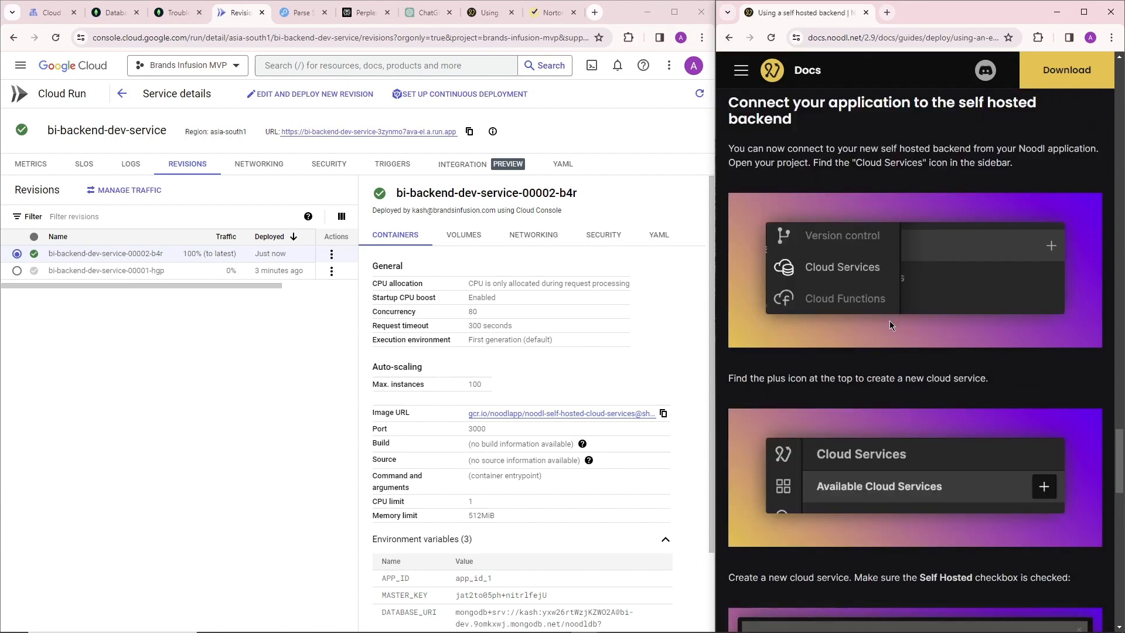
{"action": "scroll", "coordinate": [843, 337], "scroll_direction": "down", "scroll_amount": 3}
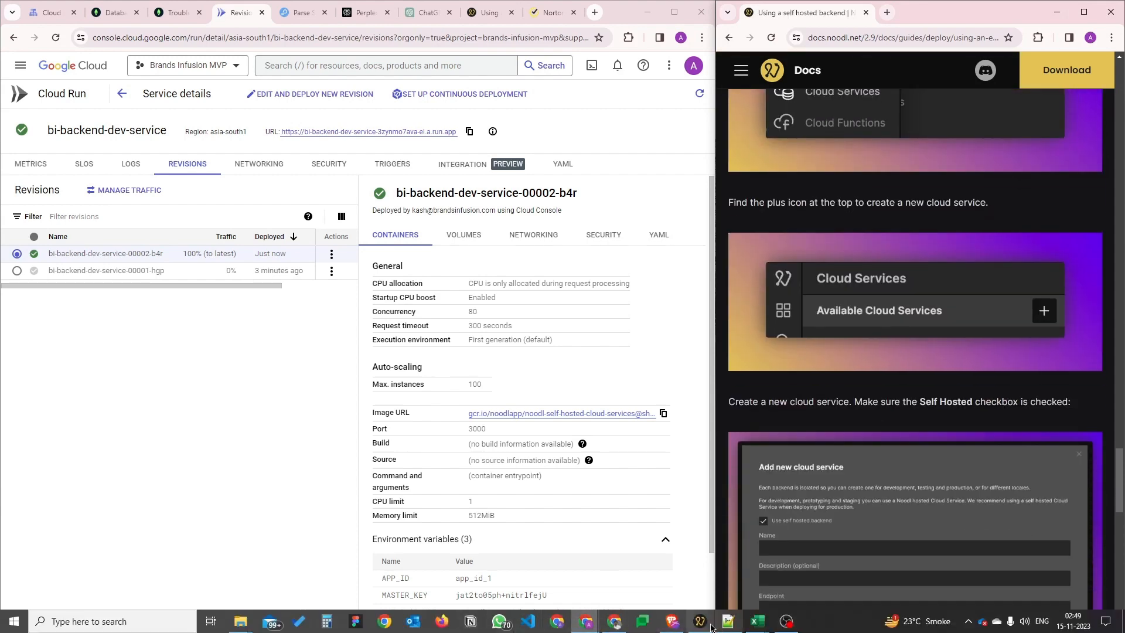
Switch to the Noodl editor and start a new self-hosted cloud service with the copied service URL as endpoint and app_id_1 as application ID.
{"action": "left_click", "coordinate": [710, 626]}
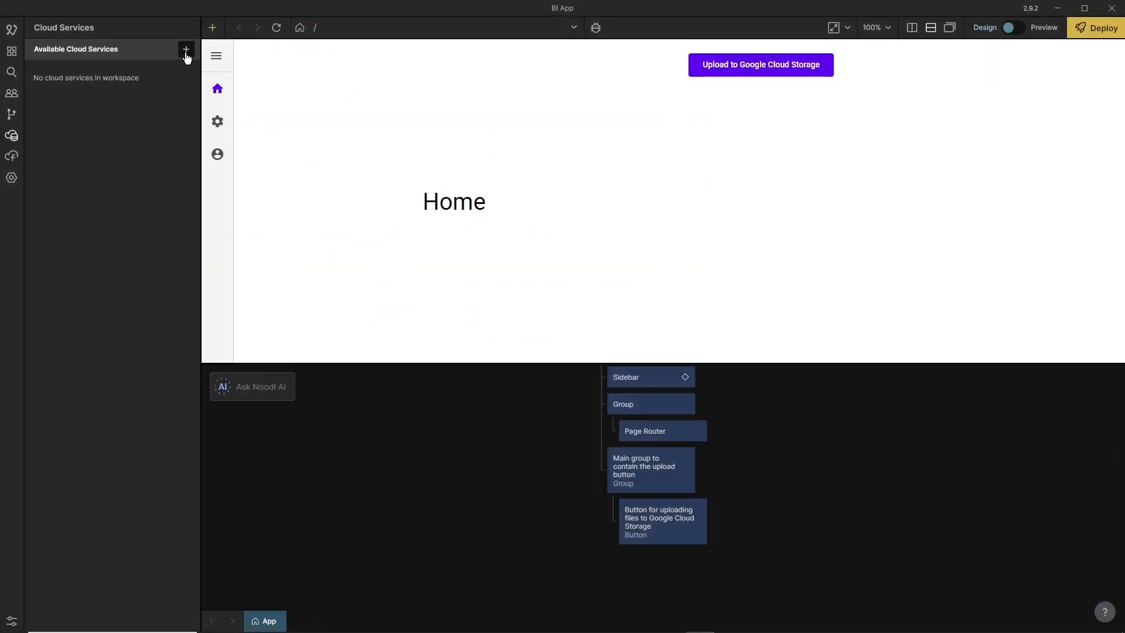
{"action": "left_click", "coordinate": [185, 52]}
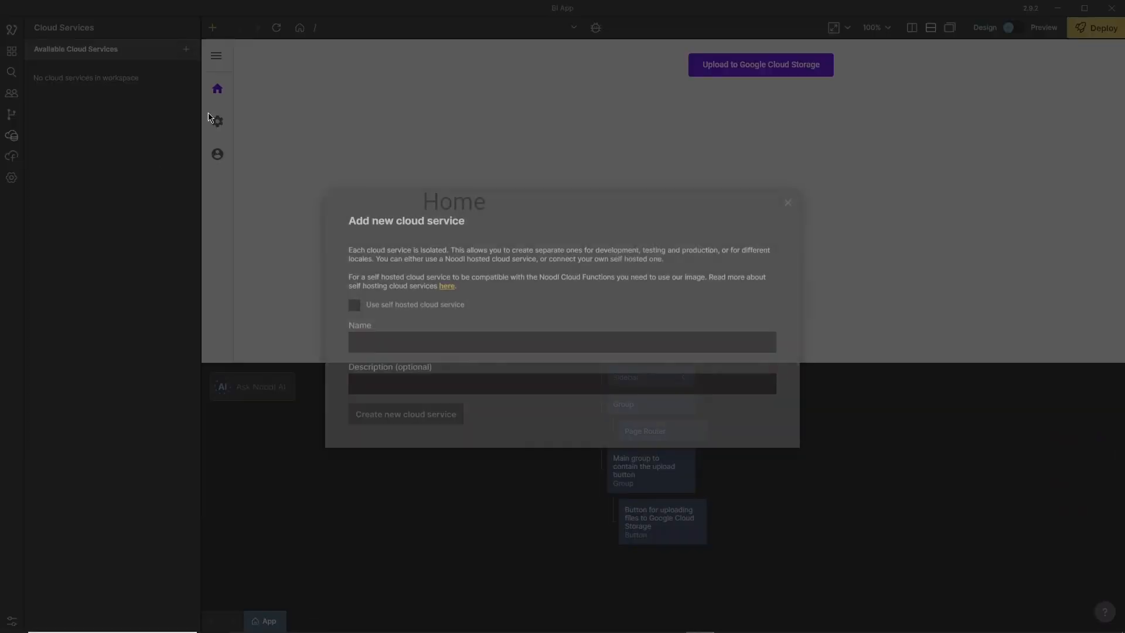
{"action": "left_click", "coordinate": [356, 303]}
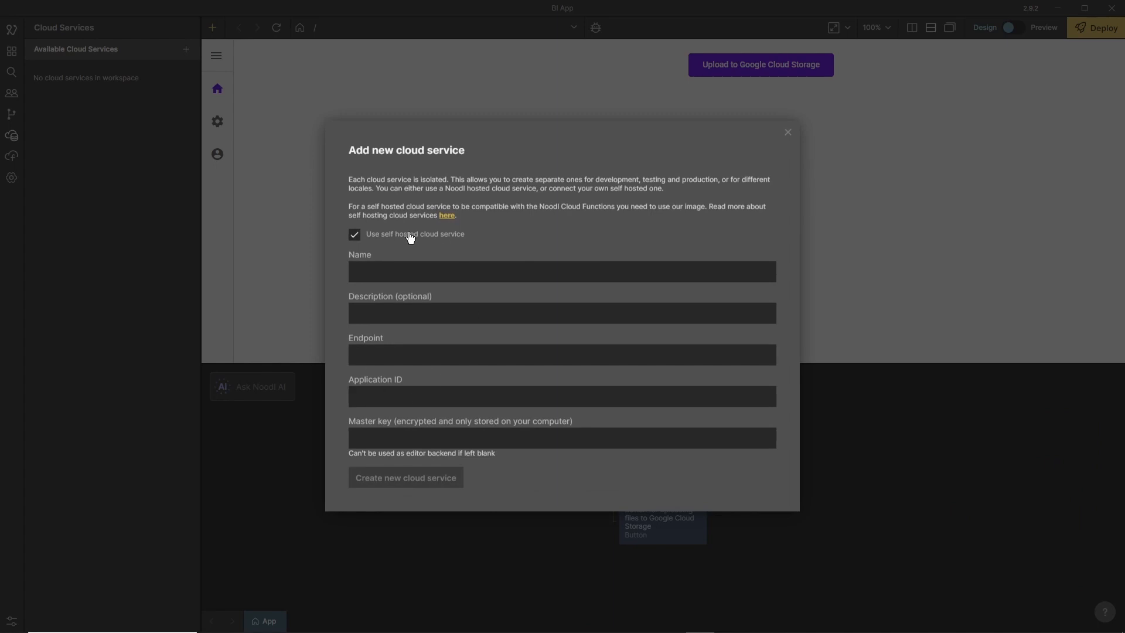
{"action": "left_click", "coordinate": [465, 355]}
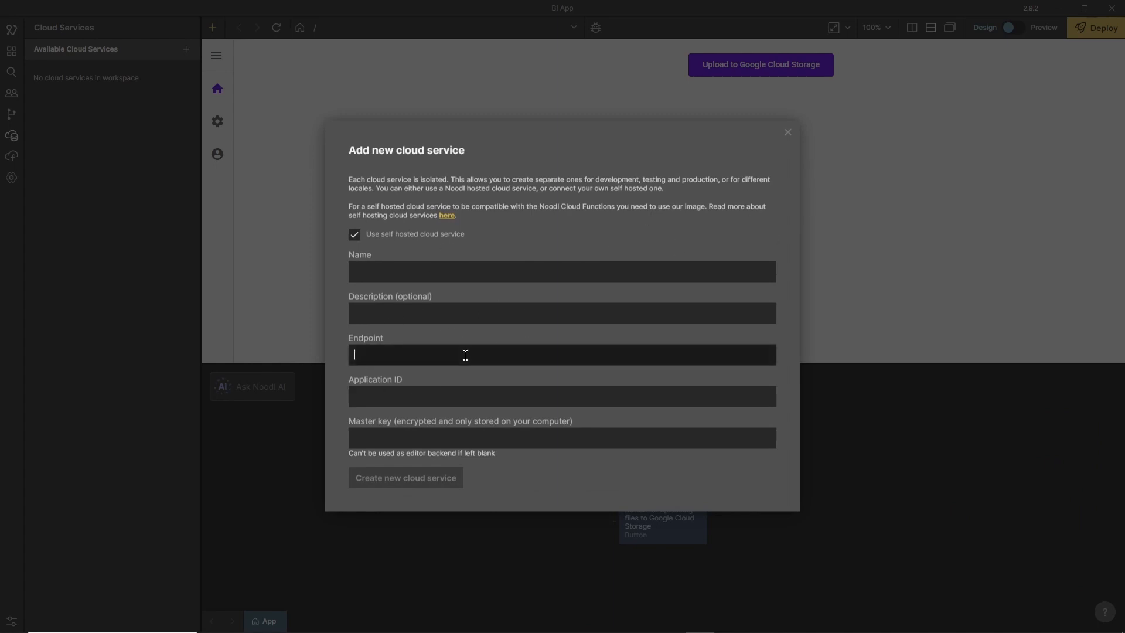
{"action": "key", "text": "ctrl+v"}
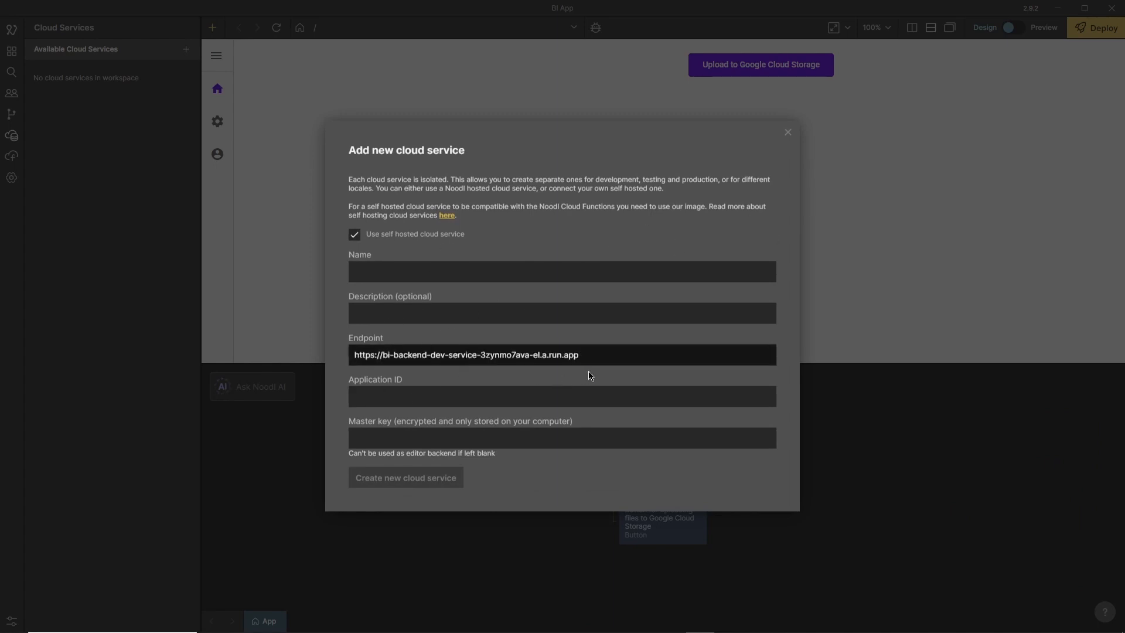
{"action": "left_click", "coordinate": [438, 398]}
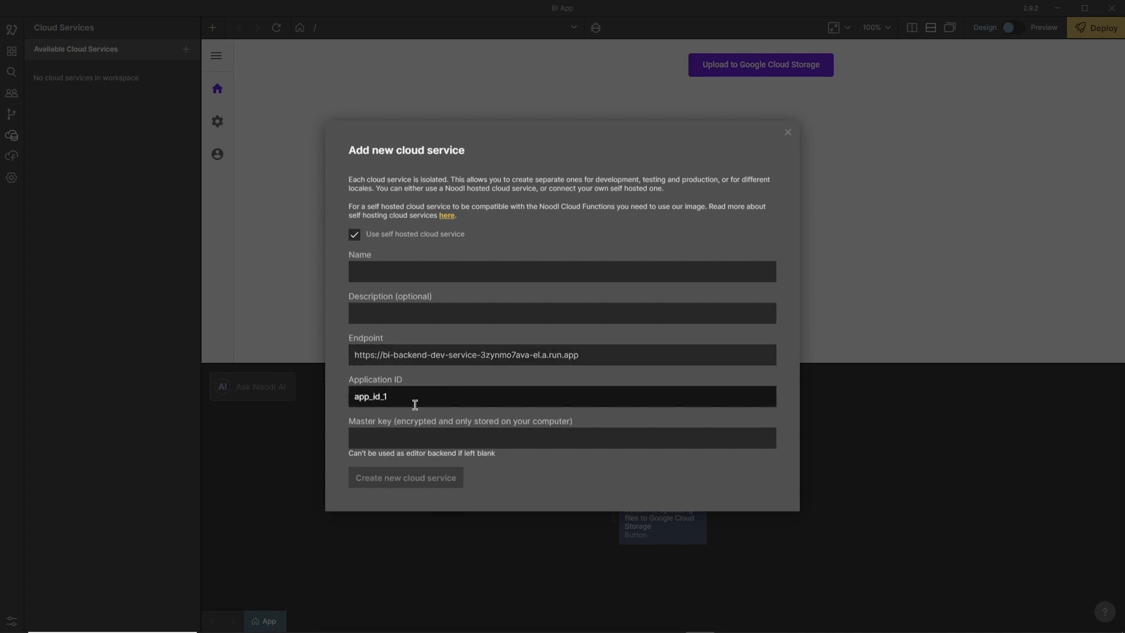
Copy the MASTER_KEY value from the Cloud Run revision's environment variables and paste it as the new cloud service's master key in Noodl.
{"action": "left_click", "coordinate": [425, 439]}
{"action": "mouse_move", "coordinate": [531, 631]}
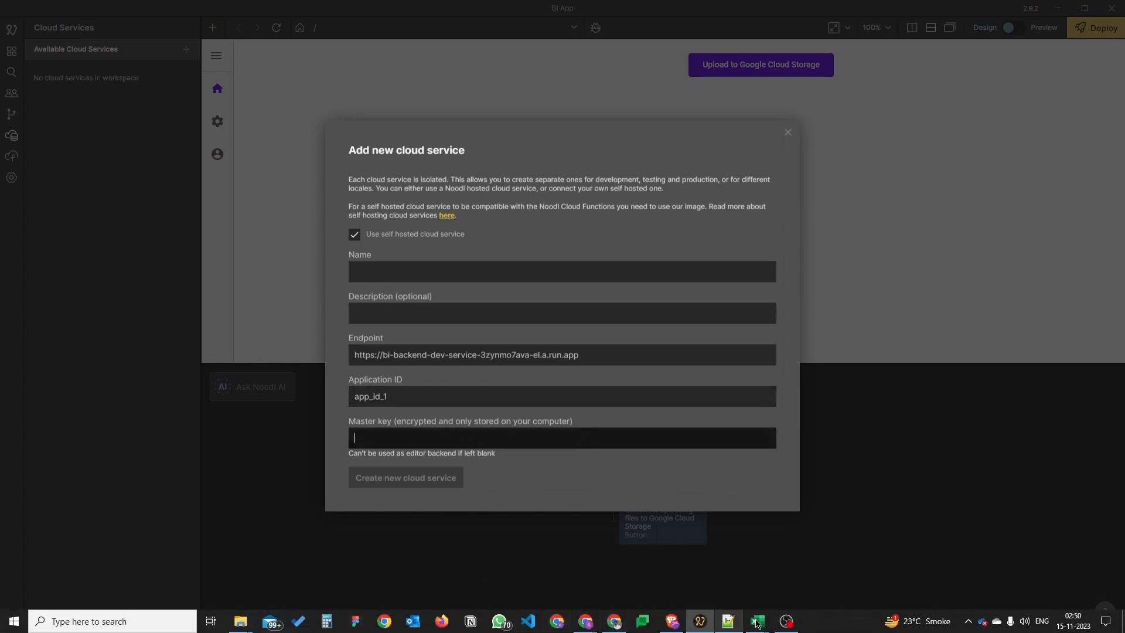
{"action": "mouse_move", "coordinate": [675, 630]}
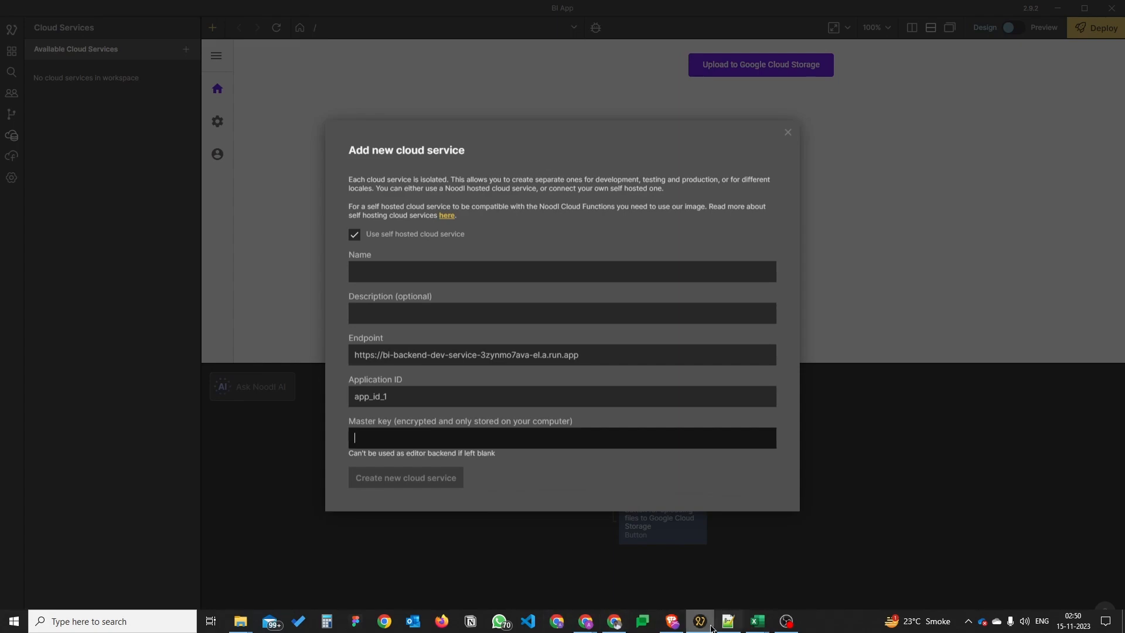
{"action": "key", "text": "alt+Tab"}
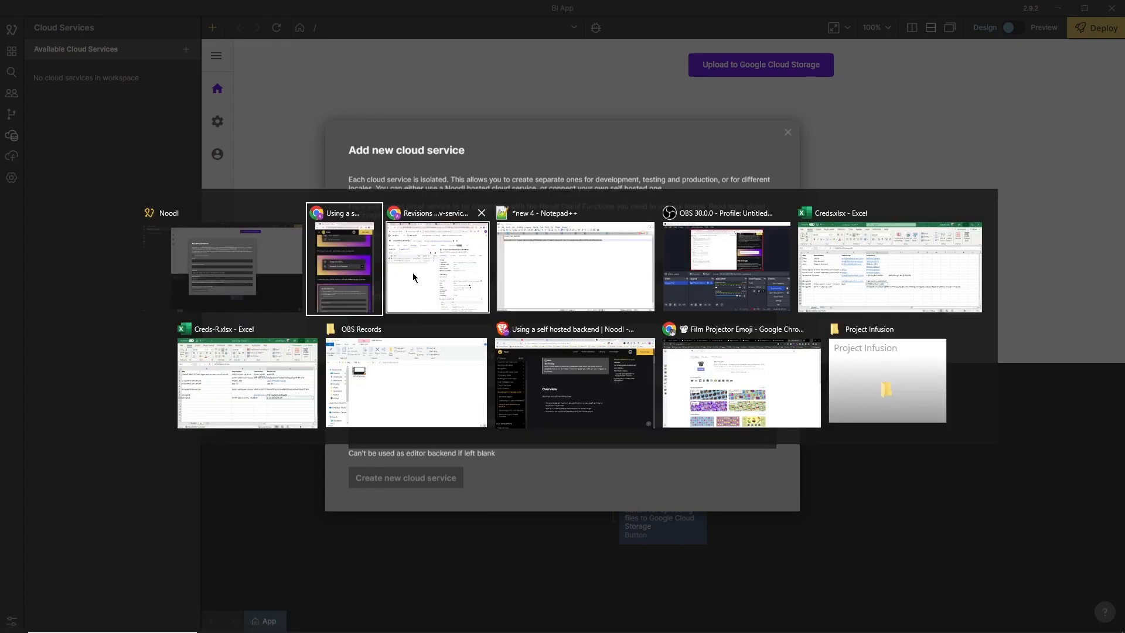
{"action": "scroll", "coordinate": [458, 384], "scroll_direction": "down", "scroll_amount": 2}
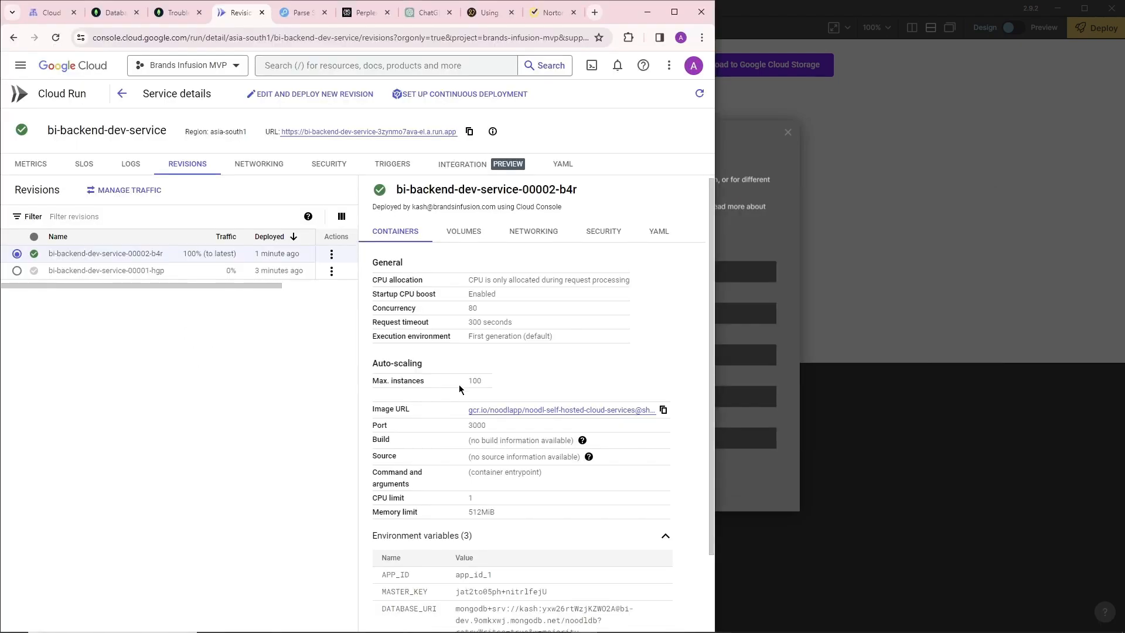
{"action": "left_click_drag", "start_coordinate": [557, 501], "coordinate": [460, 500]}
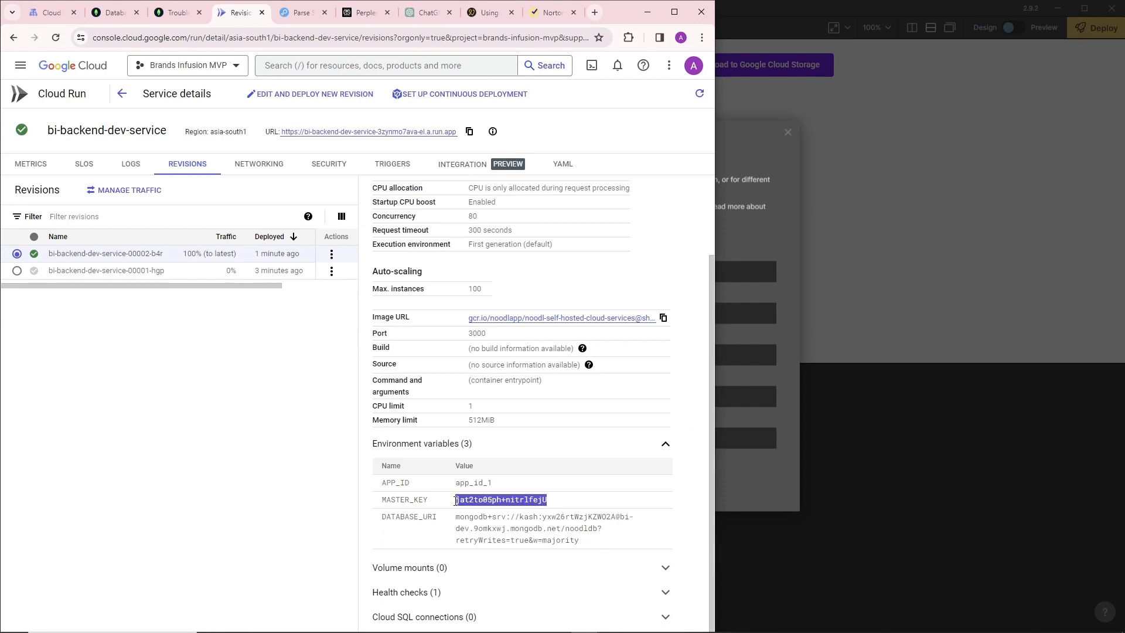
{"action": "key", "text": "ctrl+c"}
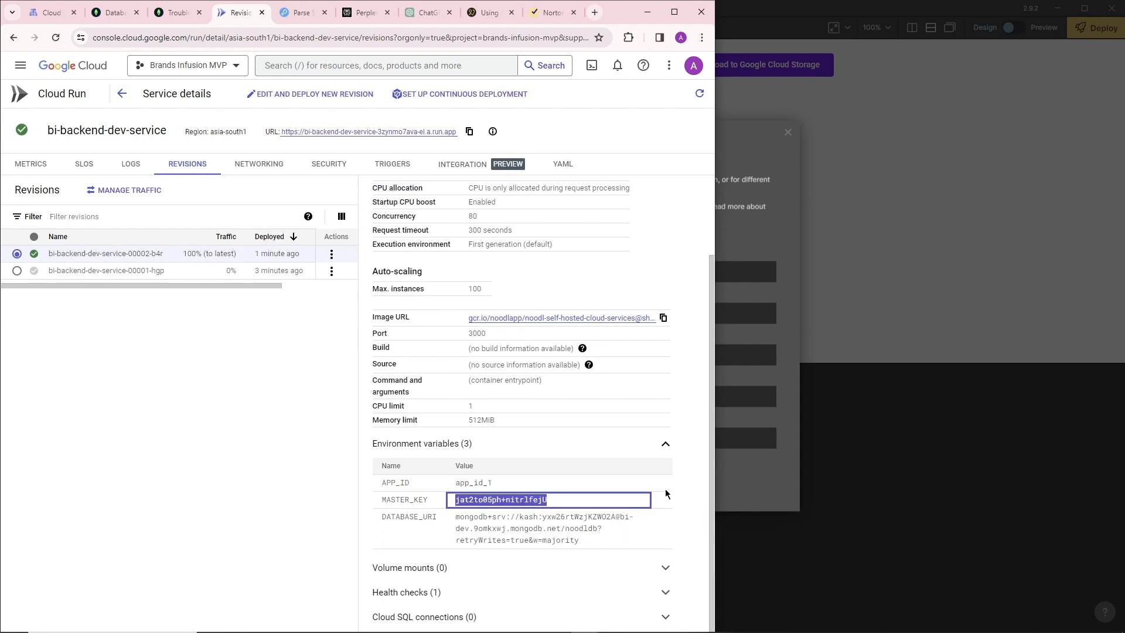
{"action": "left_click", "coordinate": [761, 215]}
{"action": "left_click", "coordinate": [421, 440]}
{"action": "key", "text": "ctrl+v"}
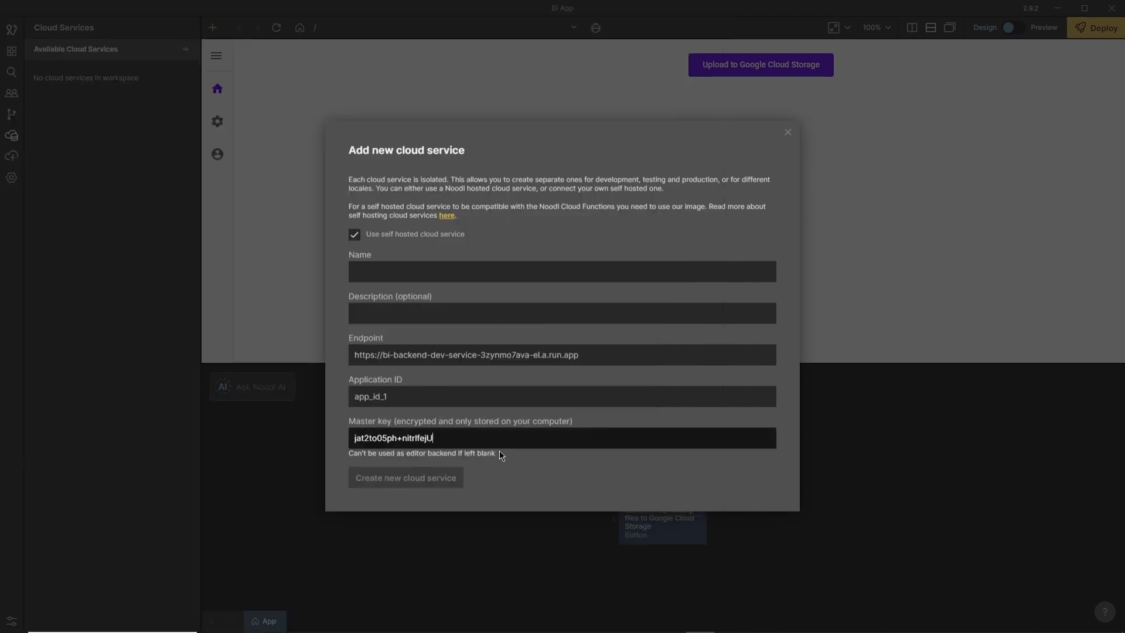
Name the self-hosted cloud service bi-backend-gcp and create it.
{"action": "left_click", "coordinate": [385, 273]}
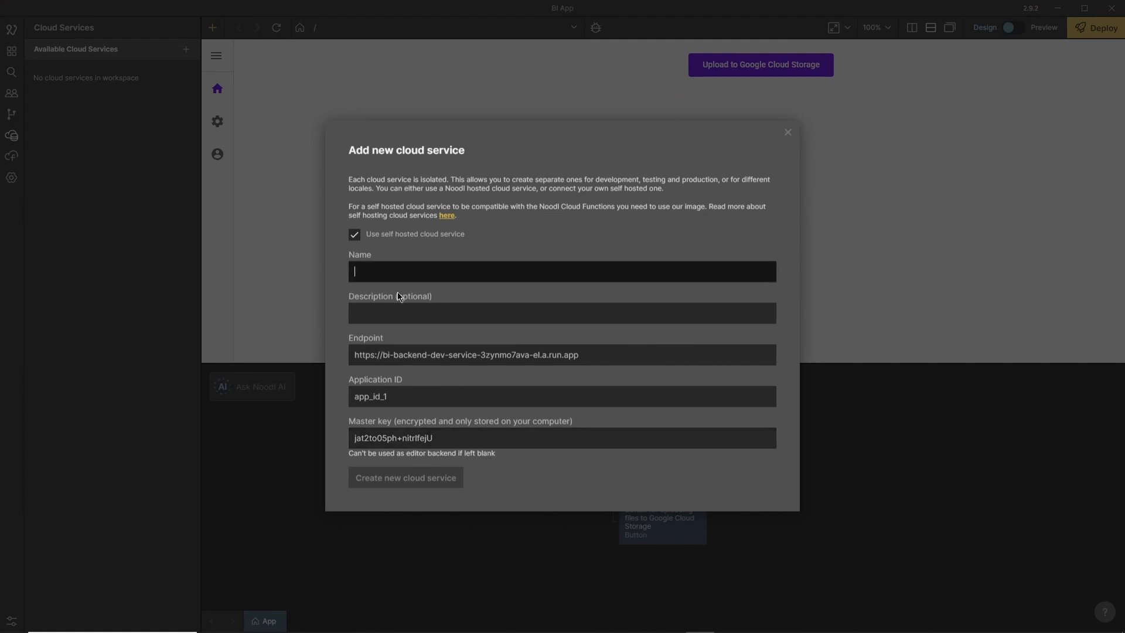
{"action": "type", "text": "bi-backend-gcp"}
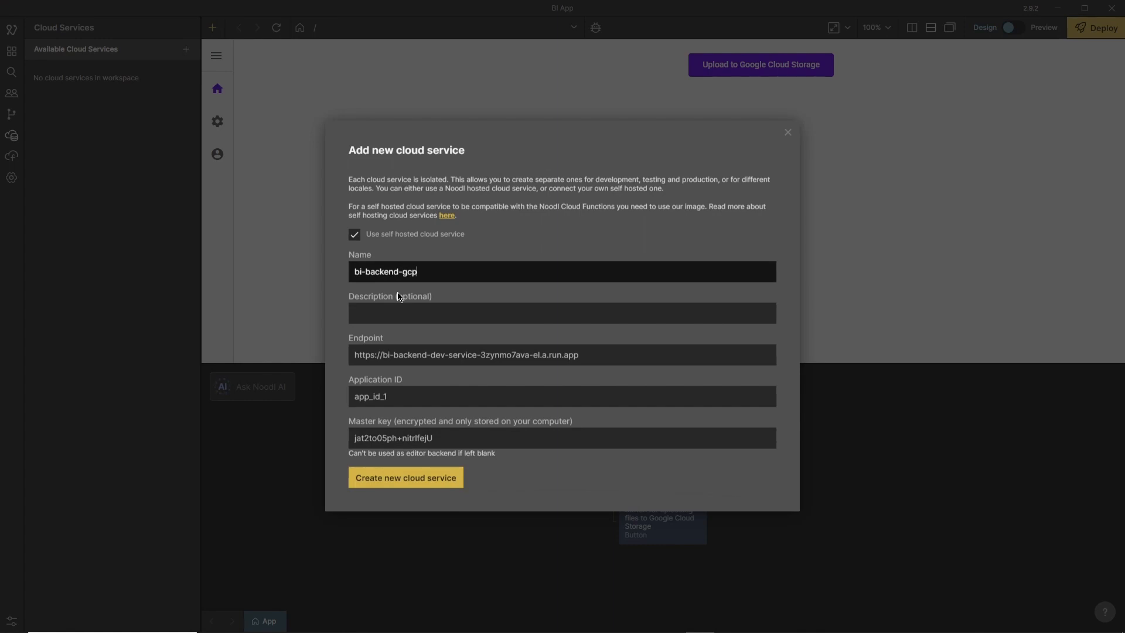
{"action": "left_click", "coordinate": [401, 485]}
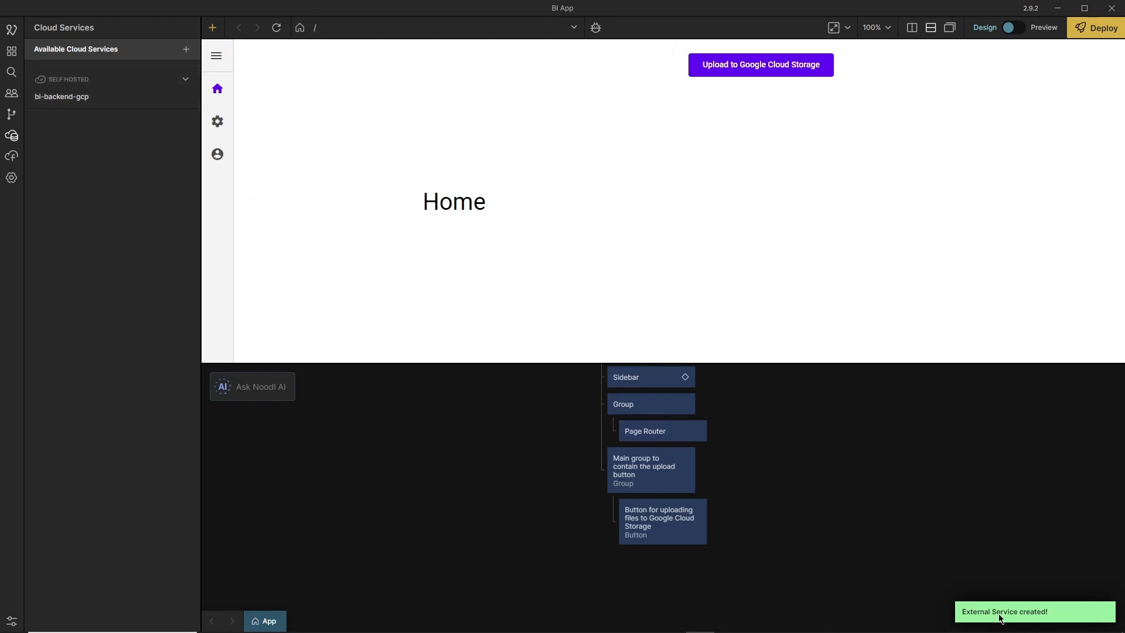
Open the bi-backend-gcp dashboard and create a custom class named customeClassTest, continuing to its column setup.
{"action": "left_click", "coordinate": [40, 95]}
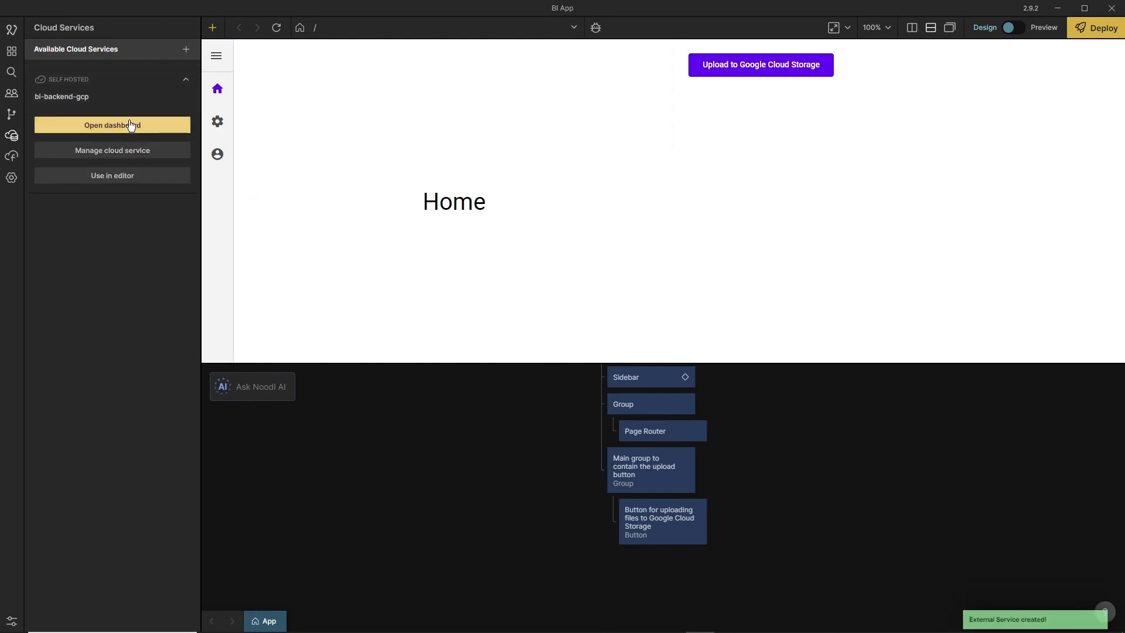
{"action": "left_click", "coordinate": [136, 123]}
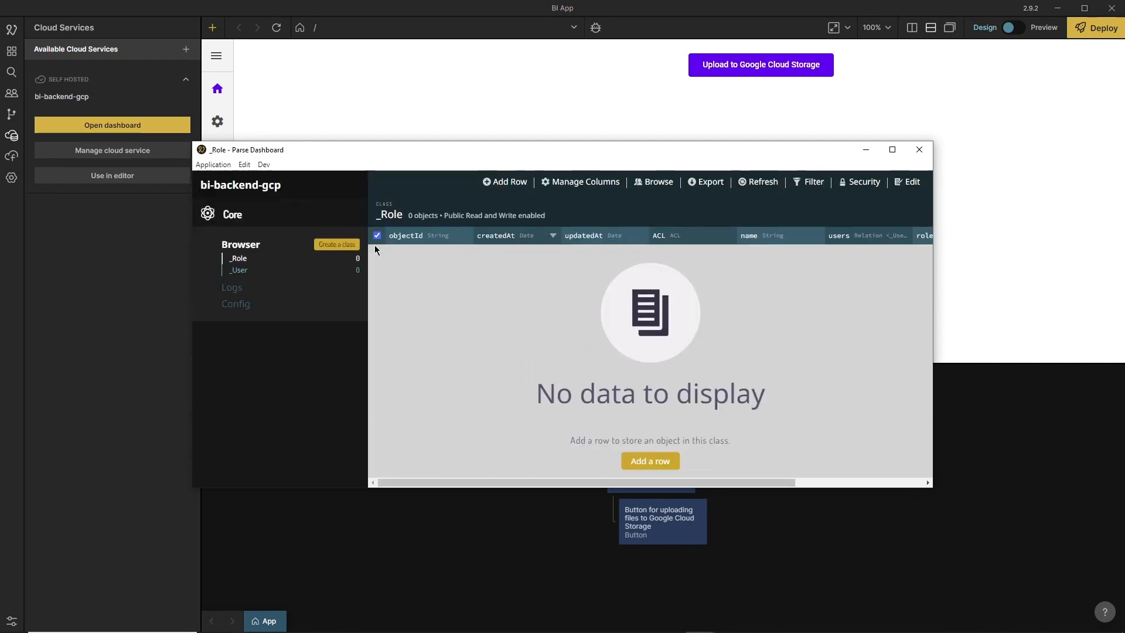
{"action": "left_click", "coordinate": [328, 249]}
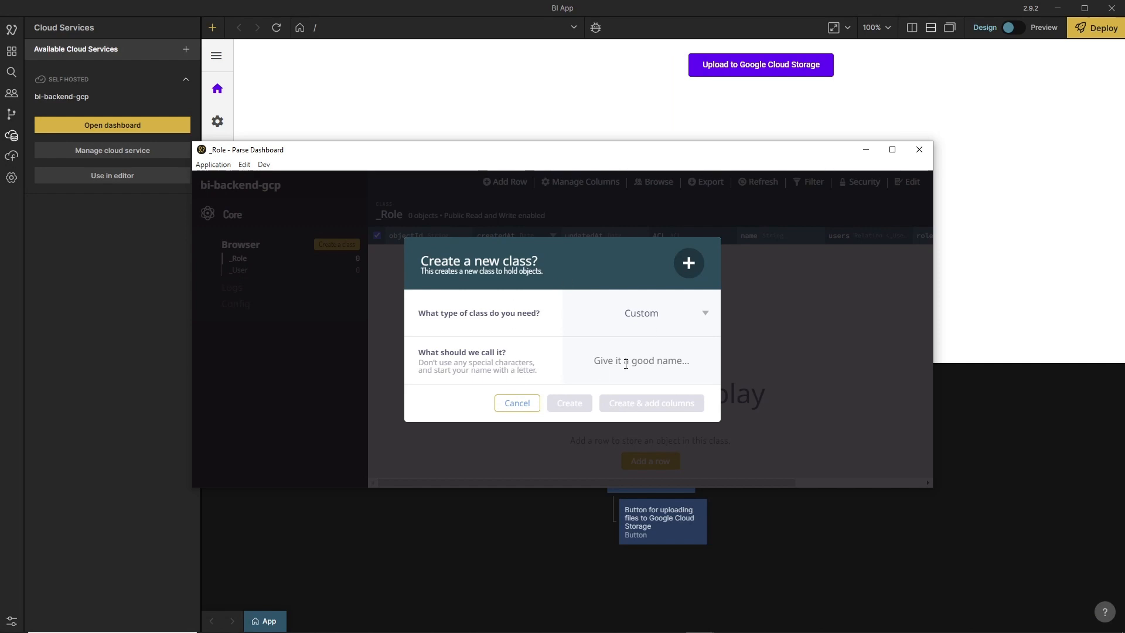
{"action": "left_click", "coordinate": [671, 343]}
{"action": "type", "text": "cust"}
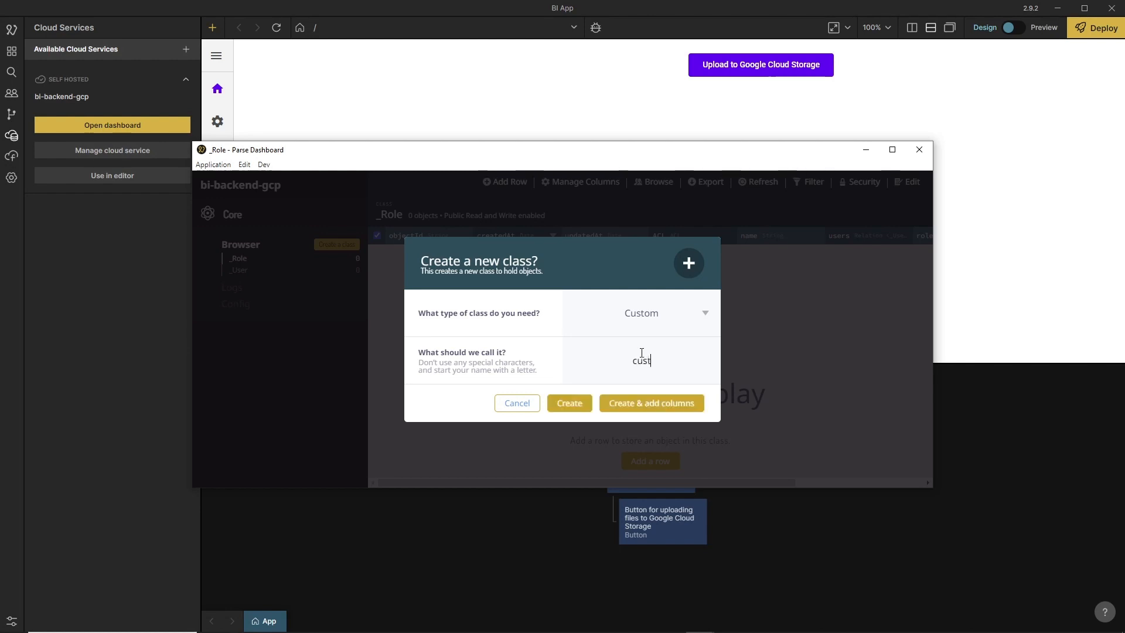
{"action": "type", "text": "omeClassTest"}
{"action": "left_click", "coordinate": [649, 405]}
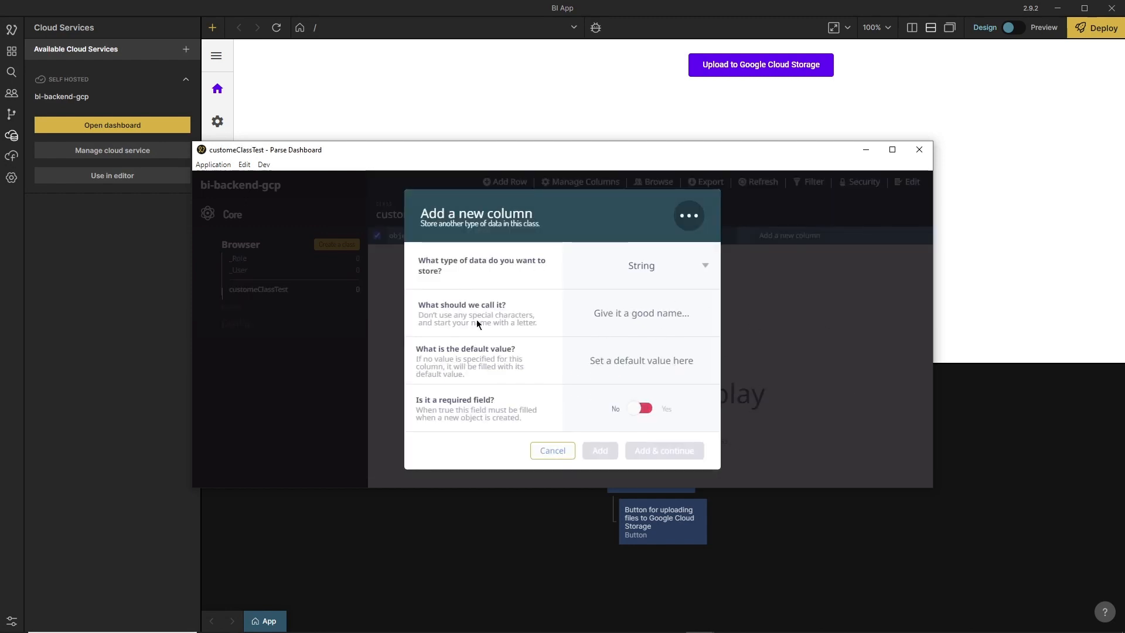
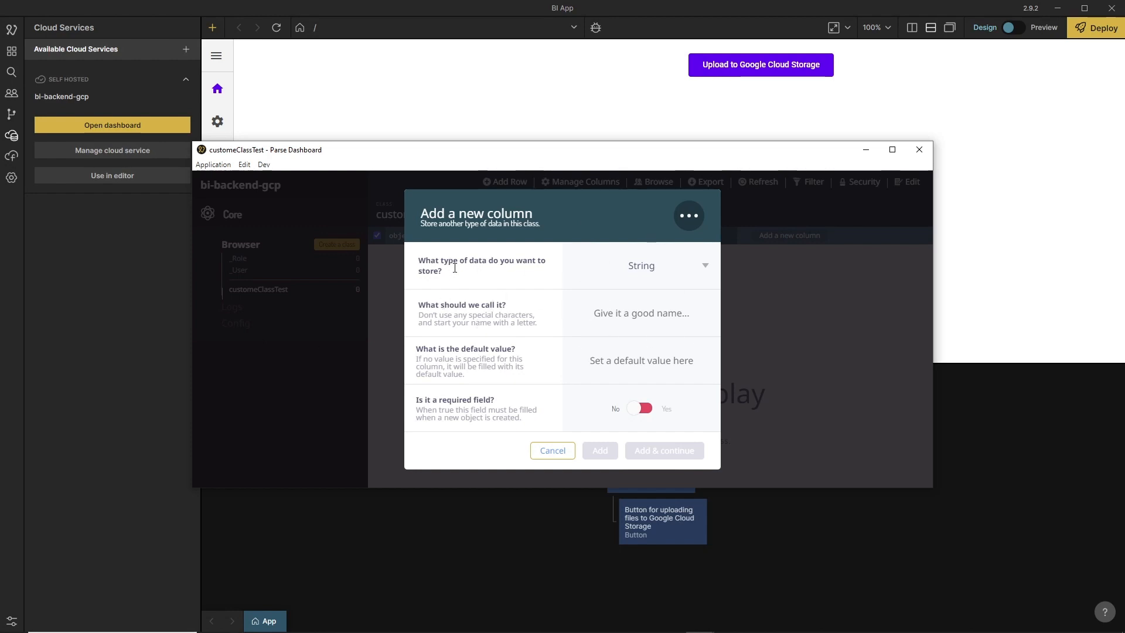
Add a String column named success with default value success to customeClassTest, without adding any further column.
{"action": "left_click_drag", "start_coordinate": [433, 307], "coordinate": [515, 314]}
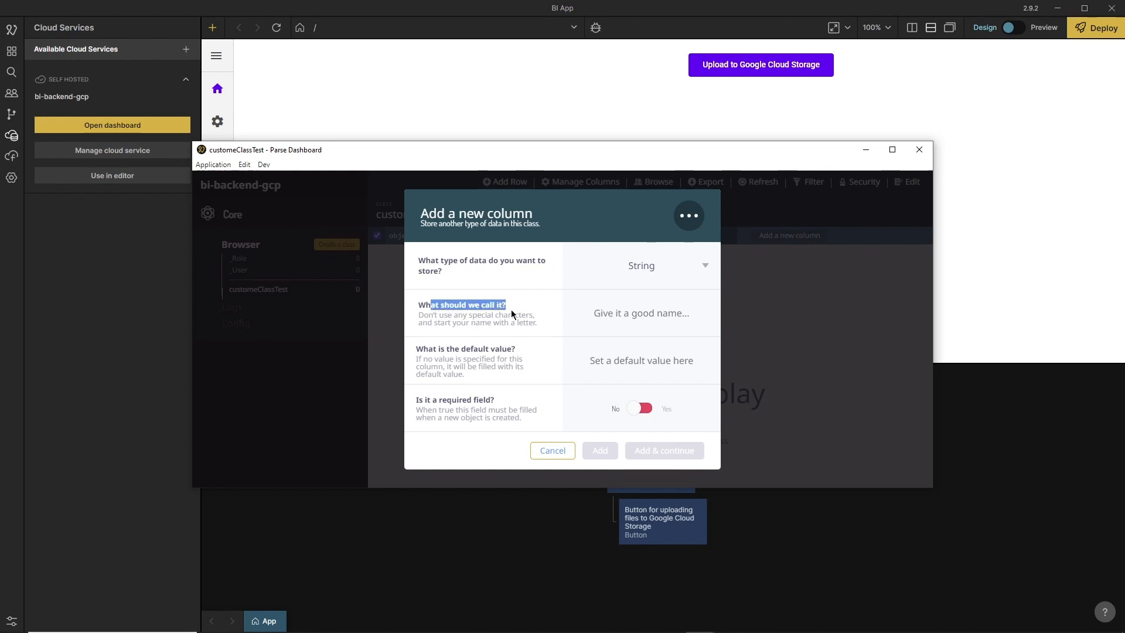
{"action": "left_click", "coordinate": [633, 319]}
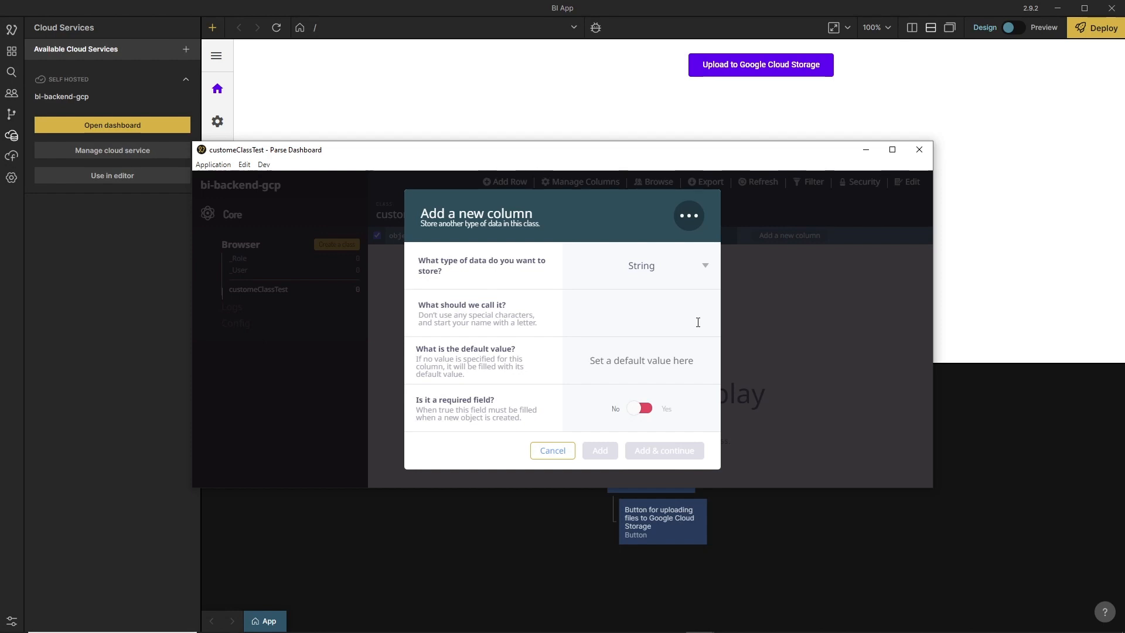
{"action": "type", "text": "success"}
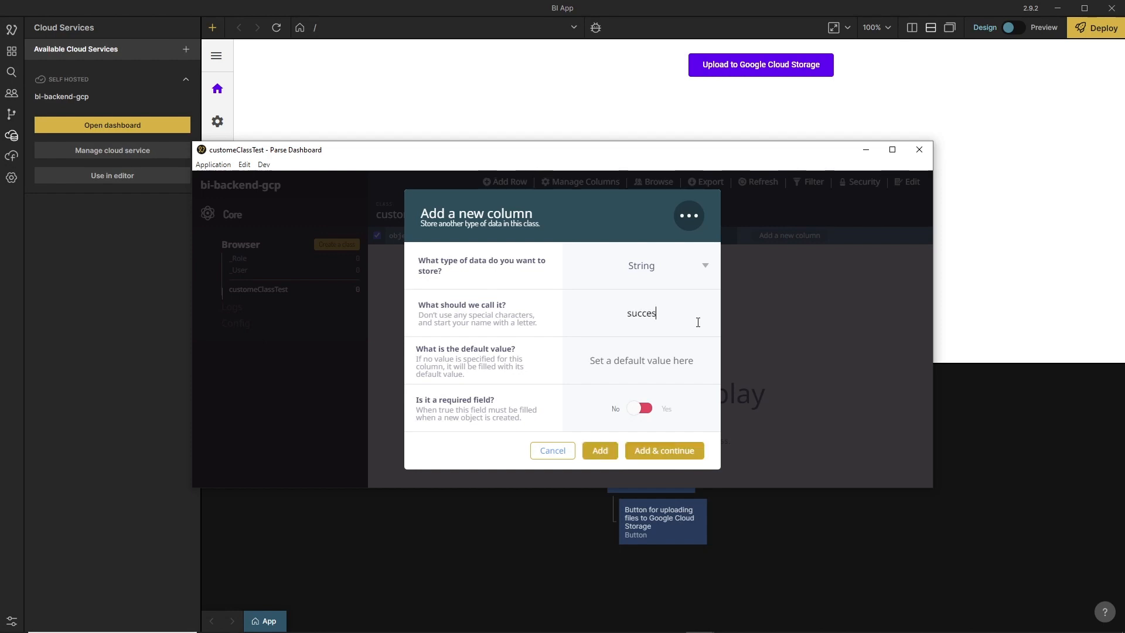
{"action": "left_click", "coordinate": [649, 363]}
{"action": "type", "text": "success"}
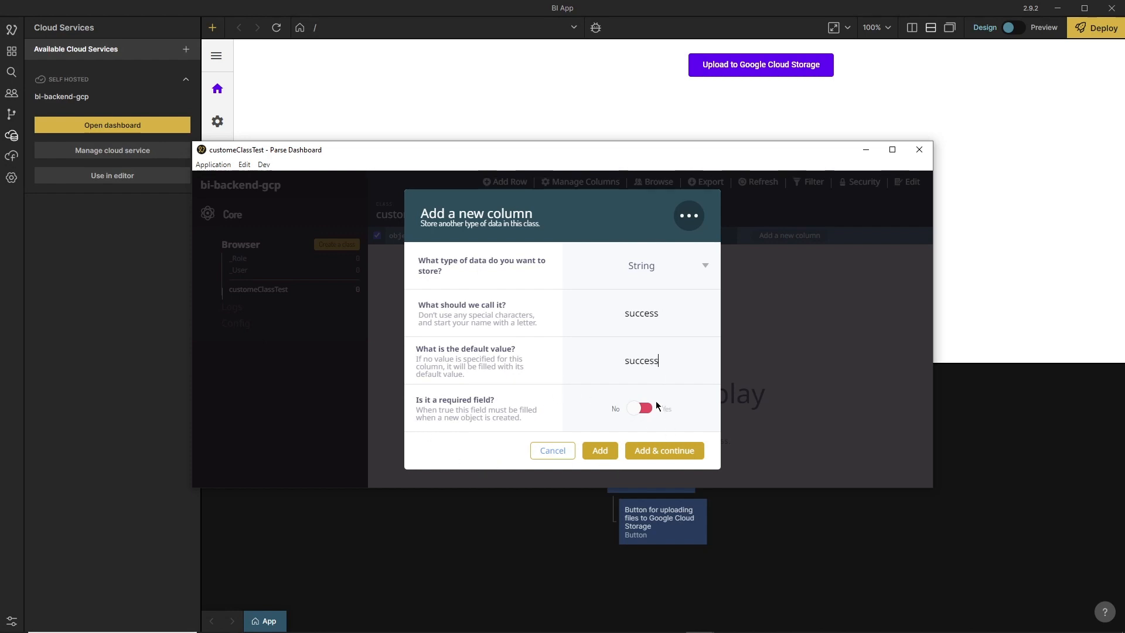
{"action": "left_click", "coordinate": [661, 451]}
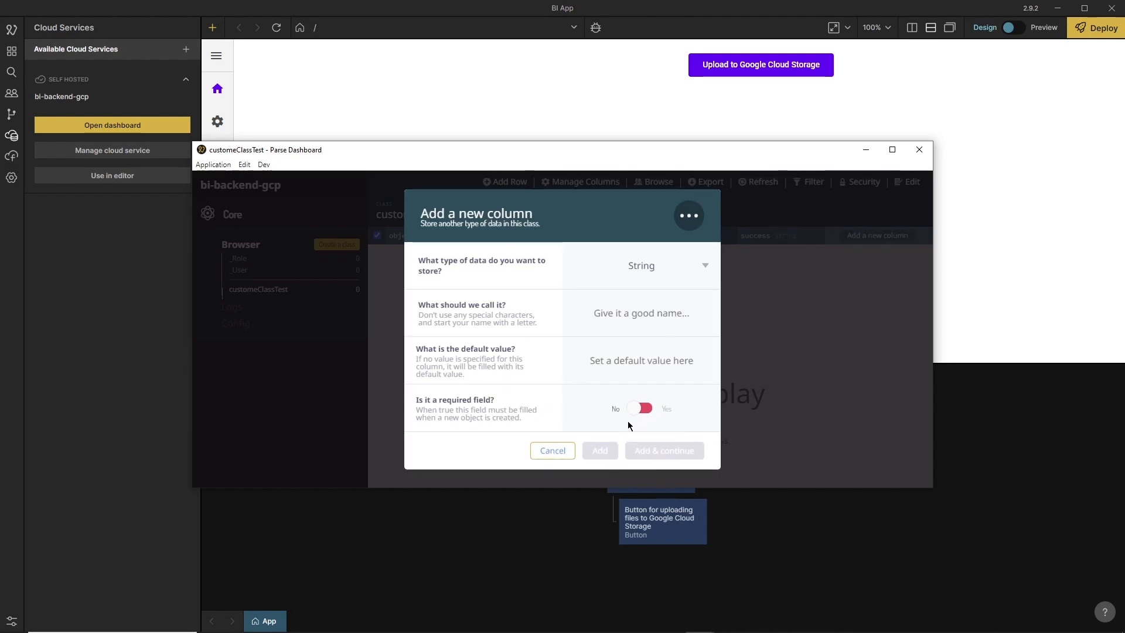
{"action": "left_click", "coordinate": [558, 451]}
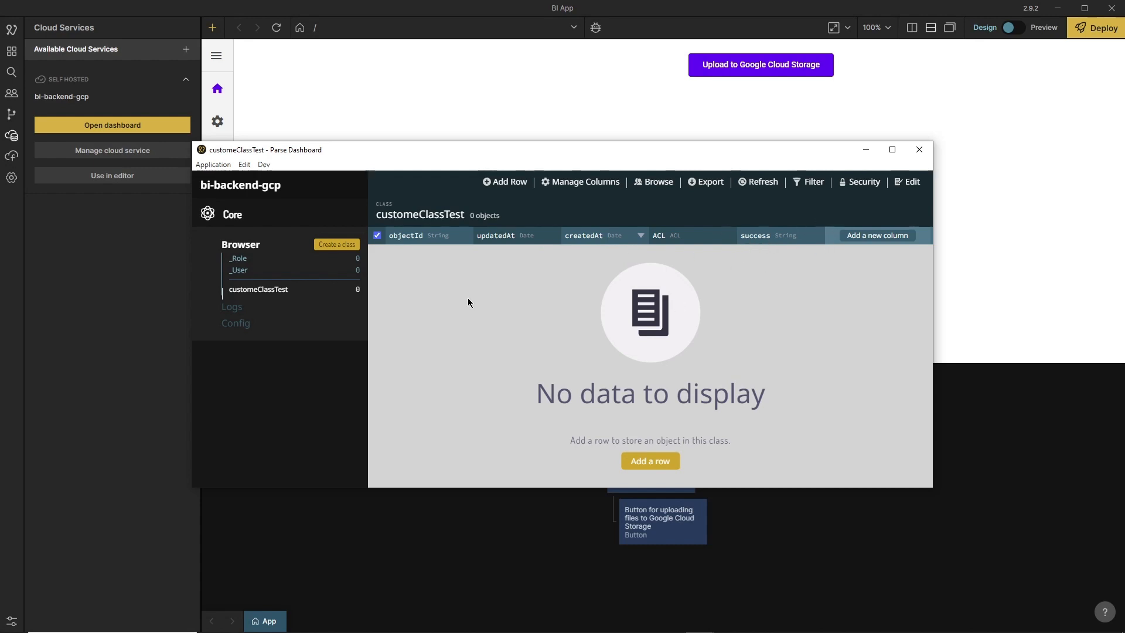
Add a row to customeClassTest with a person's name as its success value and save it.
{"action": "left_click", "coordinate": [654, 463]}
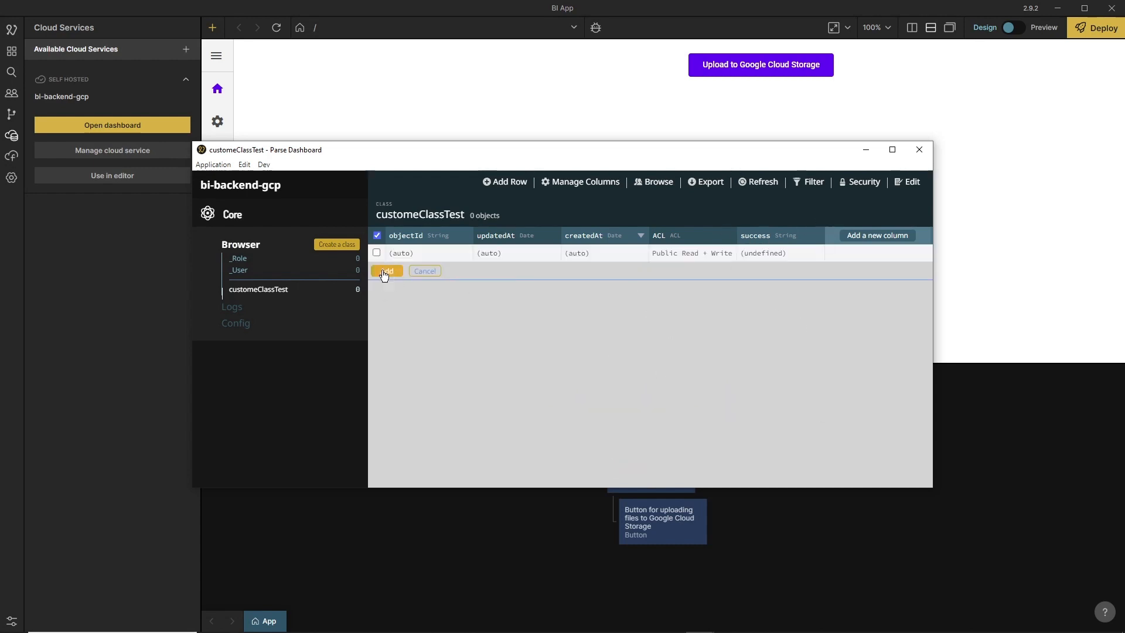
{"action": "left_click", "coordinate": [764, 254]}
{"action": "double_click", "coordinate": [764, 256]}
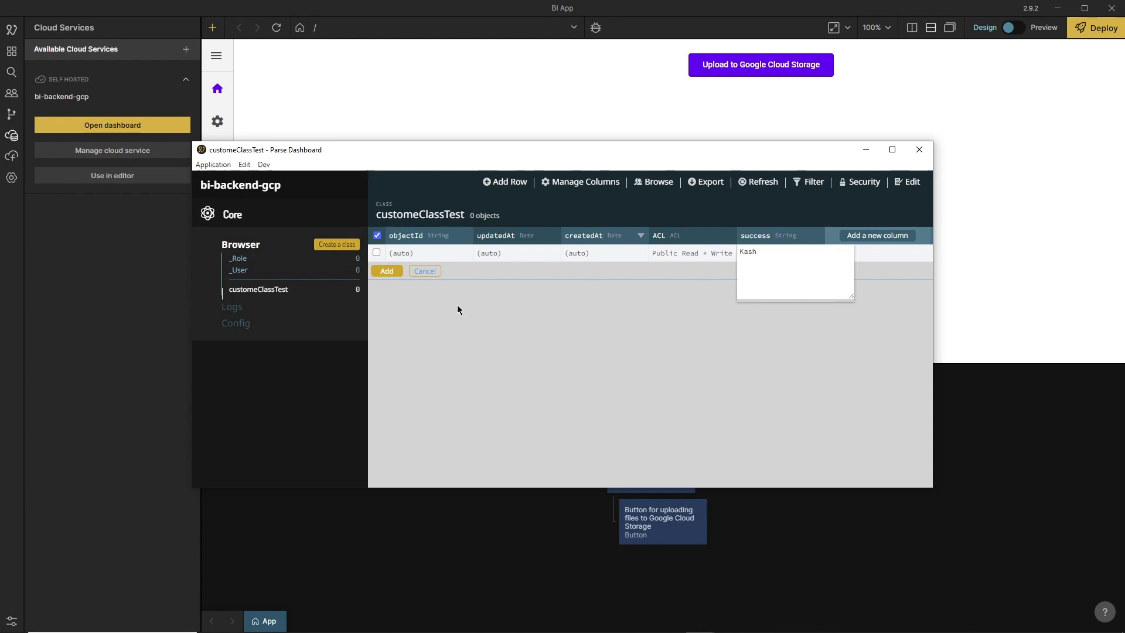
{"action": "left_click", "coordinate": [678, 299]}
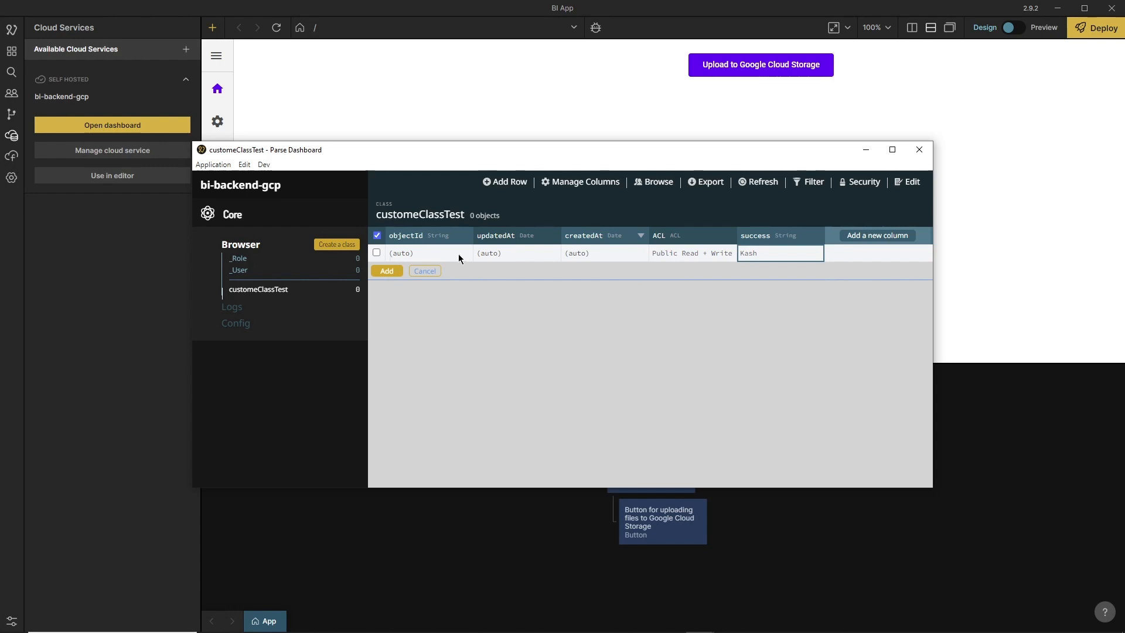
{"action": "left_click", "coordinate": [387, 271]}
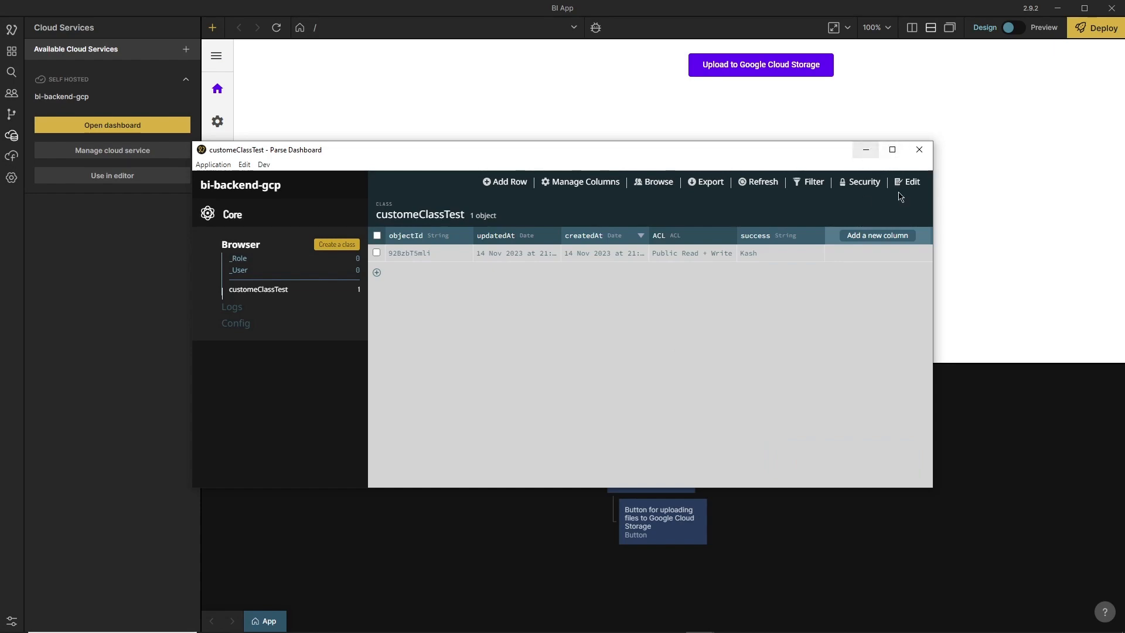
{"action": "mouse_move", "coordinate": [515, 627]}
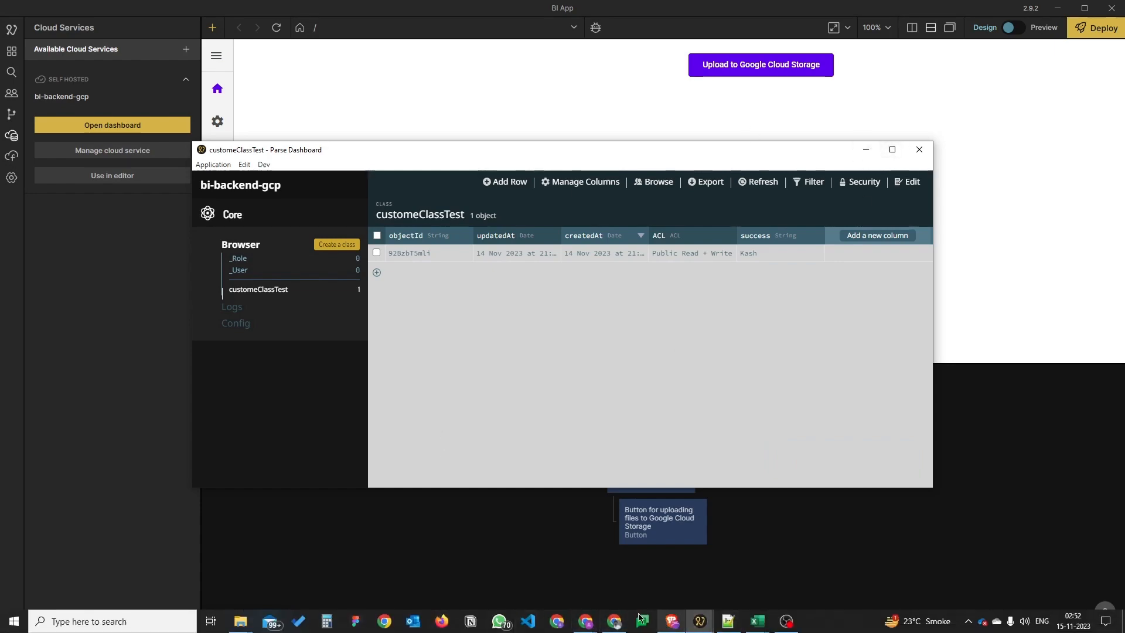
{"action": "left_click", "coordinate": [614, 621]}
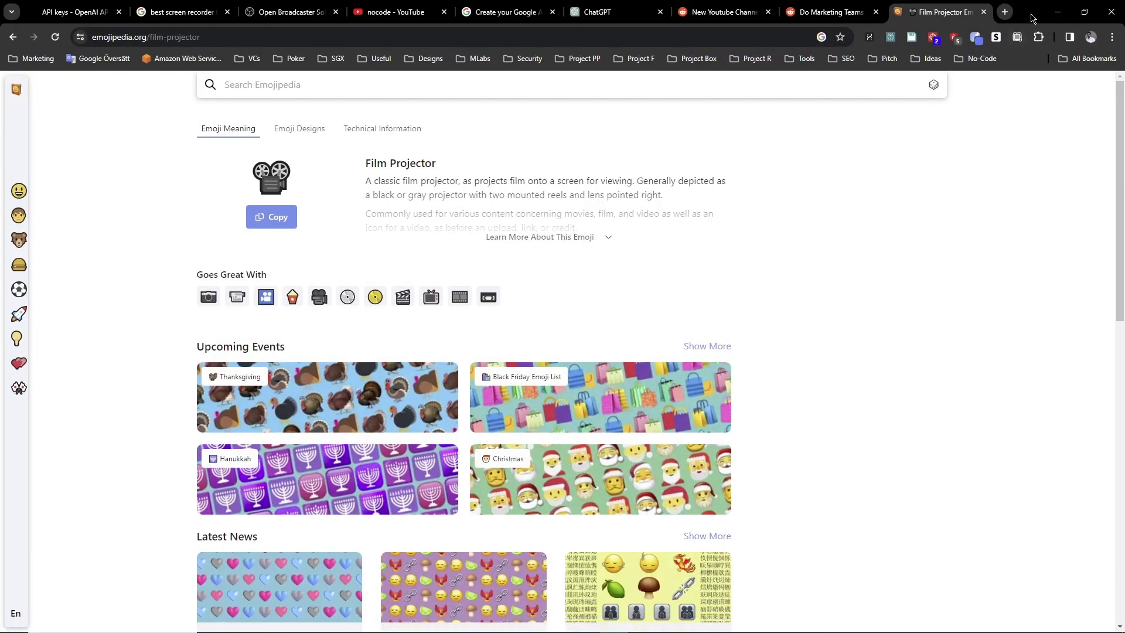
{"action": "left_click", "coordinate": [1058, 11]}
Switch to MongoDB Atlas in the Chrome window with the Cloud Run revisions, closing the troubleshooting page and the BI-dev connection dialog.
{"action": "mouse_move", "coordinate": [691, 626]}
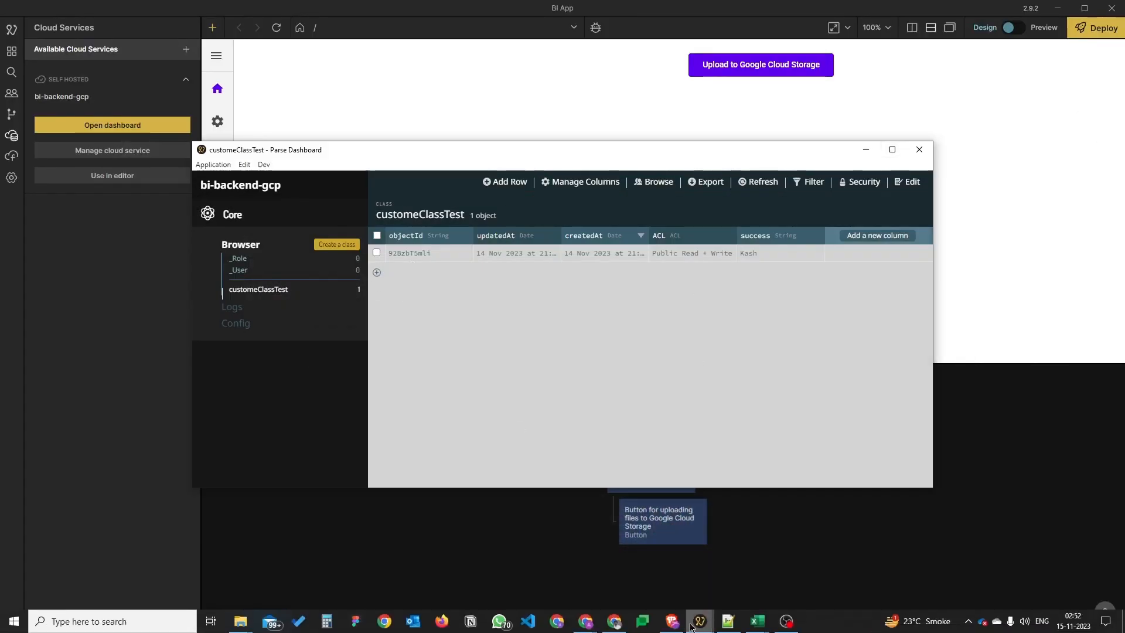
{"action": "mouse_move", "coordinate": [622, 628]}
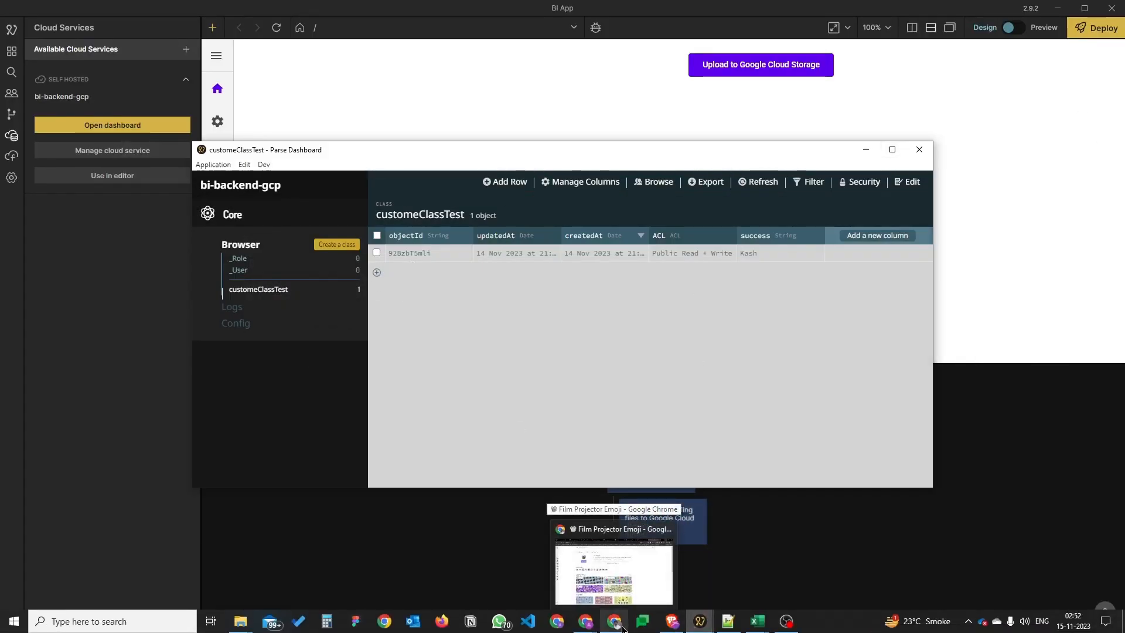
{"action": "left_click", "coordinate": [584, 626]}
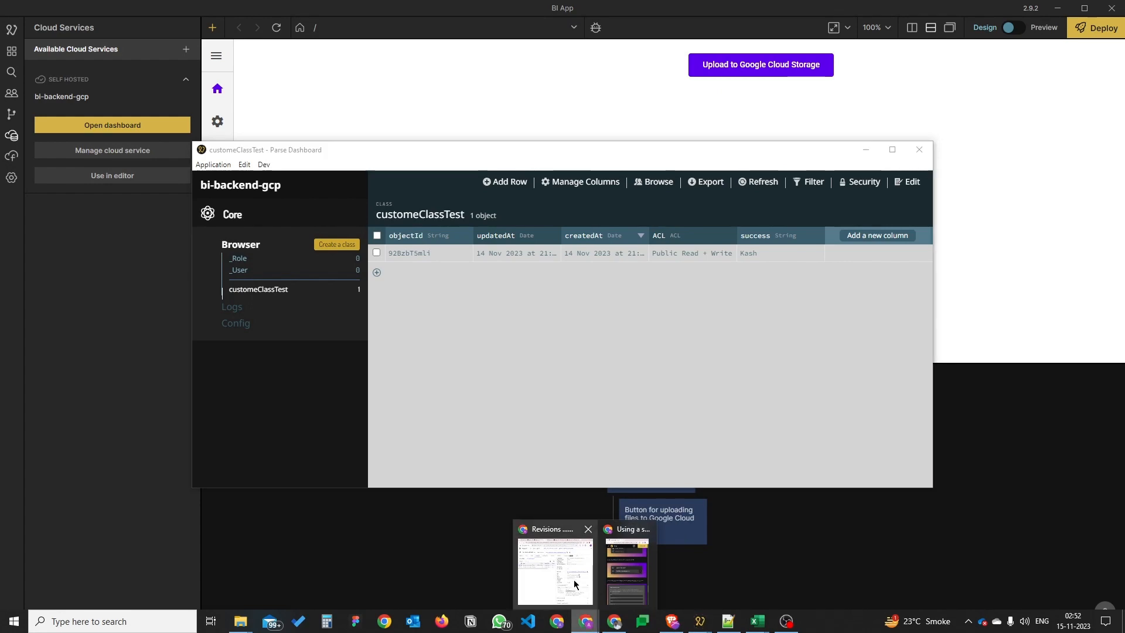
{"action": "left_click", "coordinate": [575, 584]}
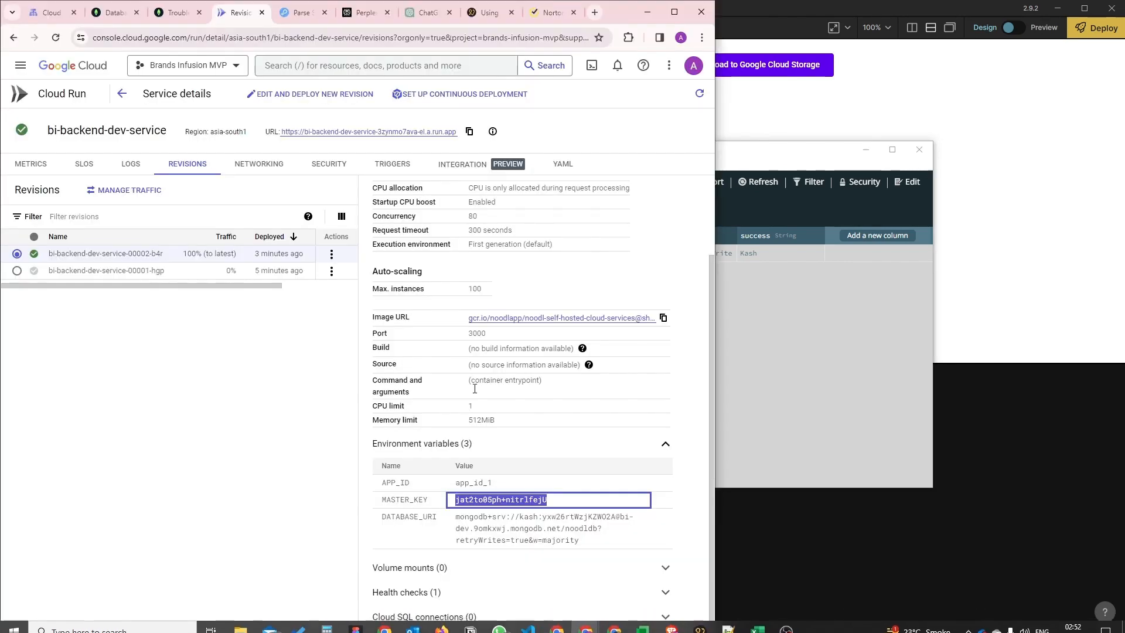
{"action": "left_click", "coordinate": [167, 13]}
{"action": "left_click", "coordinate": [199, 13]}
{"action": "left_click", "coordinate": [110, 13]}
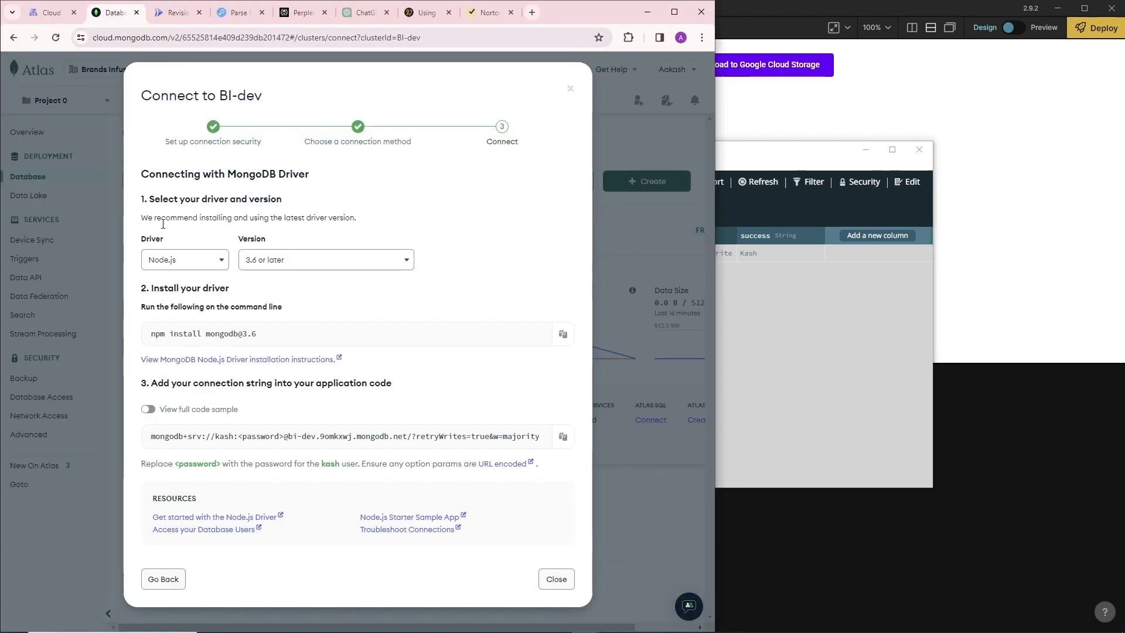
{"action": "left_click", "coordinate": [570, 89]}
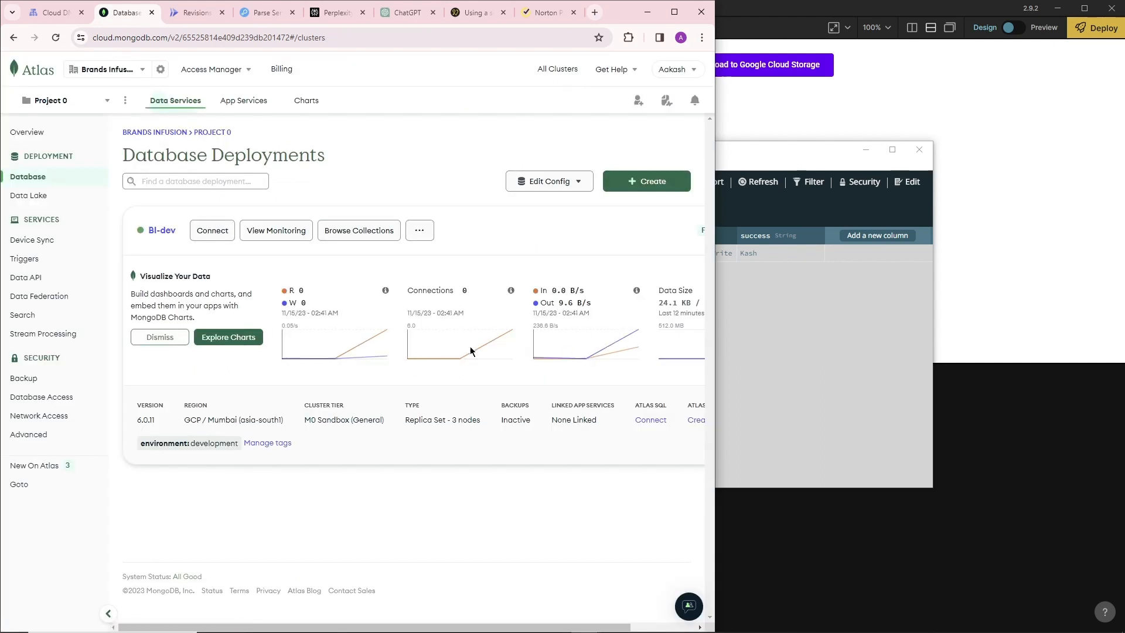
Open the customeClassTest collection in the BI-dev cluster's noodldb database and check the stored document's success value.
{"action": "left_click", "coordinate": [162, 231]}
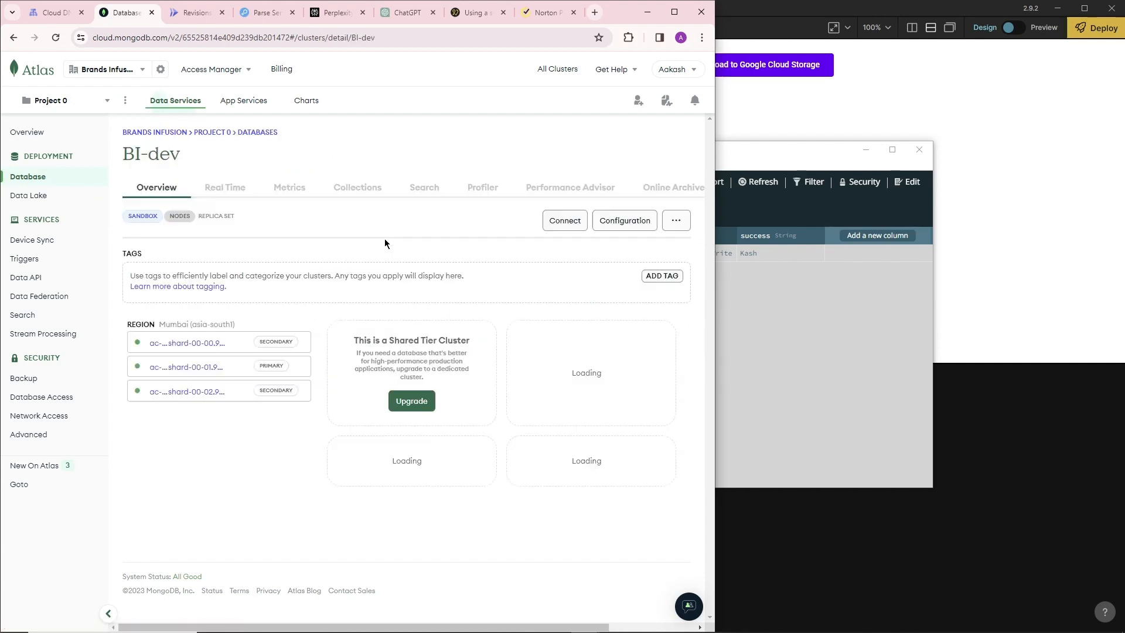
{"action": "left_click", "coordinate": [357, 187]}
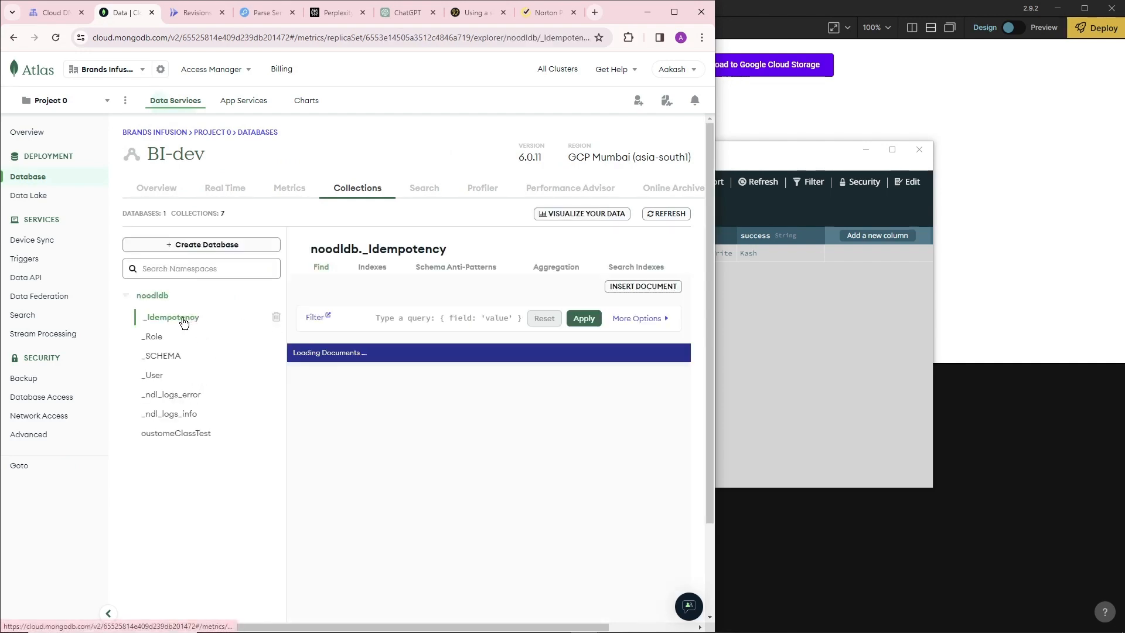
{"action": "left_click", "coordinate": [171, 433]}
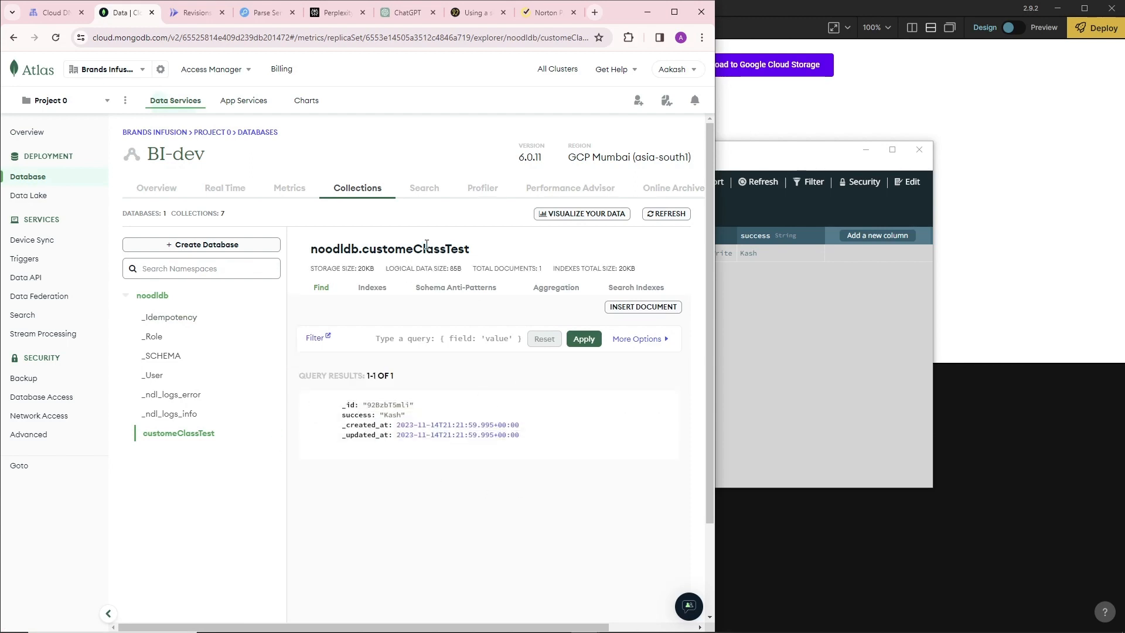
{"action": "left_click_drag", "start_coordinate": [409, 254], "coordinate": [311, 251]}
{"action": "left_click", "coordinate": [403, 250]}
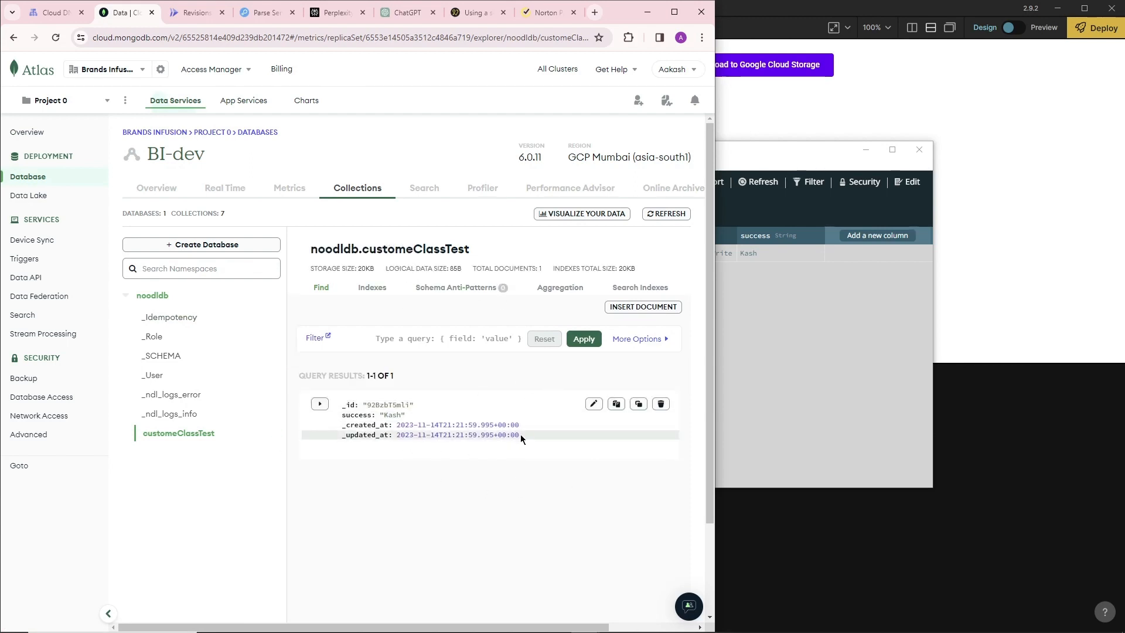
{"action": "mouse_move", "coordinate": [383, 415]}
{"action": "left_mouse_down"}
{"action": "mouse_move", "coordinate": [420, 417]}
{"action": "mouse_move", "coordinate": [390, 415]}
{"action": "left_mouse_up"}
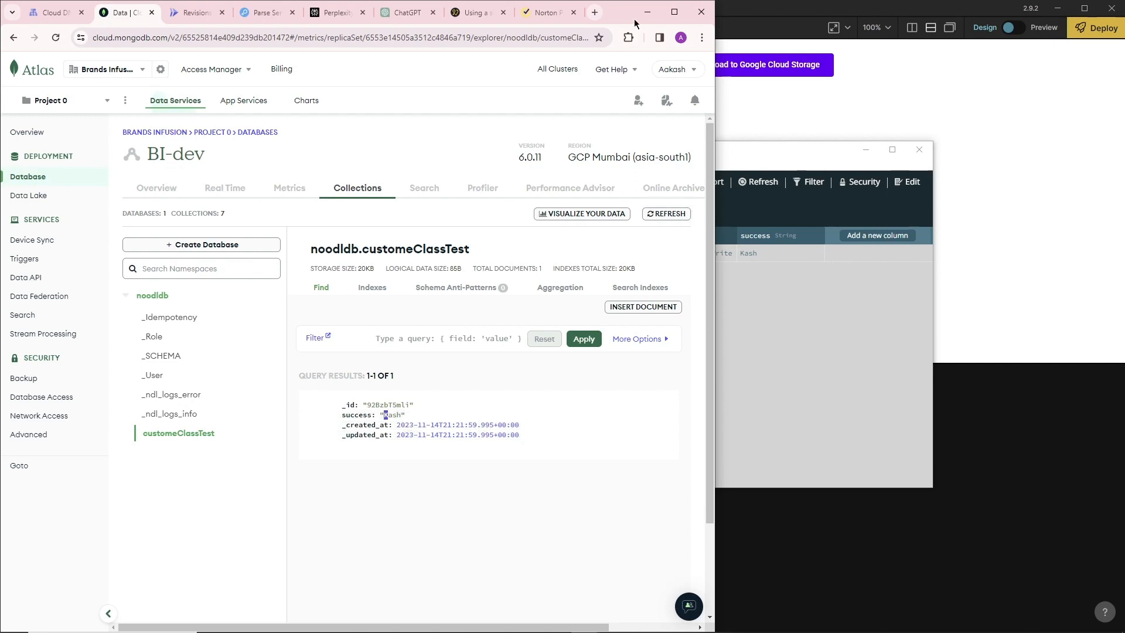